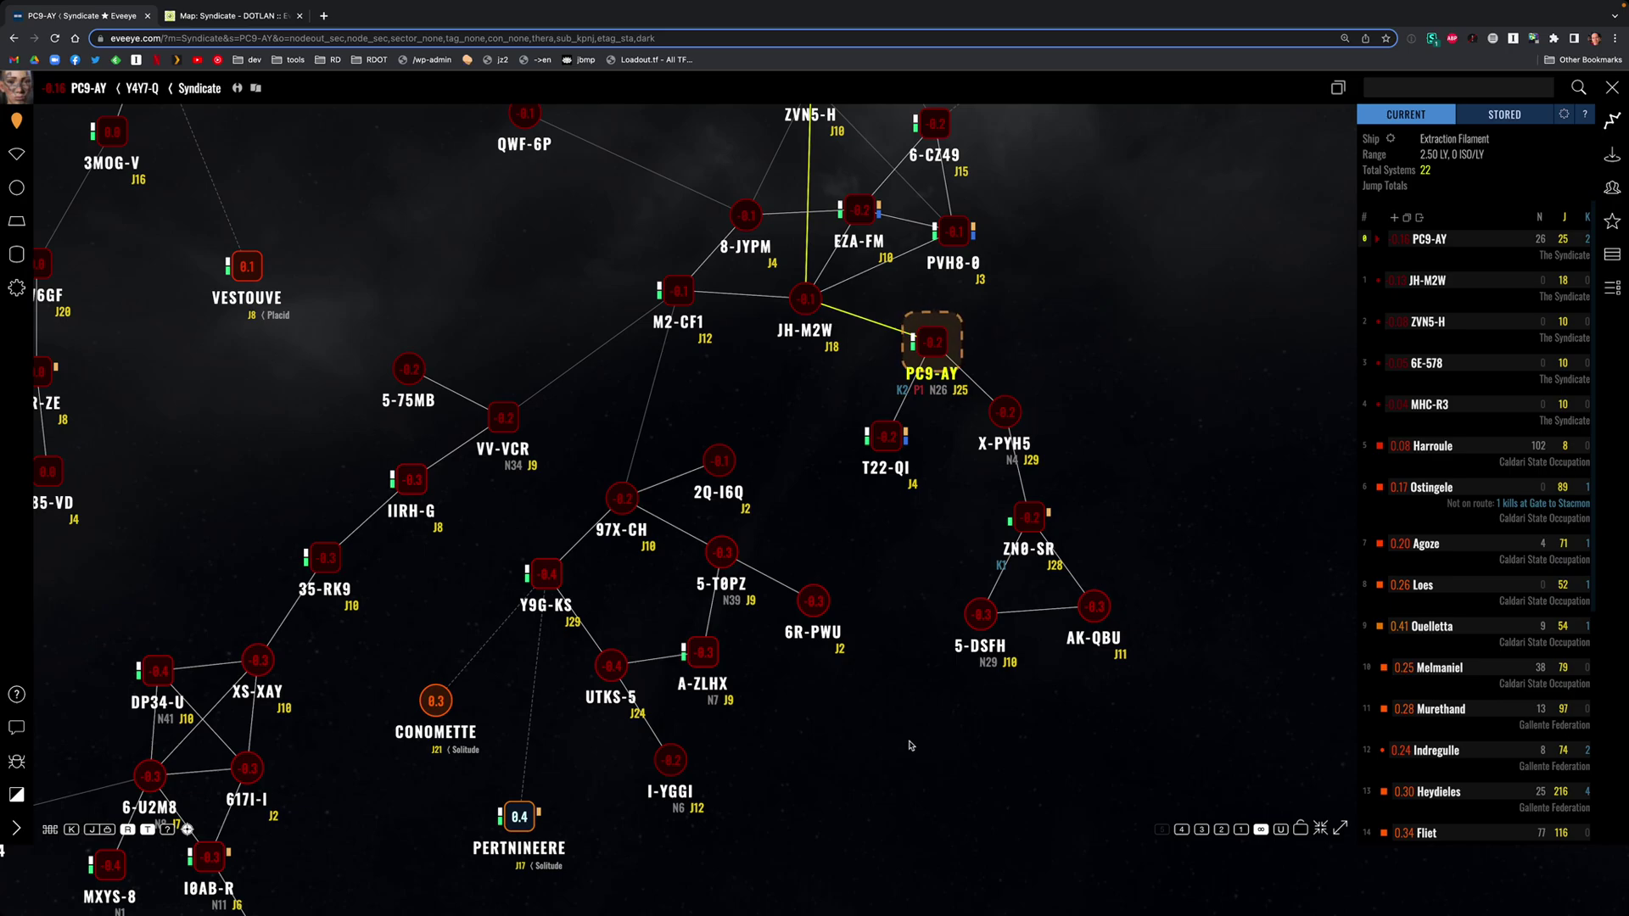
# - Look over the Syndicate region map around PC9-AY and its neighbouring systems
pyautogui.press('super+Tab')
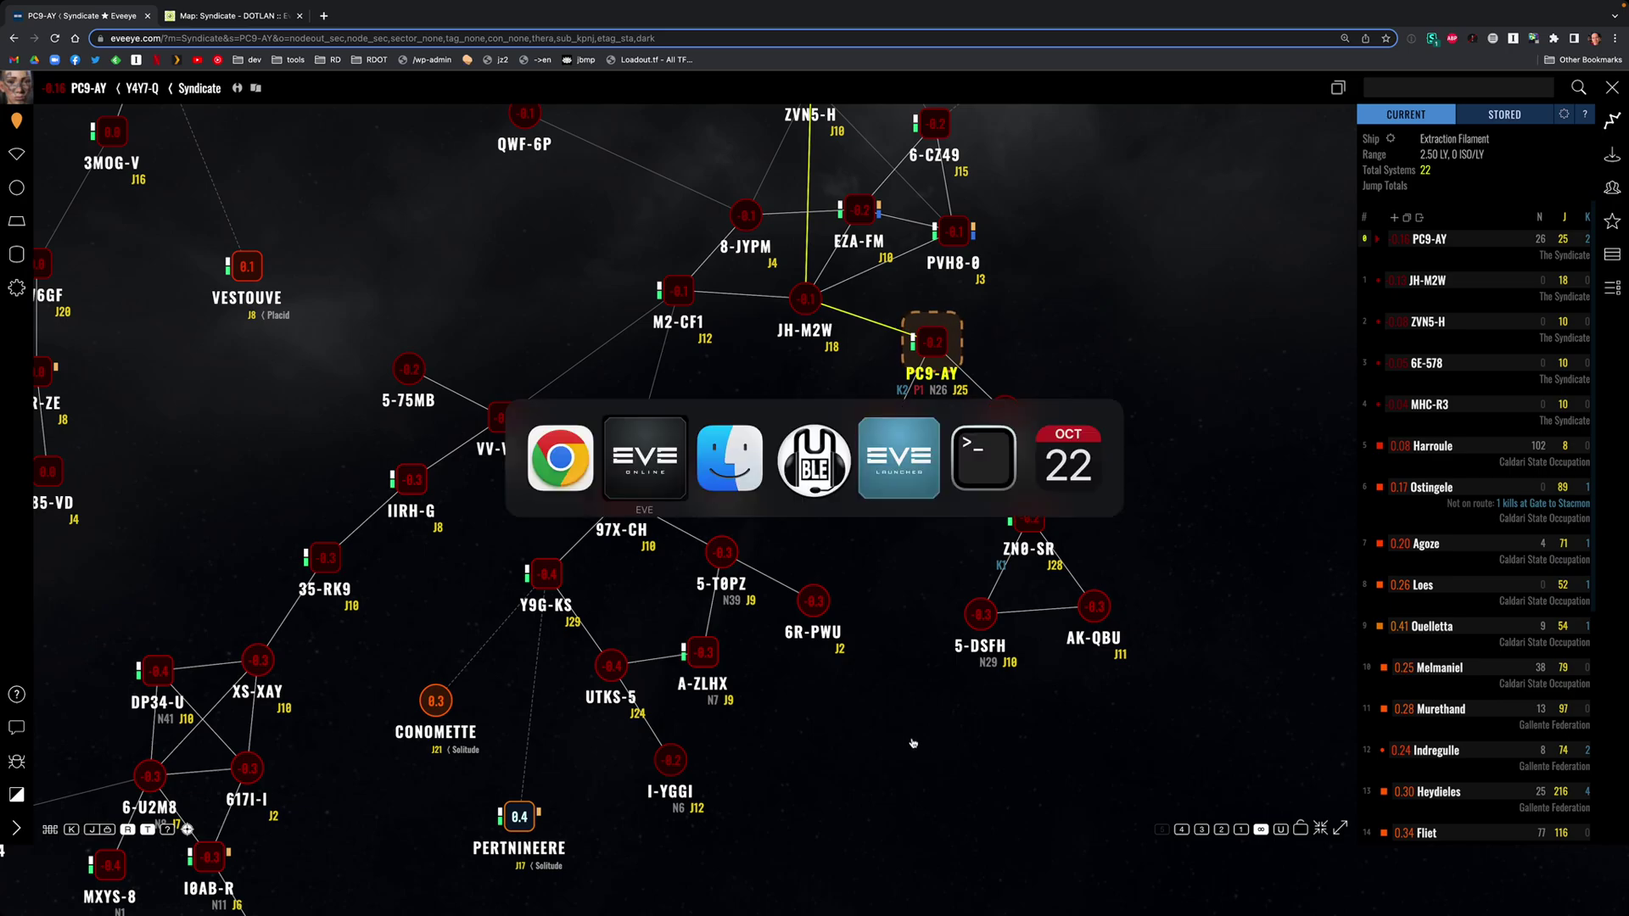
pyautogui.press('super+Tab')
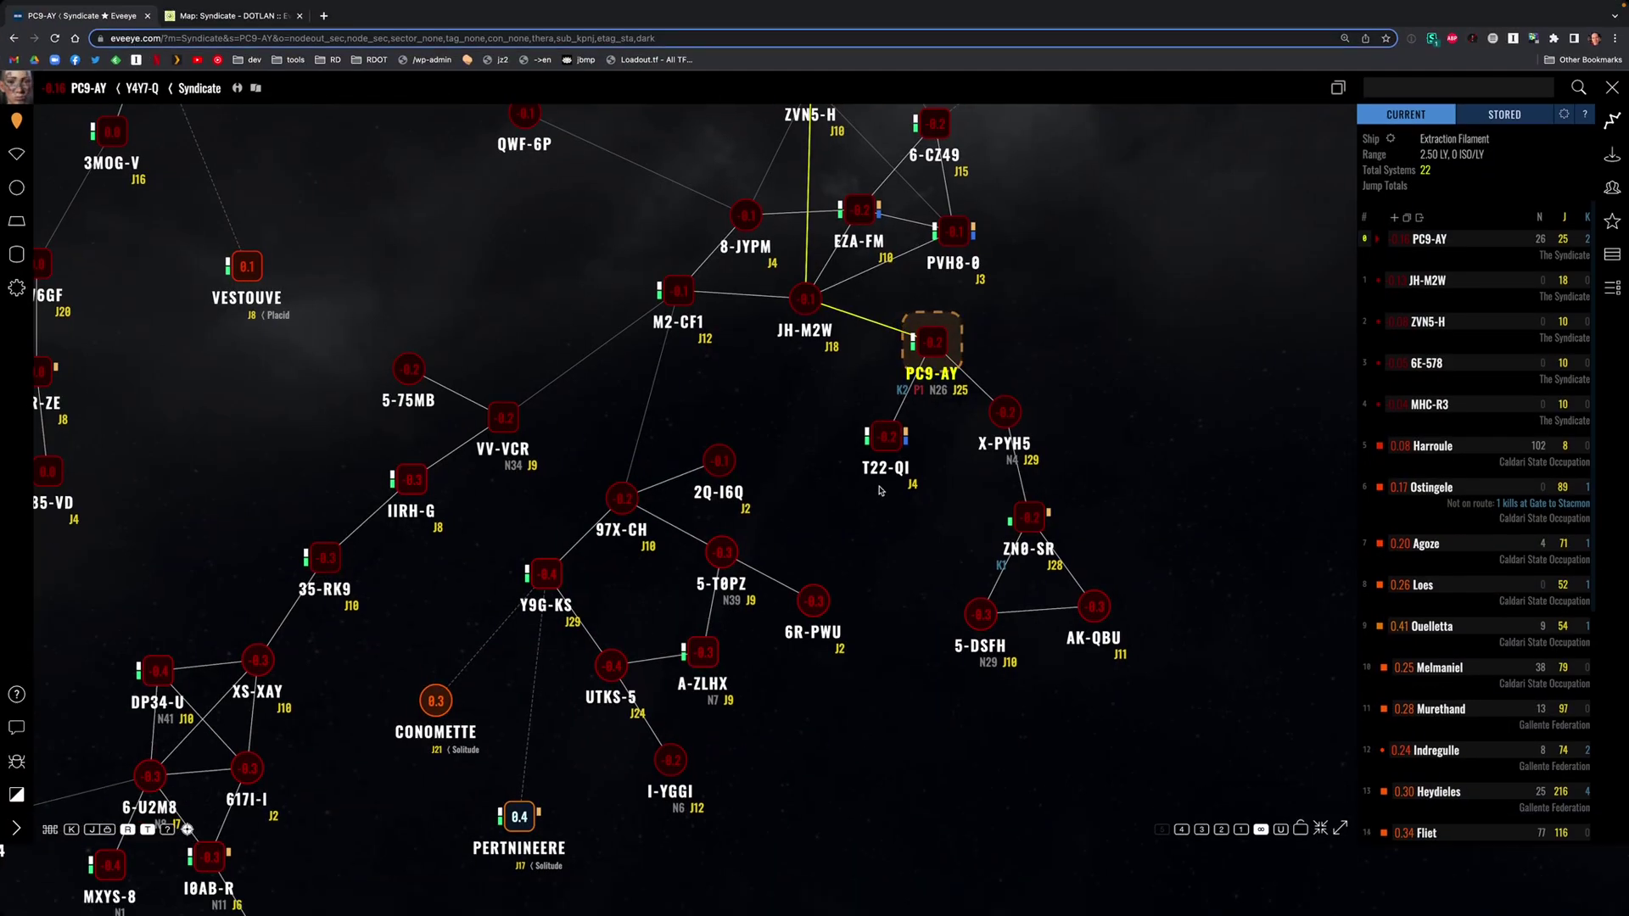
pyautogui.moveTo(1222, 349); pyautogui.dragTo(1135, 500)
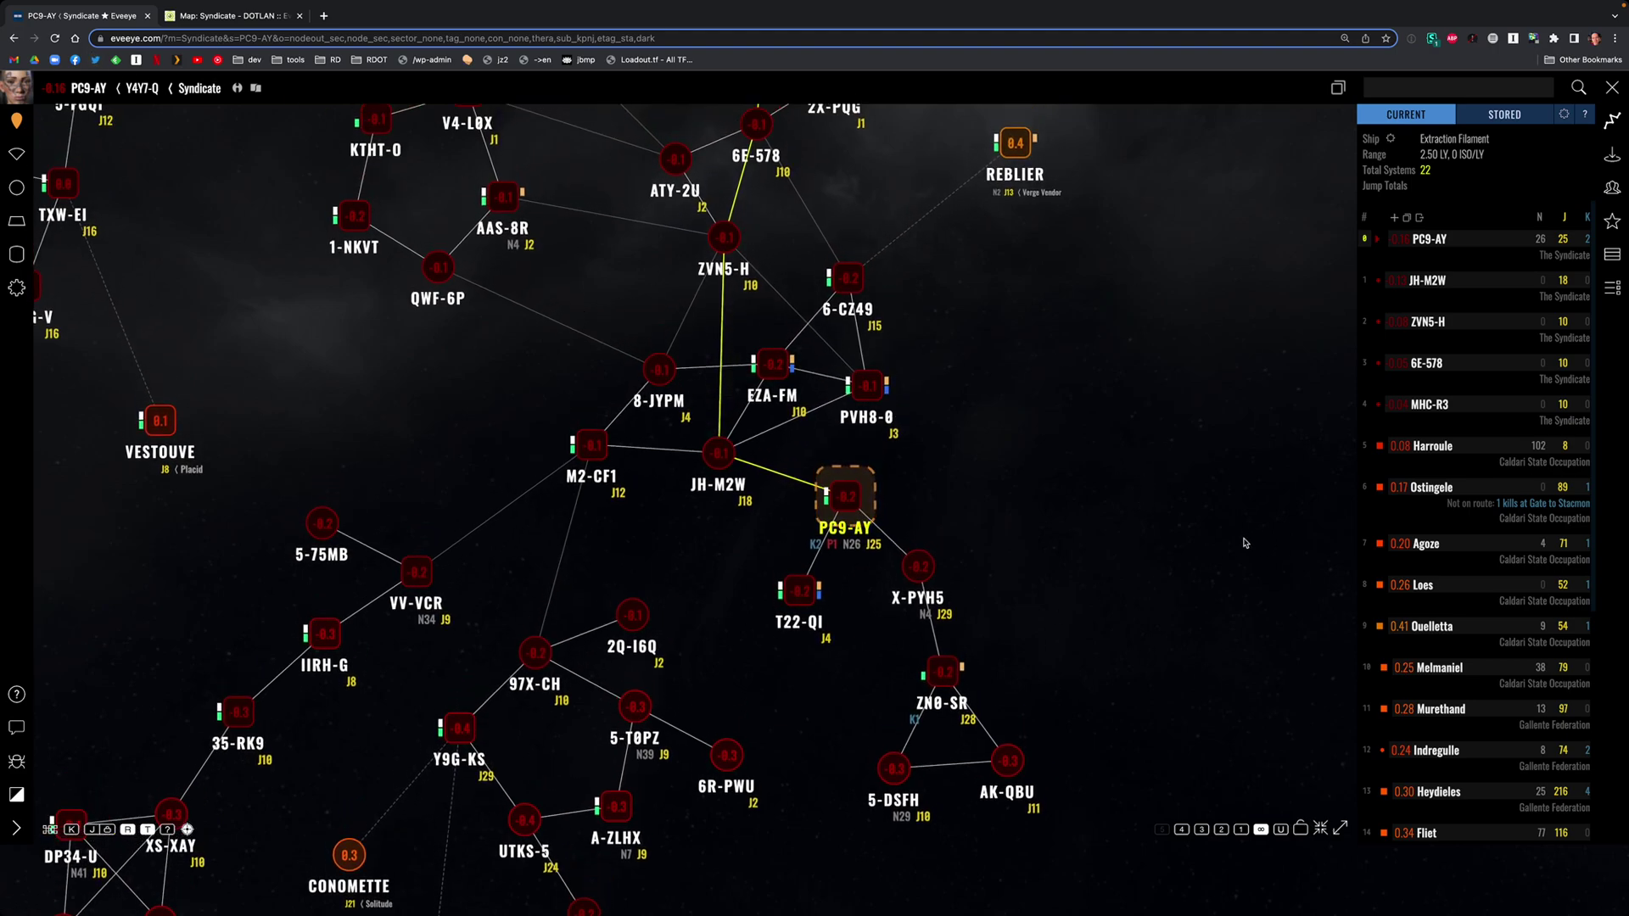
# - Switch to EVE Online and examine the Y4Y7-Q constellation on the in-game map, focusing on T22-QI and ZN0-SR
pyautogui.press('super+Tab')
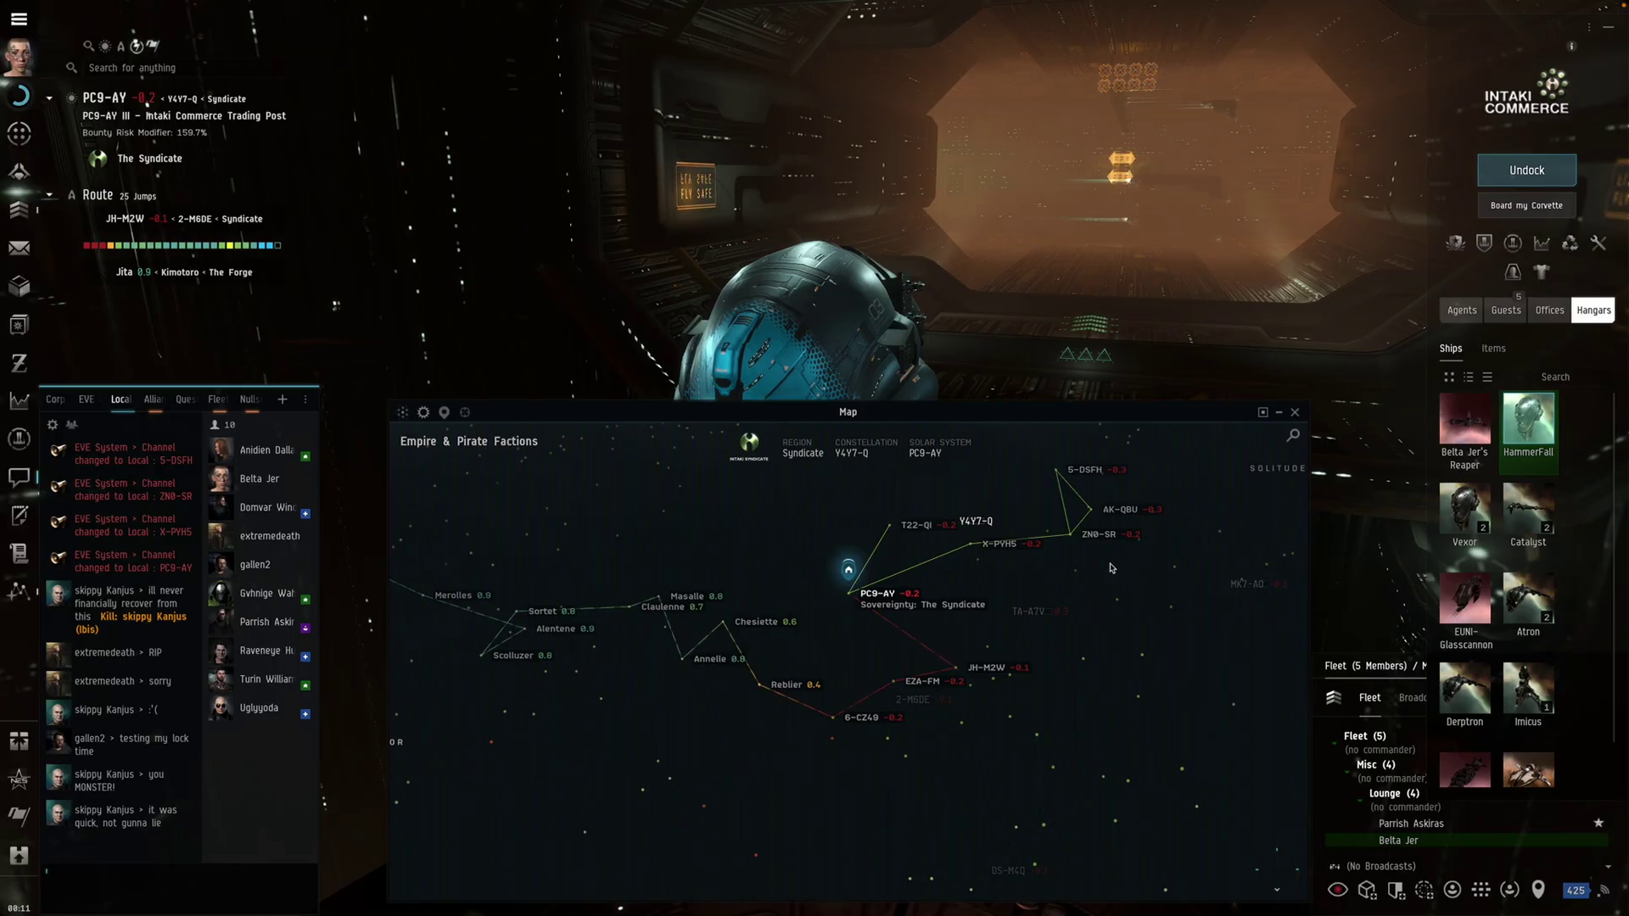
pyautogui.moveTo(1113, 598); pyautogui.dragTo(1088, 832)
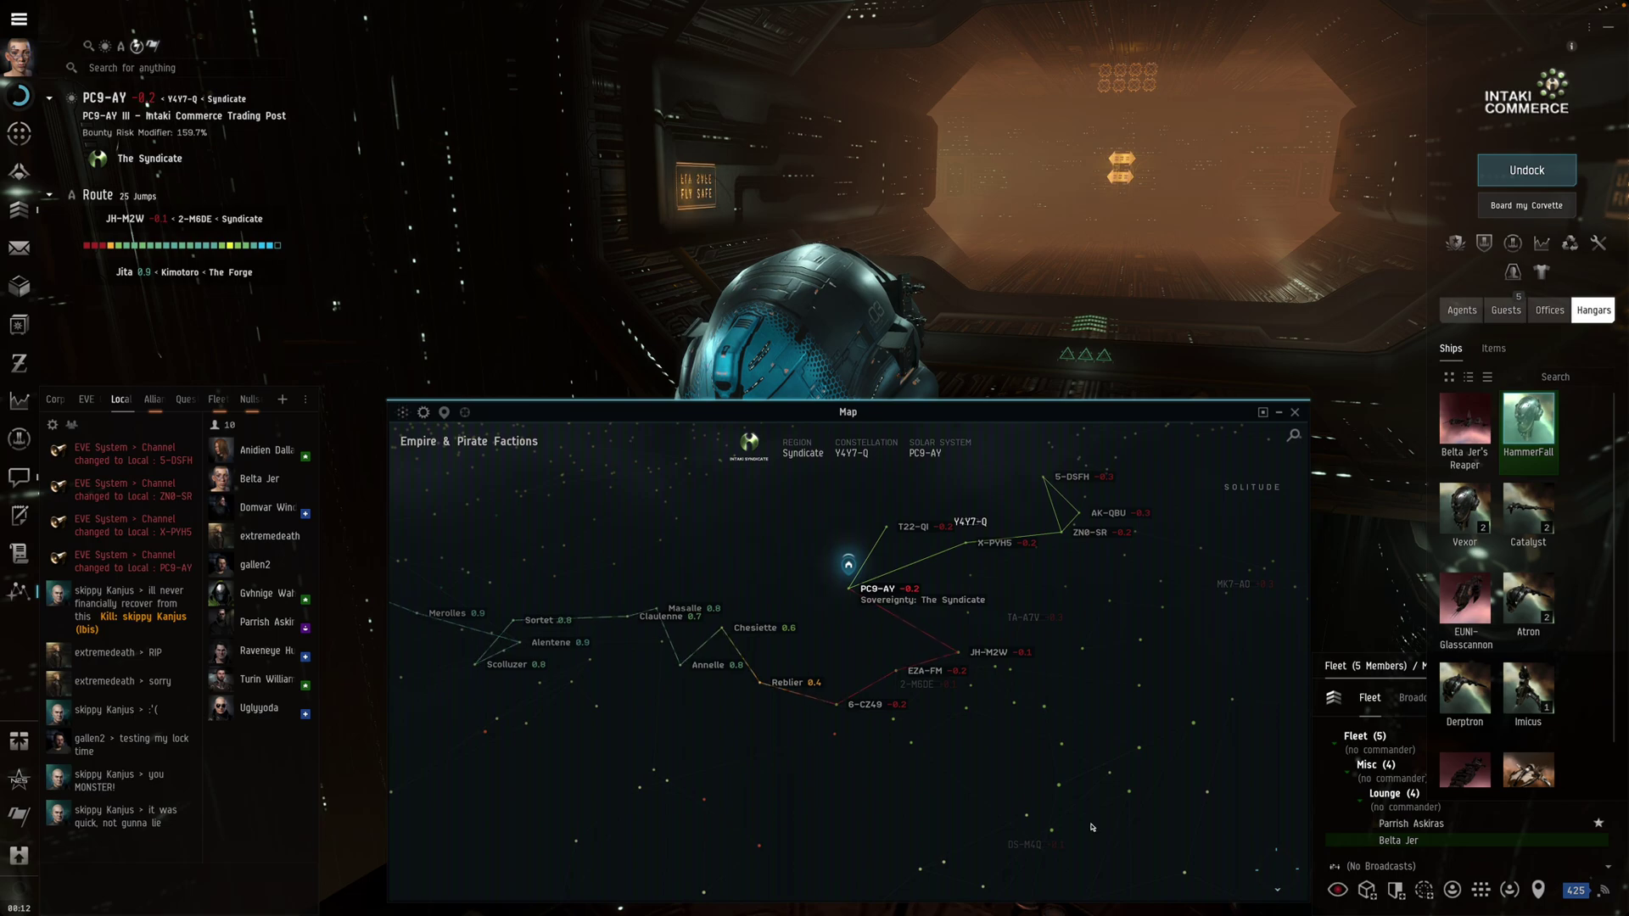
pyautogui.moveTo(892, 806); pyautogui.dragTo(1120, 844)
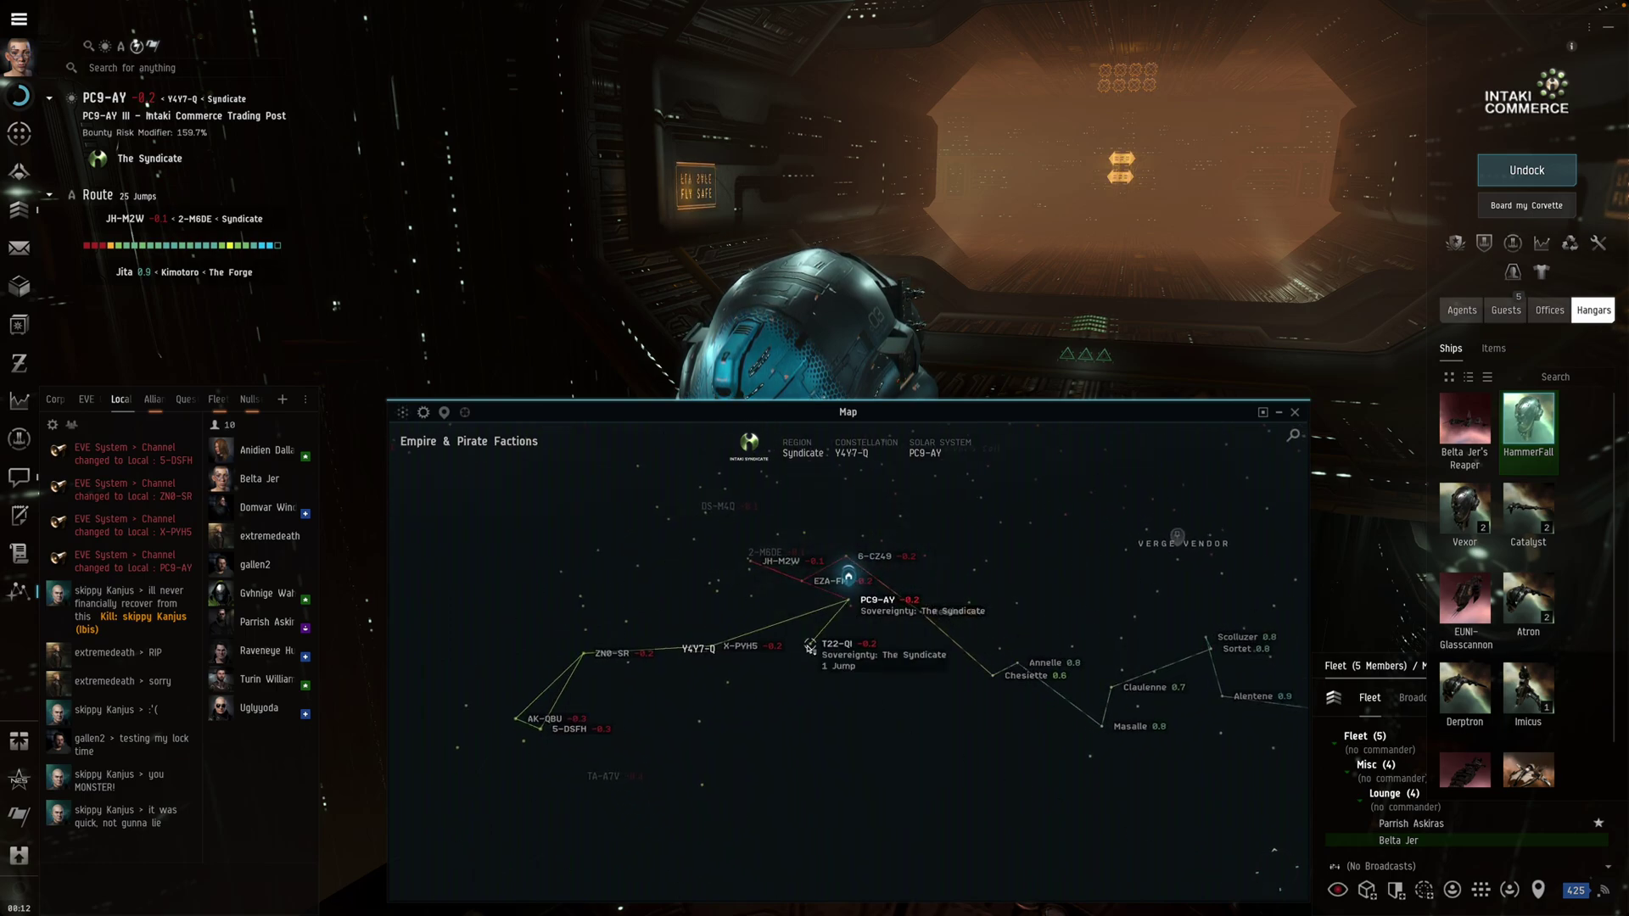
pyautogui.click(817, 651)
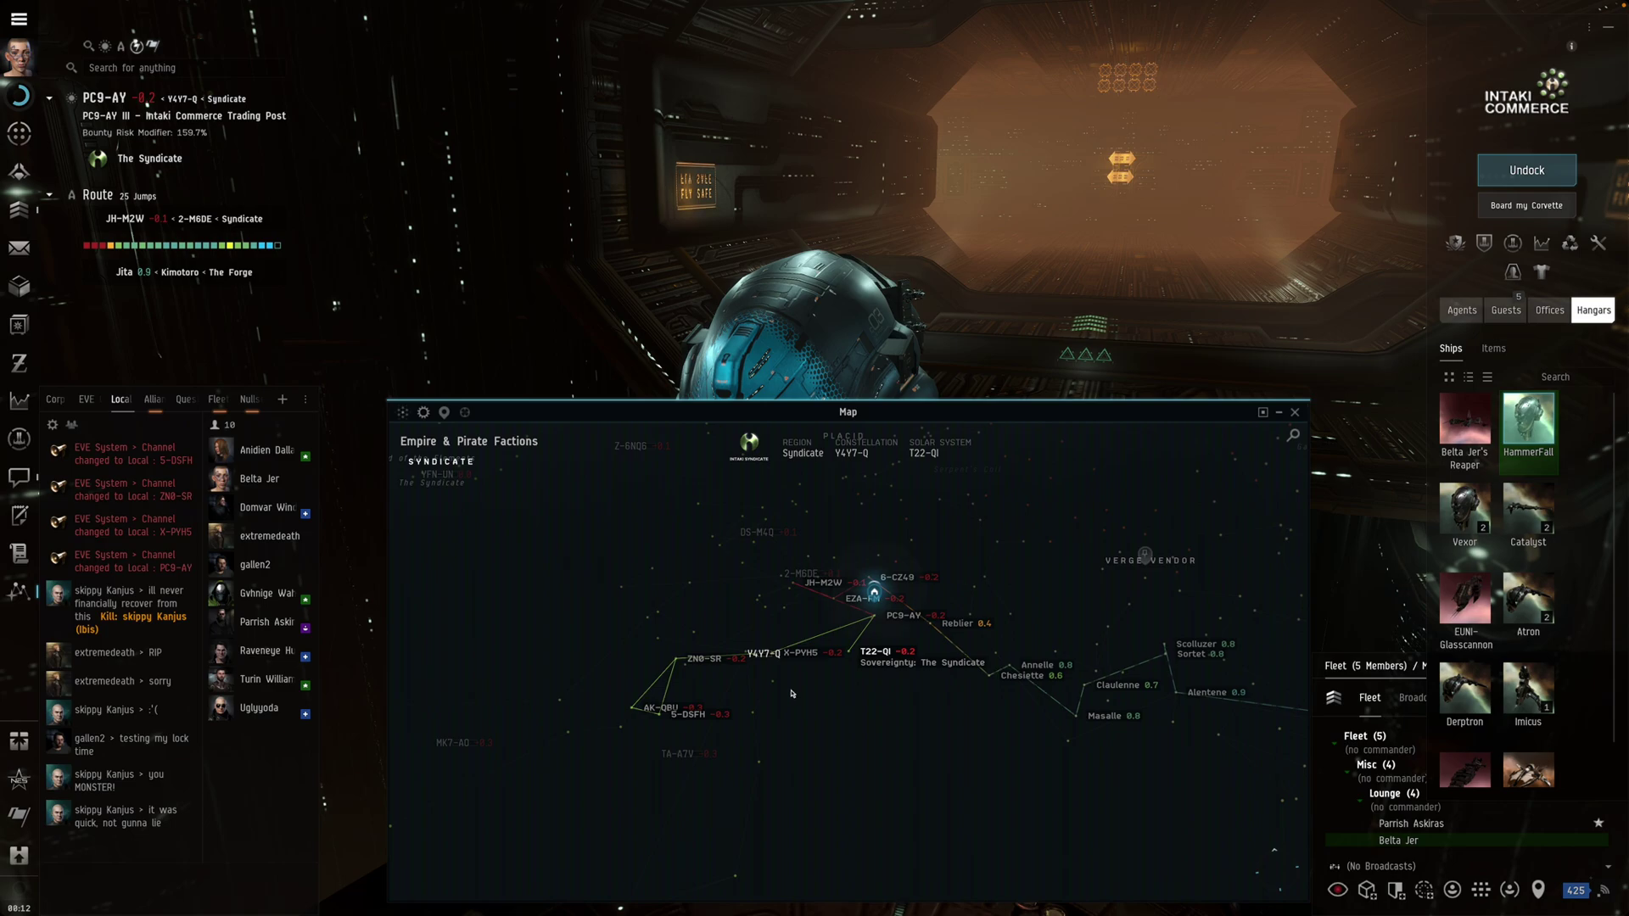
pyautogui.click(676, 660)
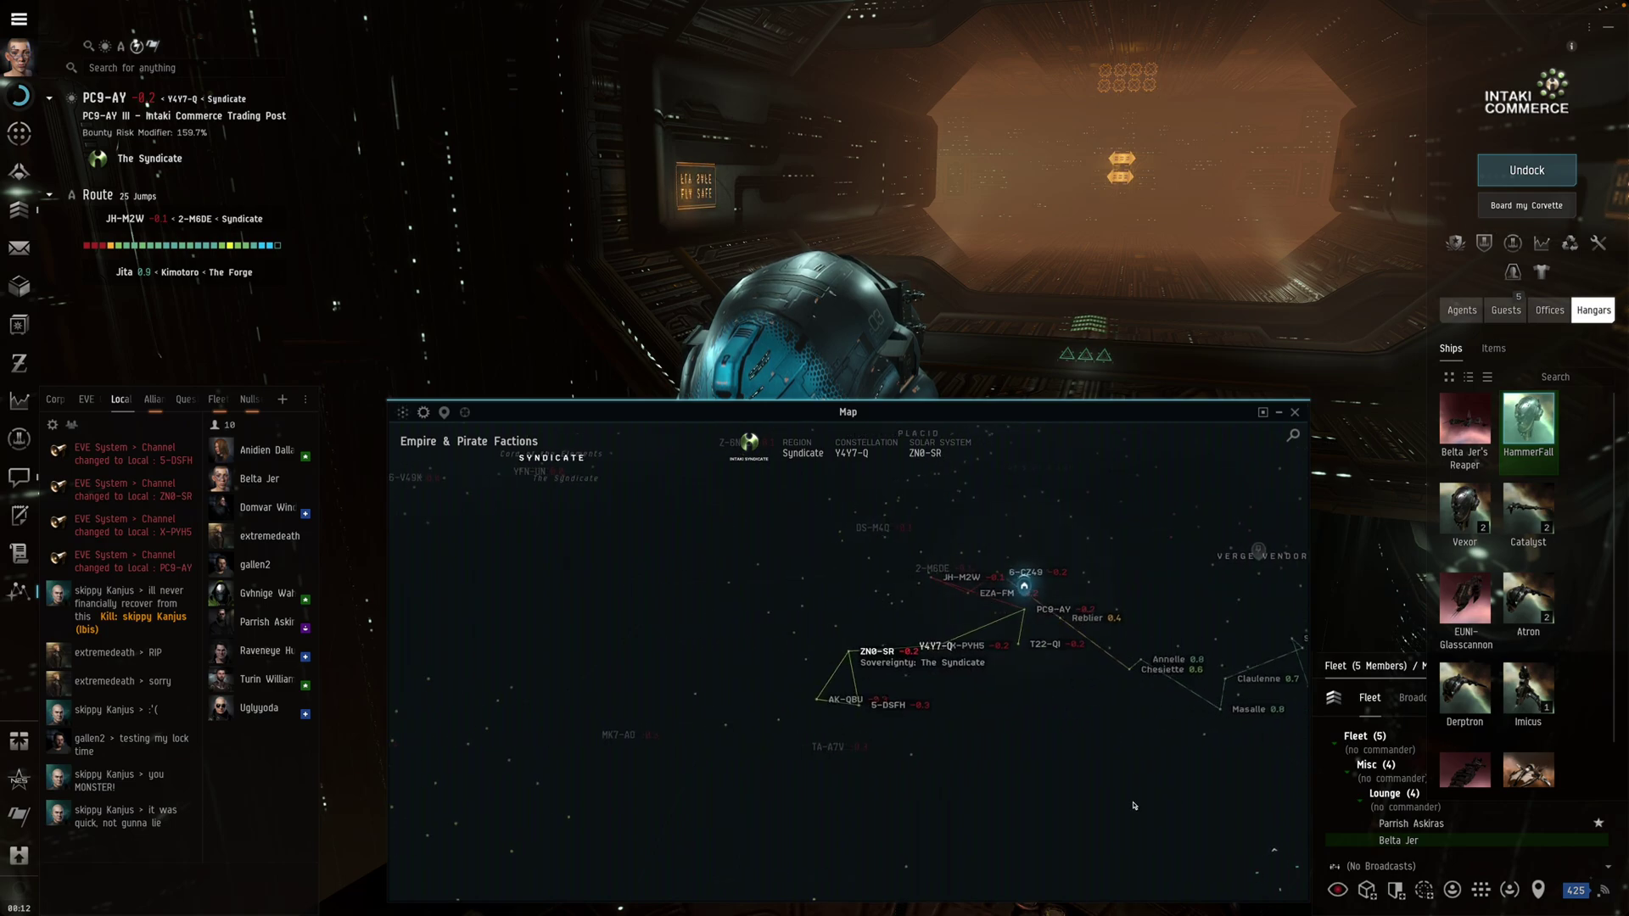
pyautogui.moveTo(1149, 647); pyautogui.dragTo(1365, 650)
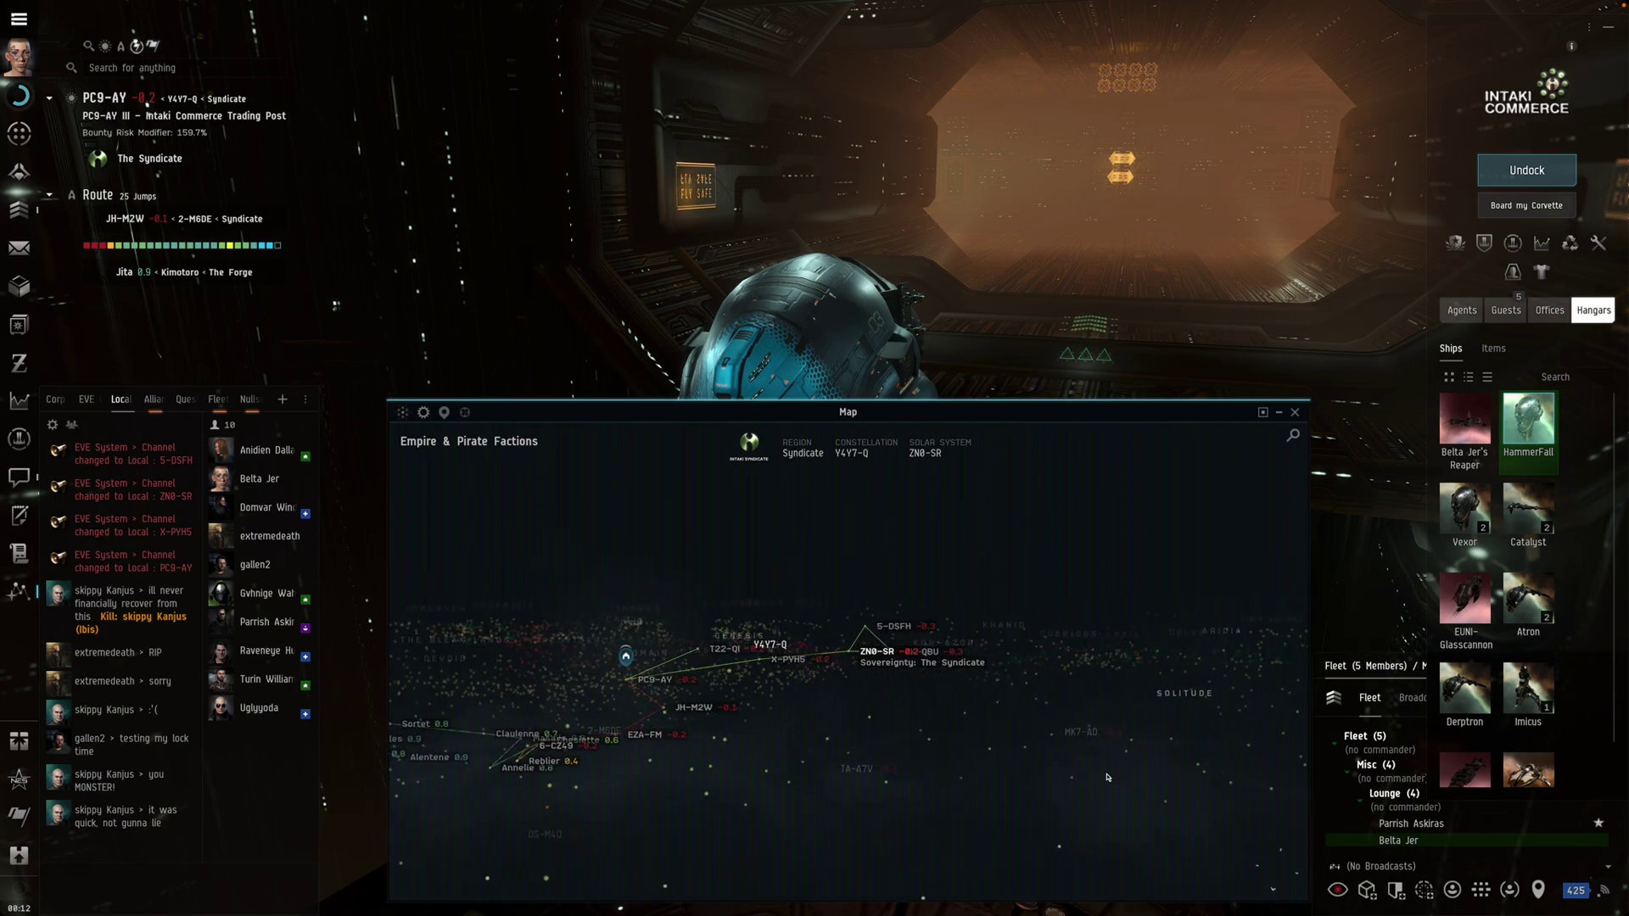
pyautogui.moveTo(966, 764); pyautogui.dragTo(1054, 817)
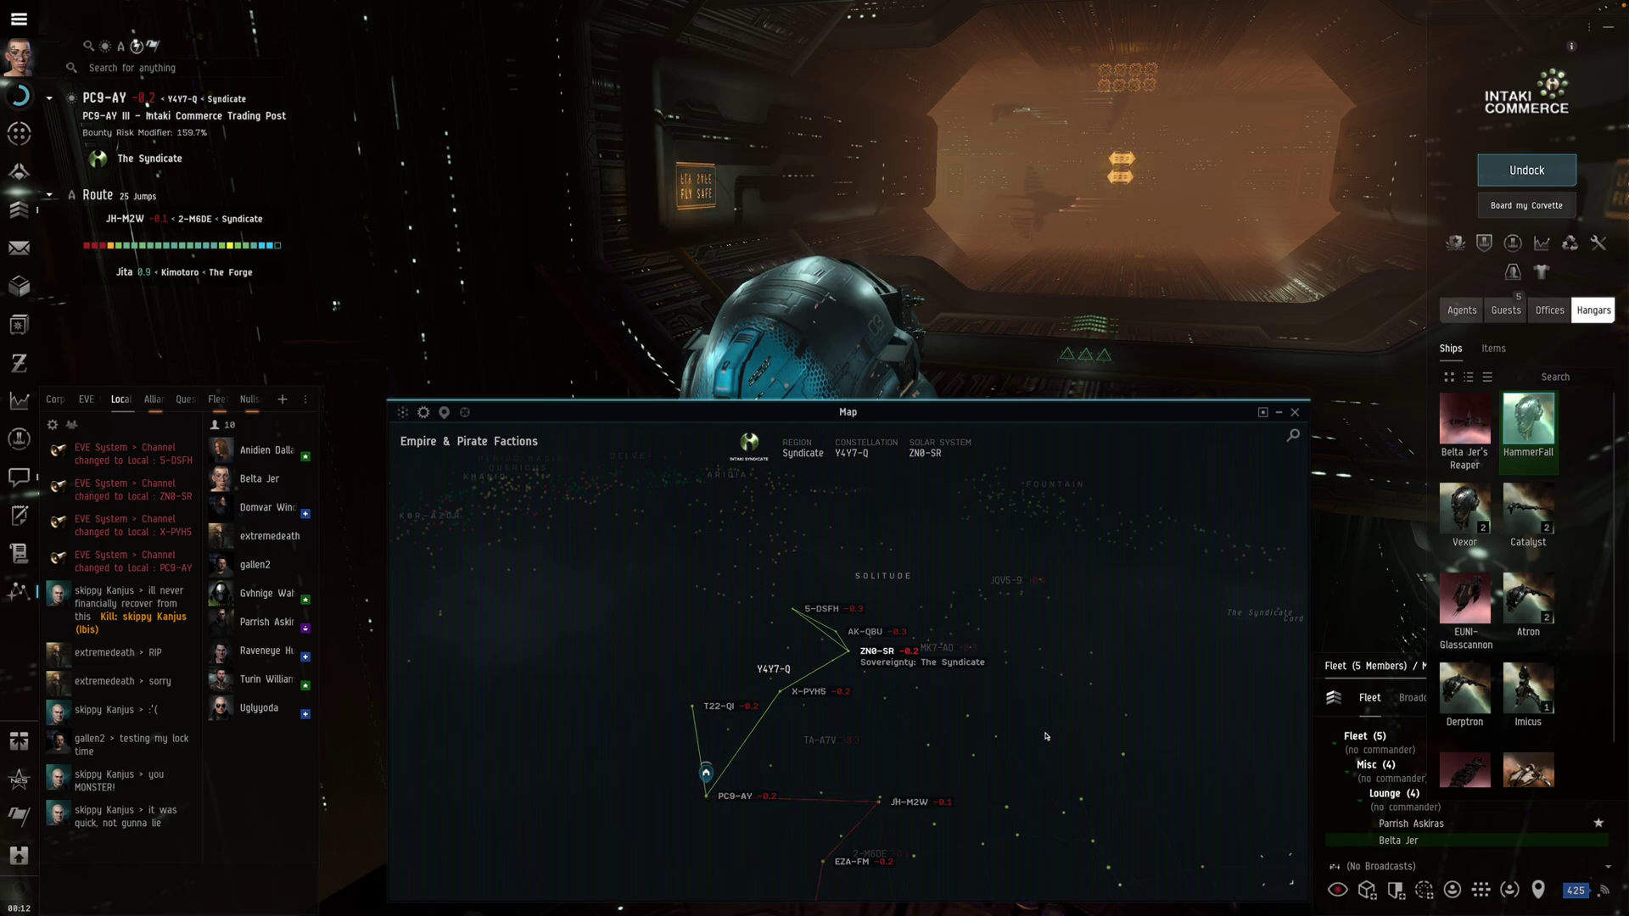
# - Switch to the Eveeye map in the browser and examine the connections and plotted route around PC9-AY
pyautogui.press('super+Tab')
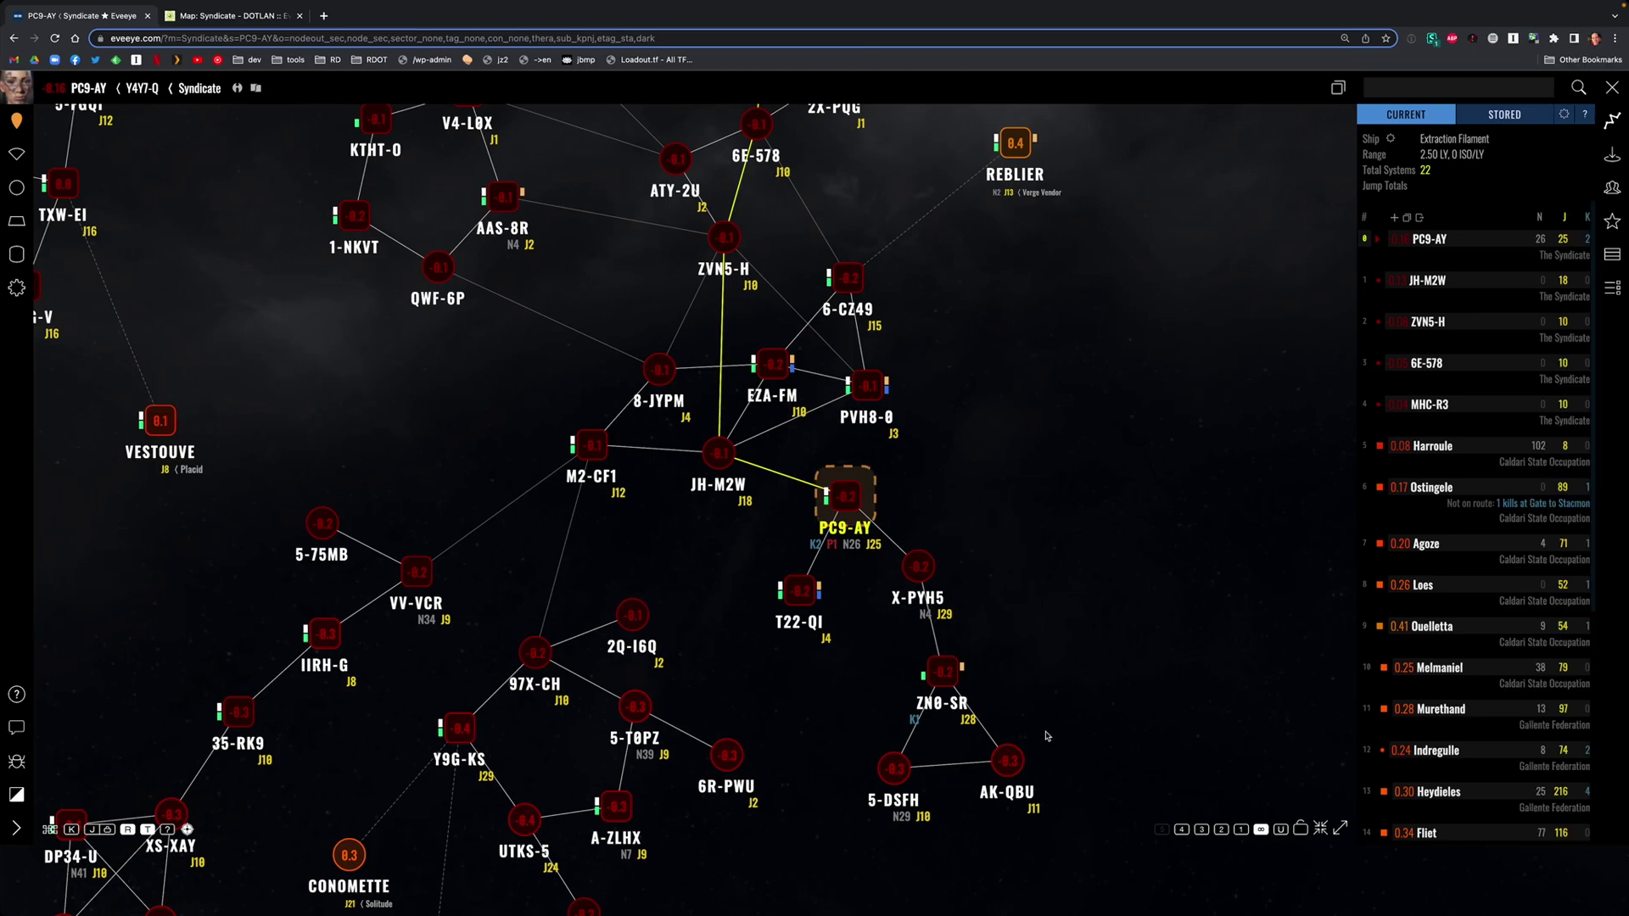
pyautogui.scroll(-3, 1048, 518)
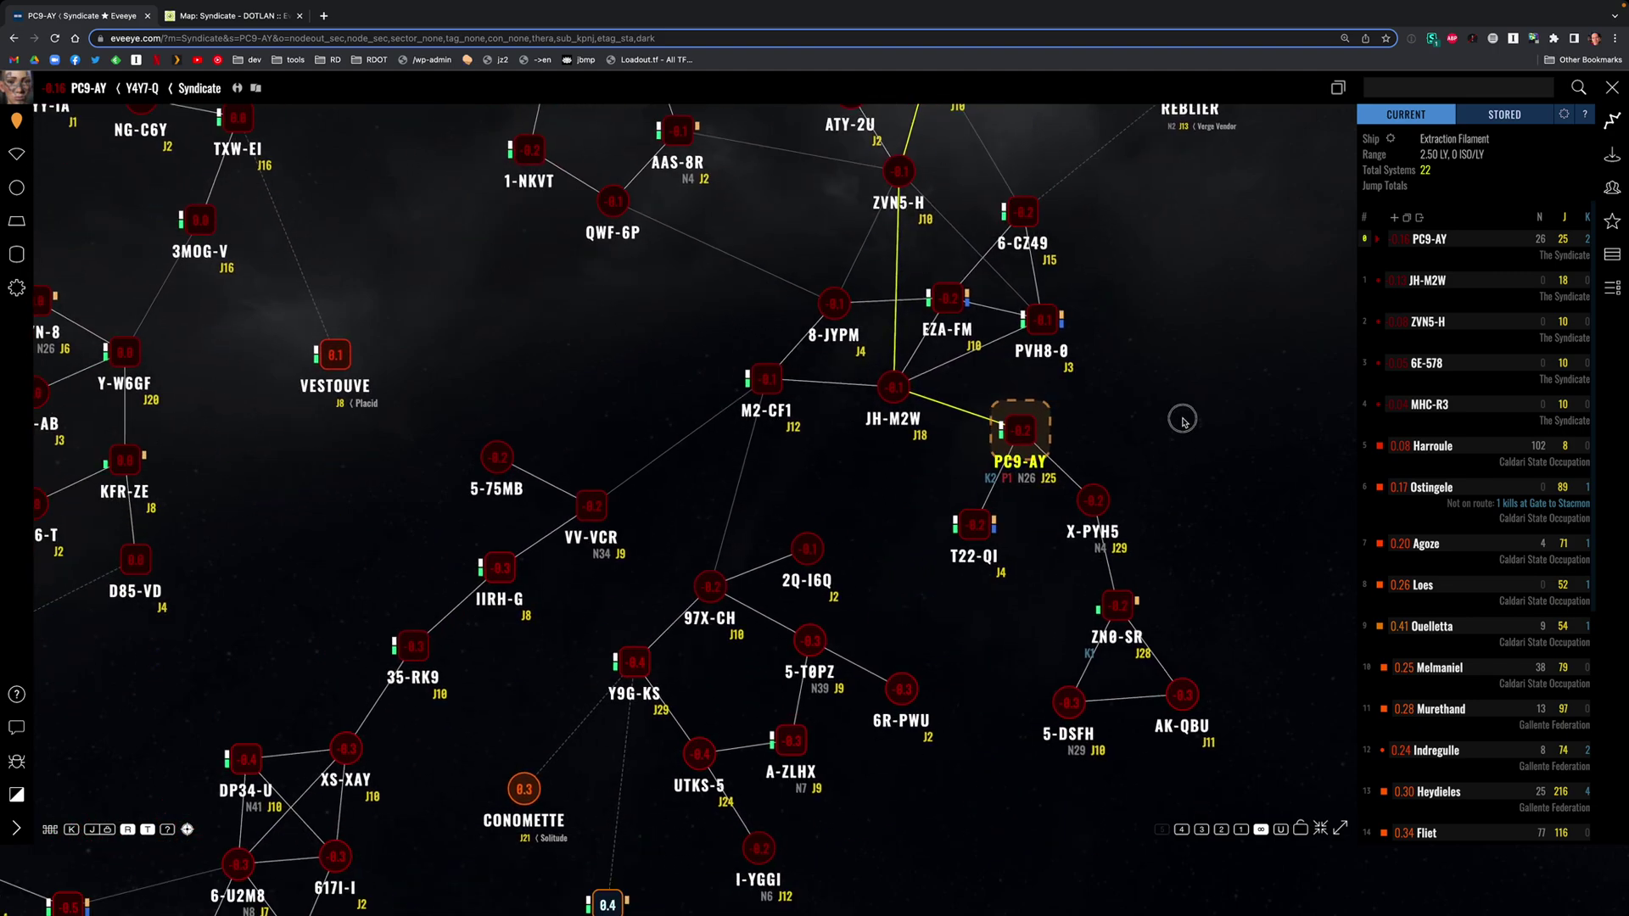
pyautogui.moveTo(993, 380); pyautogui.dragTo(945, 387)
pyautogui.scroll(1, 957, 437)
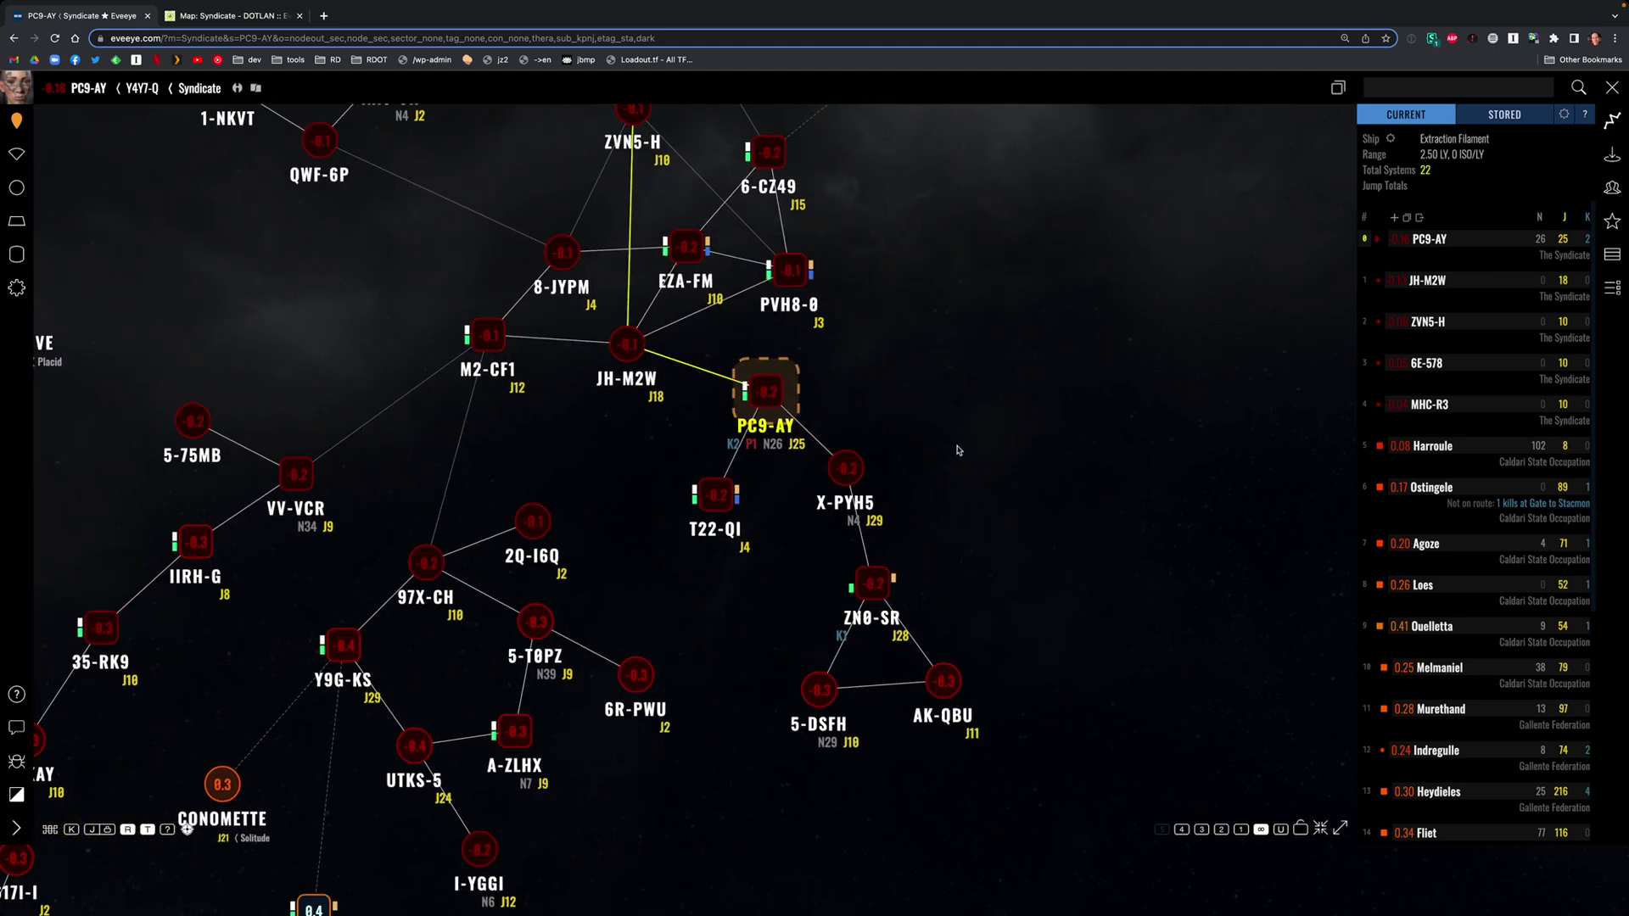
pyautogui.scroll(-3, 962, 453)
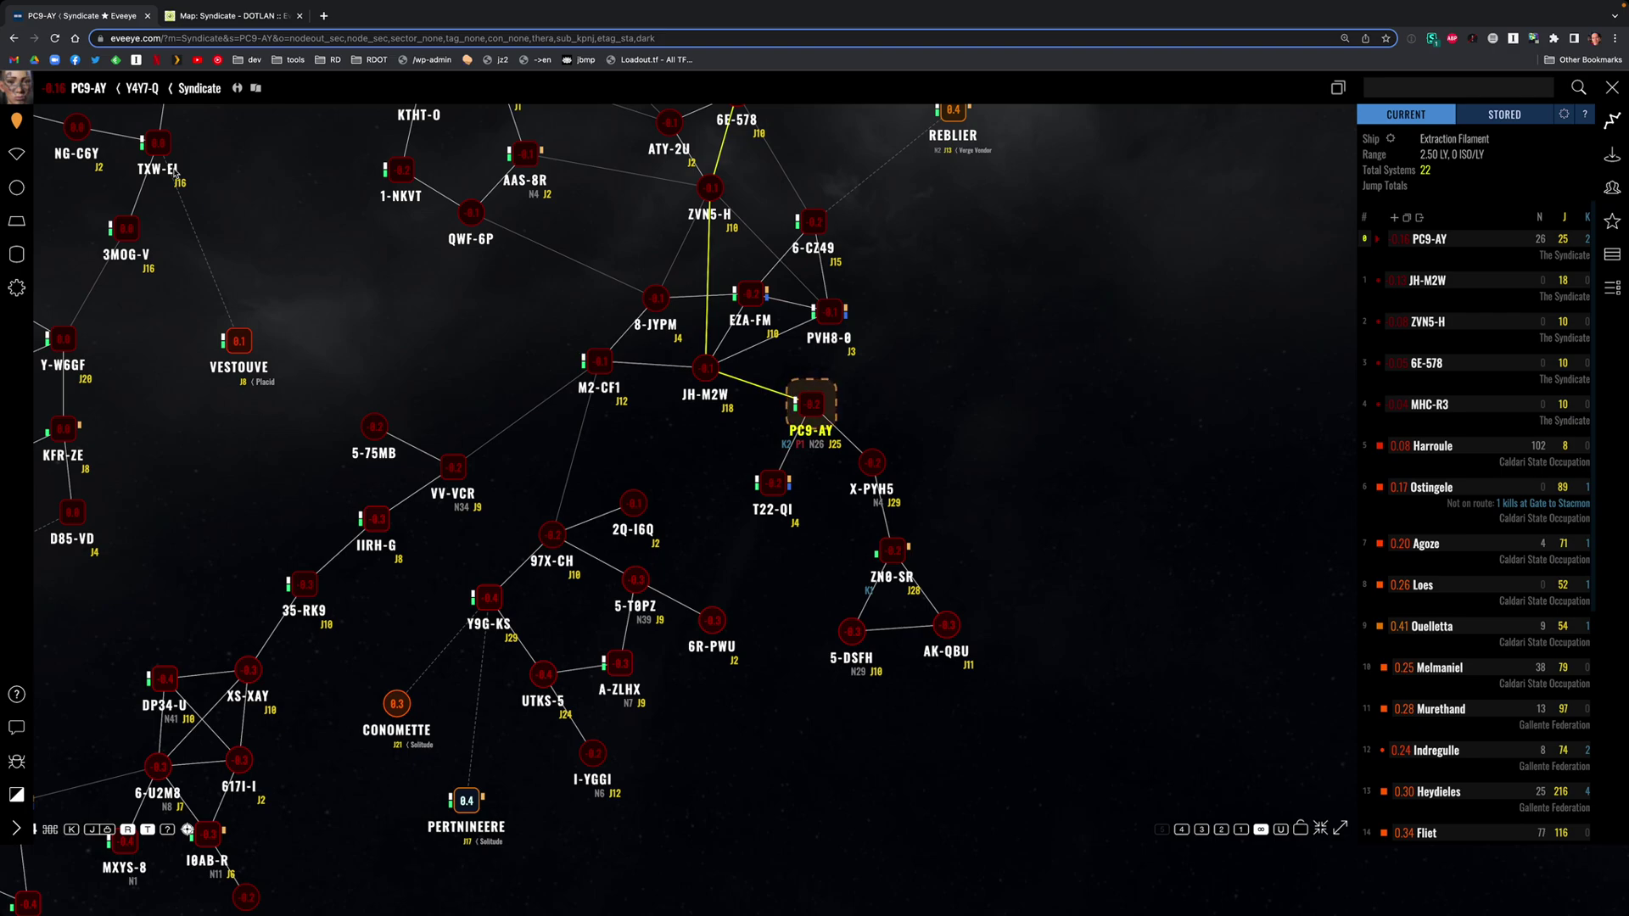
pyautogui.moveTo(985, 456); pyautogui.dragTo(1091, 571)
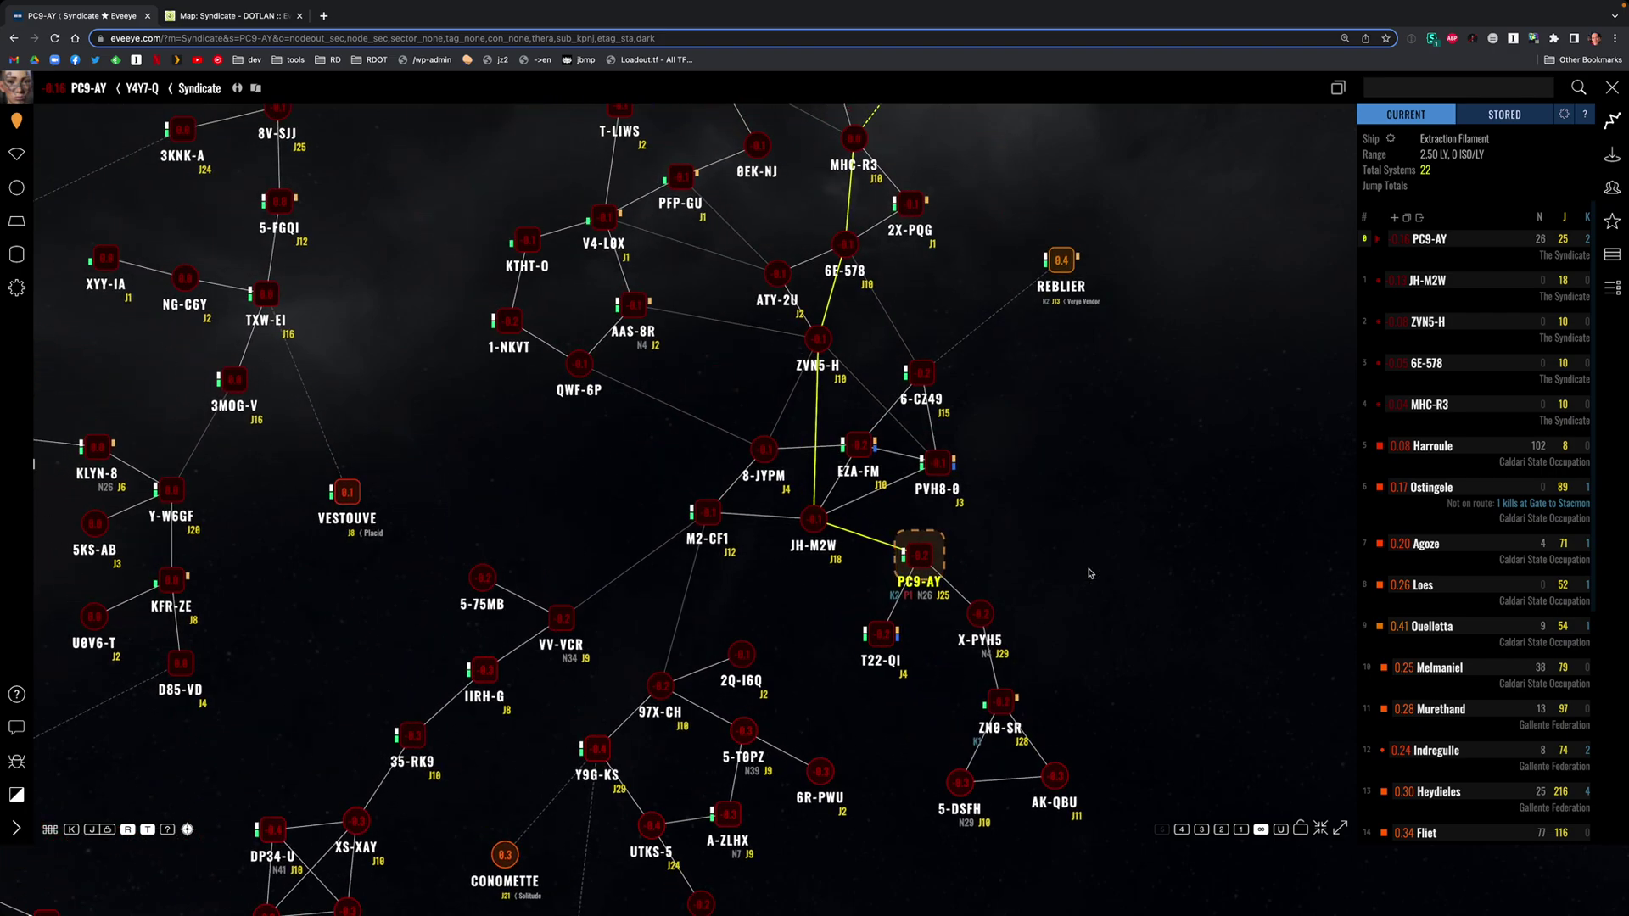
# - Compare the PC9-AY area on DOTLAN's Syndicate map with the Eveeye map
pyautogui.click(253, 18)
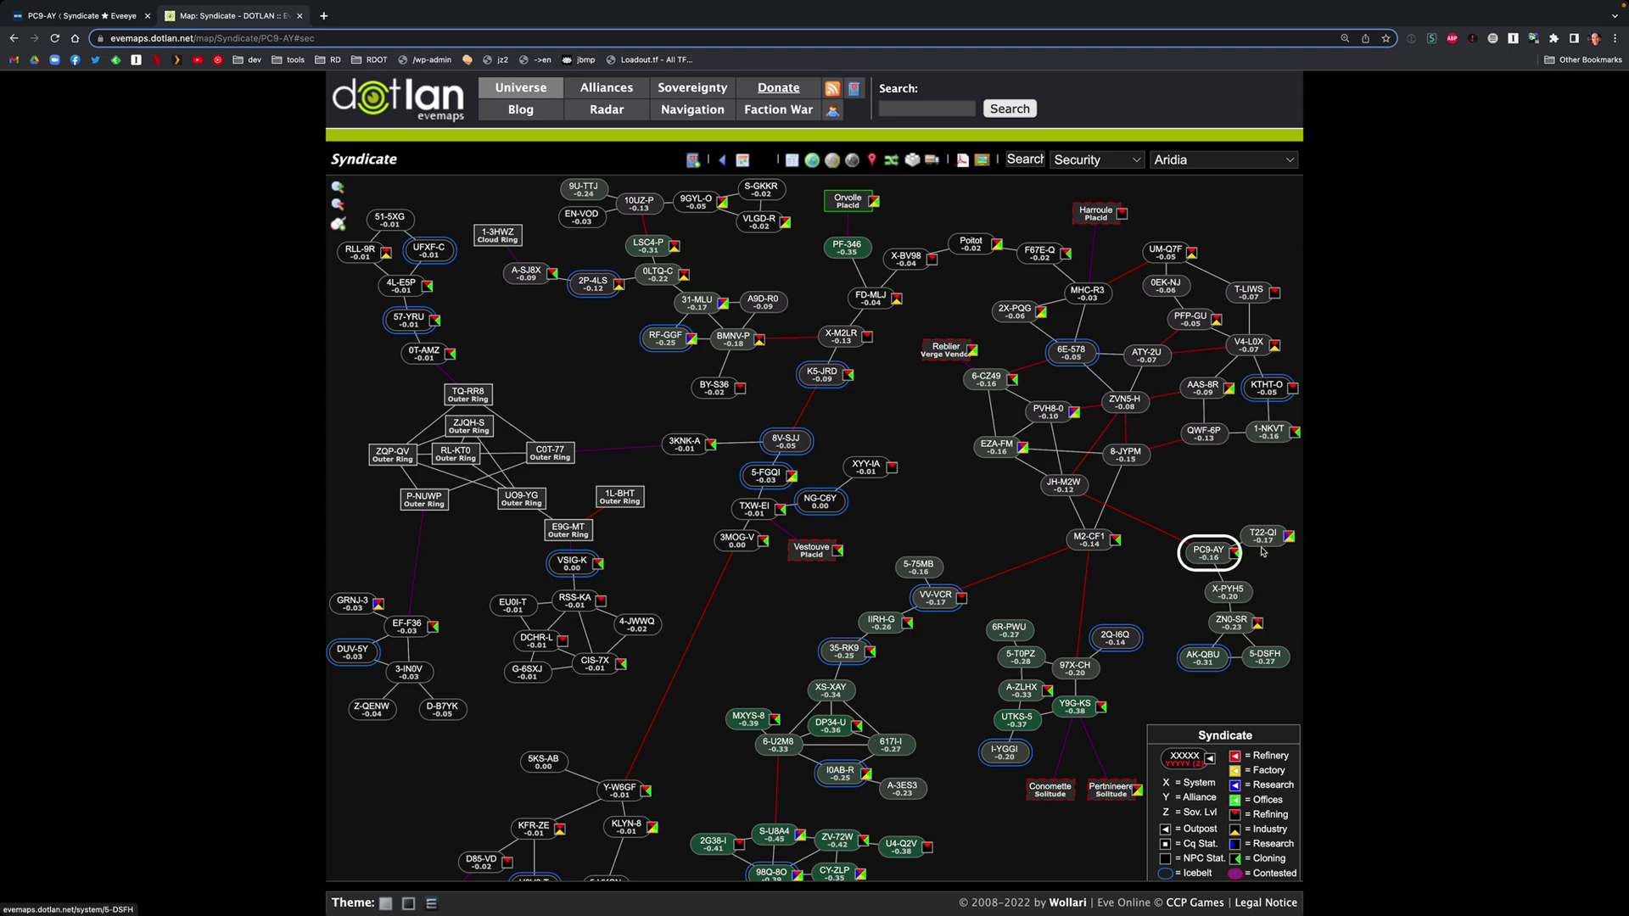
pyautogui.click(85, 16)
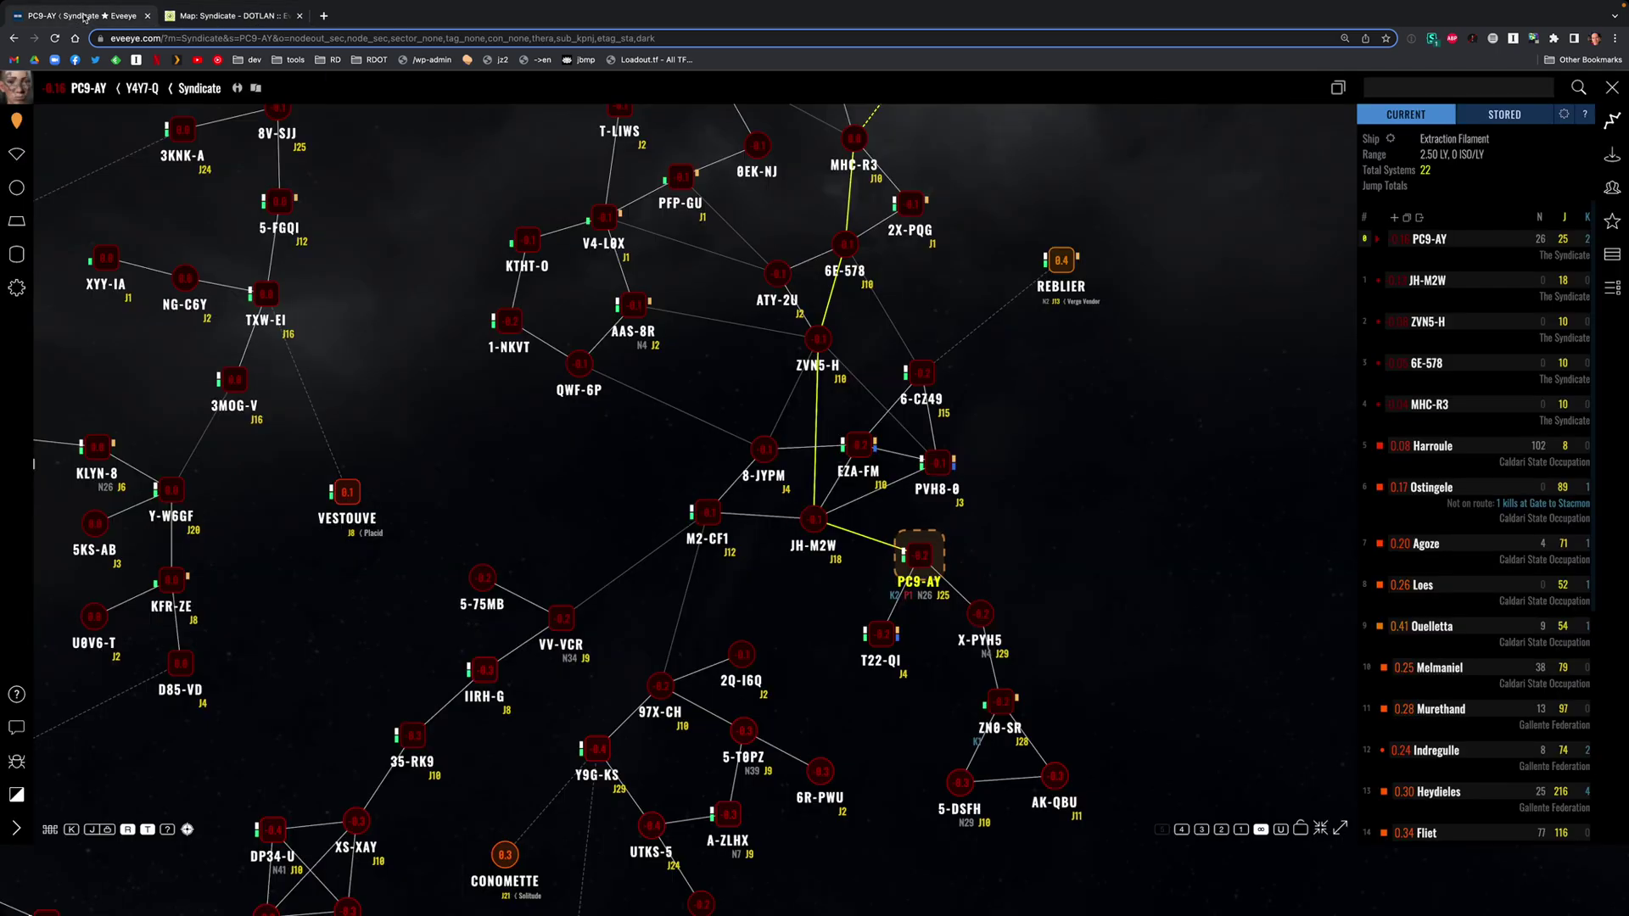
pyautogui.moveTo(1054, 363); pyautogui.dragTo(985, 425)
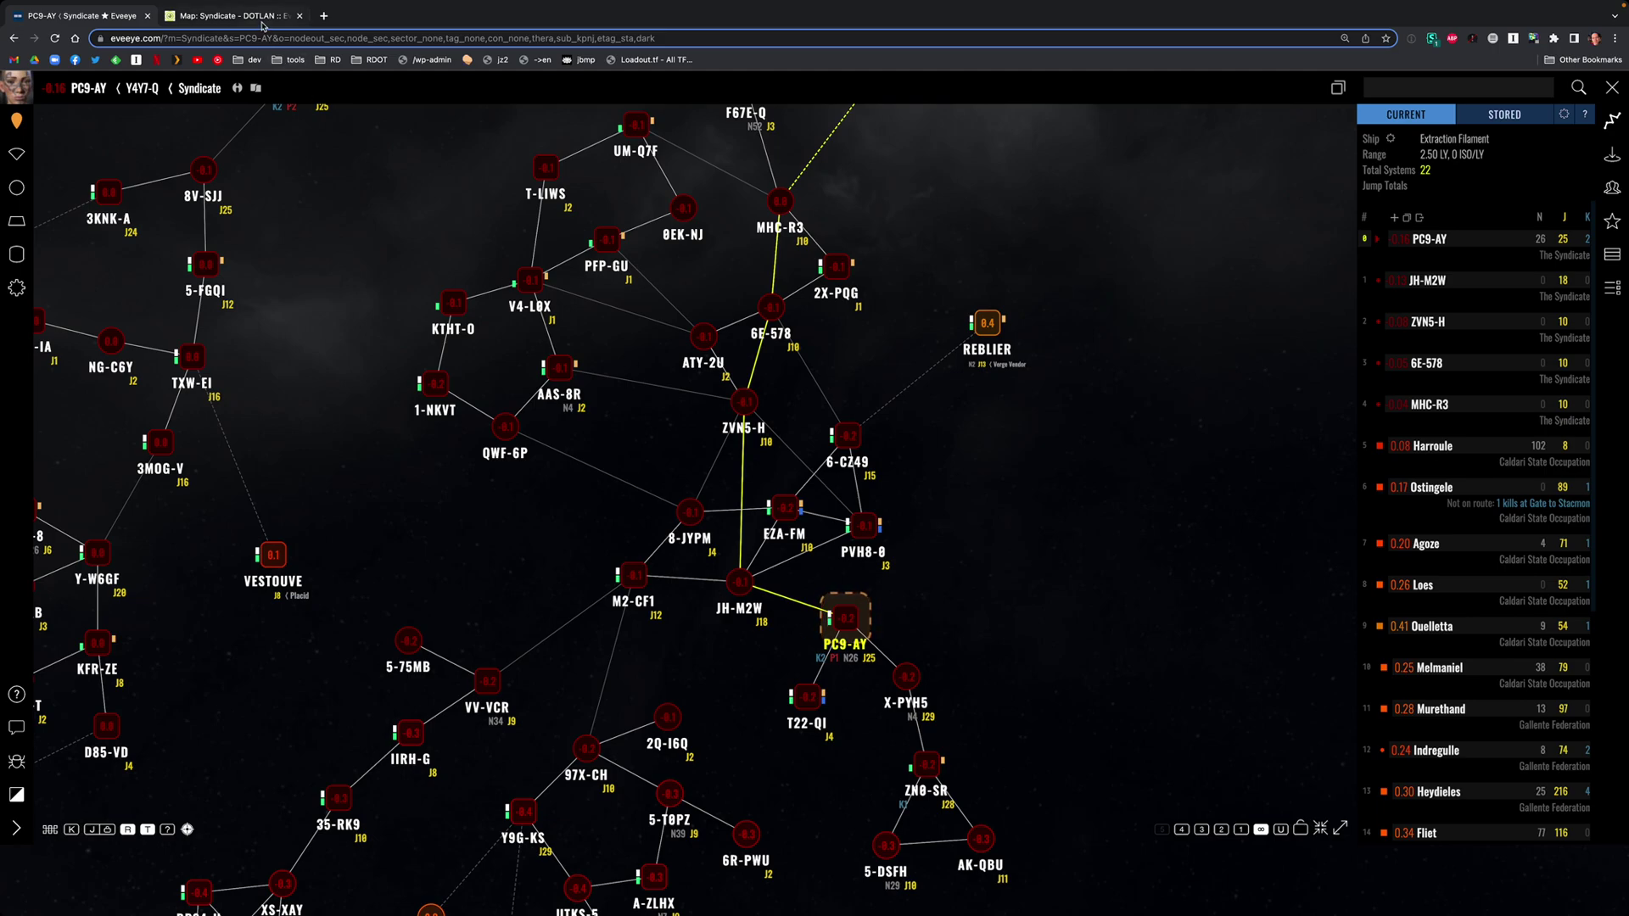
pyautogui.click(255, 17)
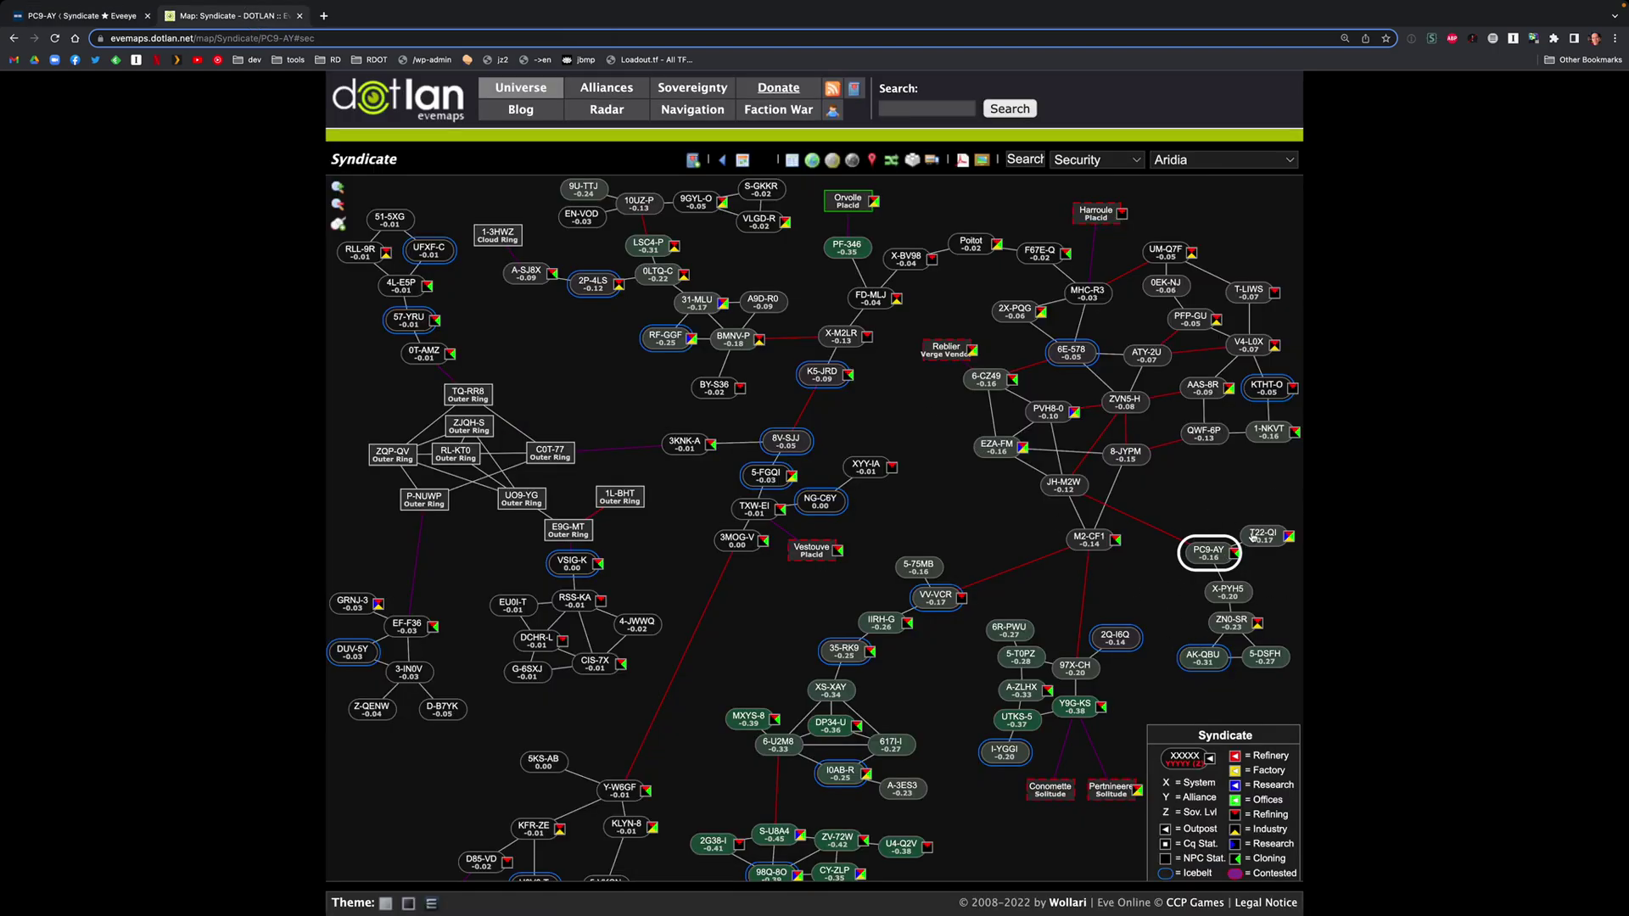
pyautogui.click(101, 17)
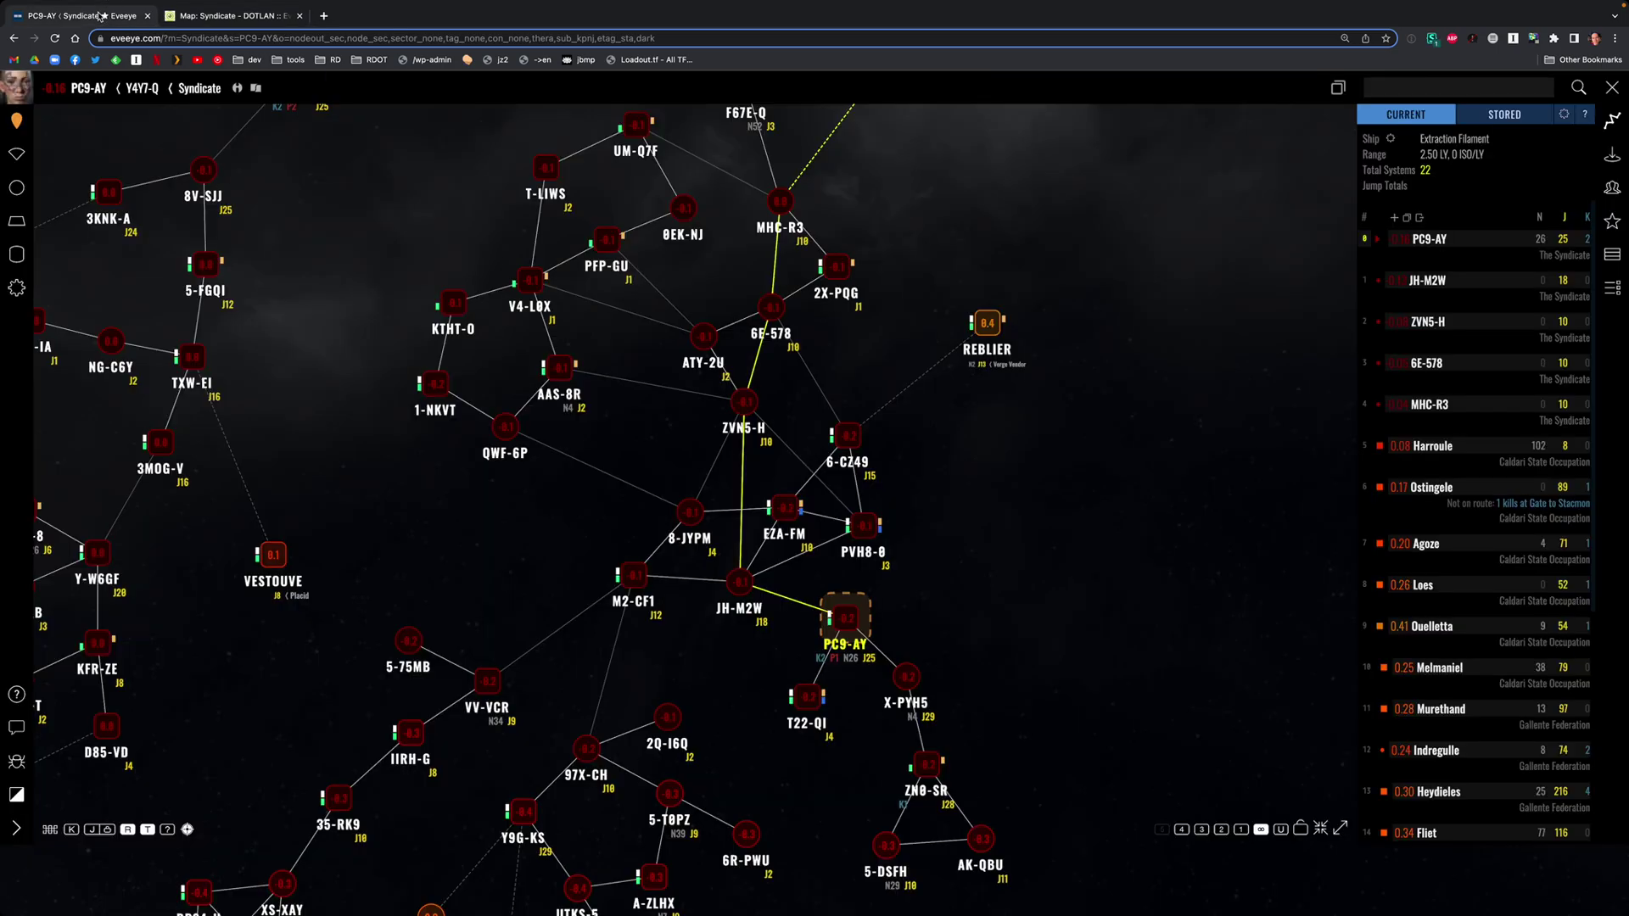
# - Survey the wider Syndicate region on the Eveeye map at different magnifications
pyautogui.moveTo(974, 545); pyautogui.dragTo(948, 405)
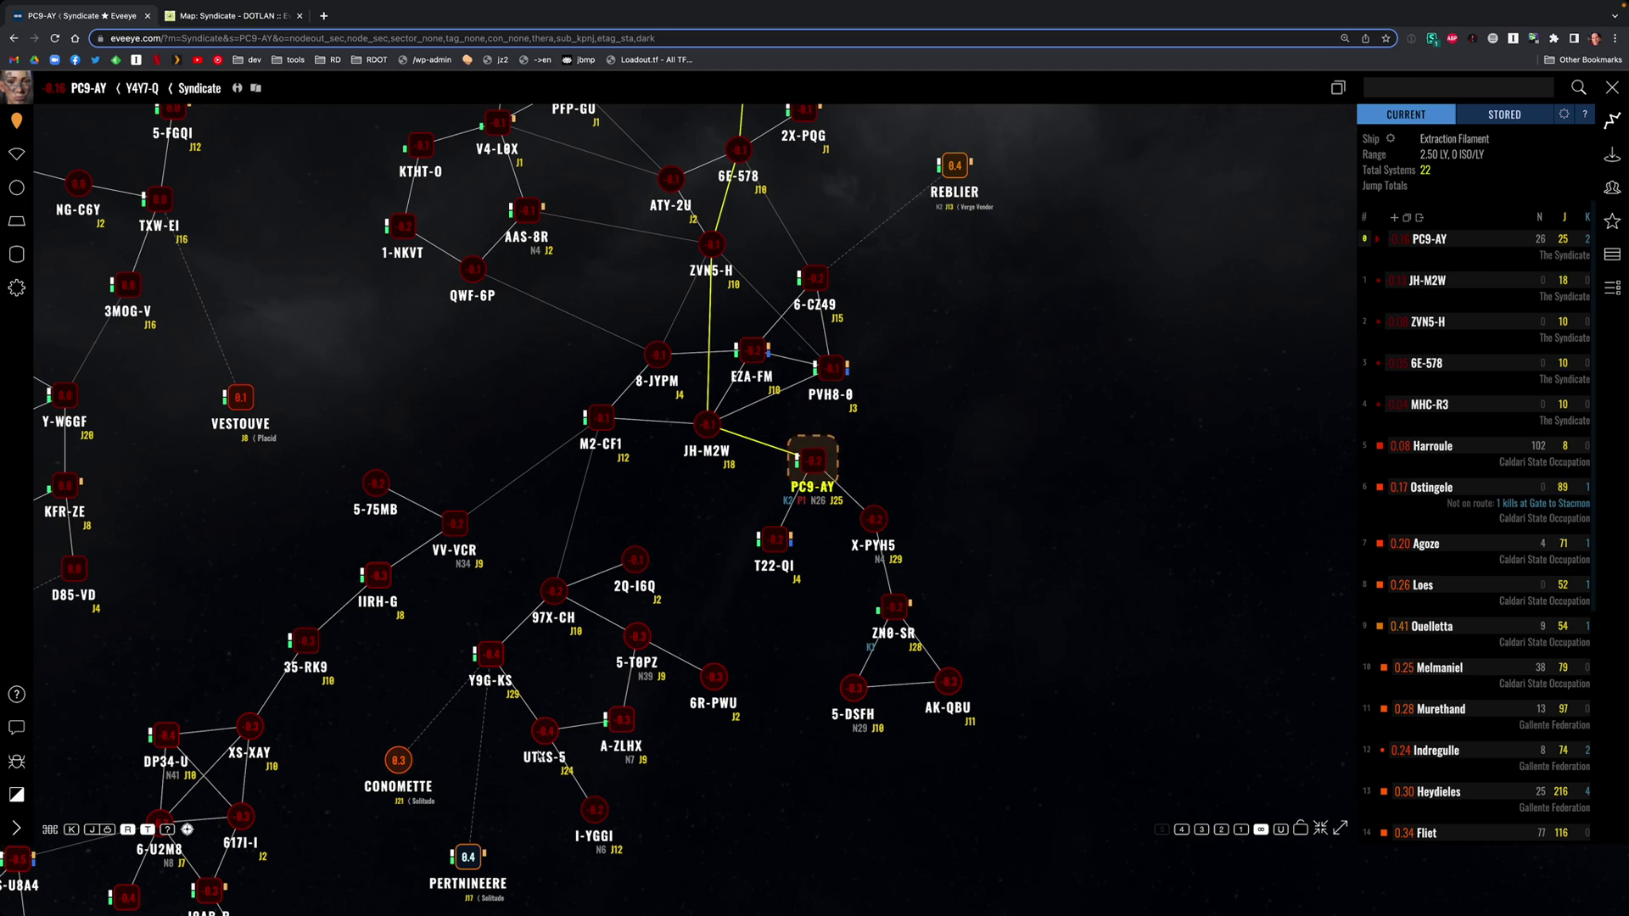
pyautogui.scroll(-3, 473, 407)
pyautogui.scroll(-5, 498, 422)
pyautogui.moveTo(498, 422); pyautogui.dragTo(653, 455)
pyautogui.scroll(5, 721, 496)
pyautogui.scroll(2, 988, 595)
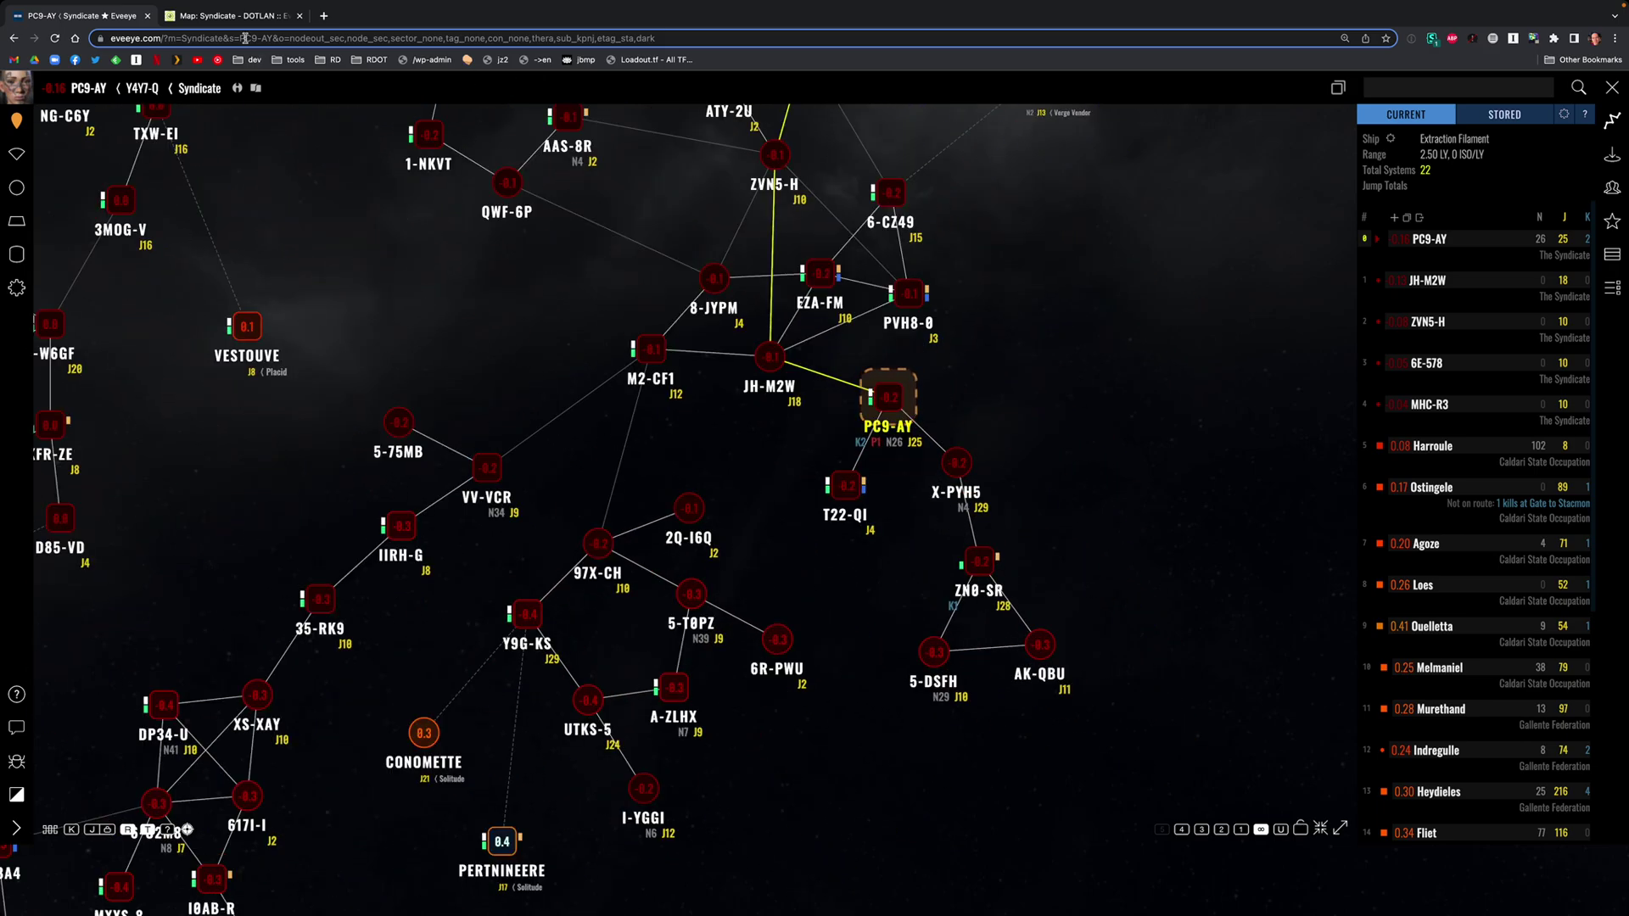
# - Compare the Syndicate system layouts between DOTLAN and Eveeye again, ending on the Eveeye map
pyautogui.click(225, 15)
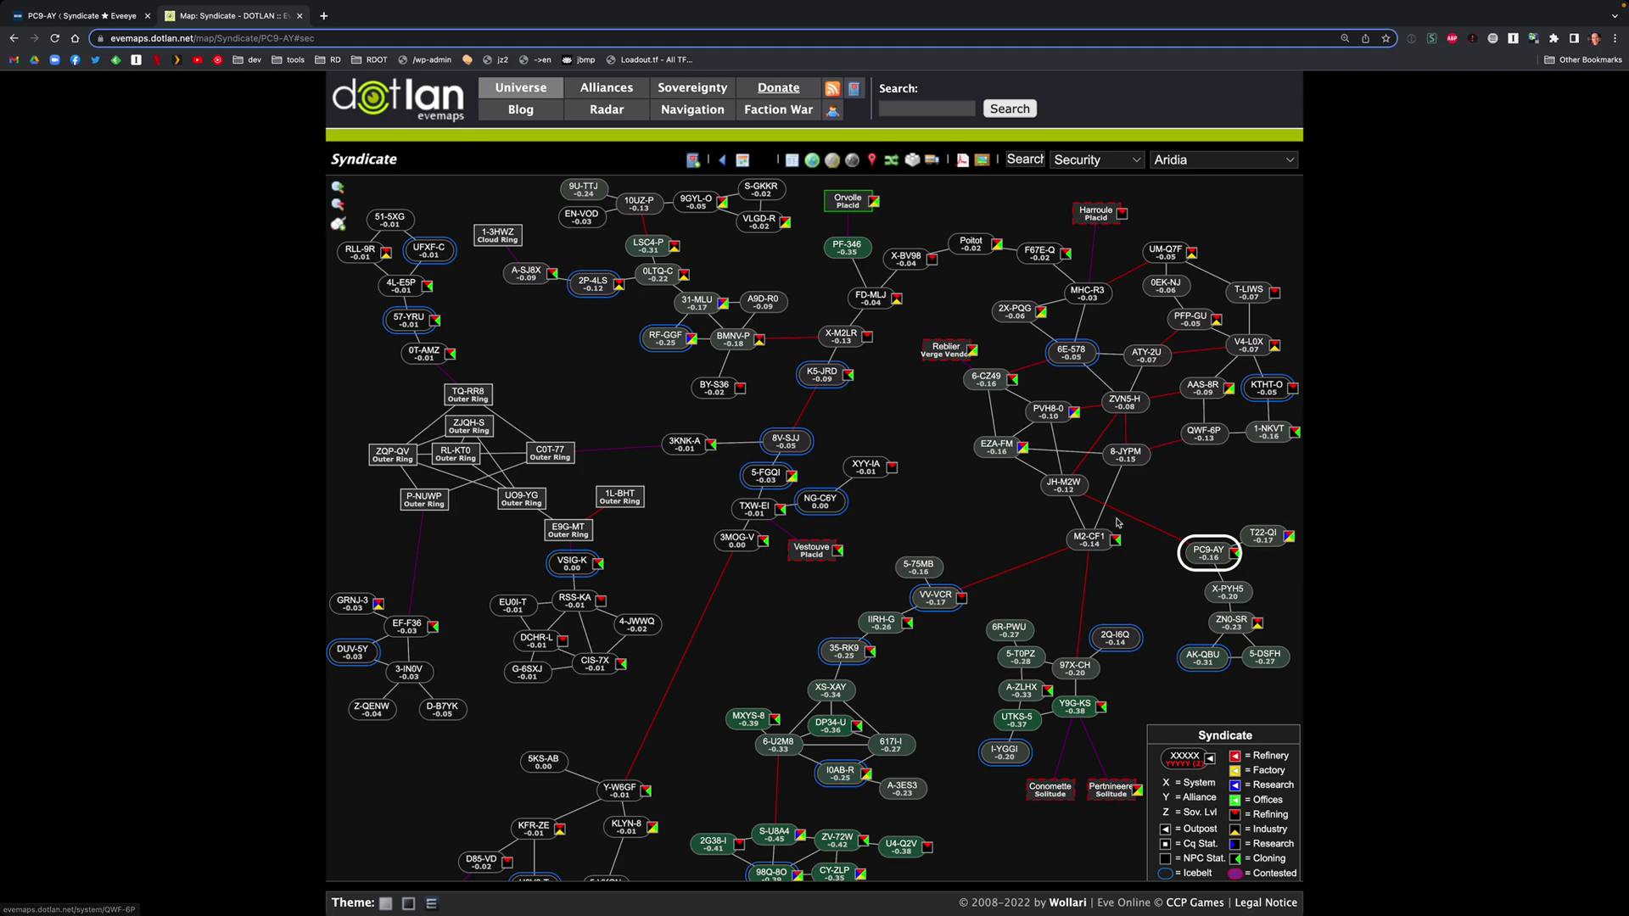
pyautogui.click(82, 15)
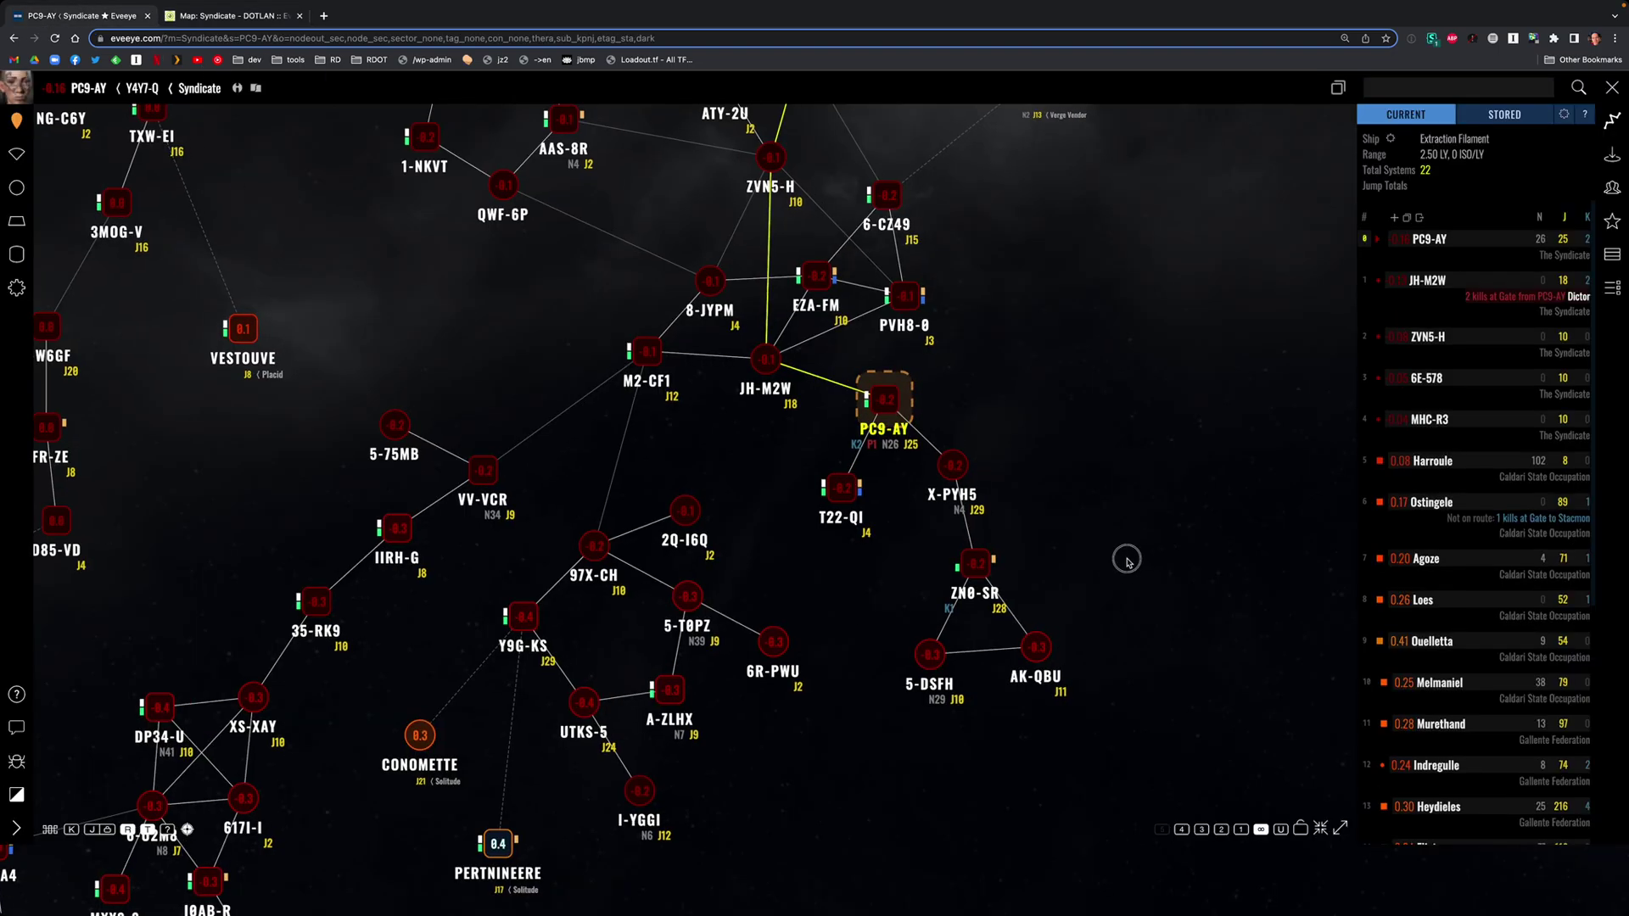
pyautogui.moveTo(1127, 560); pyautogui.dragTo(1073, 567)
pyautogui.click(187, 23)
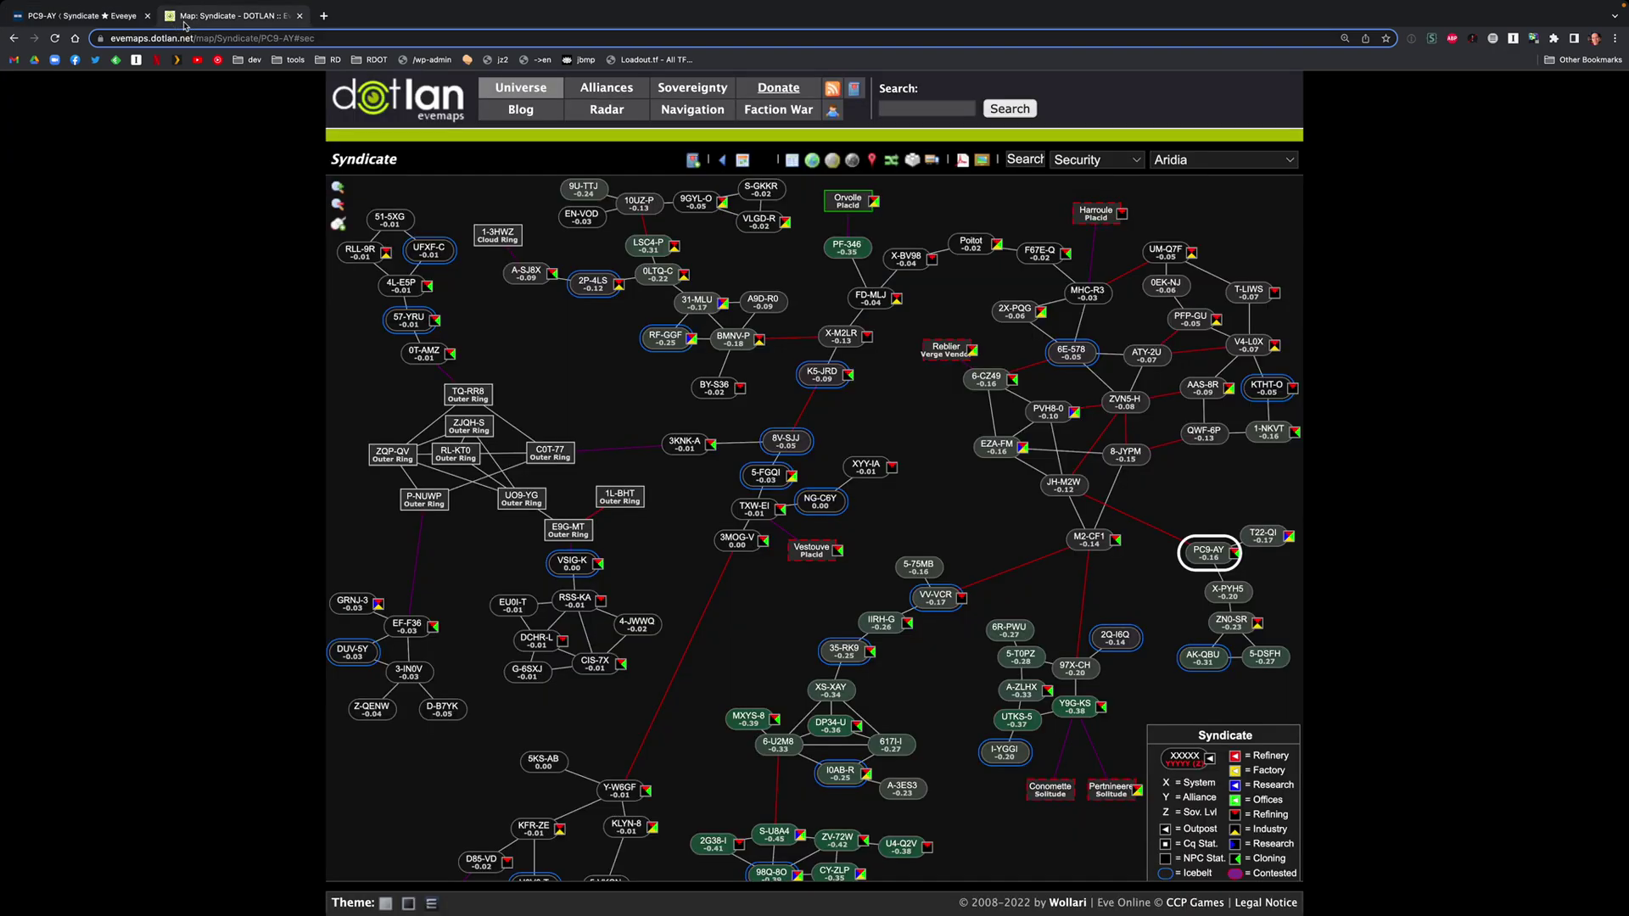
pyautogui.click(77, 19)
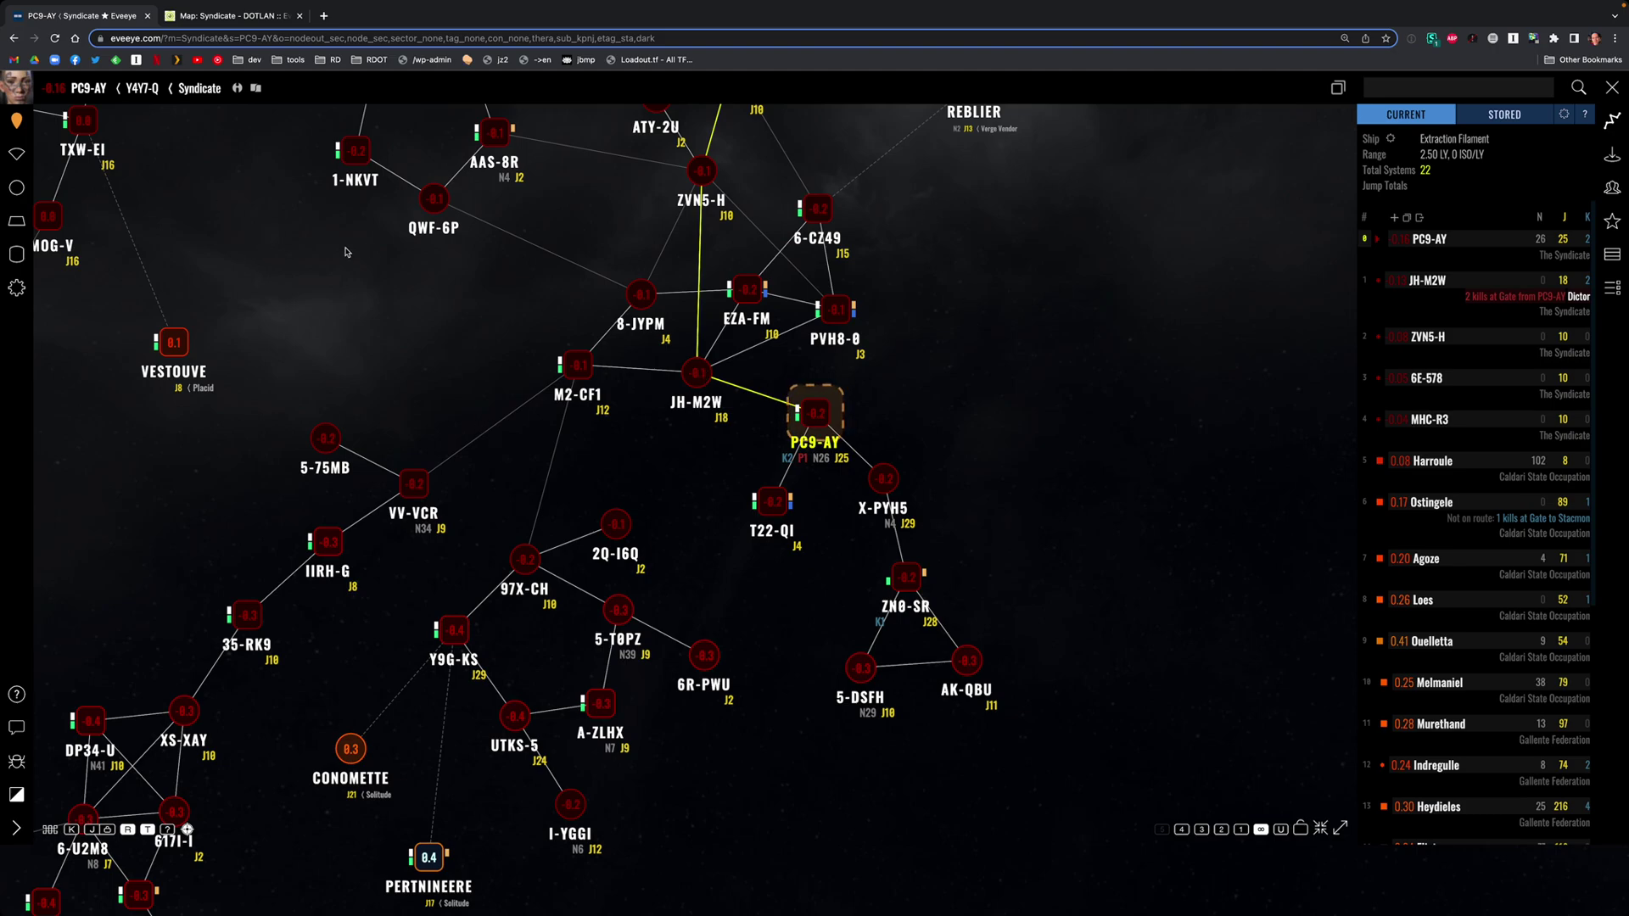
# - Turn off the character's location tracking on the Eveeye map
pyautogui.click(16, 87)
pyautogui.click(12, 91)
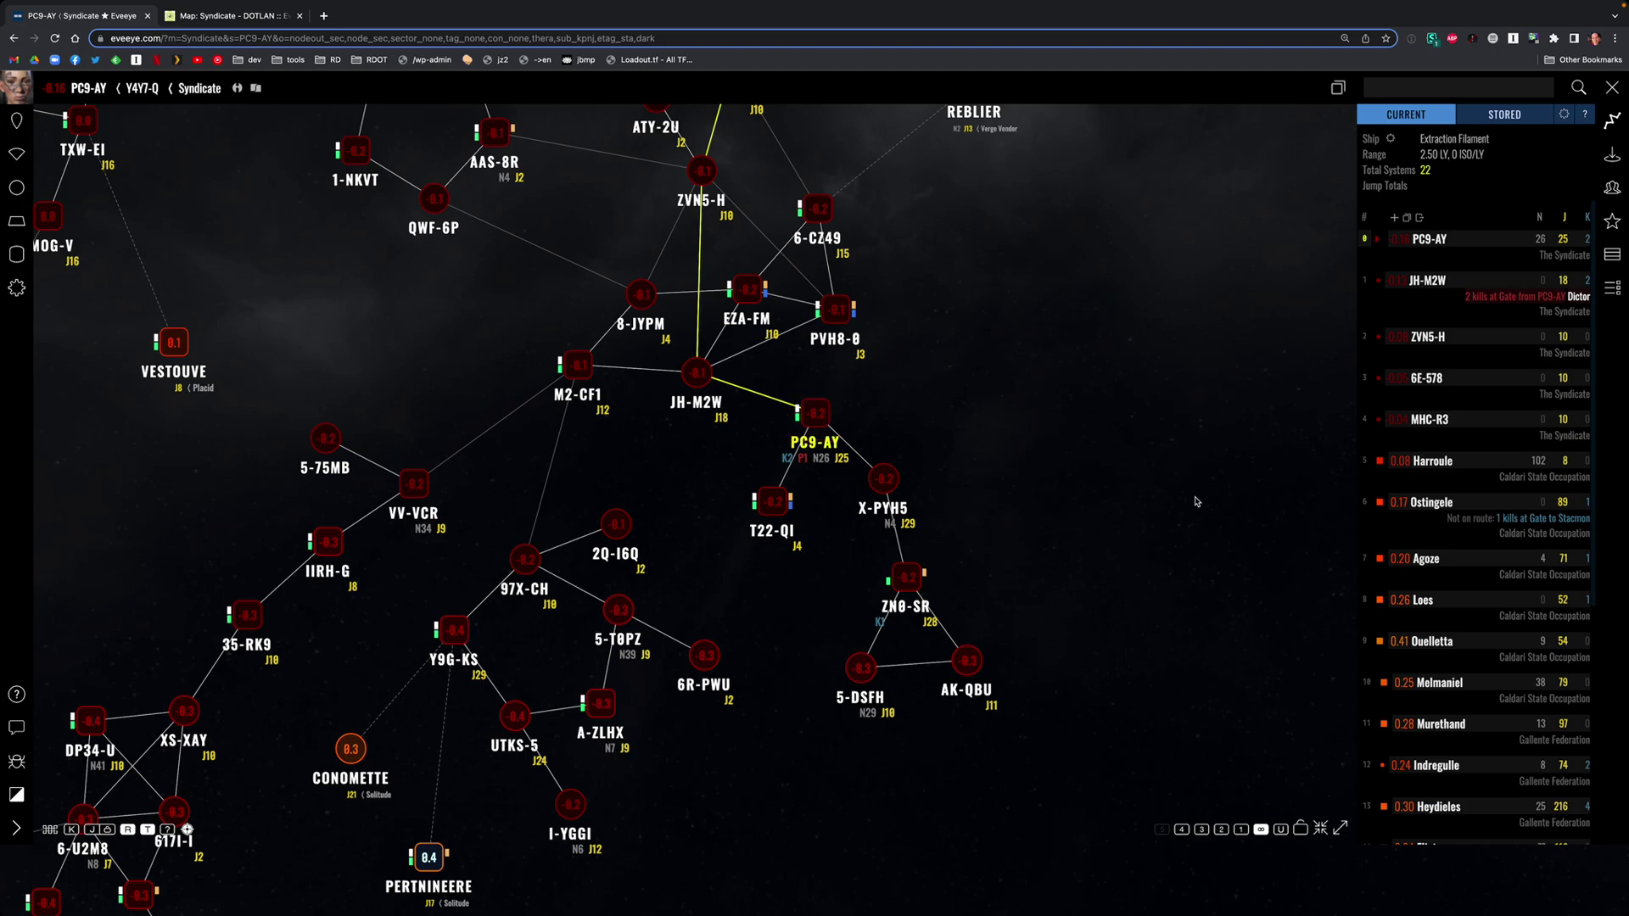
# - Switch to EVE Online and examine the surroundings of PC9-AY on the in-game map from another angle
pyautogui.press('super+Tab')
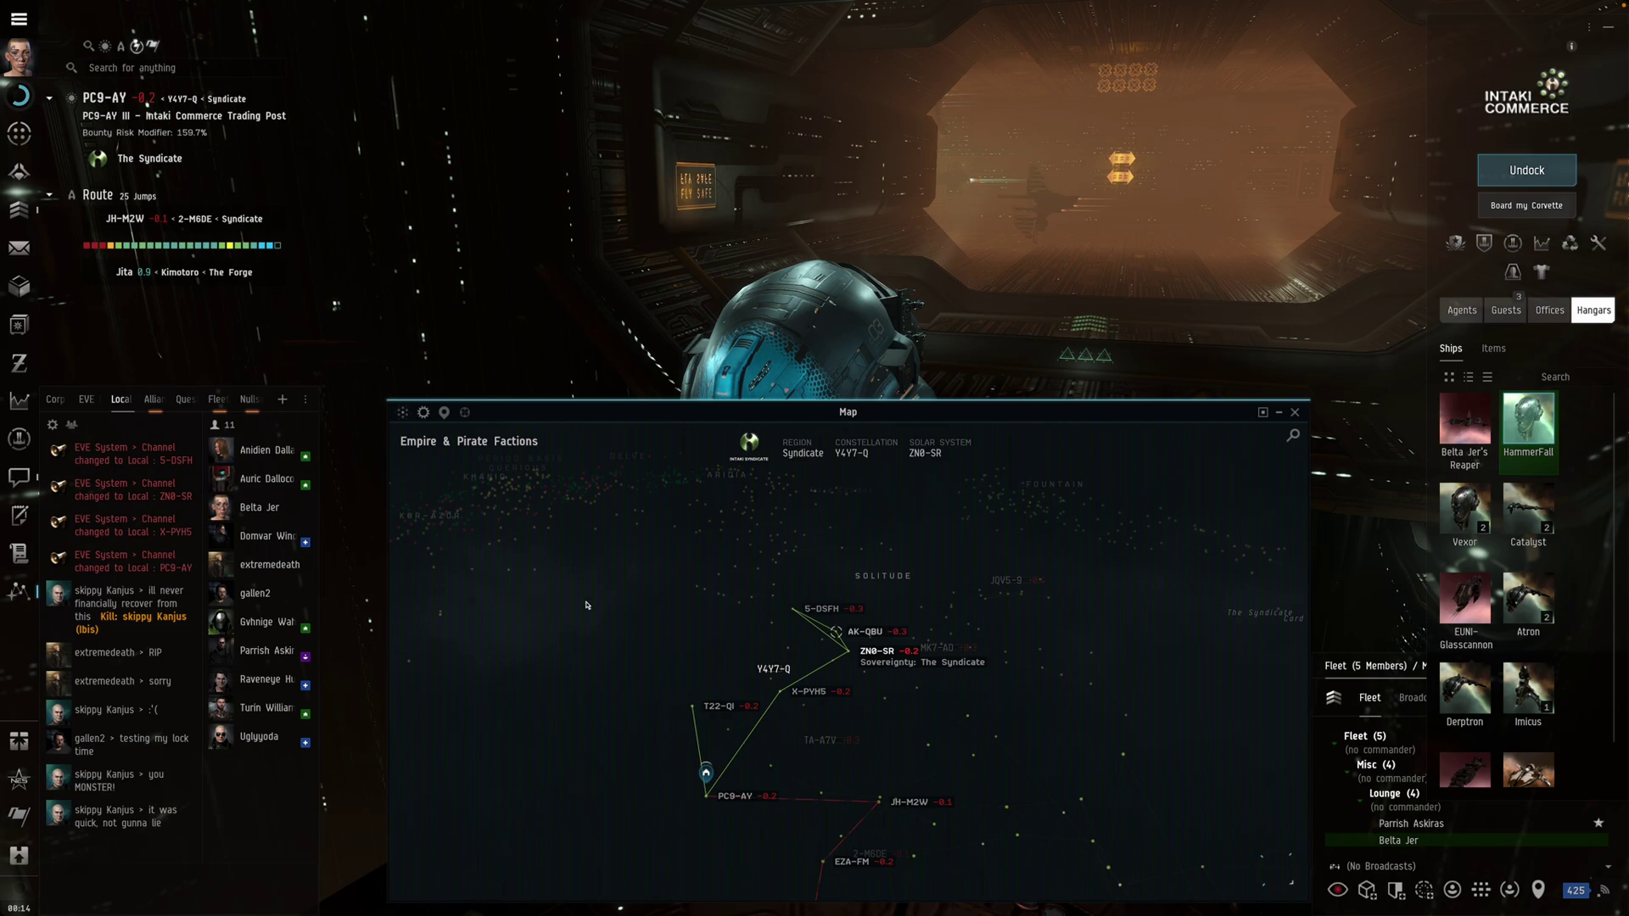
pyautogui.click(991, 766)
pyautogui.moveTo(992, 766); pyautogui.dragTo(1225, 829)
pyautogui.click(957, 560)
pyautogui.moveTo(970, 750); pyautogui.dragTo(668, 626)
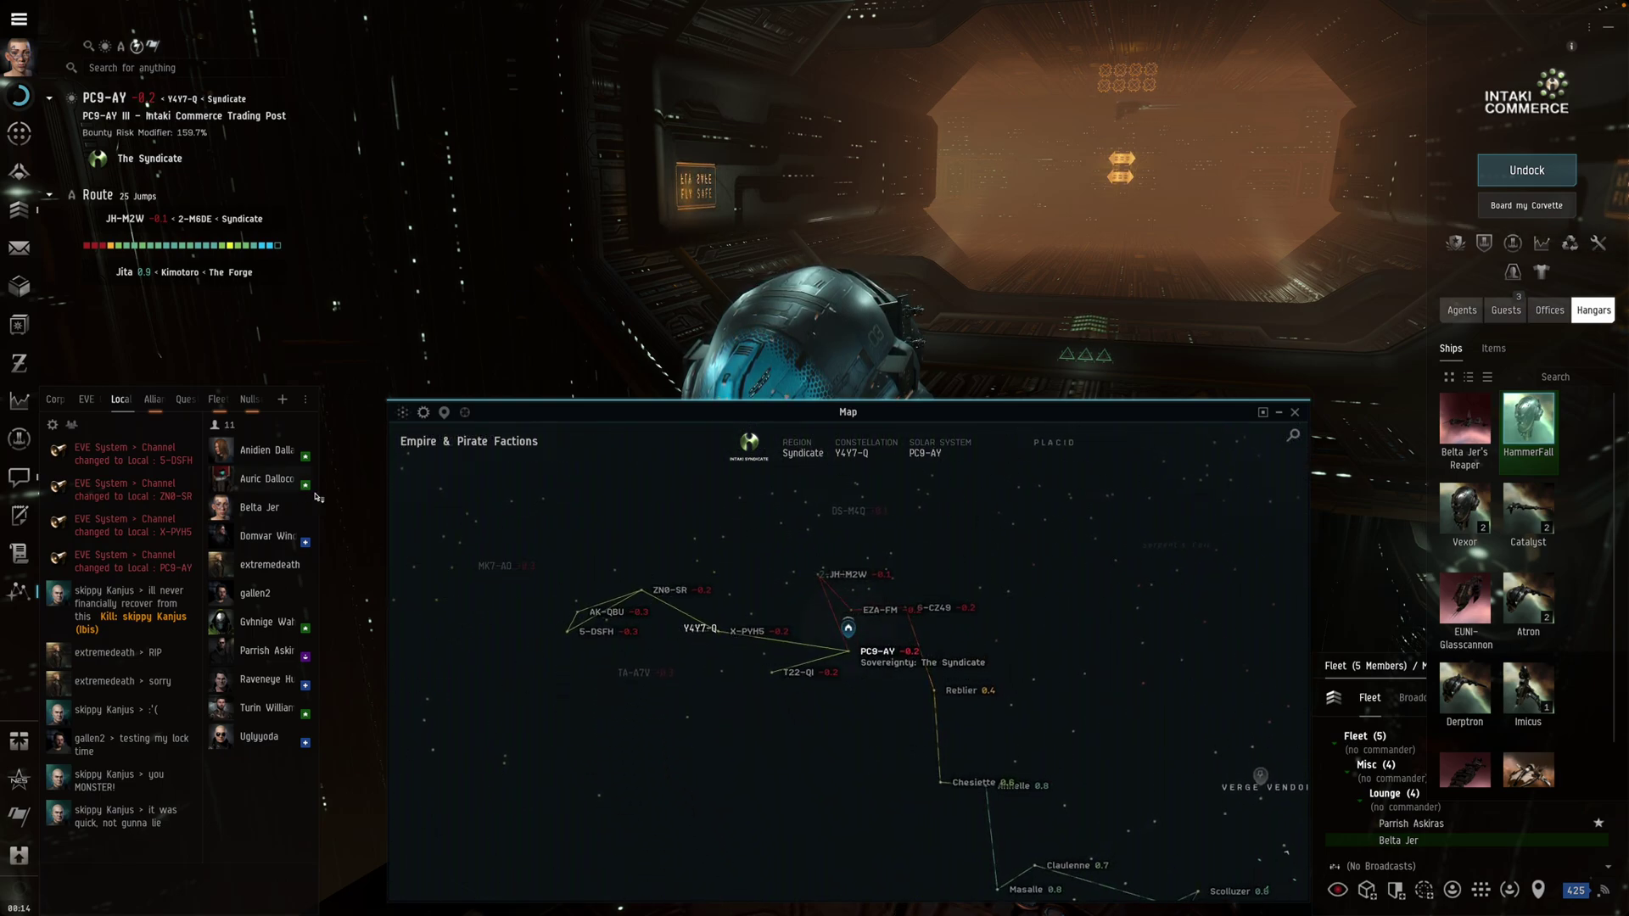
# - Return to the Eveeye map and turn on the character's location tracking
pyautogui.hotkey('ctrl', 'Right')
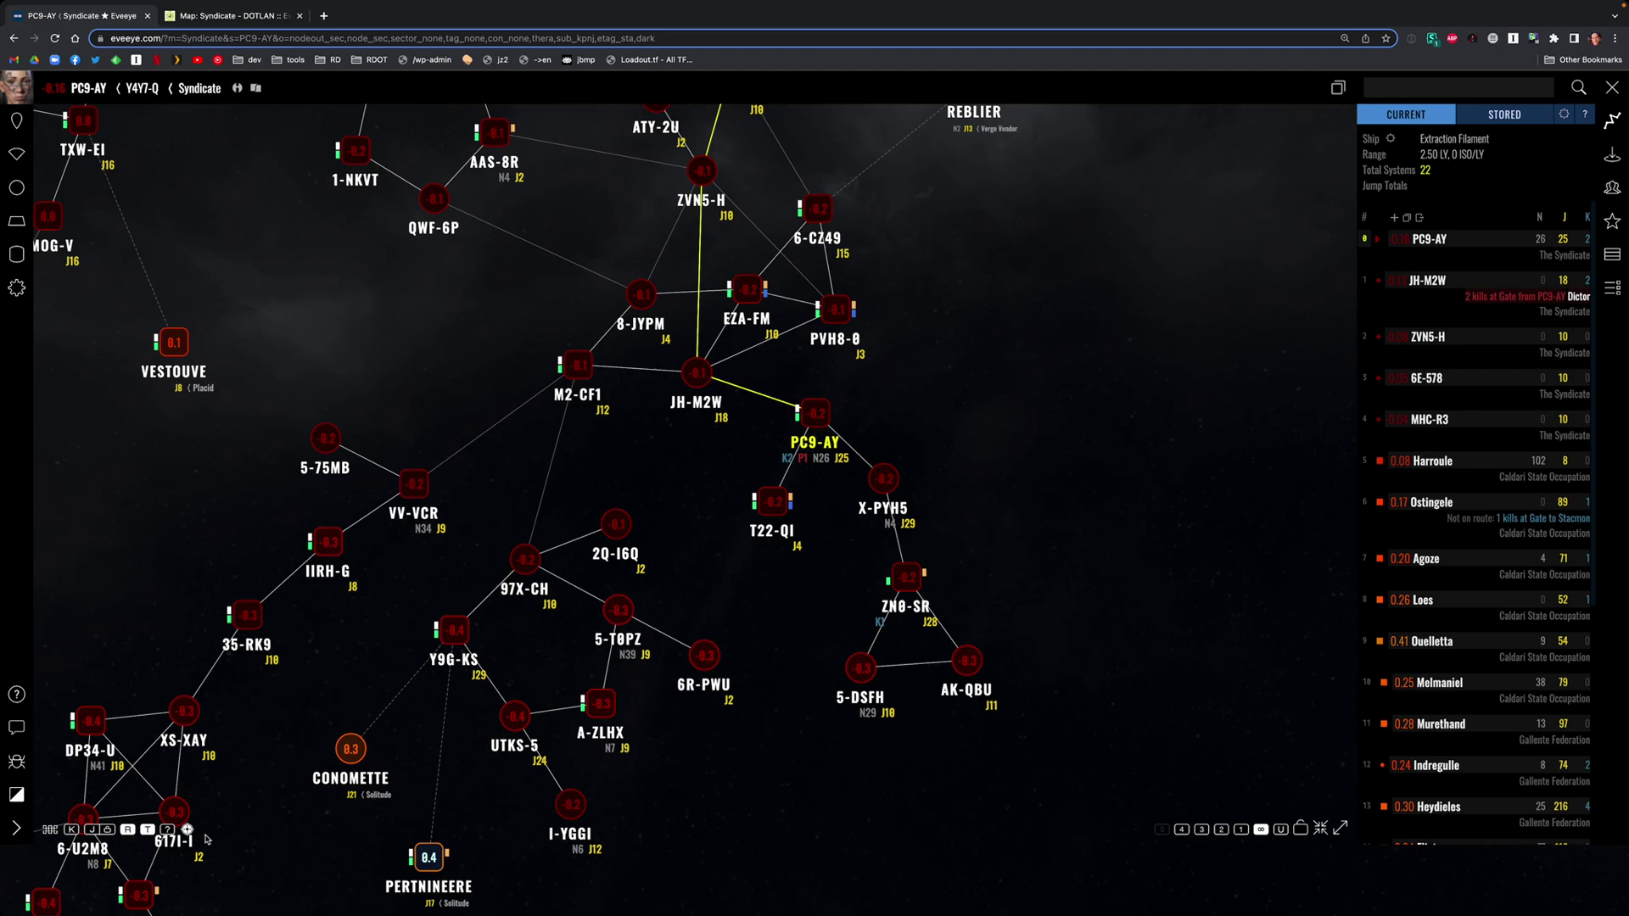
pyautogui.moveTo(214, 828); pyautogui.dragTo(157, 781)
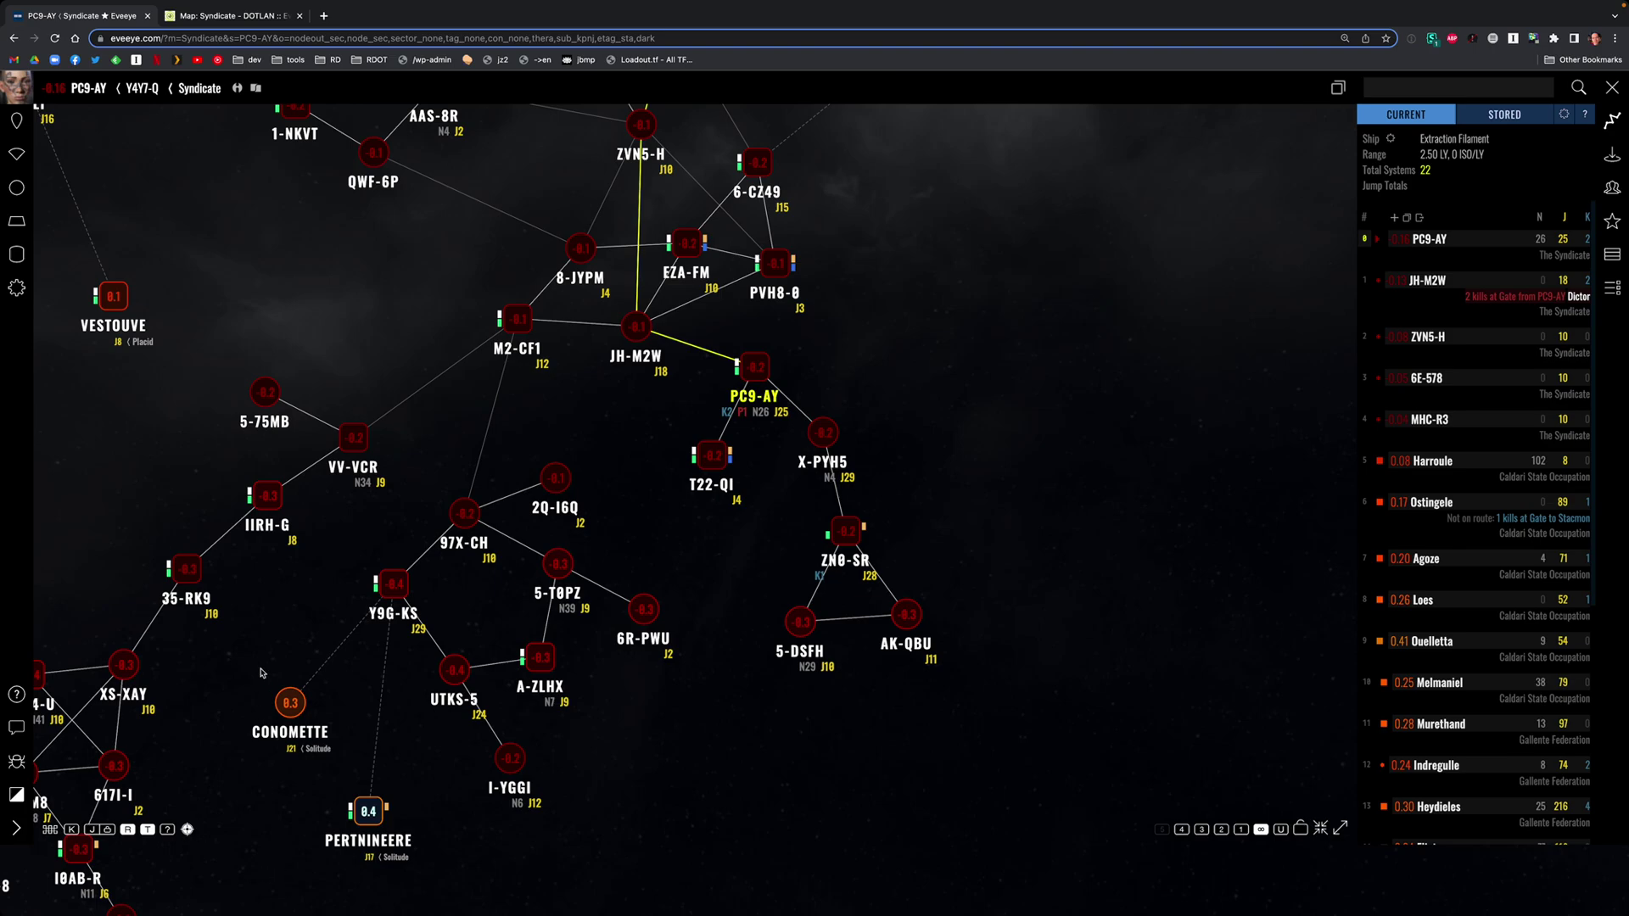
pyautogui.click(22, 127)
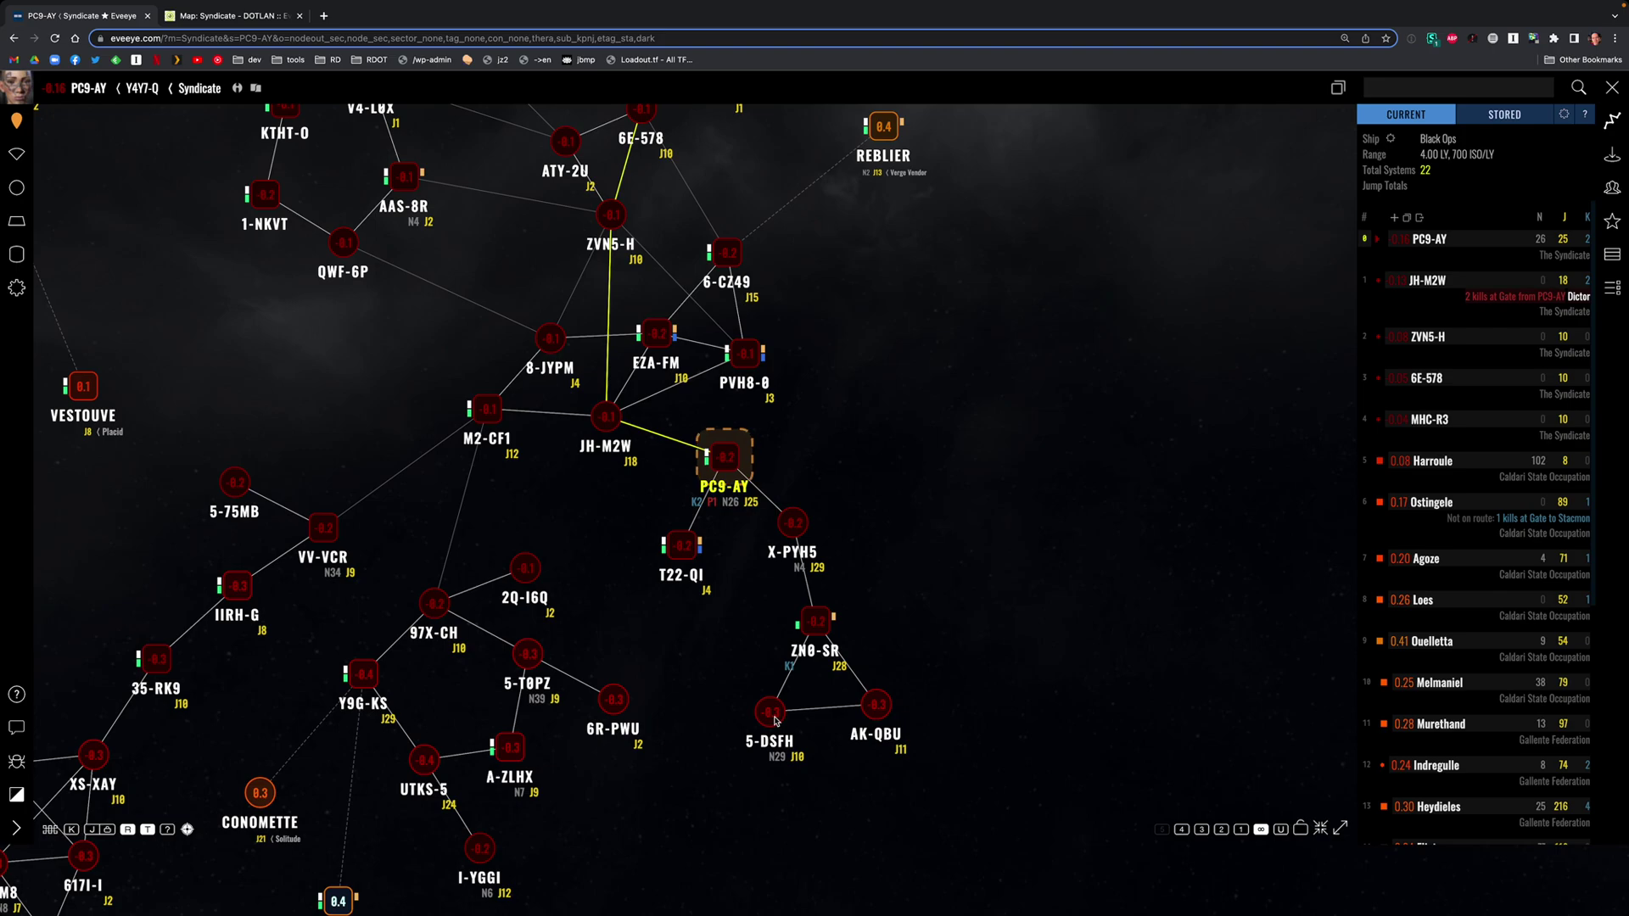
# - Set the 5-DSFH system as the gate destination
pyautogui.rightClick(770, 711)
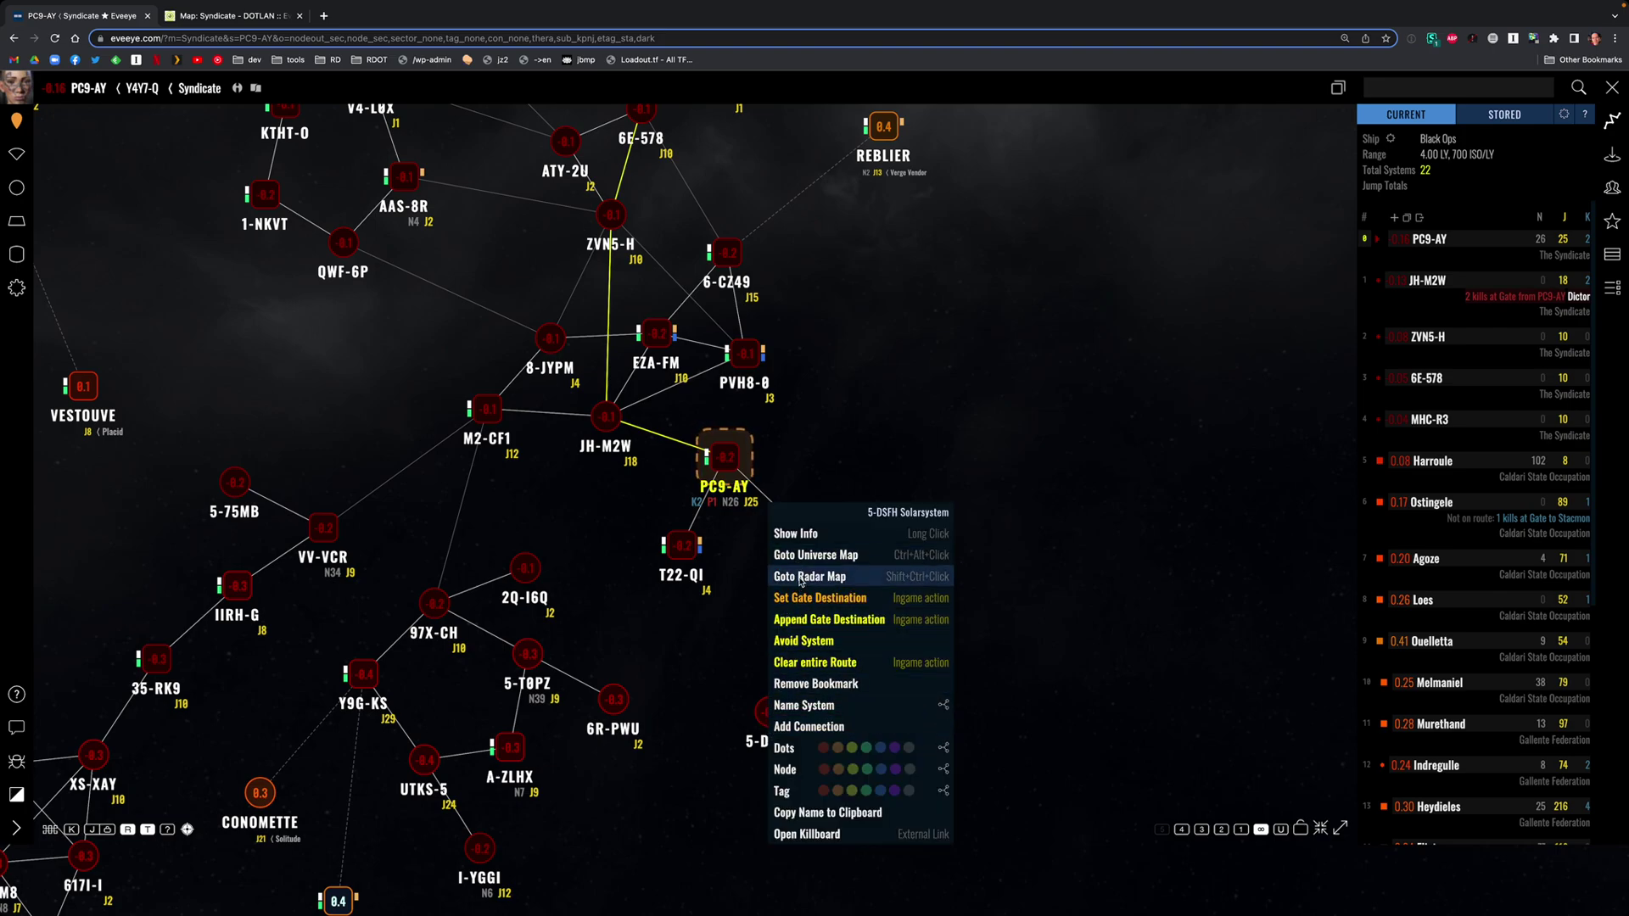
pyautogui.click(721, 718)
pyautogui.rightClick(771, 718)
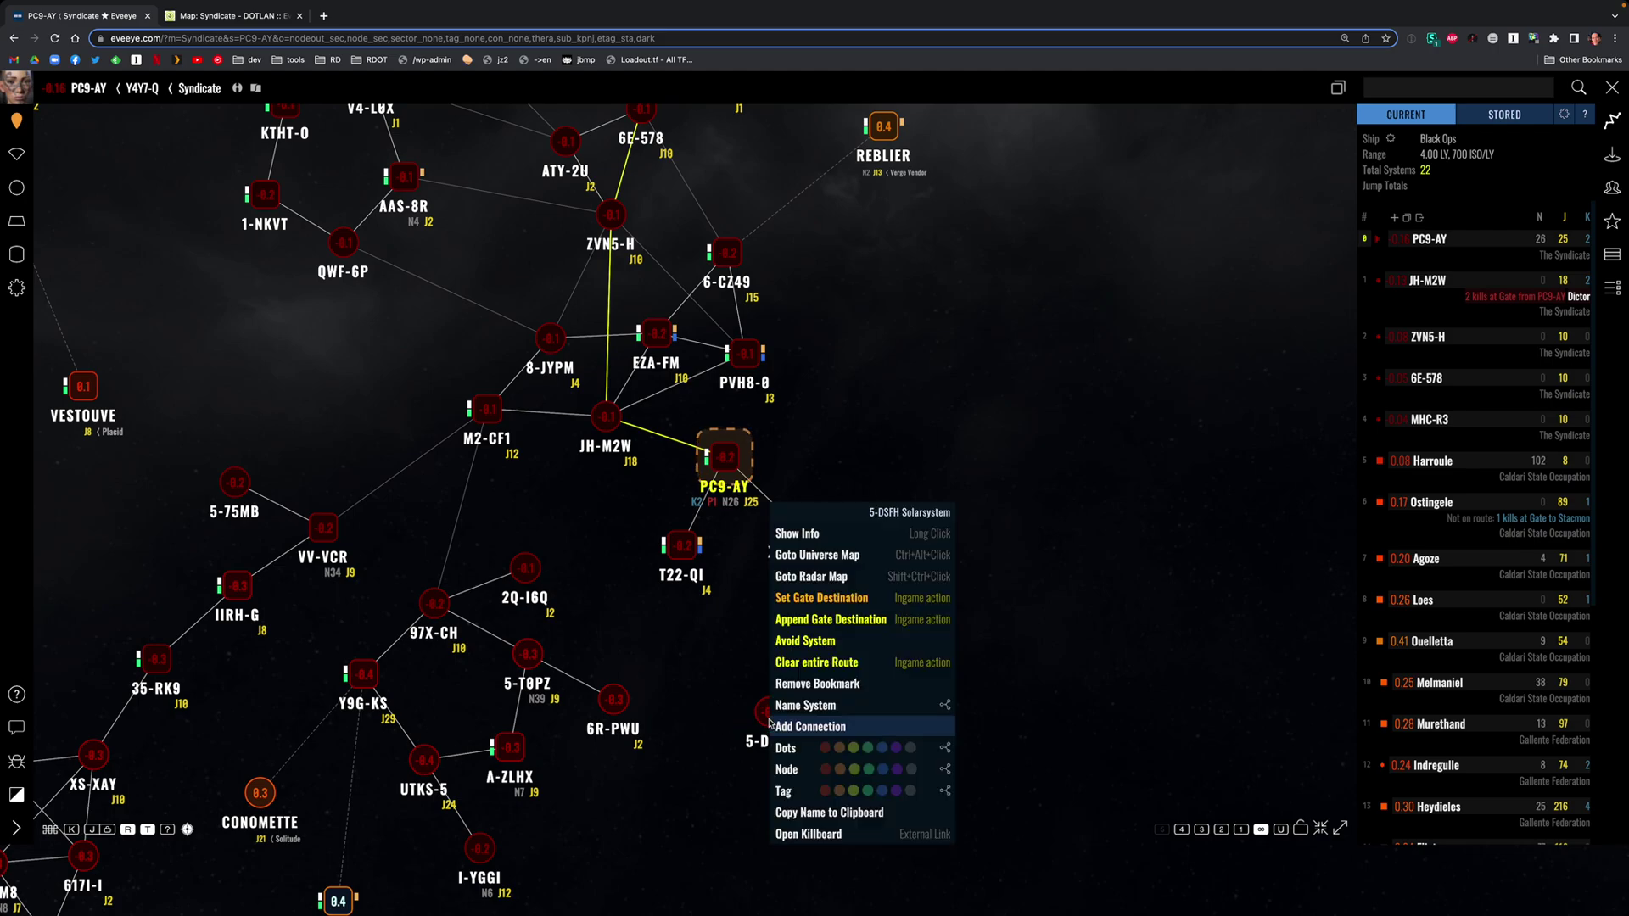
pyautogui.click(820, 599)
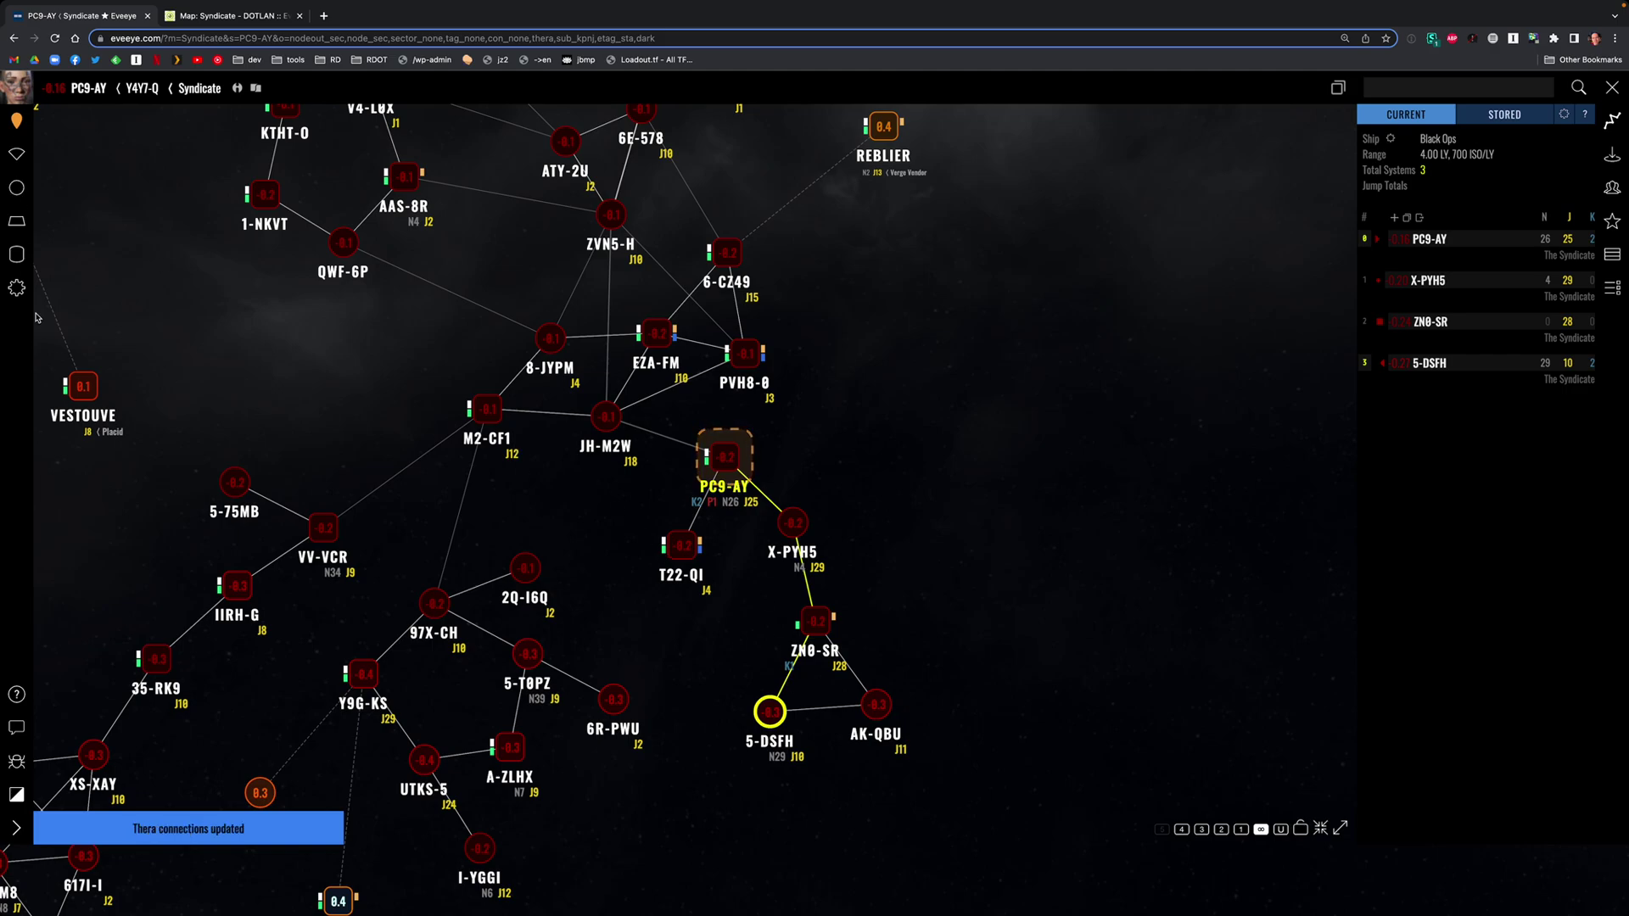
# - Open the route settings and turn Display Route off and back on
pyautogui.click(17, 289)
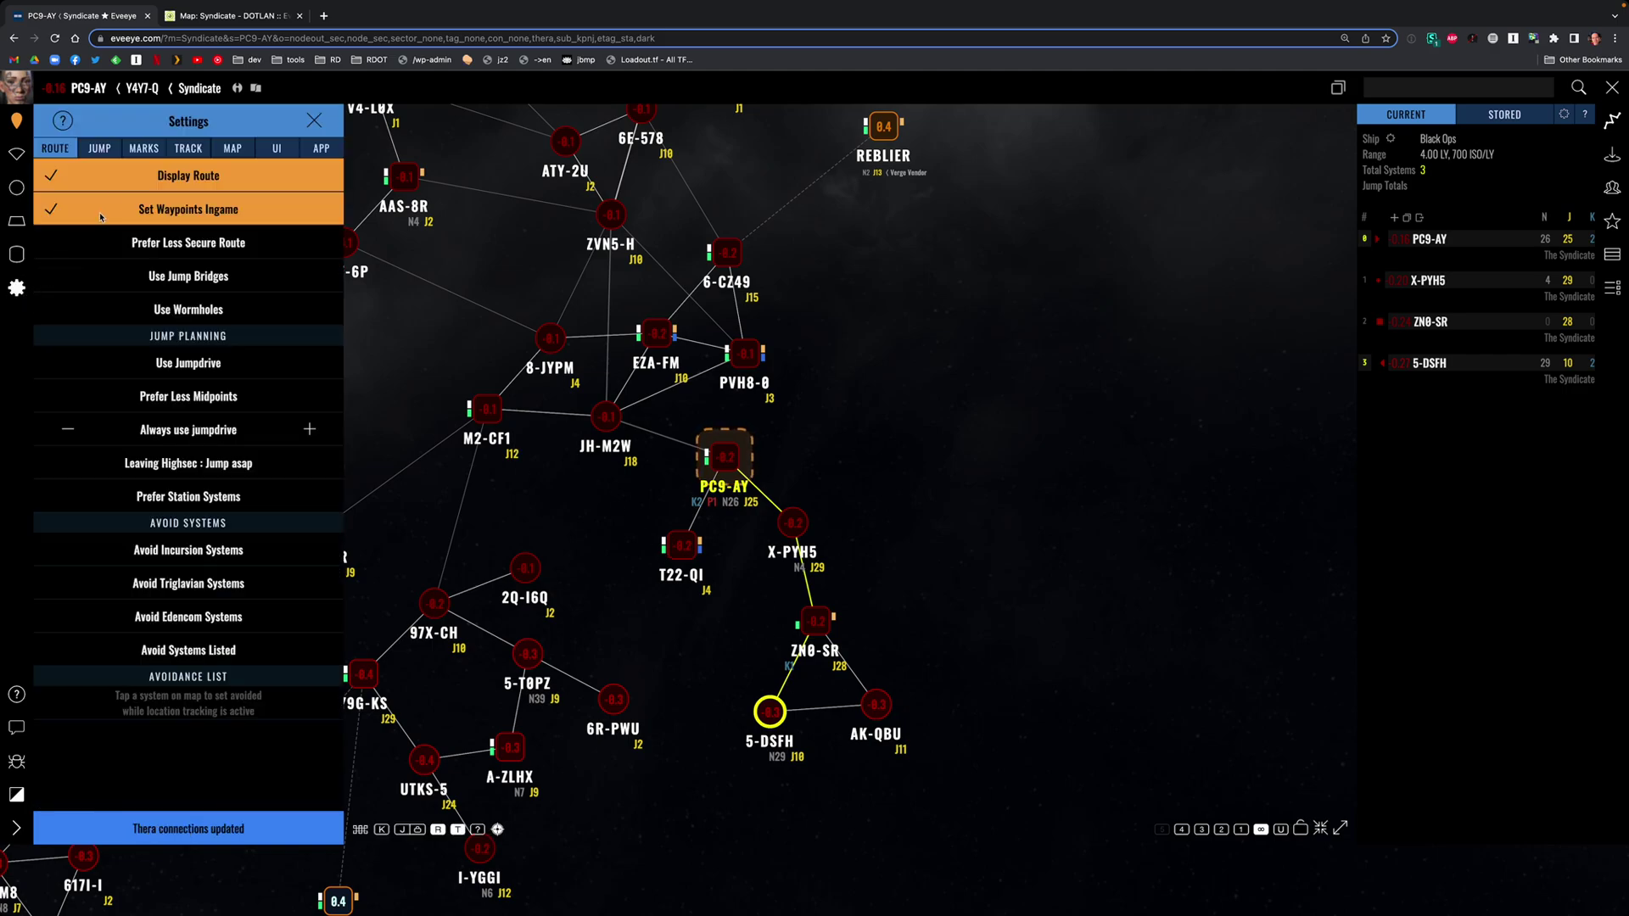
pyautogui.click(161, 179)
pyautogui.click(161, 180)
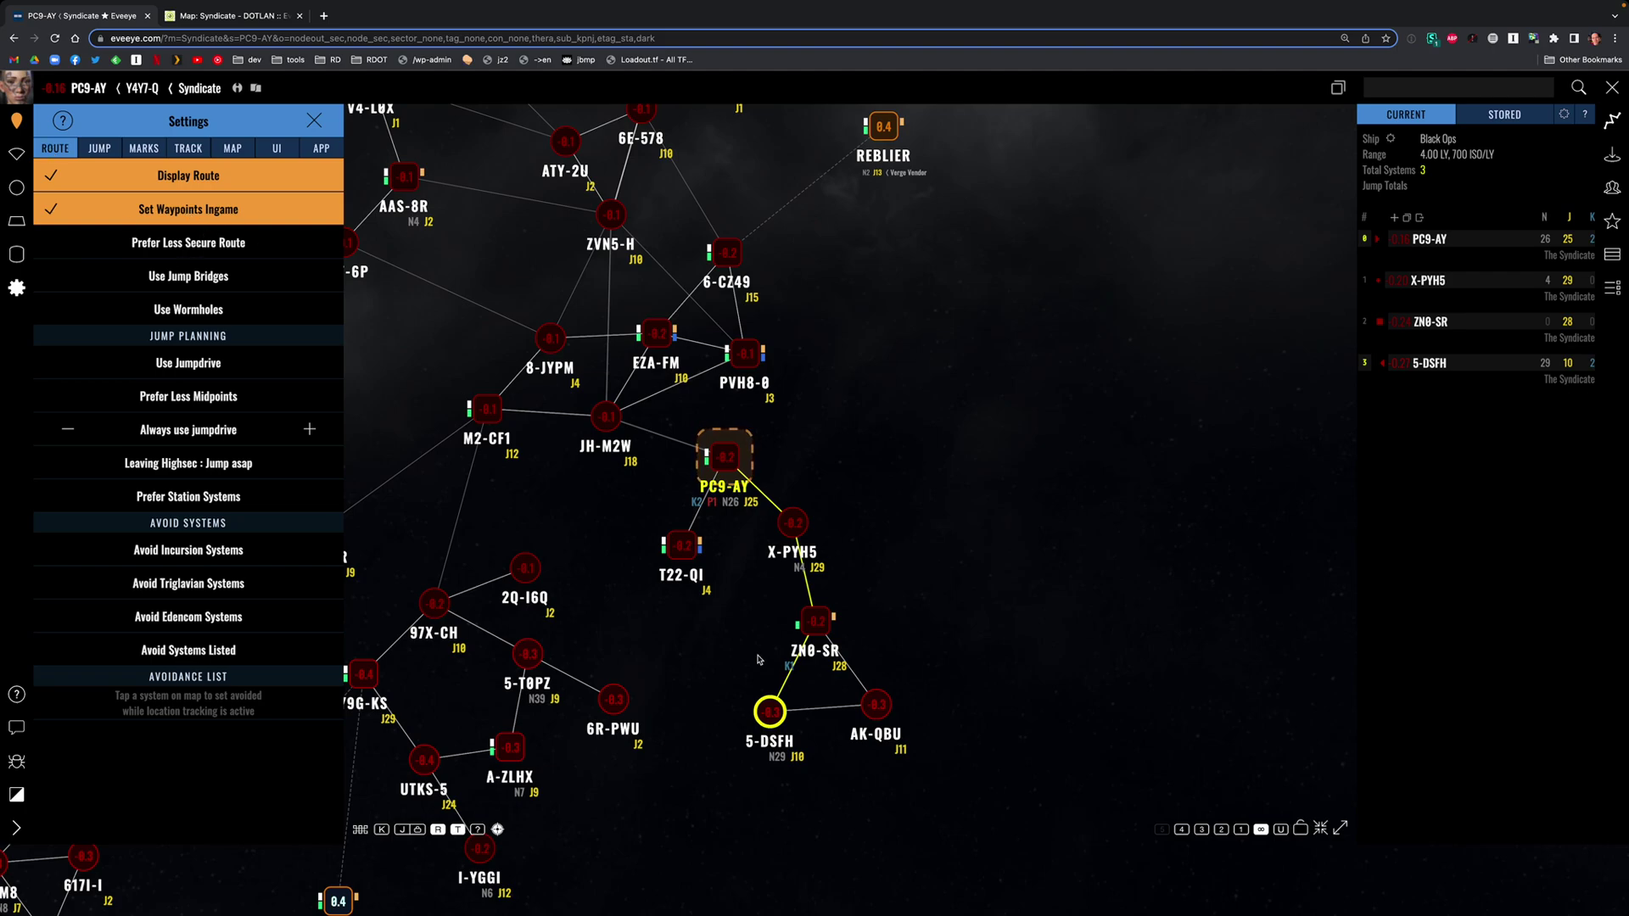
# - Switch to EVE Online, check the 5-DSFH route there, and set T22-QI as the destination on the in-game map
pyautogui.press('super+Tab')
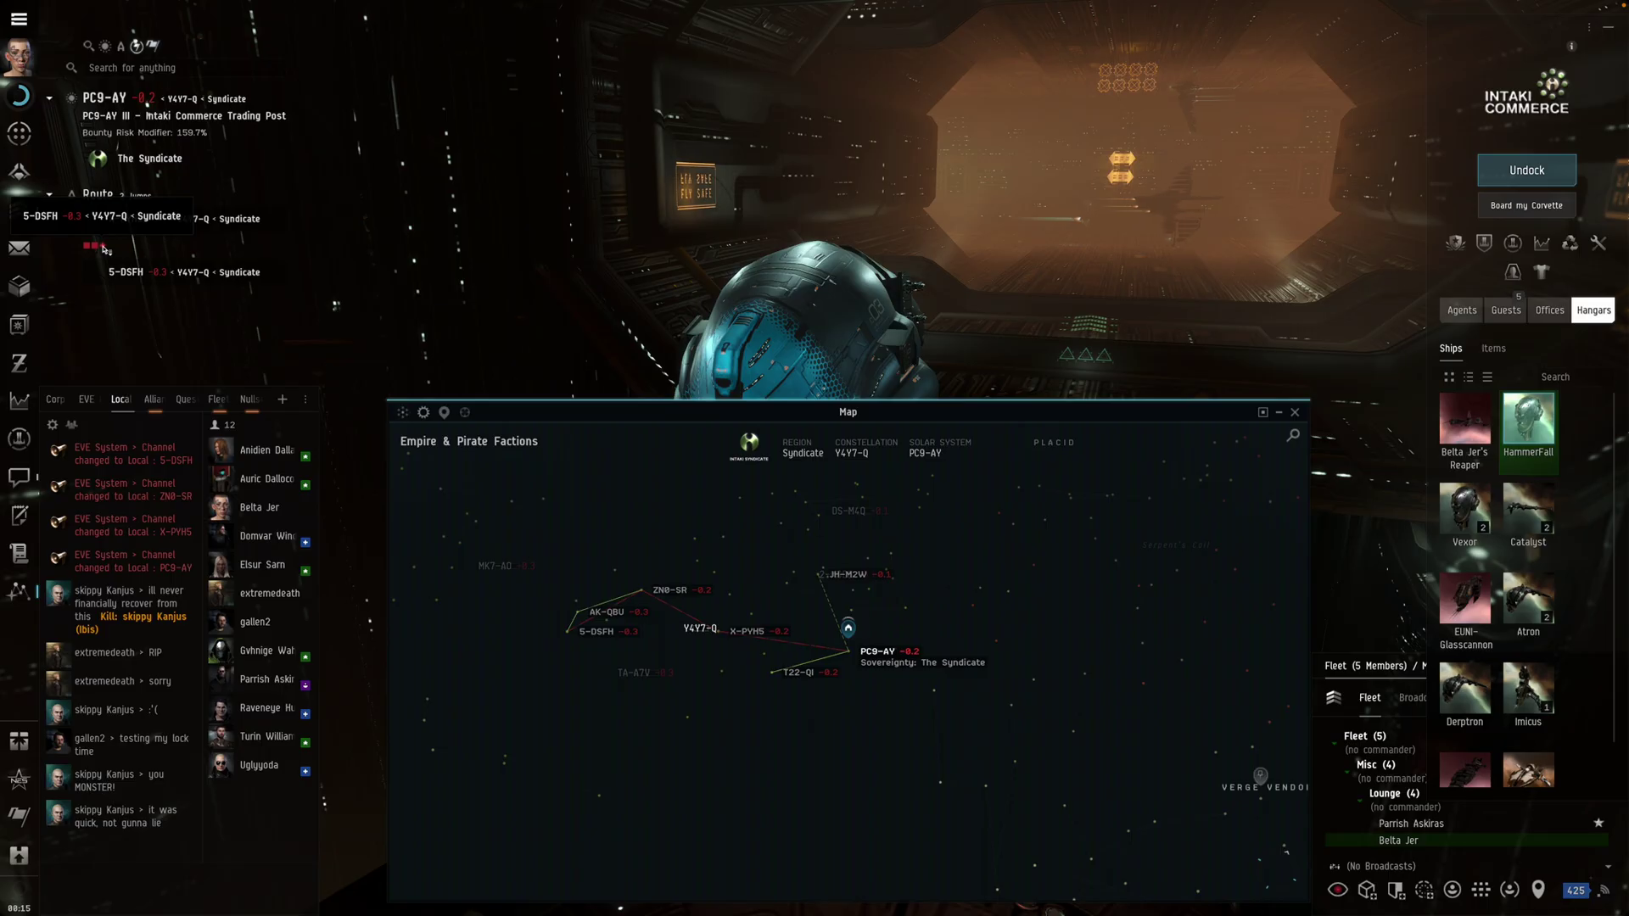
pyautogui.press('super+Tab')
pyautogui.press('super+Tab')
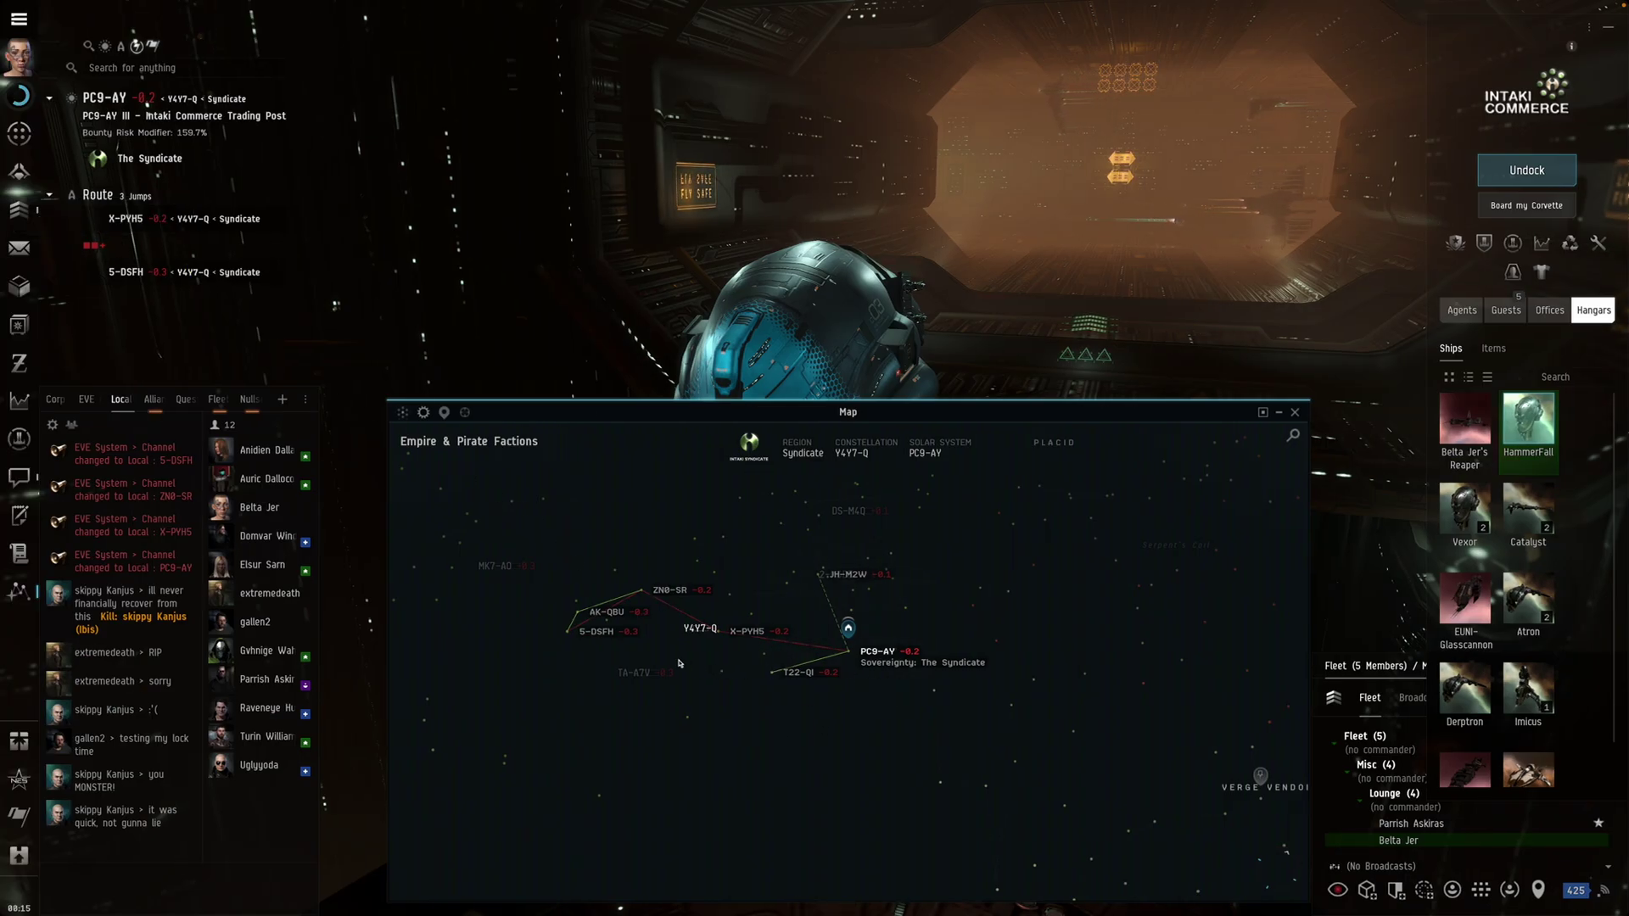
pyautogui.rightClick(772, 673)
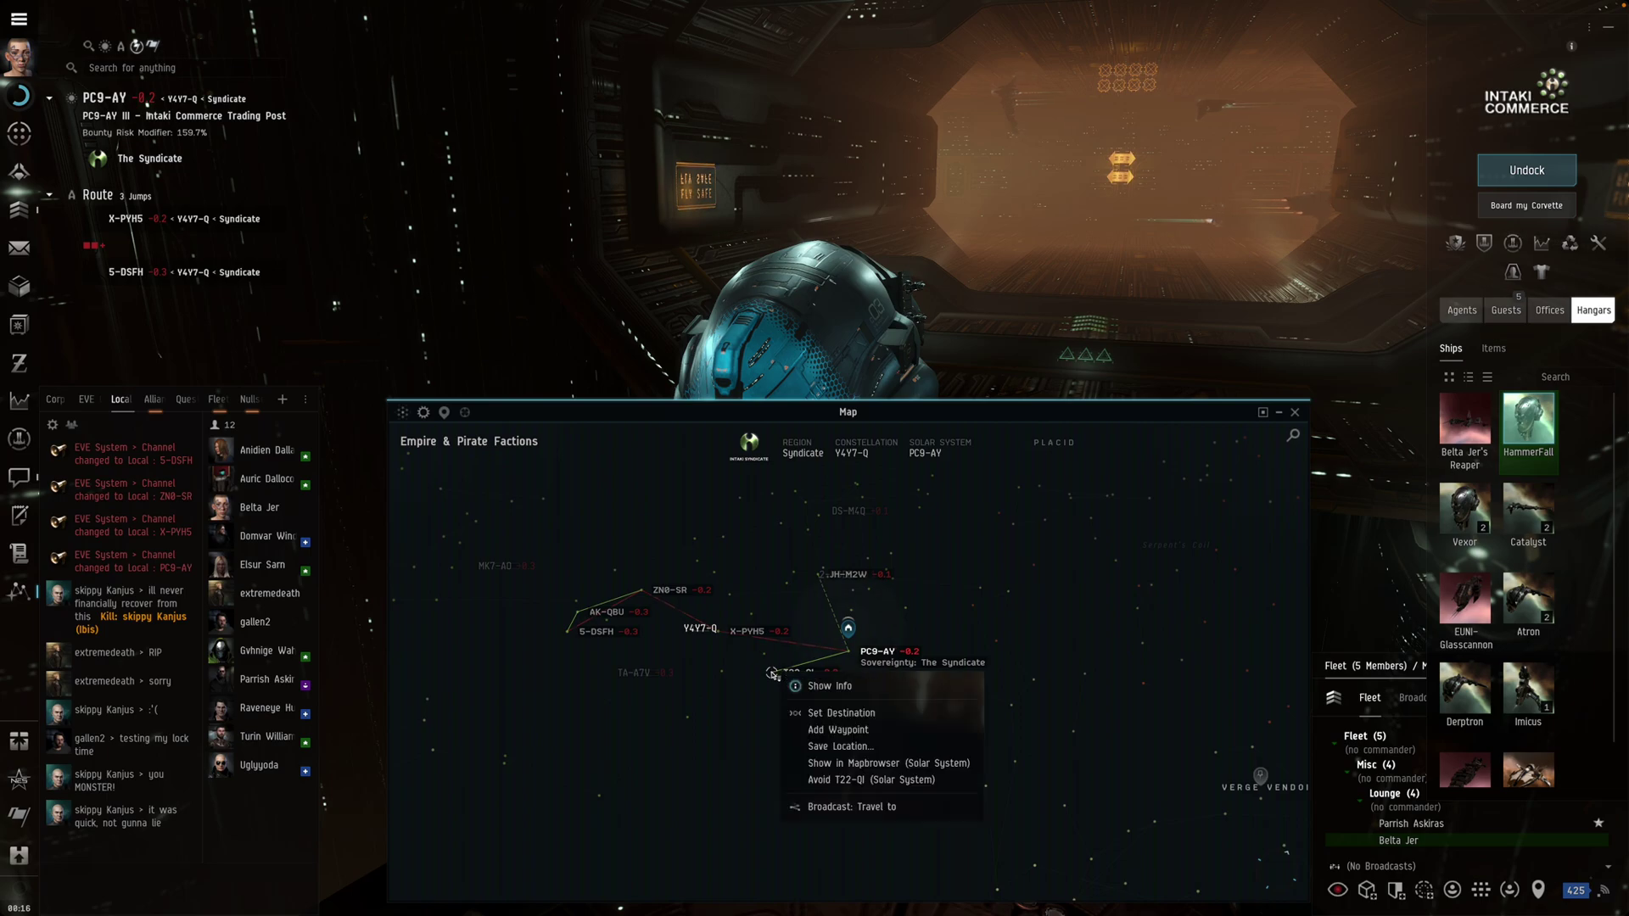
pyautogui.click(814, 713)
# - Return to the Eveeye map, close the settings, and turn the character's location tracking off and on again
pyautogui.press('super+Tab')
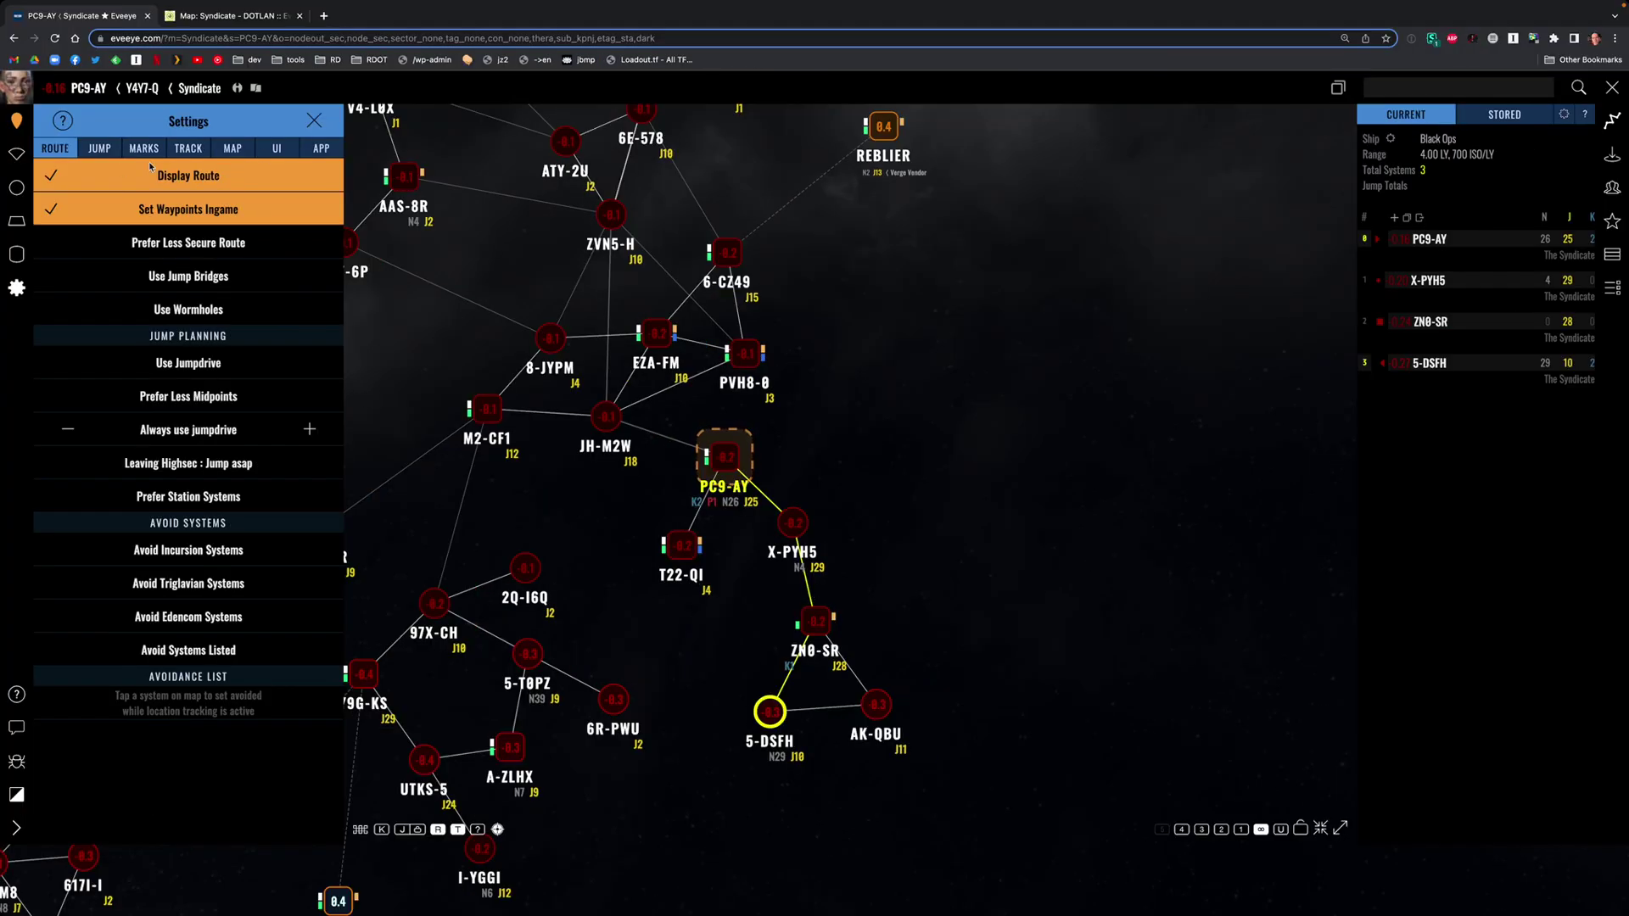
pyautogui.click(316, 123)
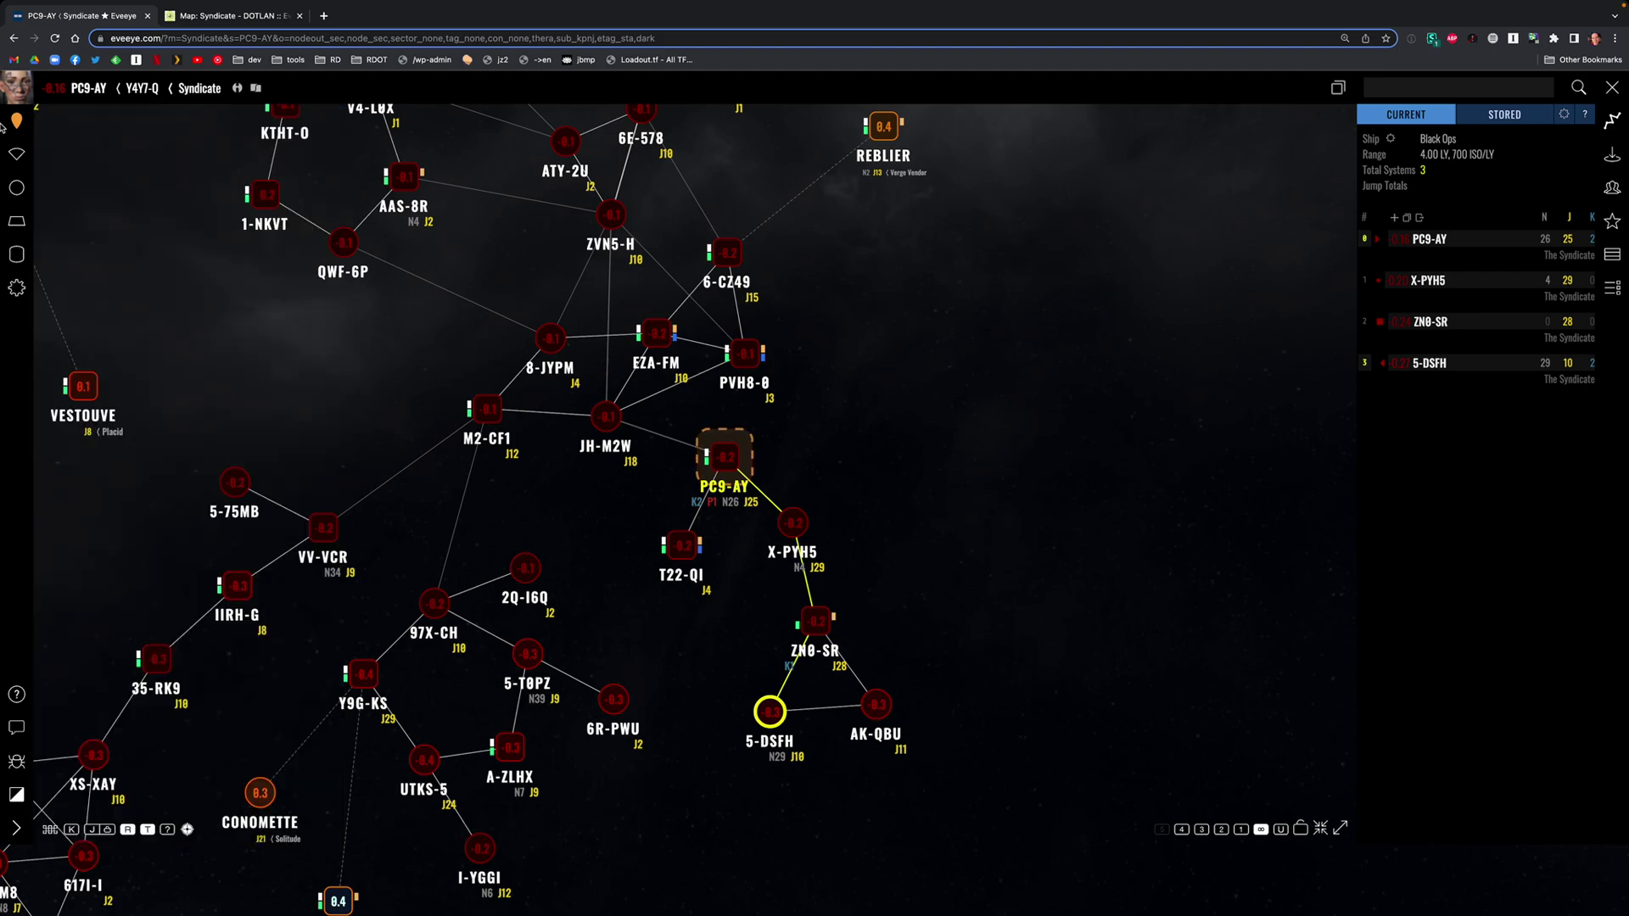
pyautogui.click(18, 122)
pyautogui.click(18, 122)
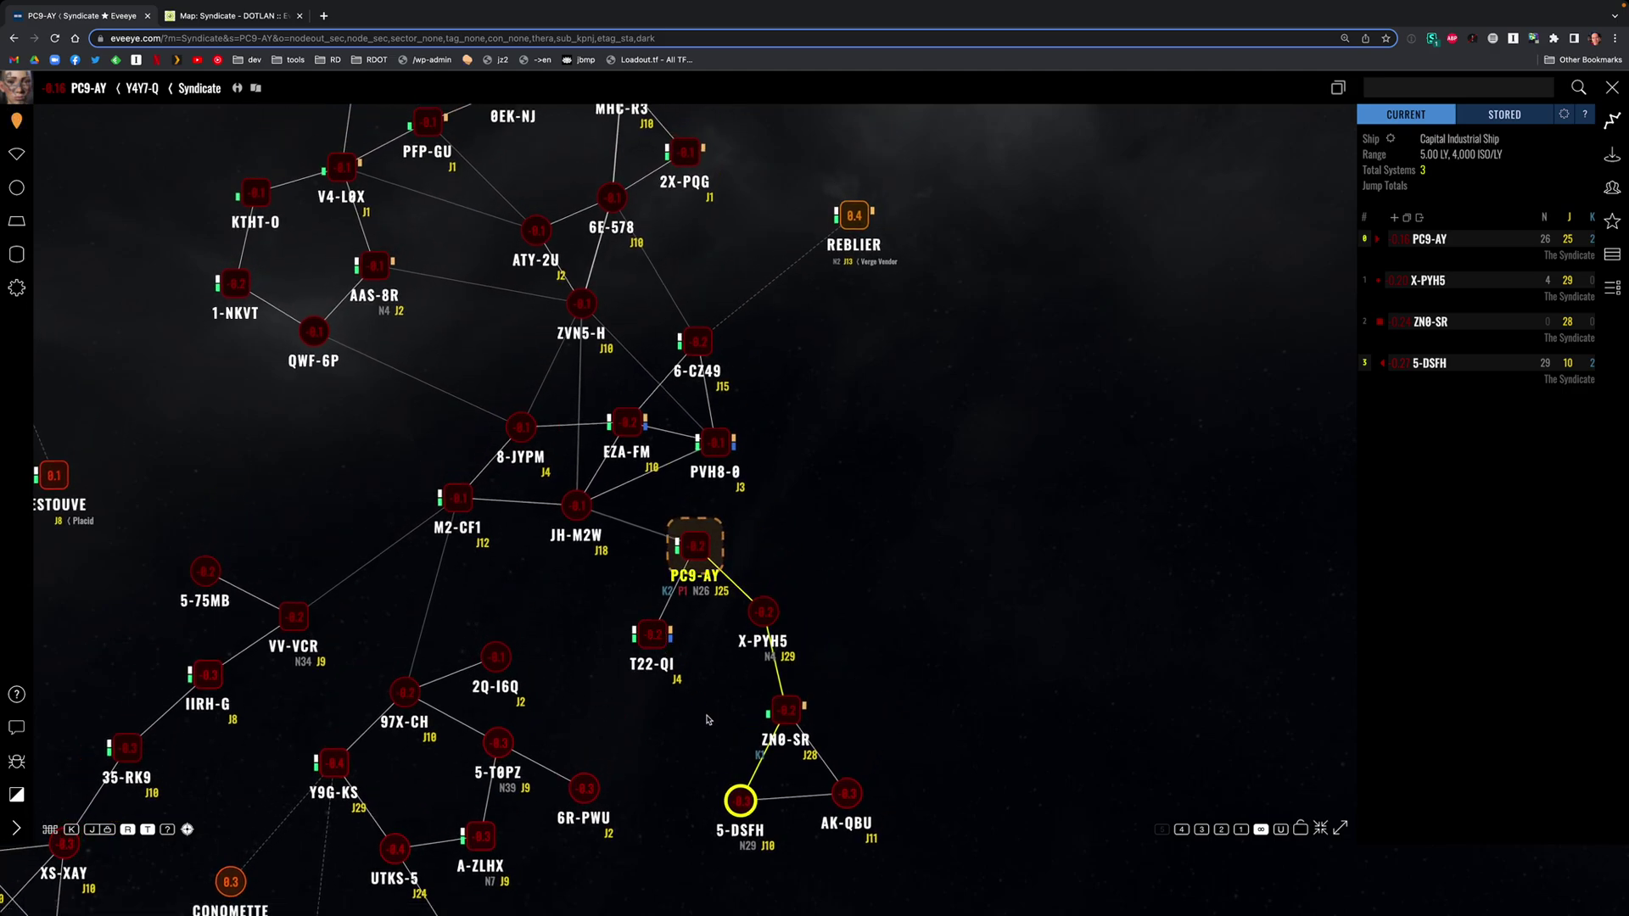
# - Set T22-QI as the gate destination on the Eveeye map and check the route in EVE Online
pyautogui.moveTo(958, 557); pyautogui.dragTo(1015, 416)
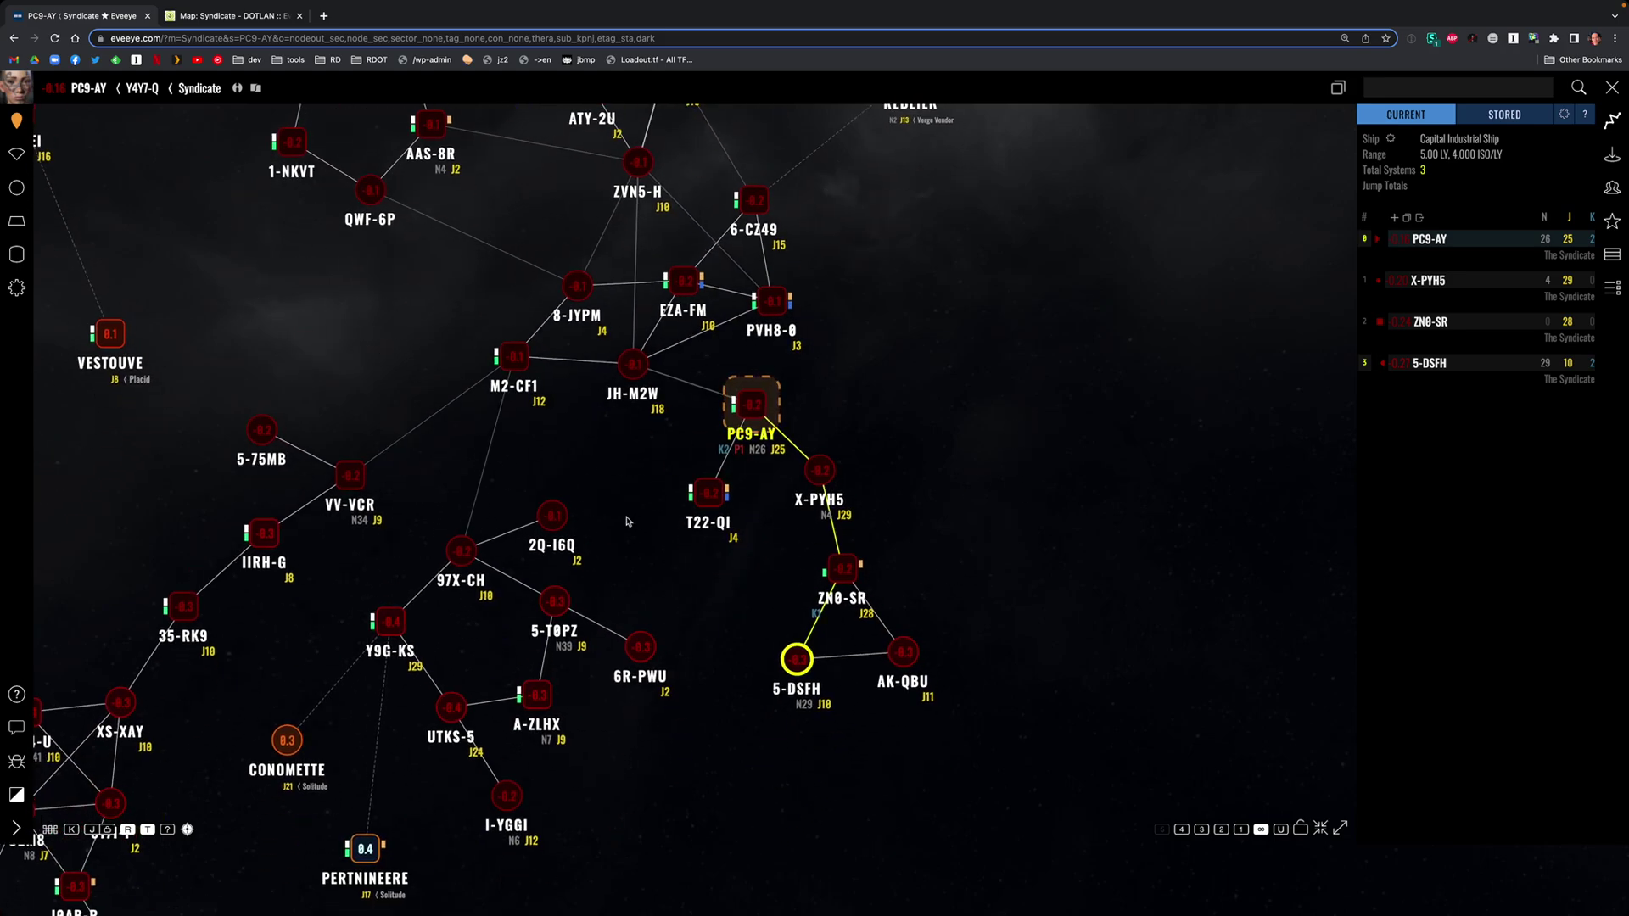
pyautogui.rightClick(704, 504)
pyautogui.click(748, 597)
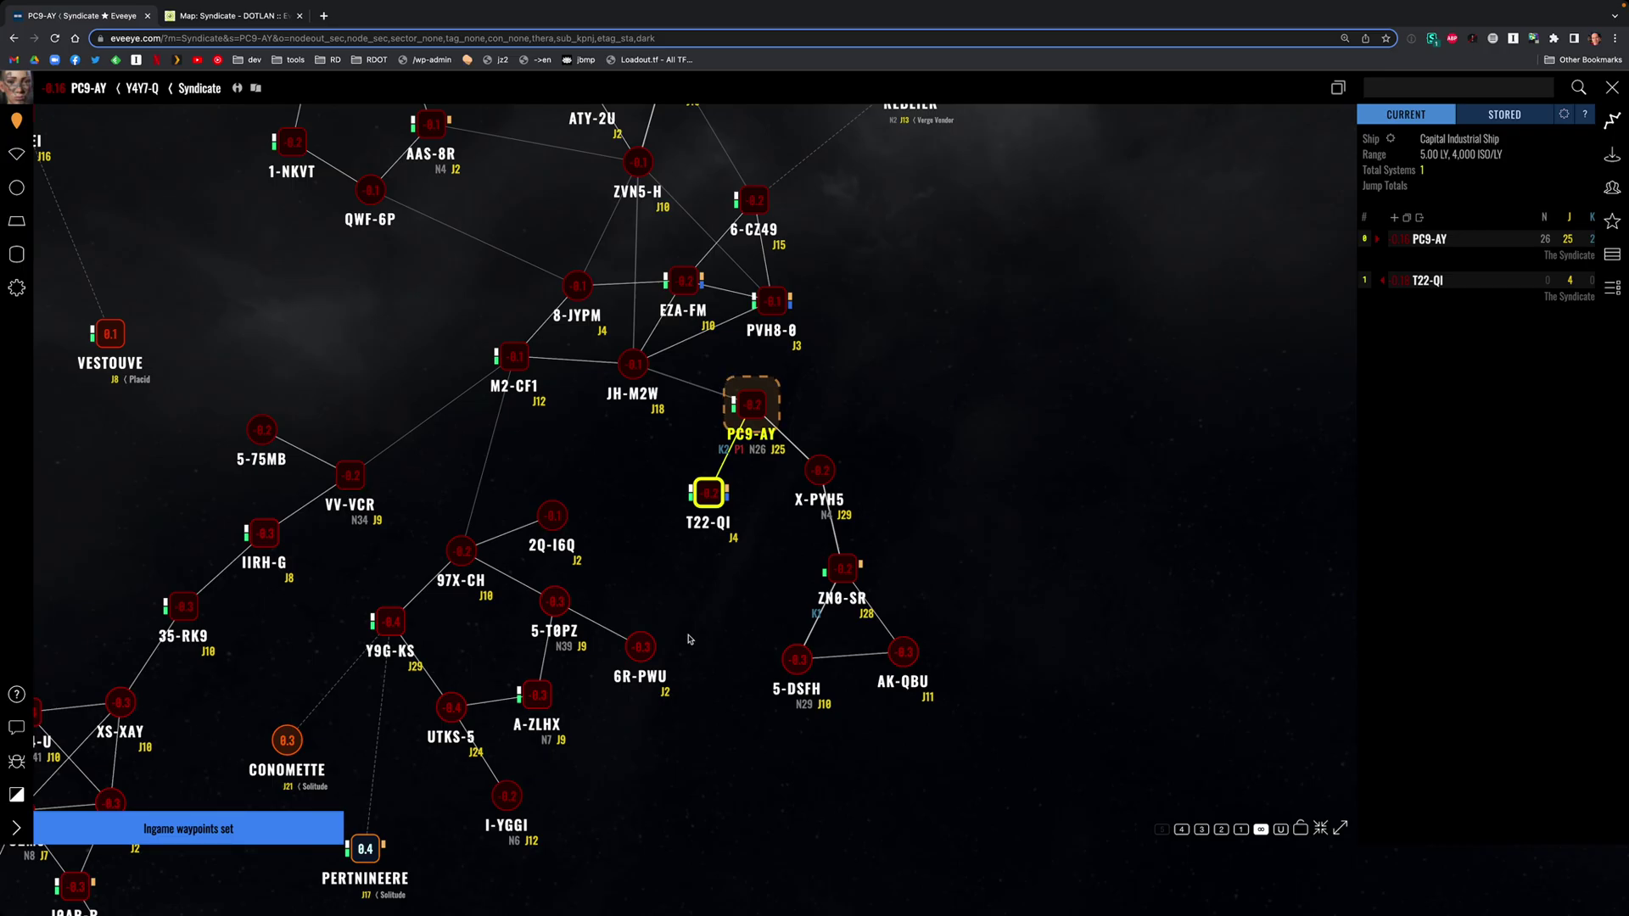
pyautogui.hotkey('ctrl', 'Left')
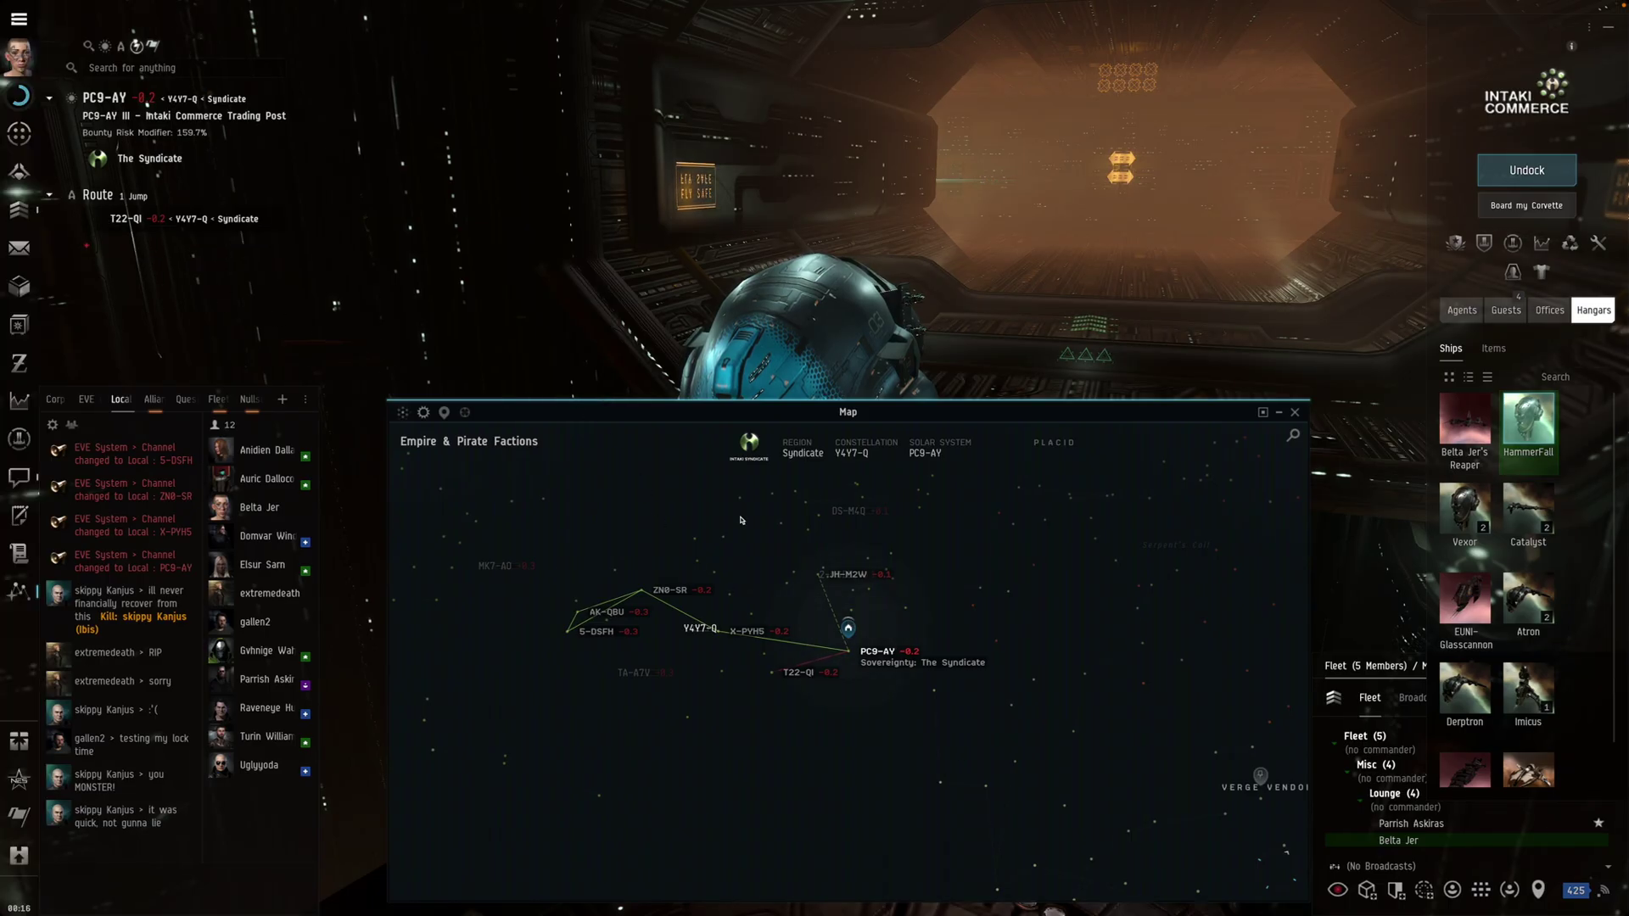
pyautogui.hotkey('ctrl', 'Right')
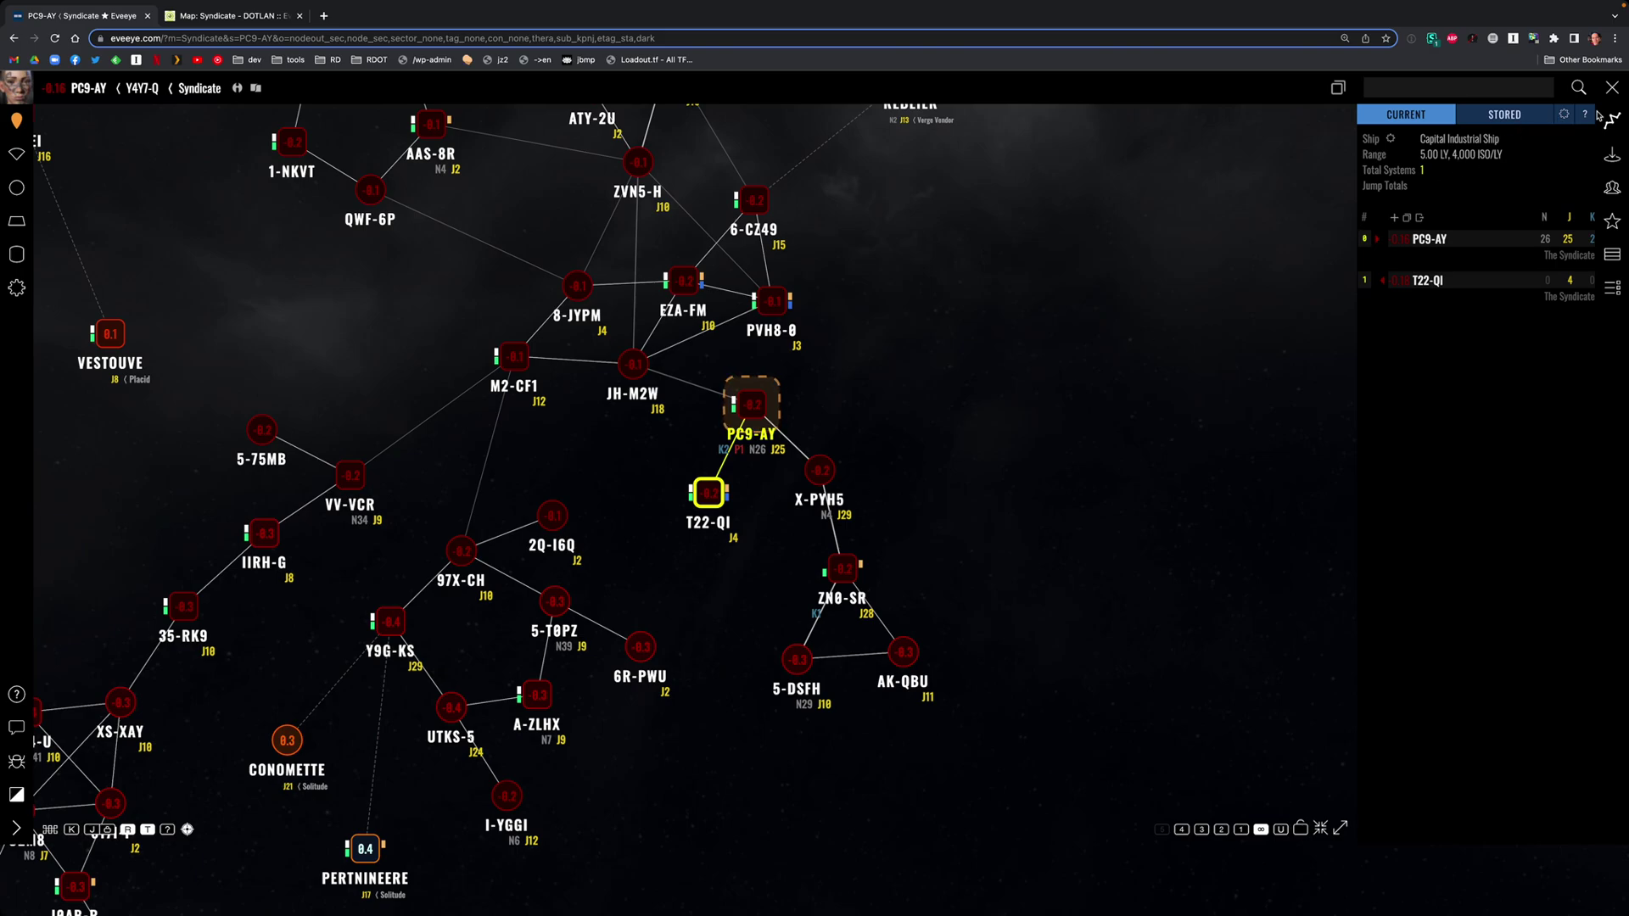
# - Review Eveeye's marked systems list, the current and stored routes, and the systems within jump range
pyautogui.click(1616, 255)
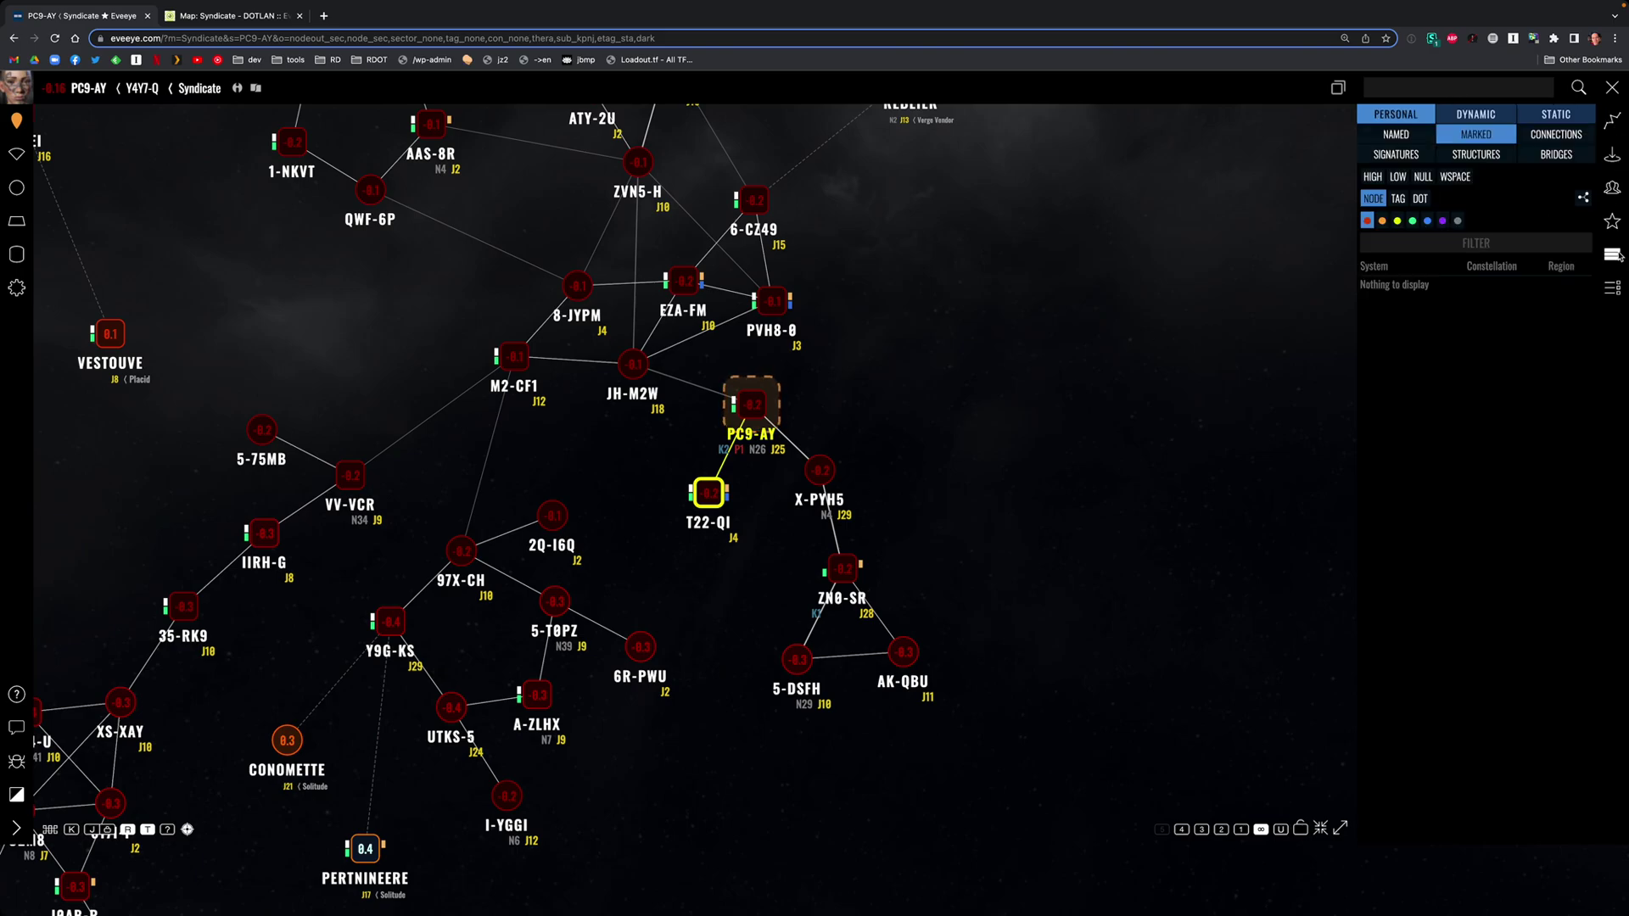
pyautogui.click(1614, 287)
pyautogui.click(1613, 256)
pyautogui.click(1614, 124)
pyautogui.click(1503, 115)
pyautogui.click(1422, 114)
pyautogui.click(1613, 155)
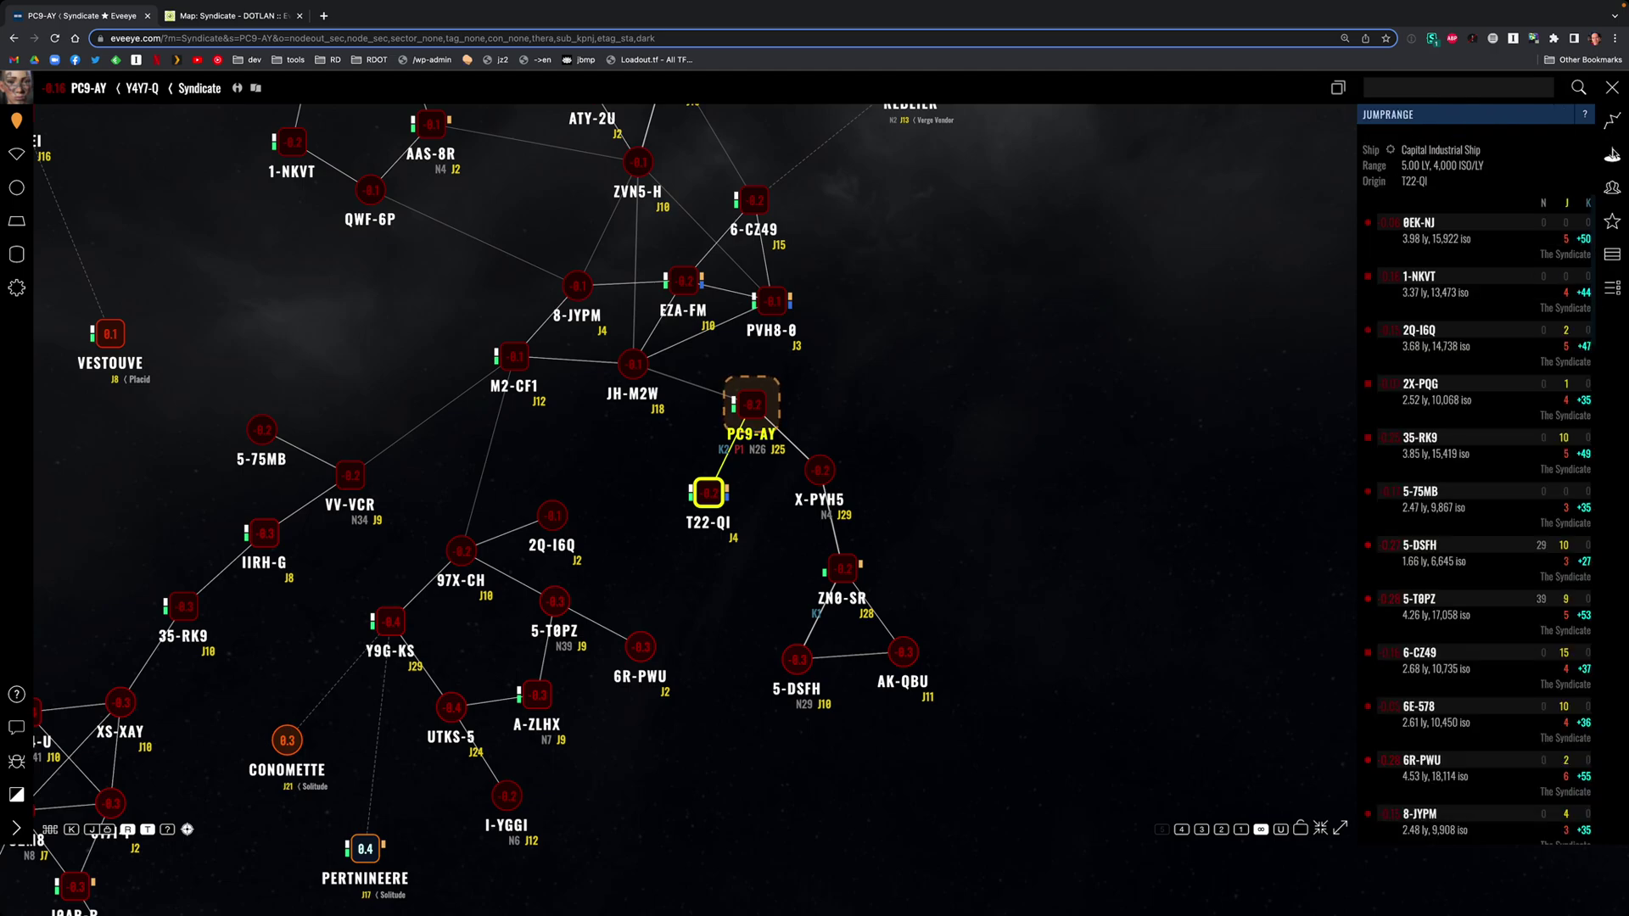
# - Set the bookmarked Stacmon system as the gate destination and check the route in EVE Online
pyautogui.click(1611, 220)
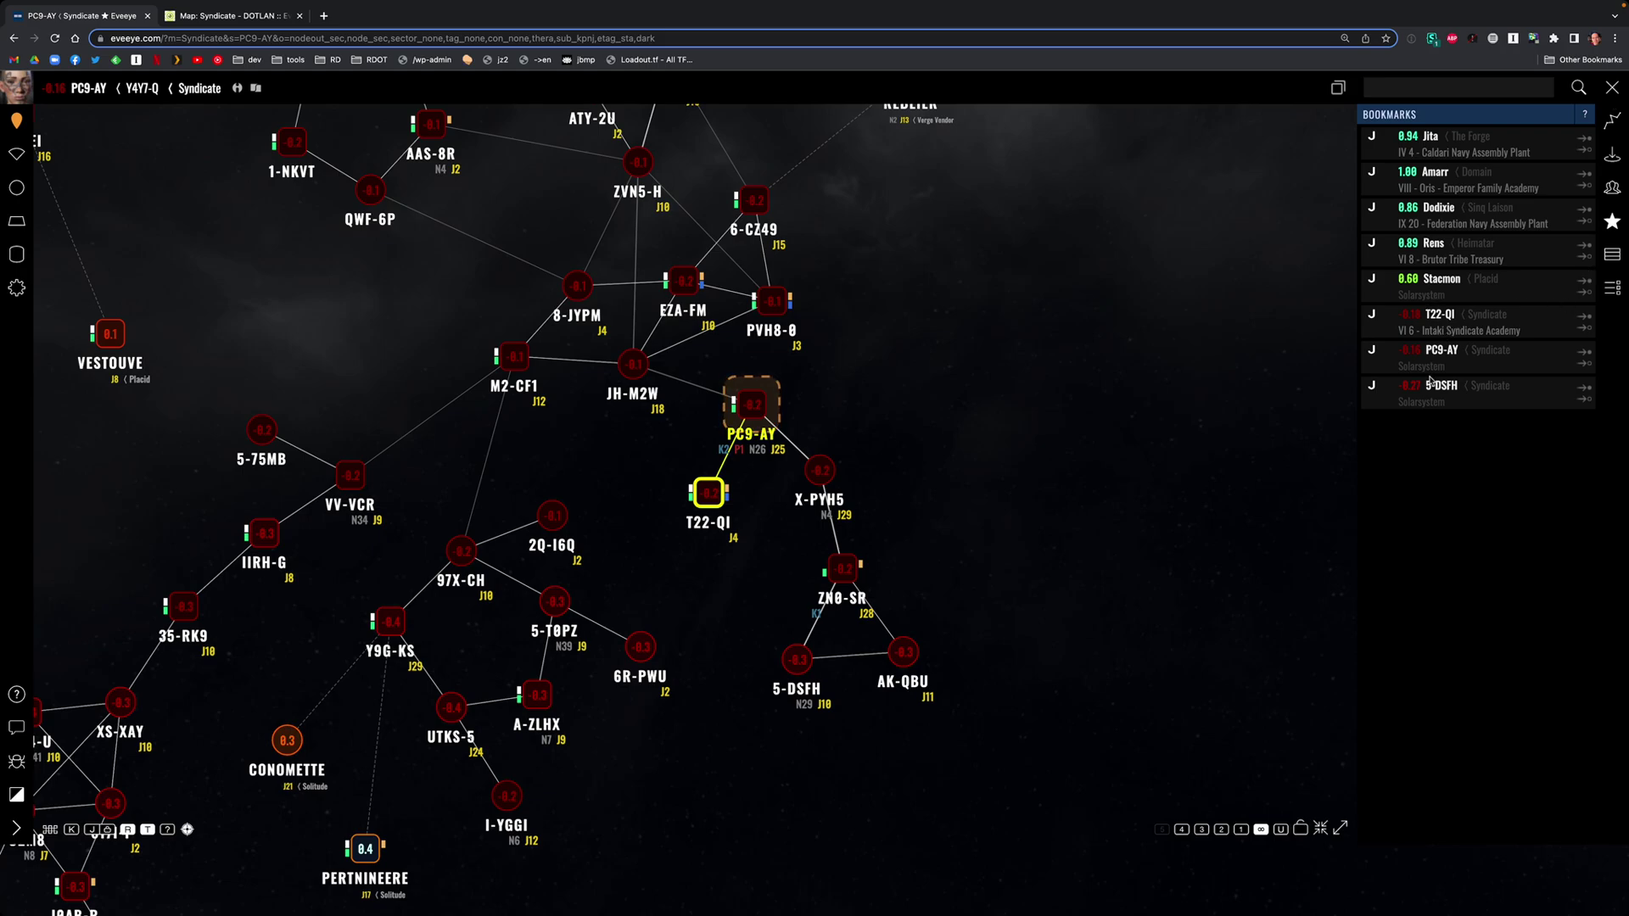
pyautogui.rightClick(1440, 287)
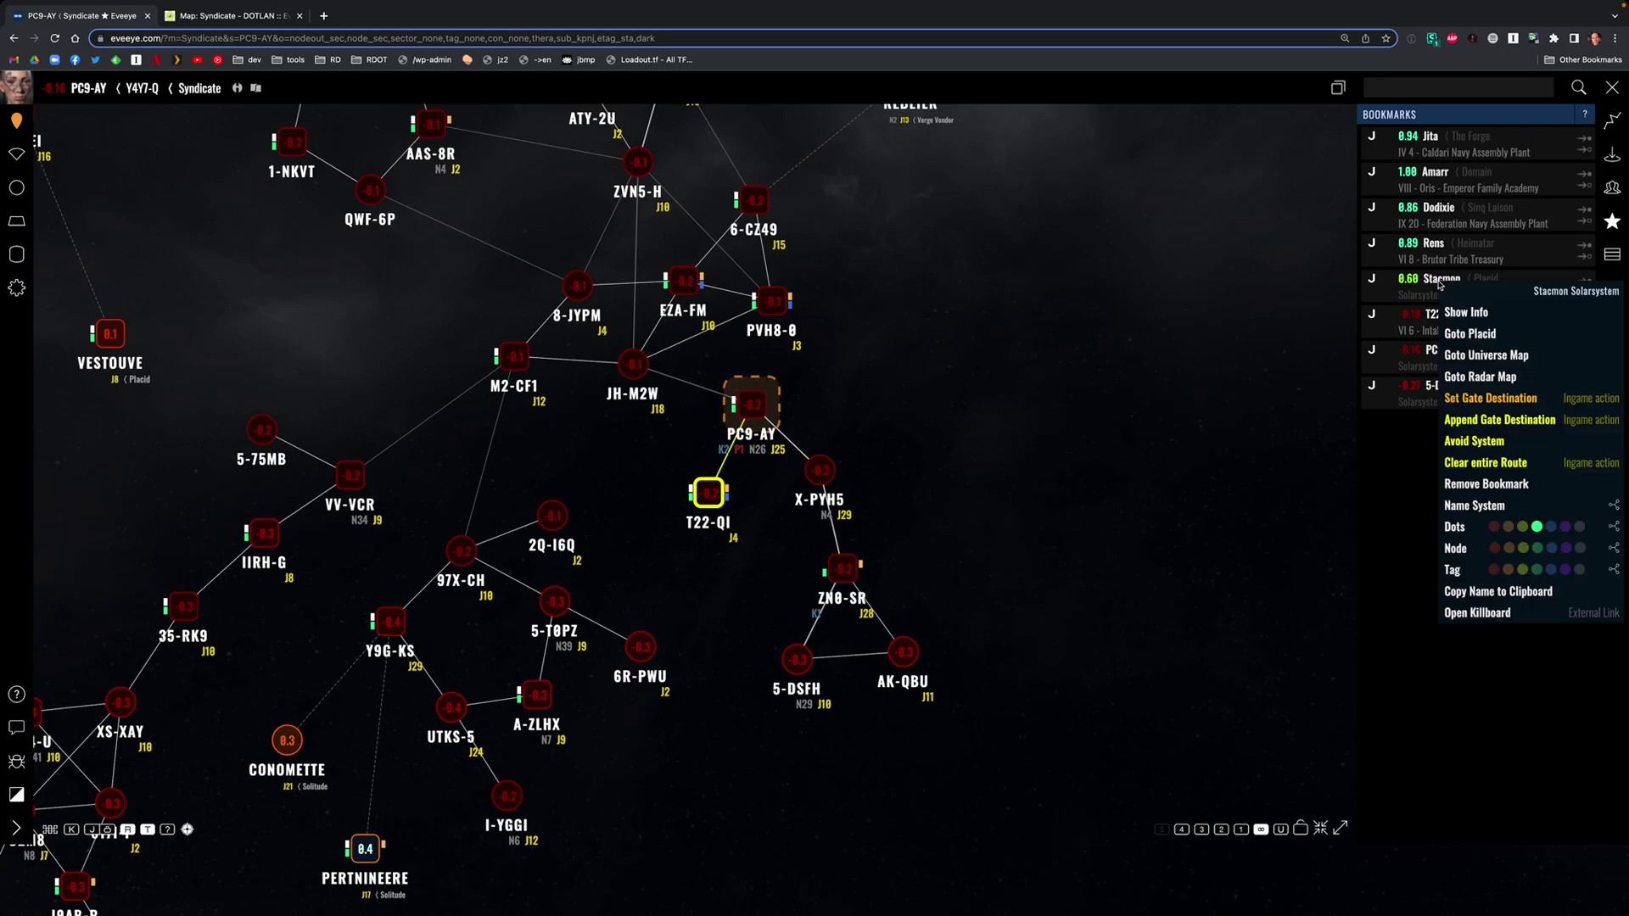
pyautogui.click(1465, 399)
pyautogui.moveTo(990, 247); pyautogui.dragTo(989, 411)
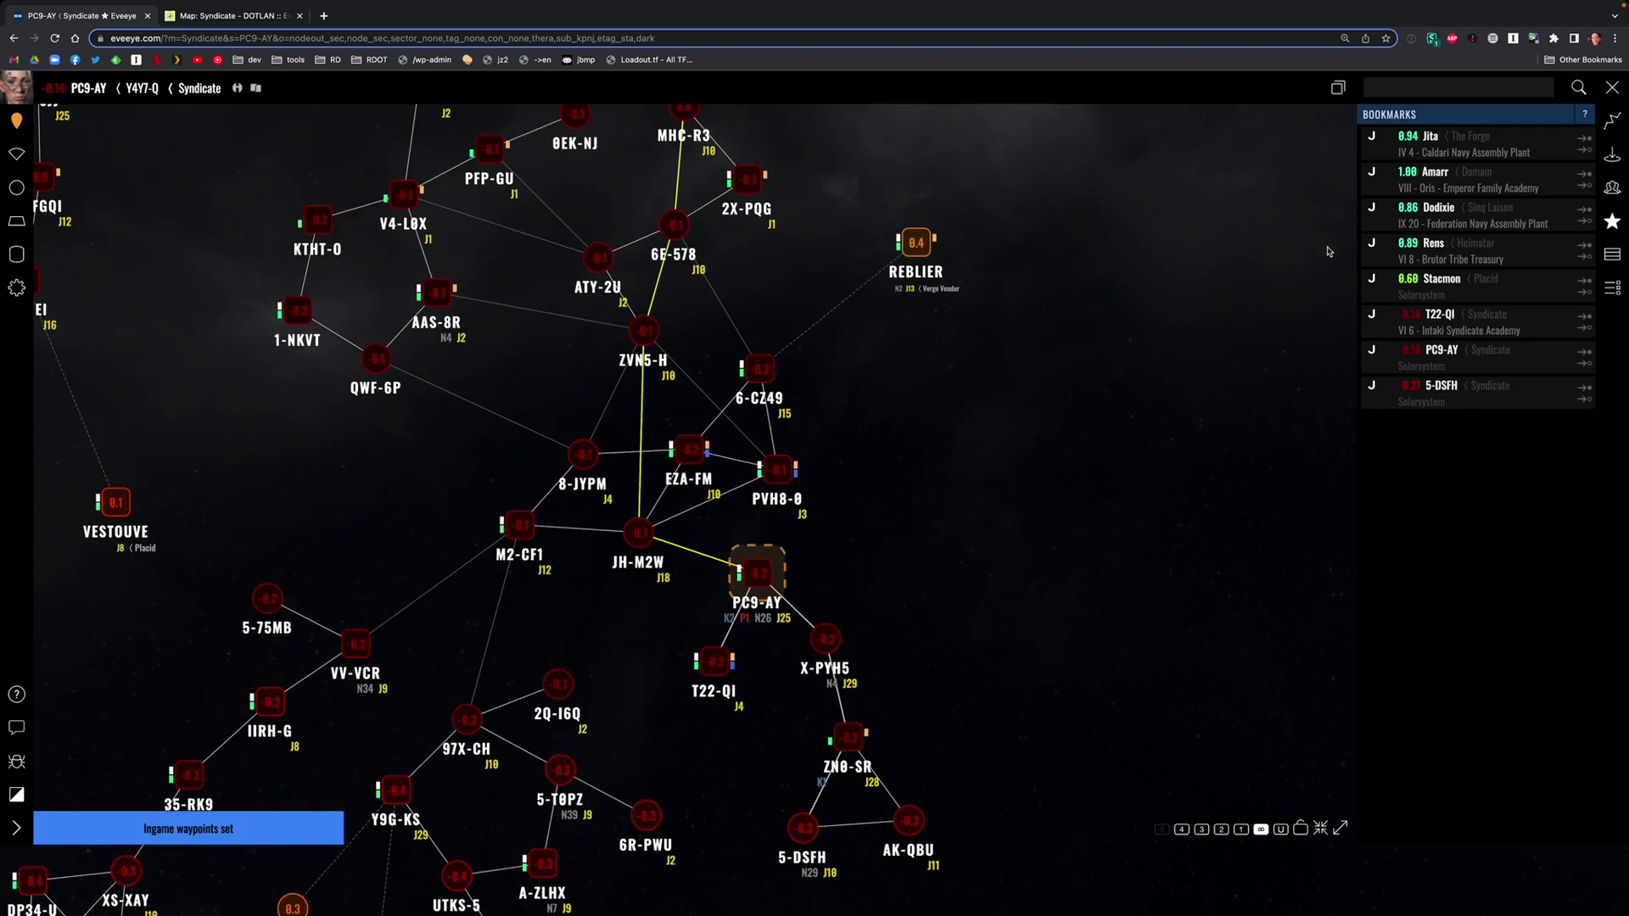
pyautogui.hotkey('ctrl', 'Left')
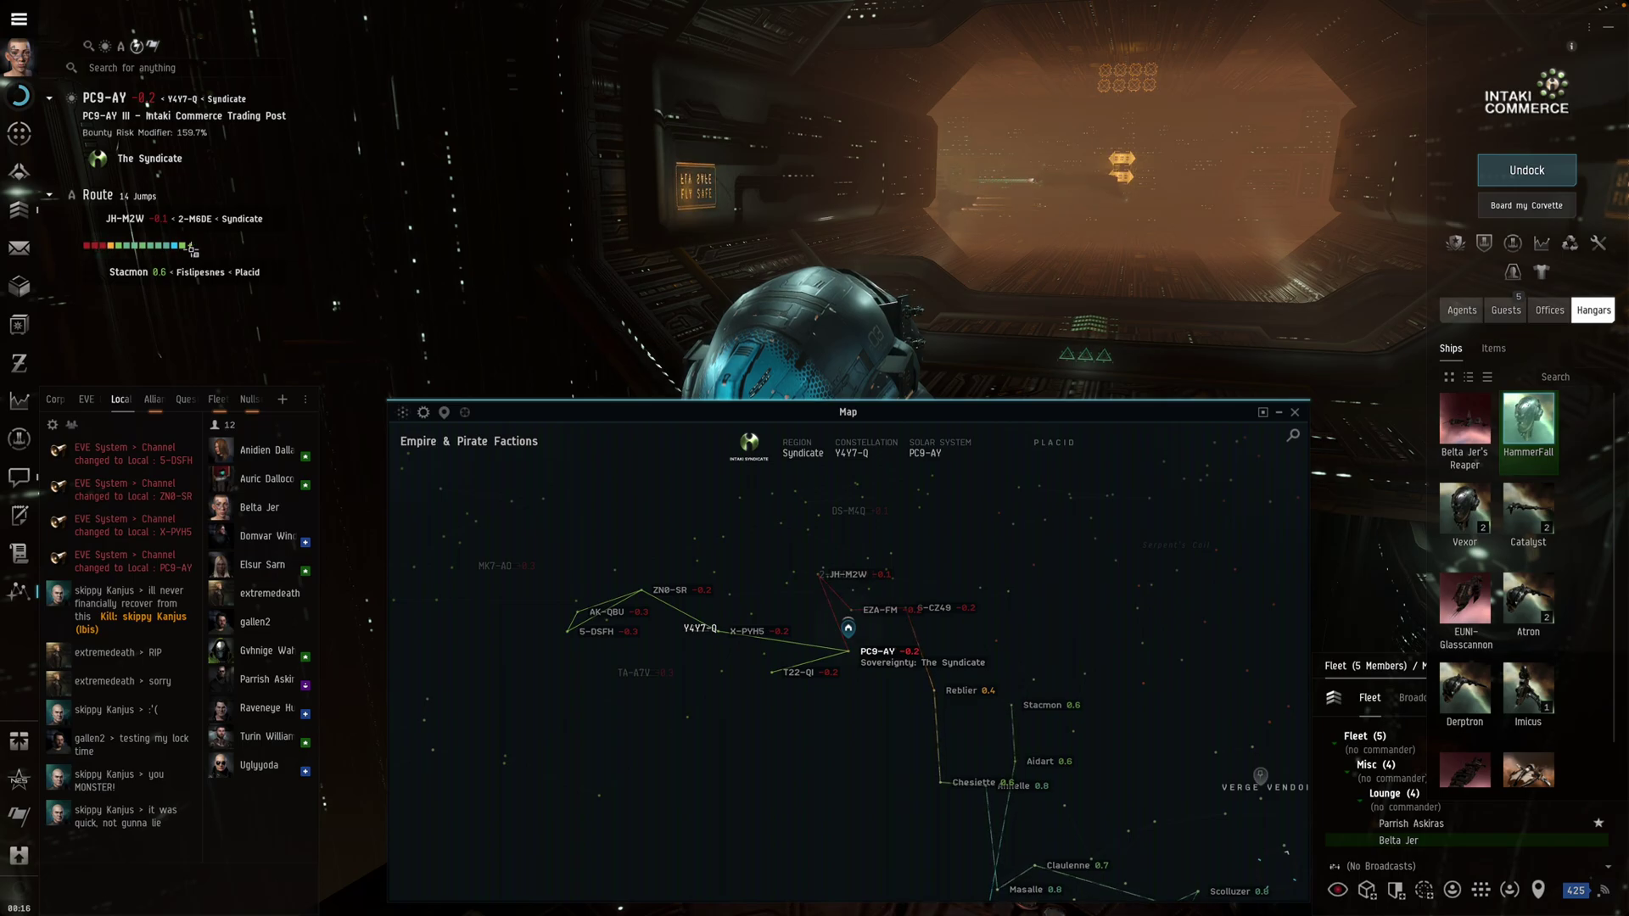
pyautogui.hotkey('ctrl', 'Right')
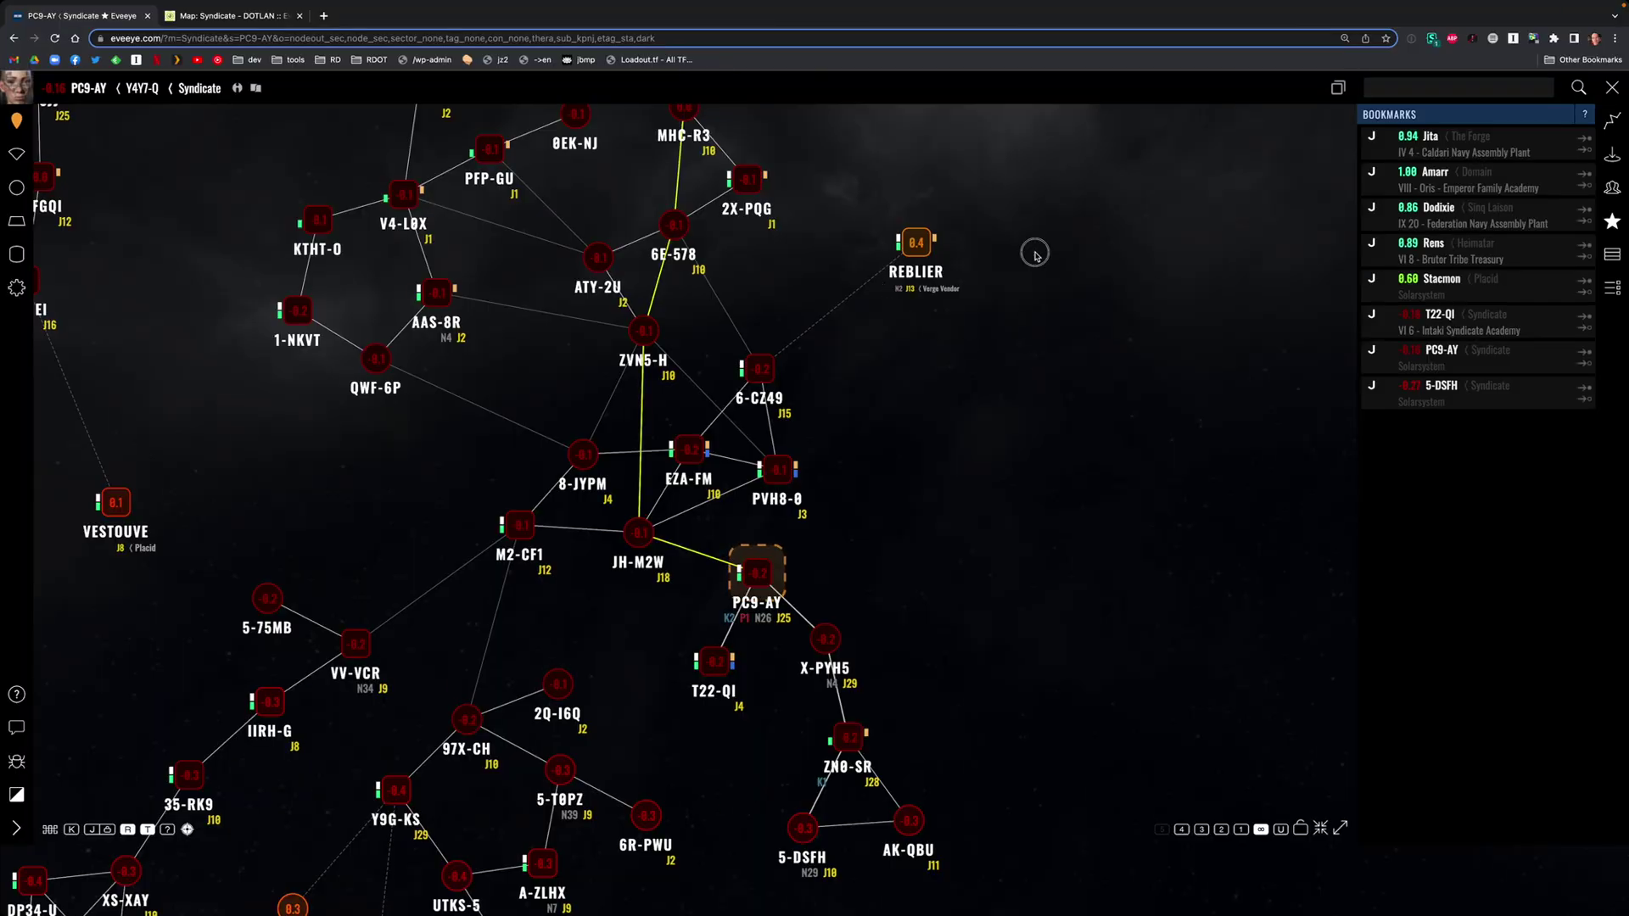
# - Examine the Stacmon route's system list and path on the Eveeye map and compare it with the in-game map's route
pyautogui.moveTo(1033, 247); pyautogui.dragTo(1050, 426)
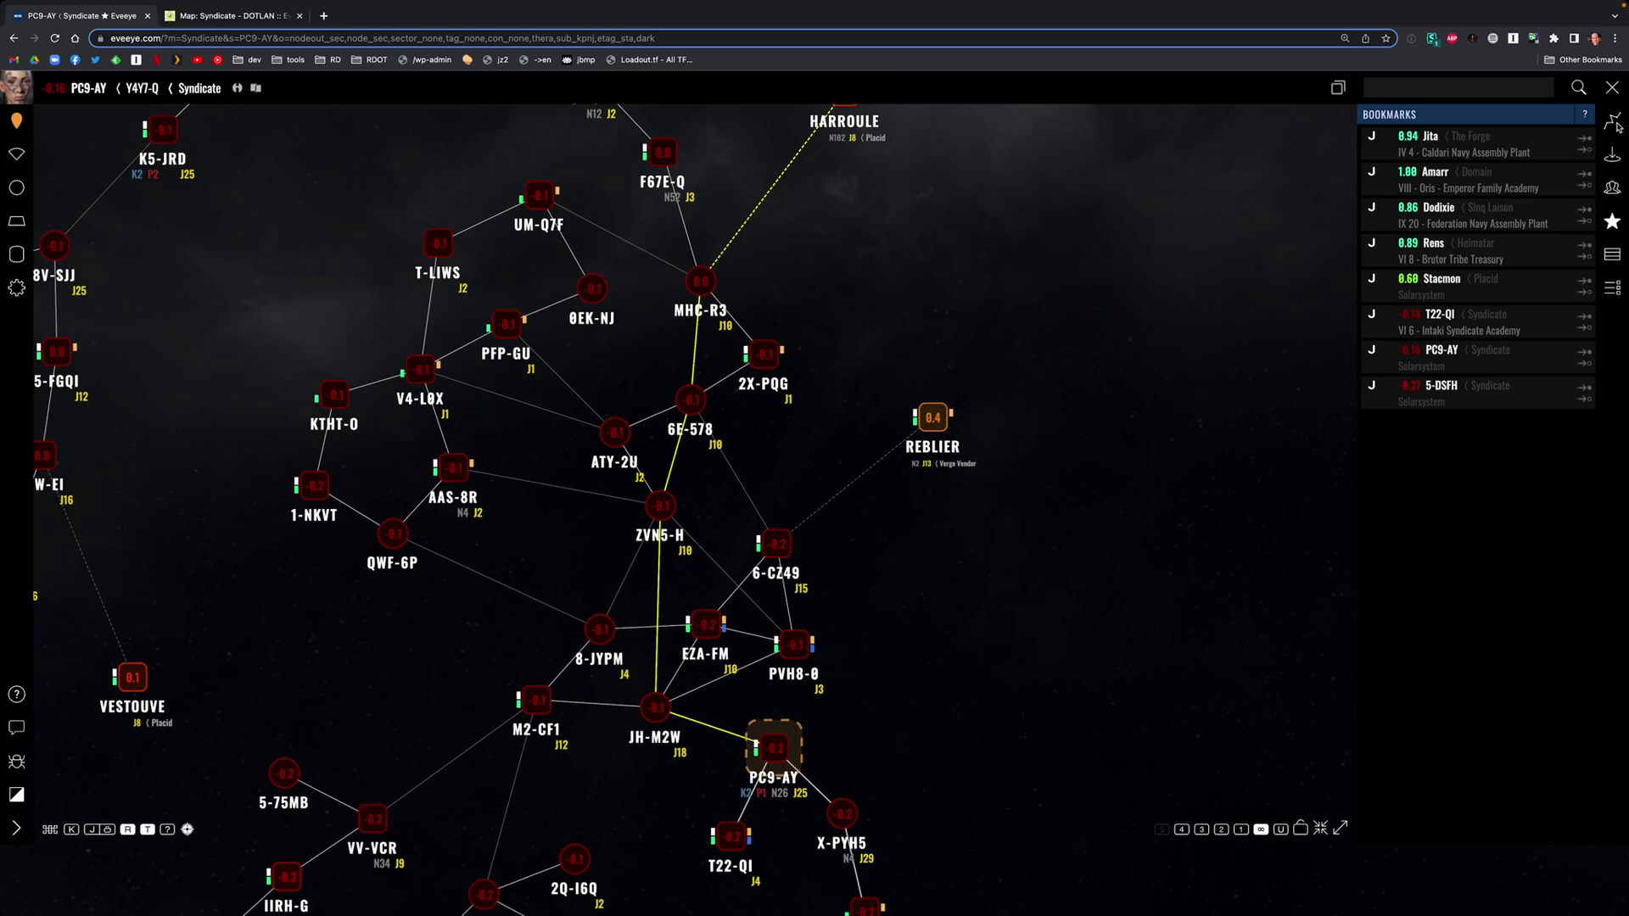
pyautogui.click(1616, 124)
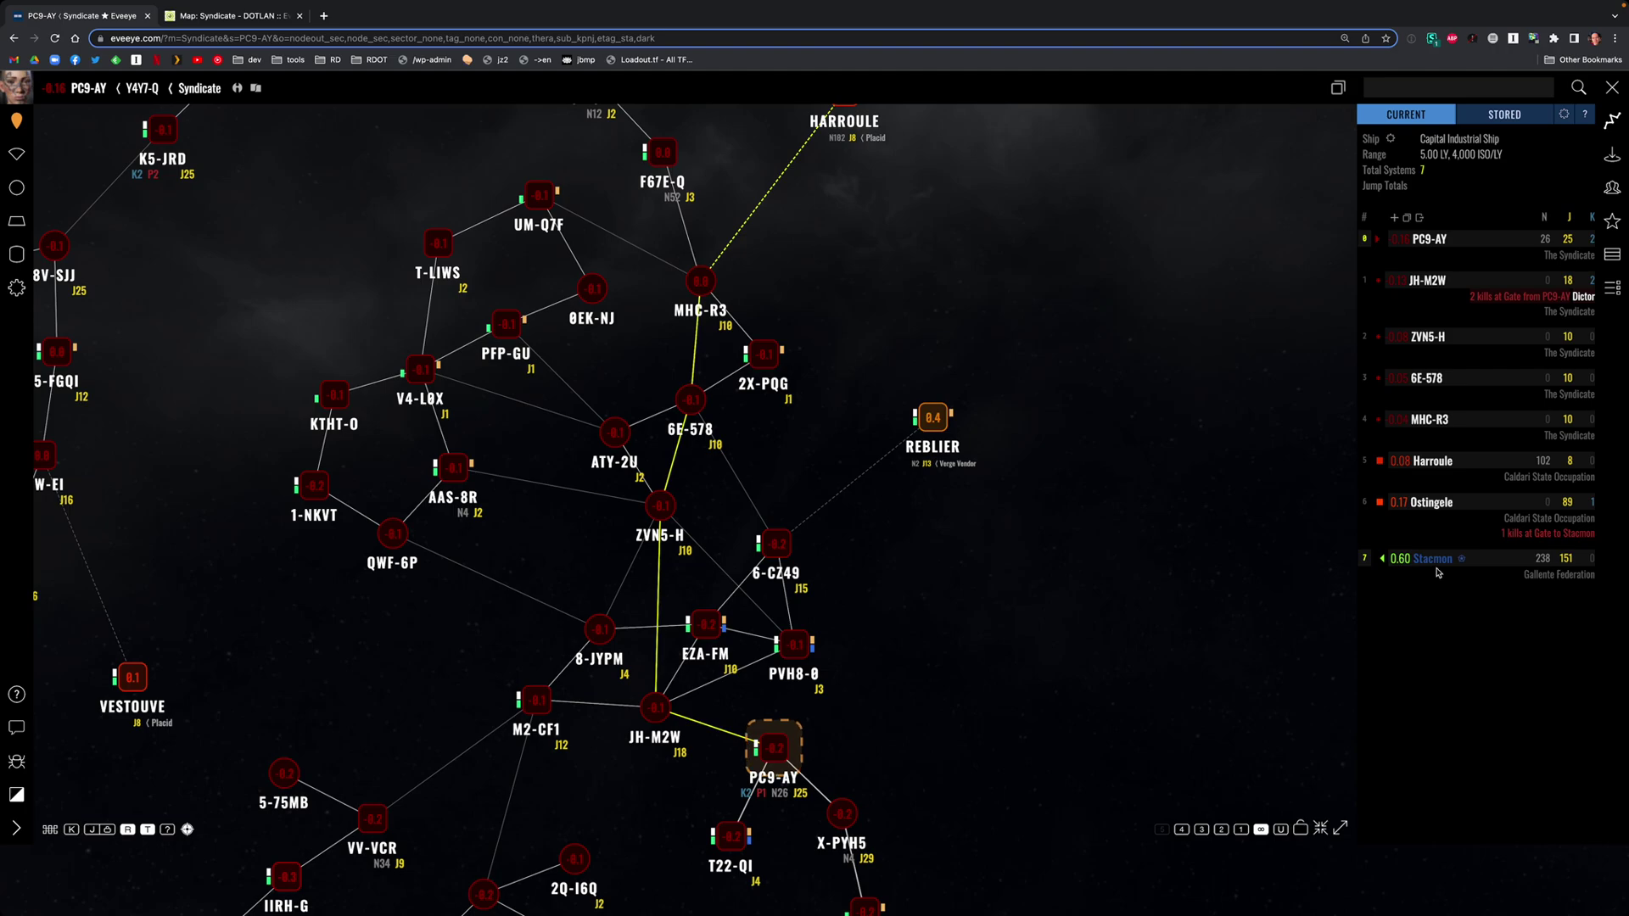
pyautogui.moveTo(1097, 320); pyautogui.dragTo(1077, 331)
pyautogui.moveTo(851, 395); pyautogui.dragTo(1022, 367)
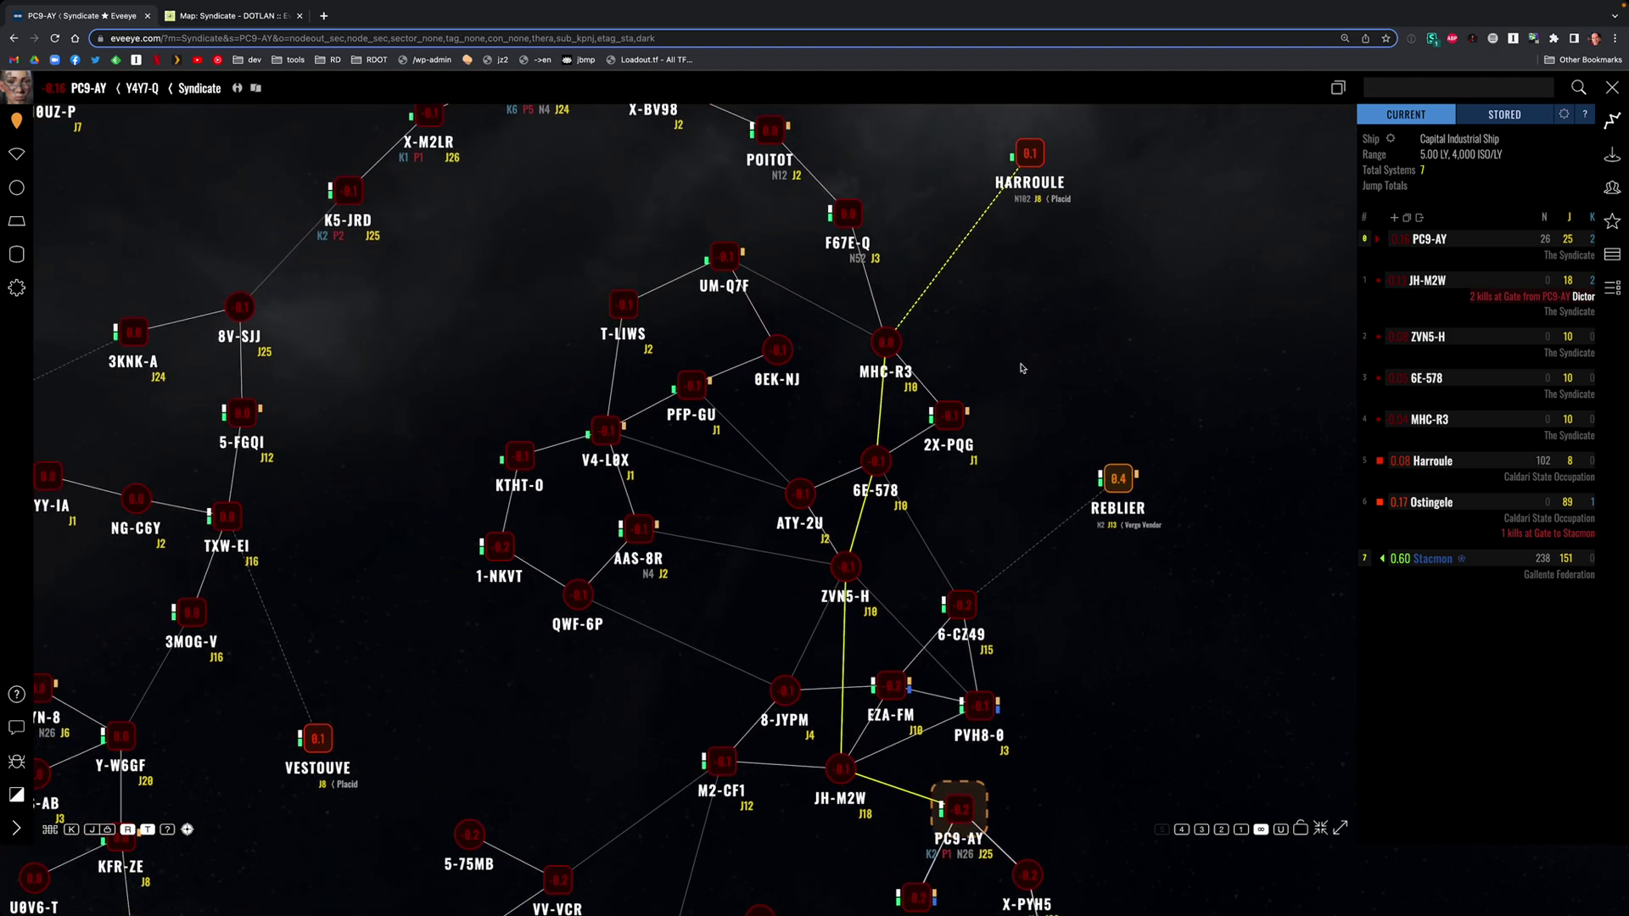
pyautogui.moveTo(1058, 328); pyautogui.dragTo(1012, 413)
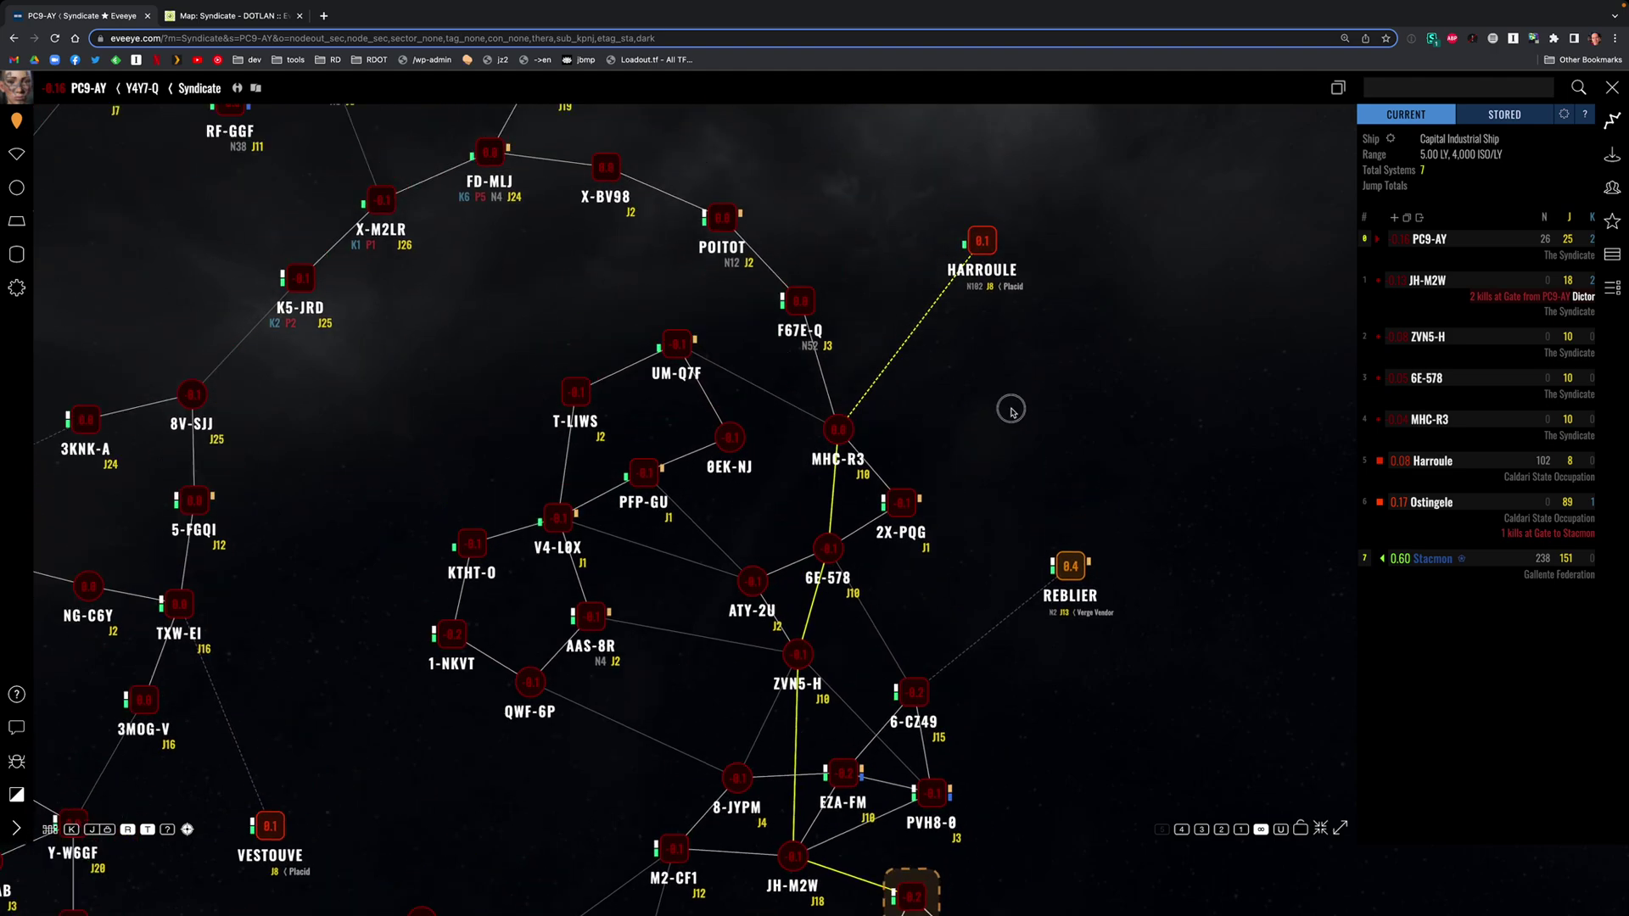
pyautogui.hotkey('ctrl', 'Left')
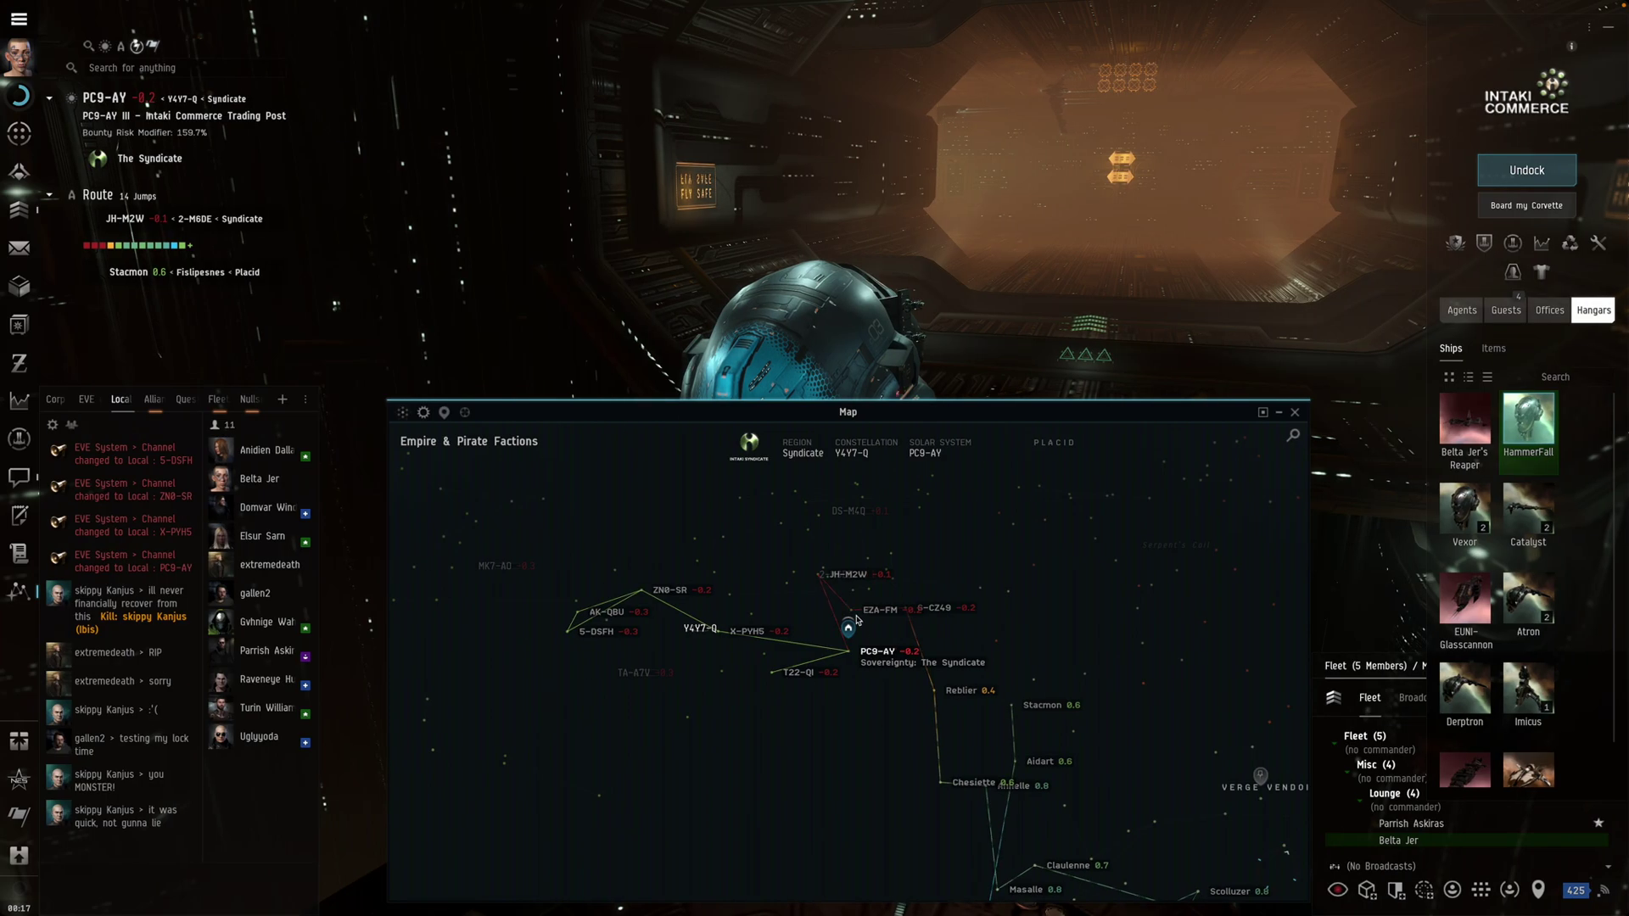
pyautogui.moveTo(1043, 626); pyautogui.dragTo(1007, 553)
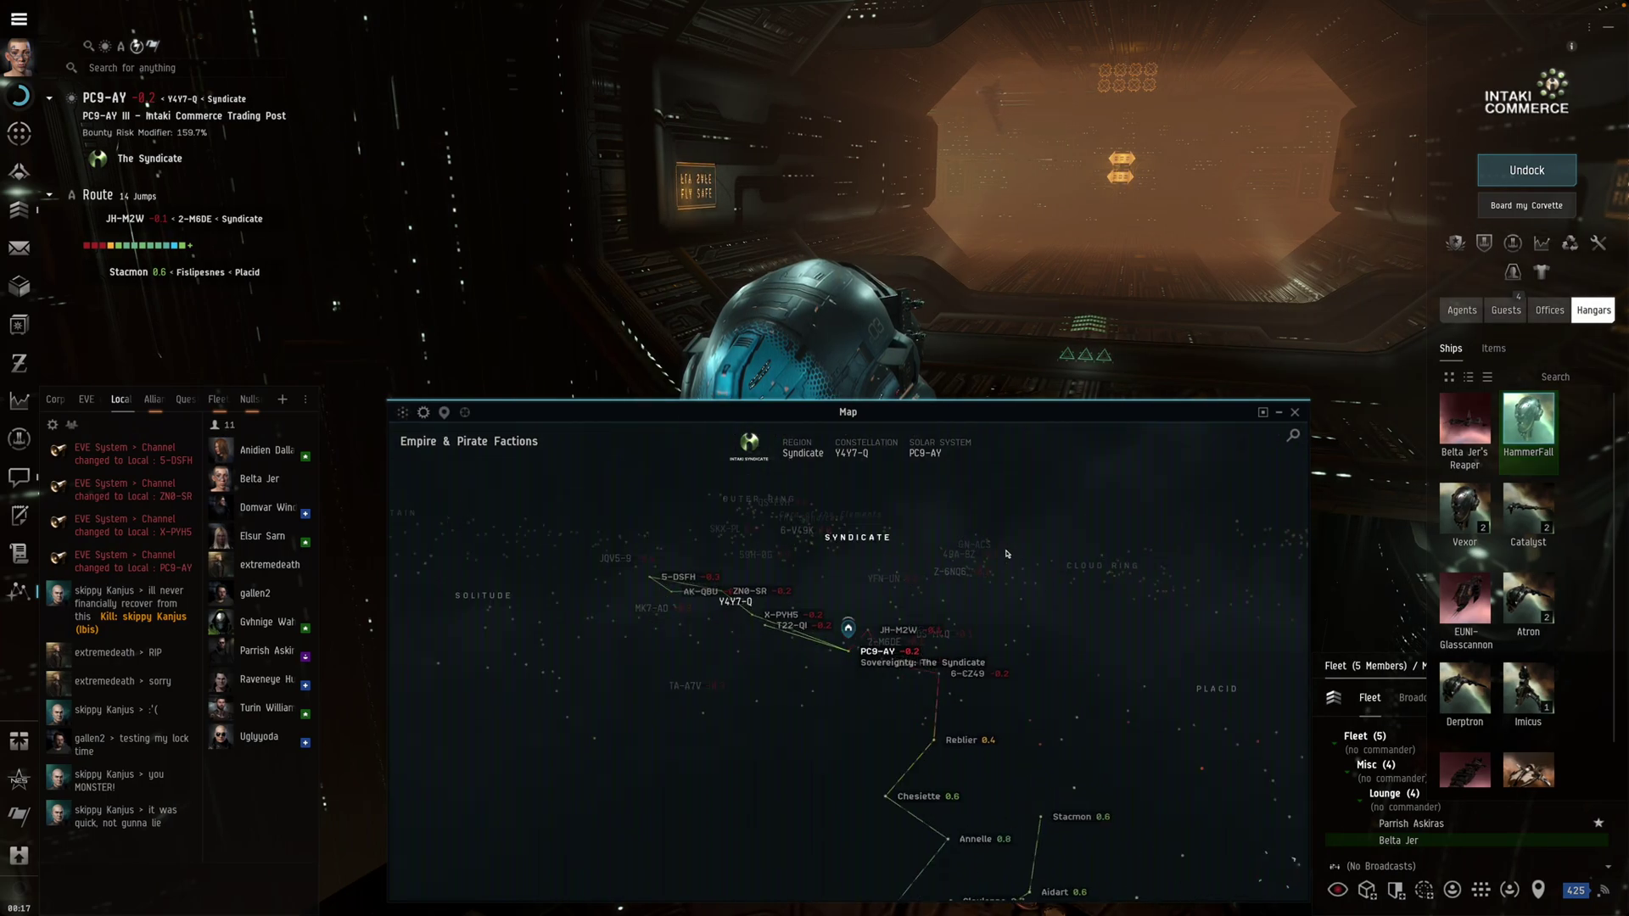
pyautogui.hotkey('ctrl', 'Right')
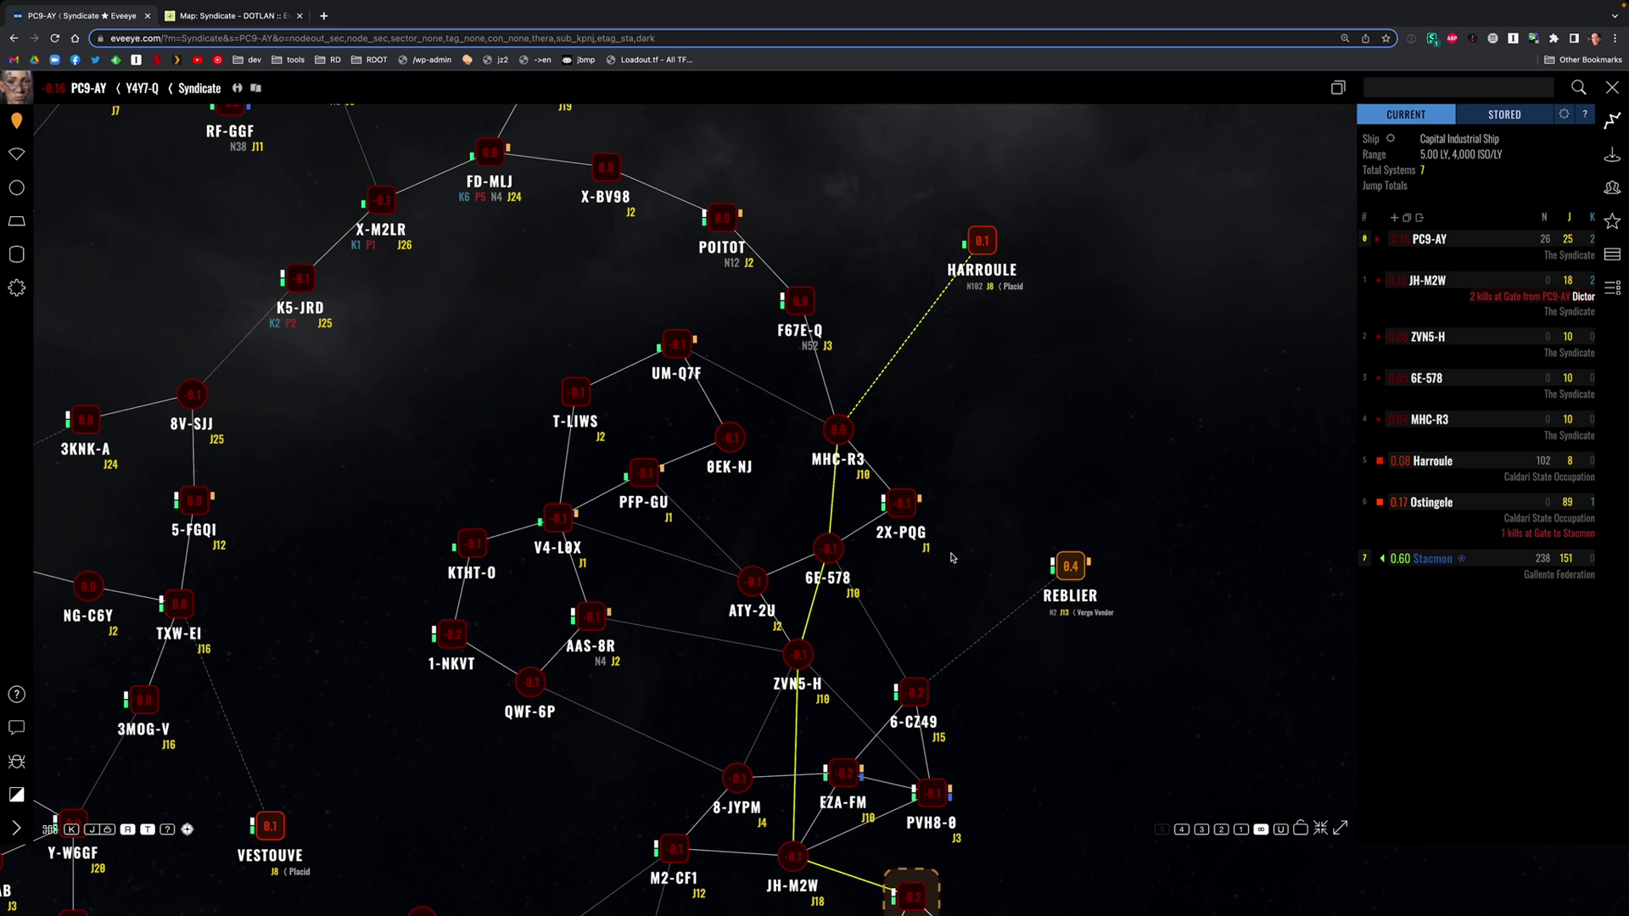
pyautogui.rightClick(902, 506)
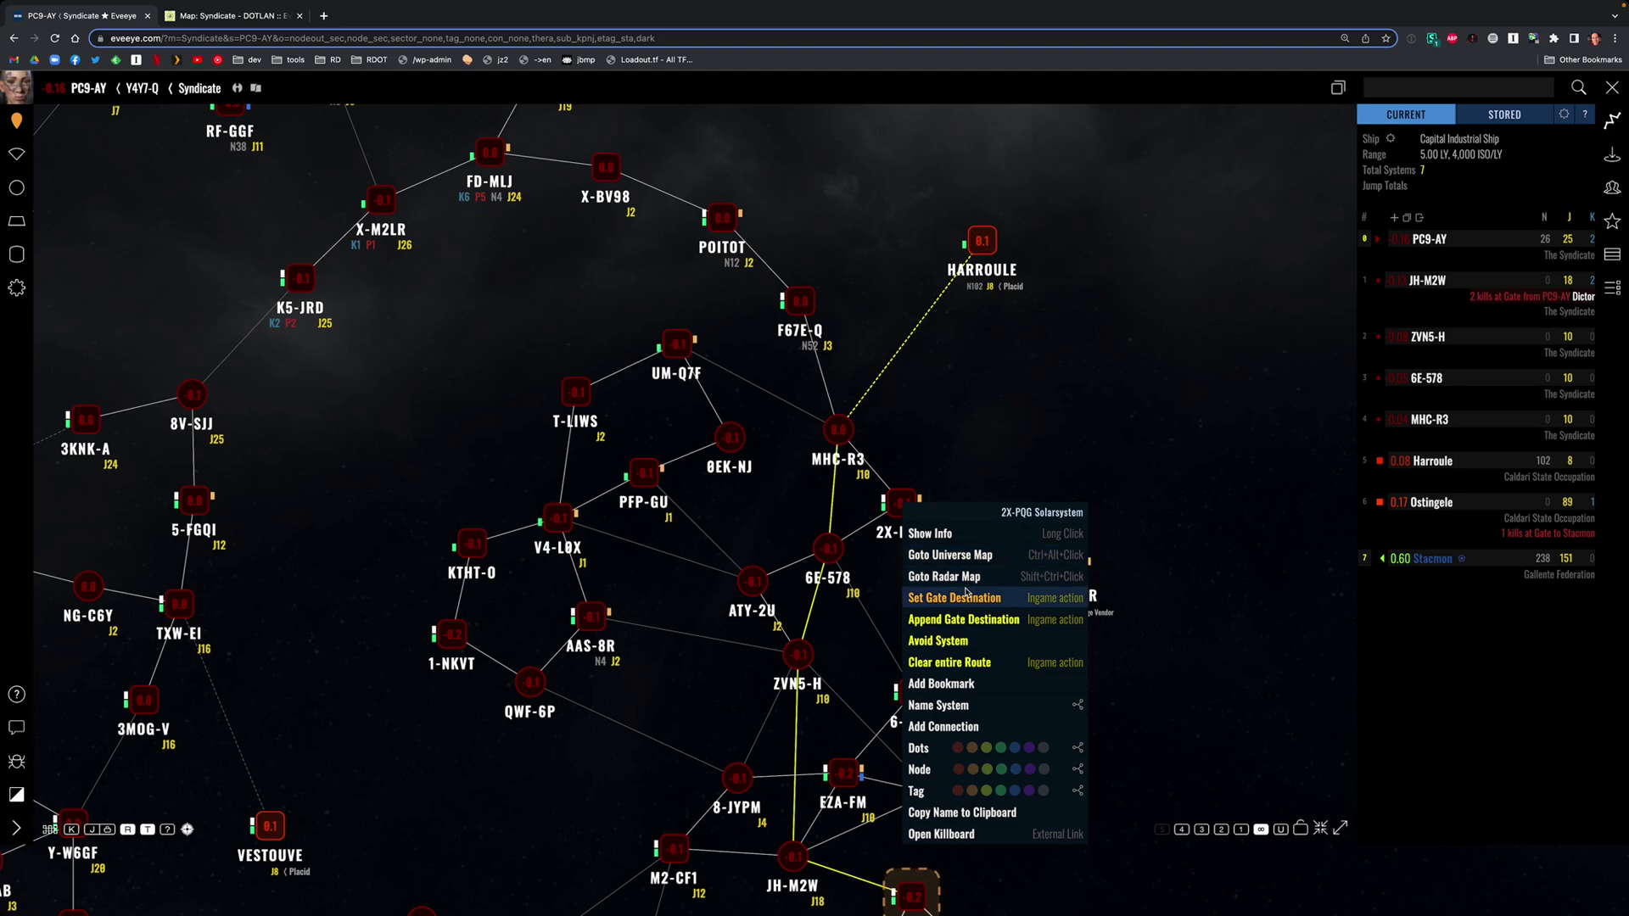
pyautogui.click(1026, 410)
# - Set 5-DSFH as the gate destination and append AK-QBU as a further gate destination
pyautogui.moveTo(1126, 742); pyautogui.dragTo(1064, 347)
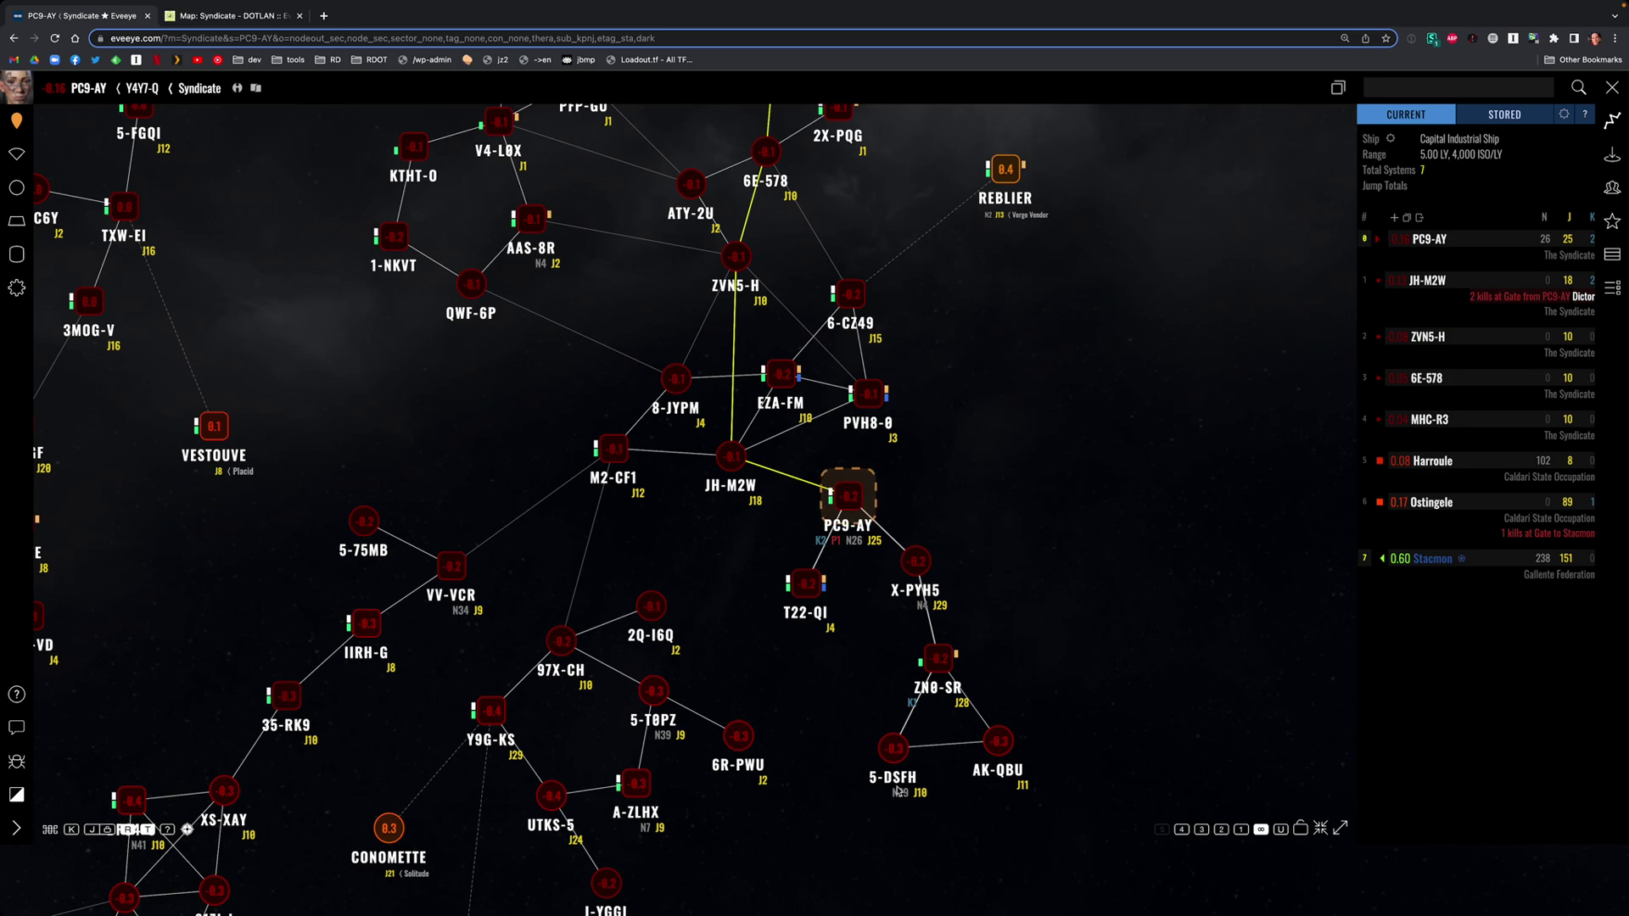
pyautogui.rightClick(893, 748)
pyautogui.click(921, 597)
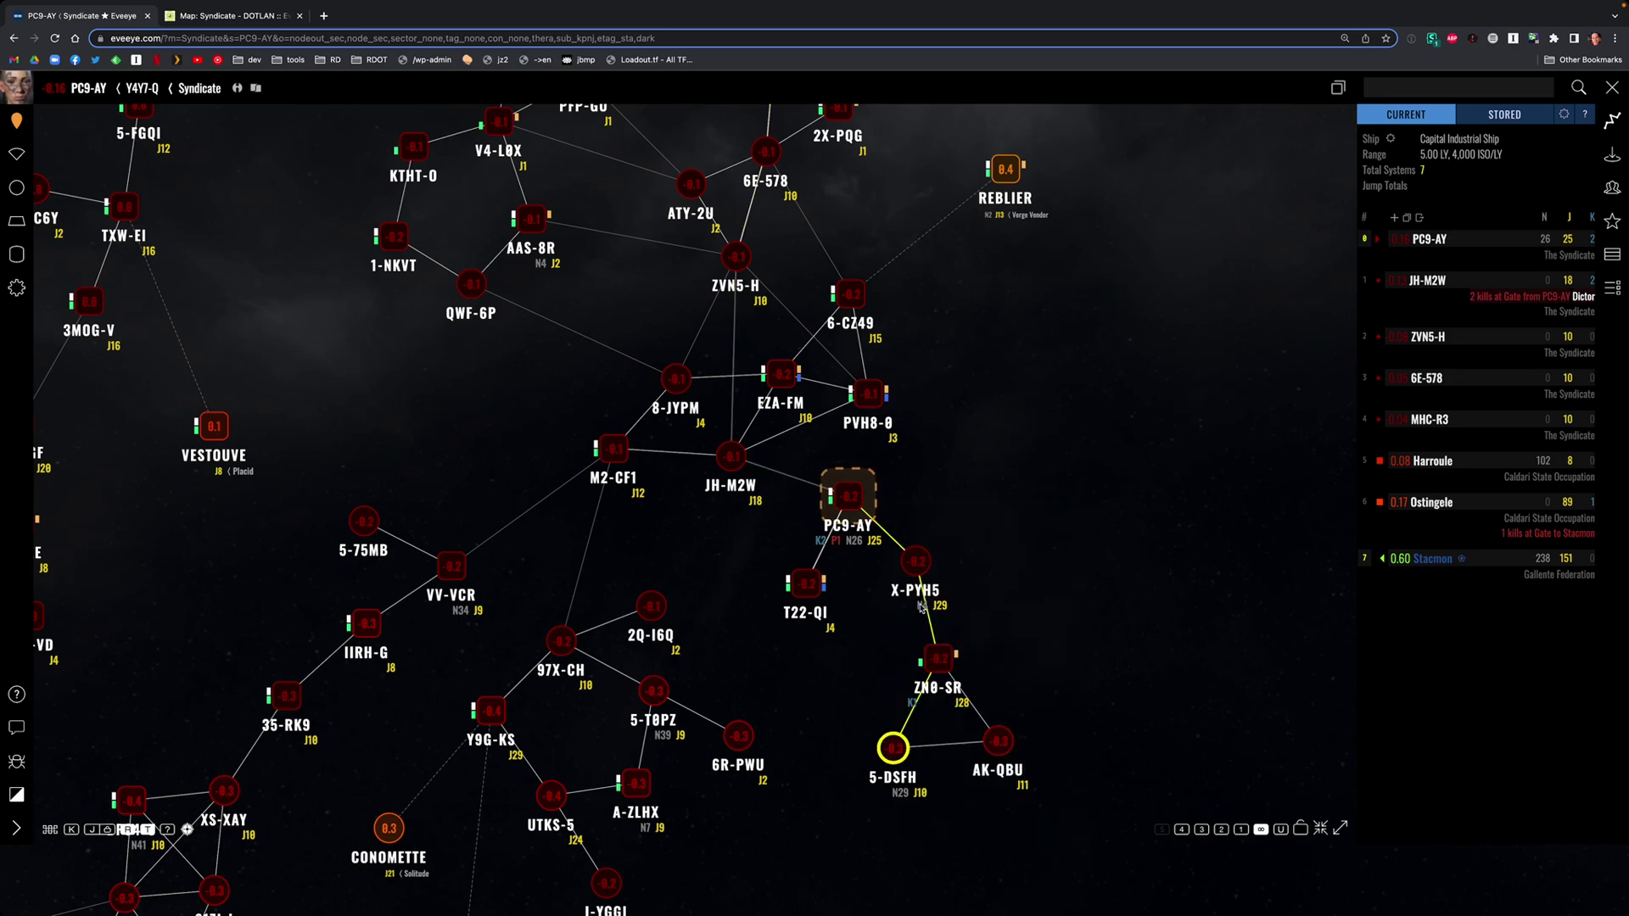
pyautogui.rightClick(997, 741)
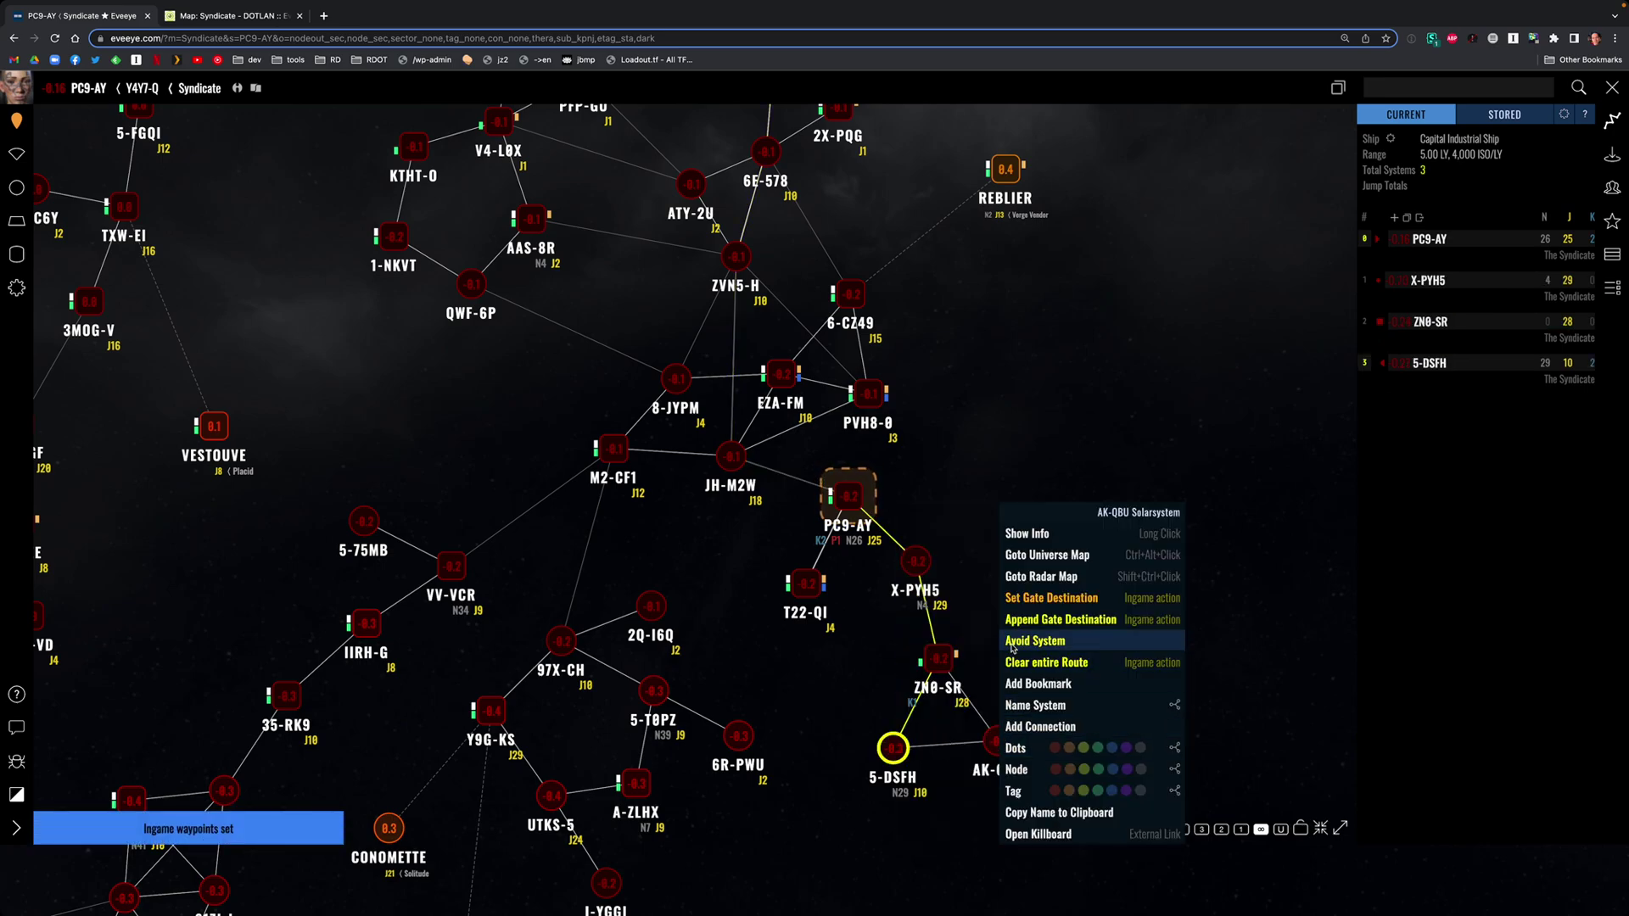
pyautogui.click(1052, 619)
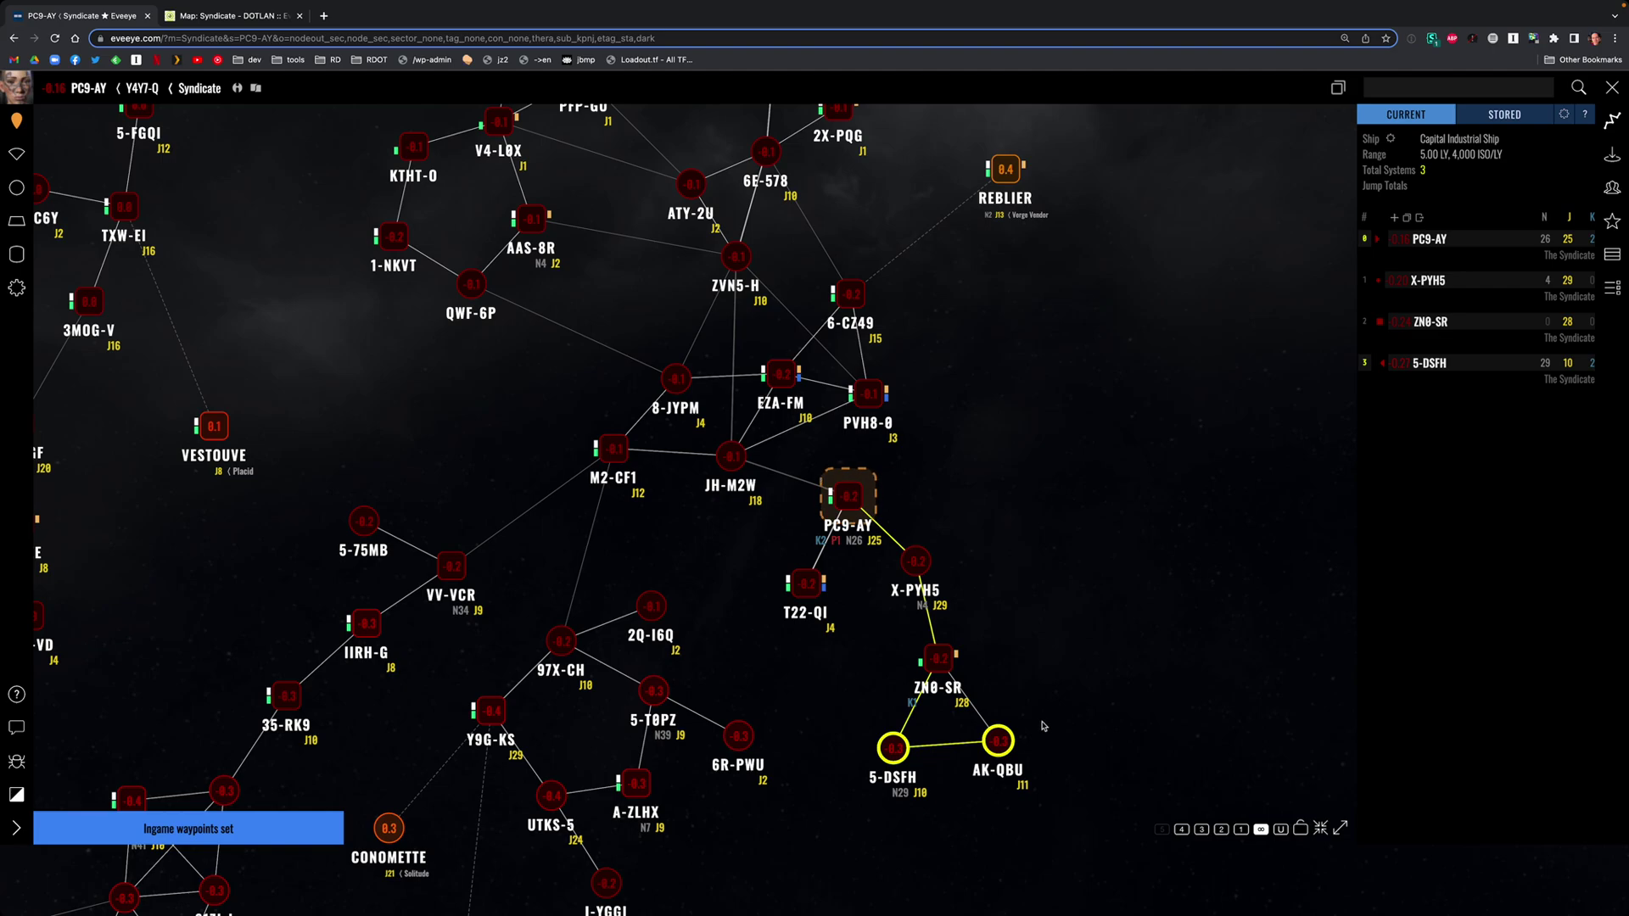
pyautogui.rightClick(842, 499)
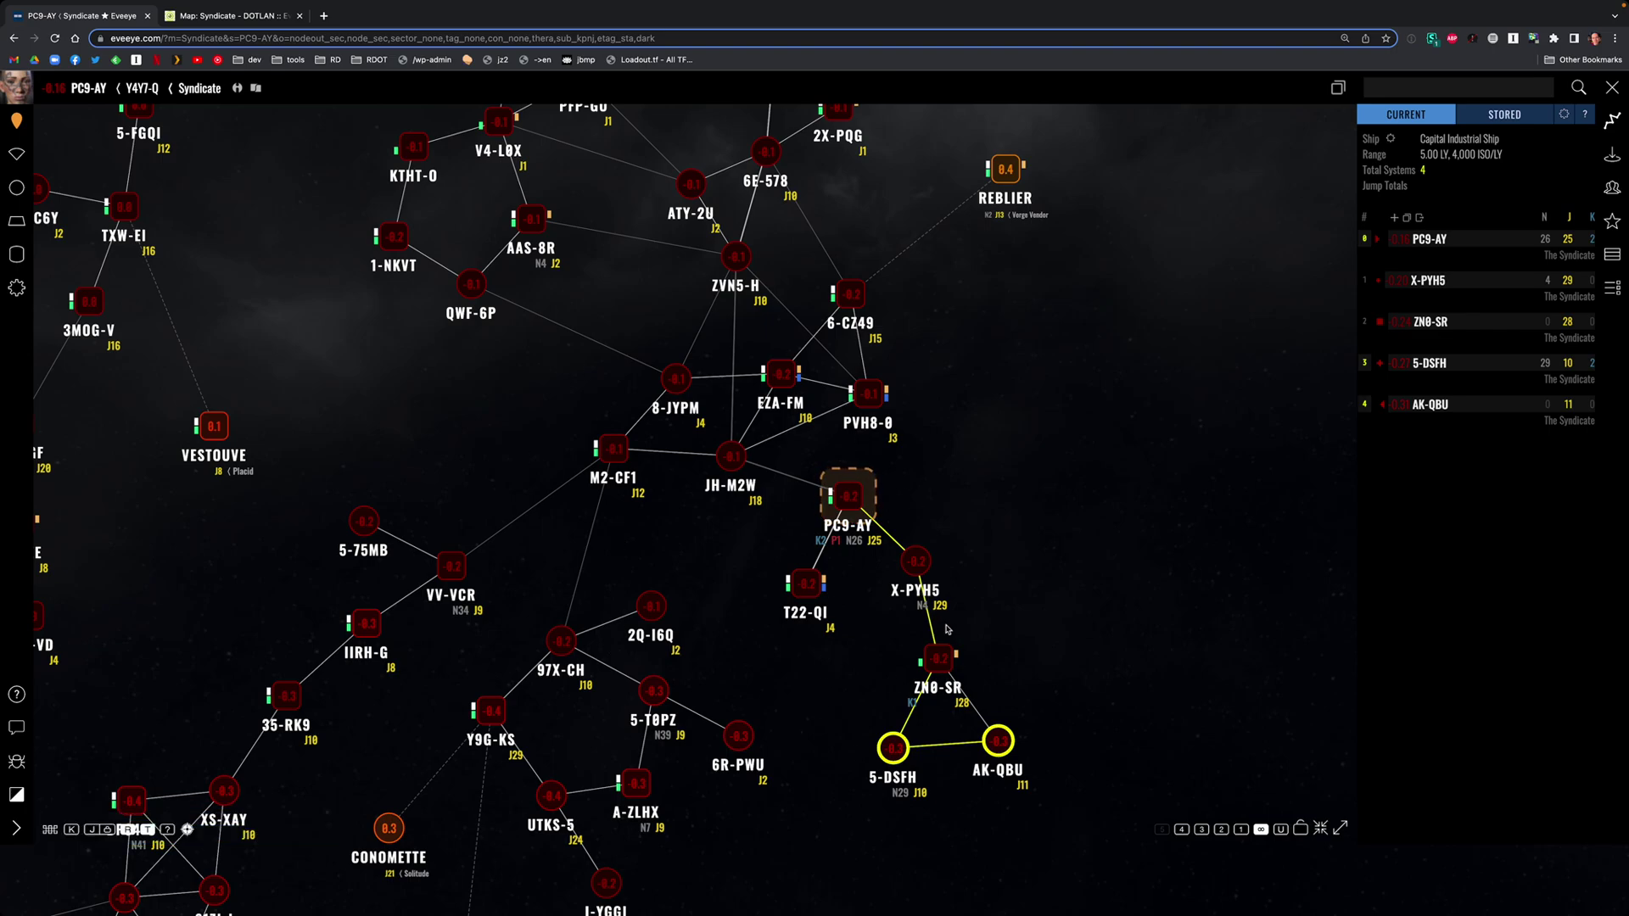
pyautogui.rightClick(916, 563)
pyautogui.click(981, 451)
# - Open the bookmarks and show the Stacmon system on the Placid region map
pyautogui.click(1613, 221)
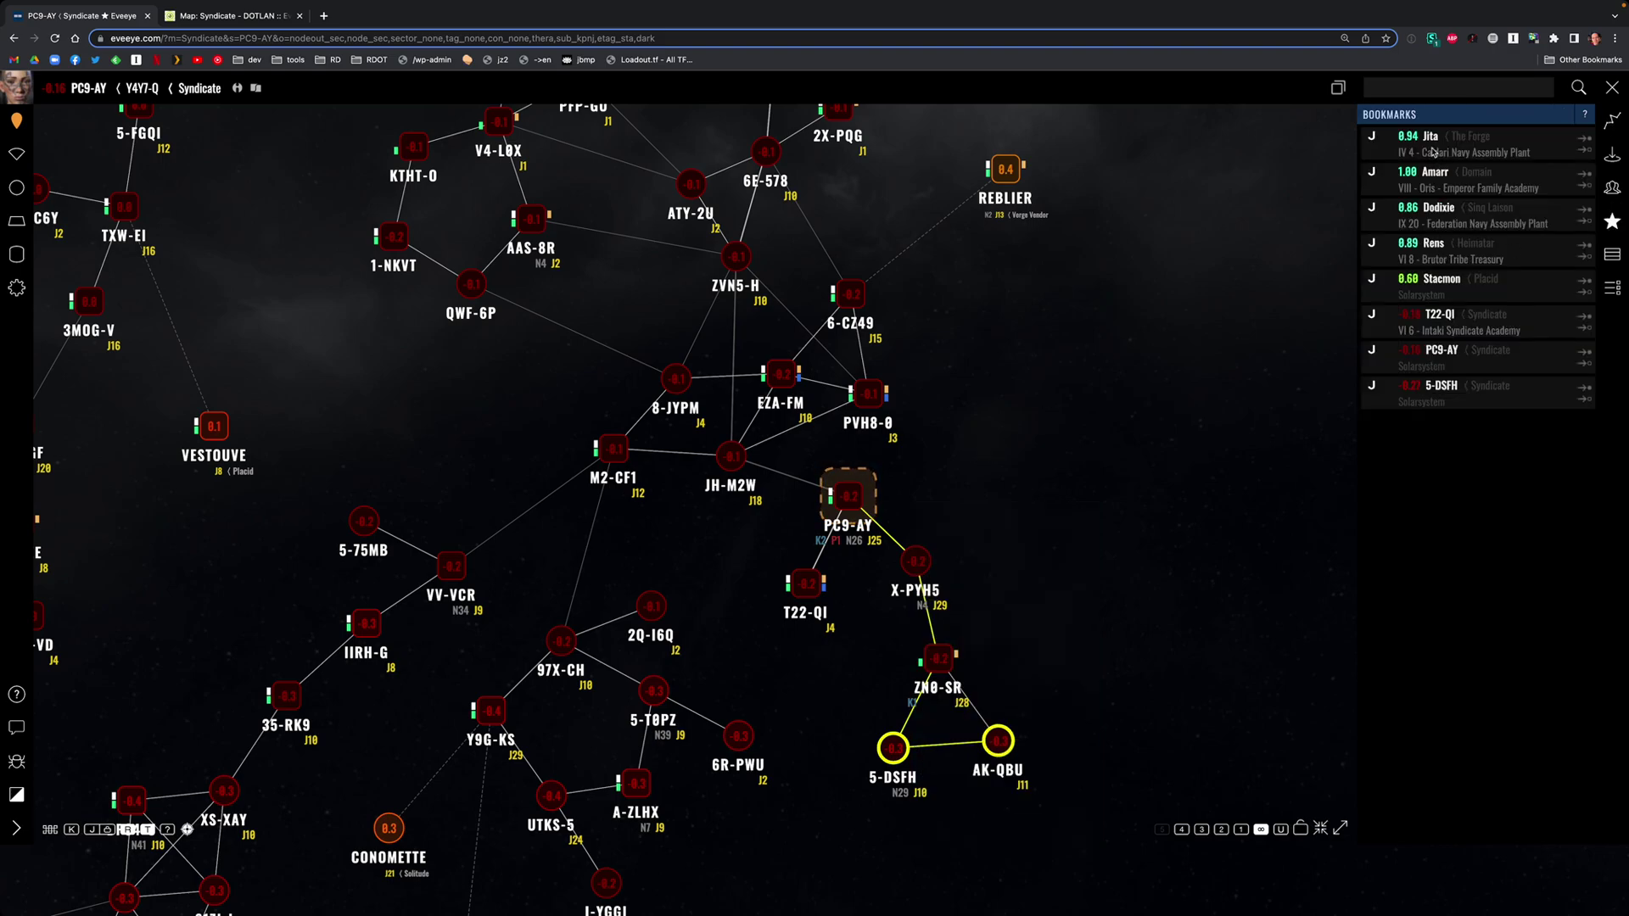
pyautogui.rightClick(1432, 279)
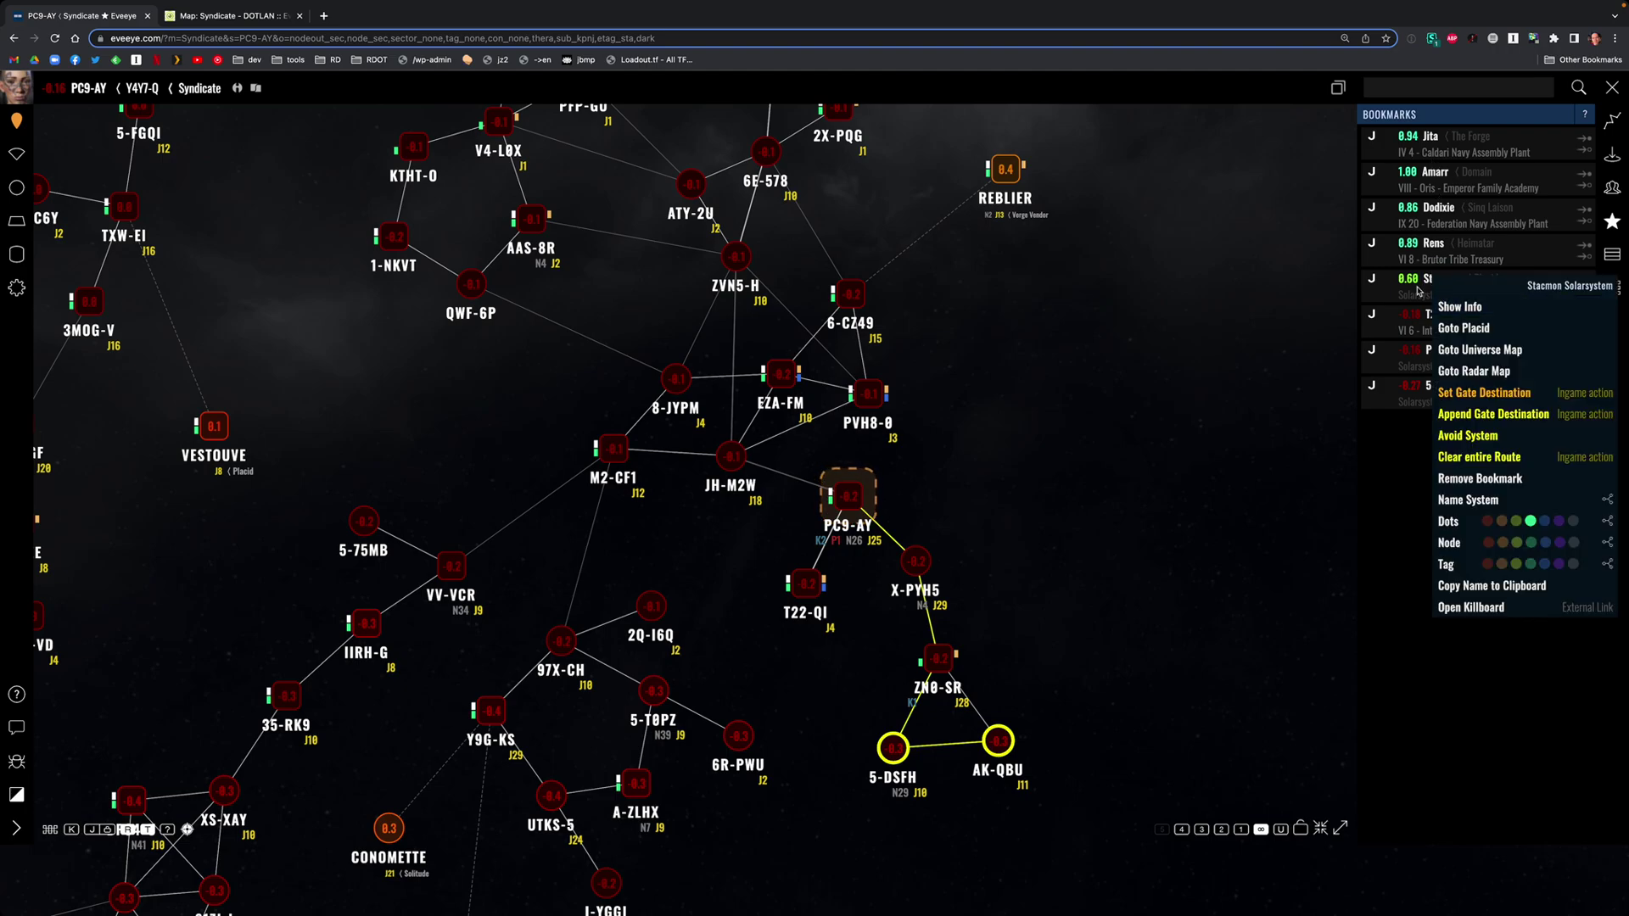
pyautogui.click(1416, 287)
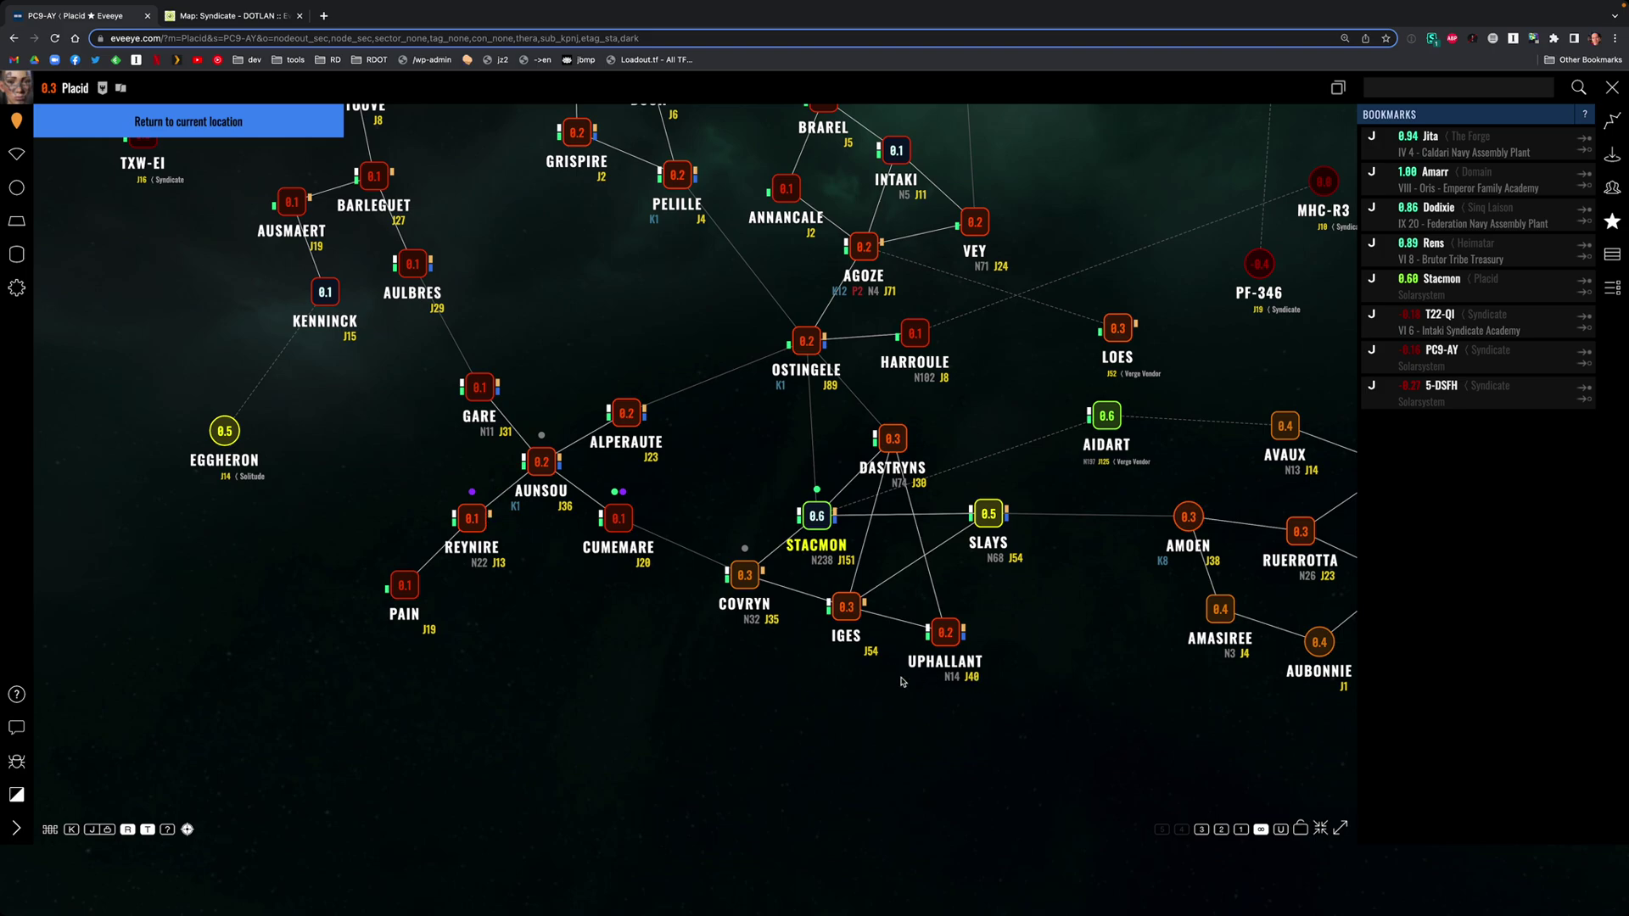
# - Look through the map selection list and the custom map data options beside the Placid region map
pyautogui.moveTo(701, 643)
pyautogui.mouseDown()
pyautogui.moveTo(758, 678)
pyautogui.moveTo(724, 653)
pyautogui.mouseUp()
pyautogui.scroll(3, 758, 678)
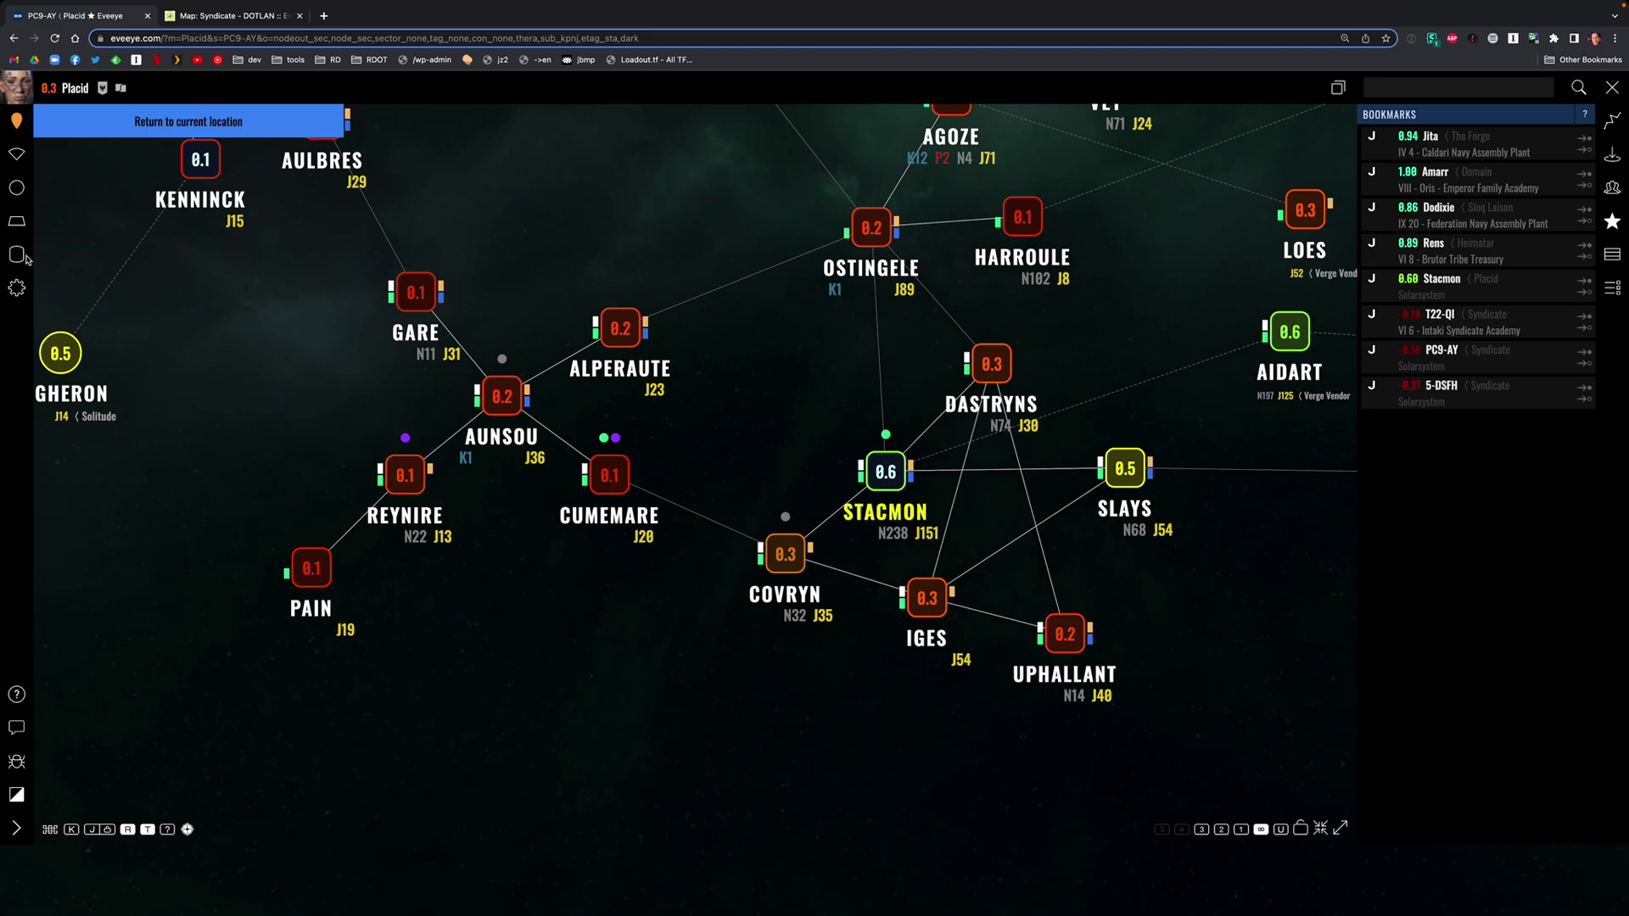
pyautogui.click(16, 224)
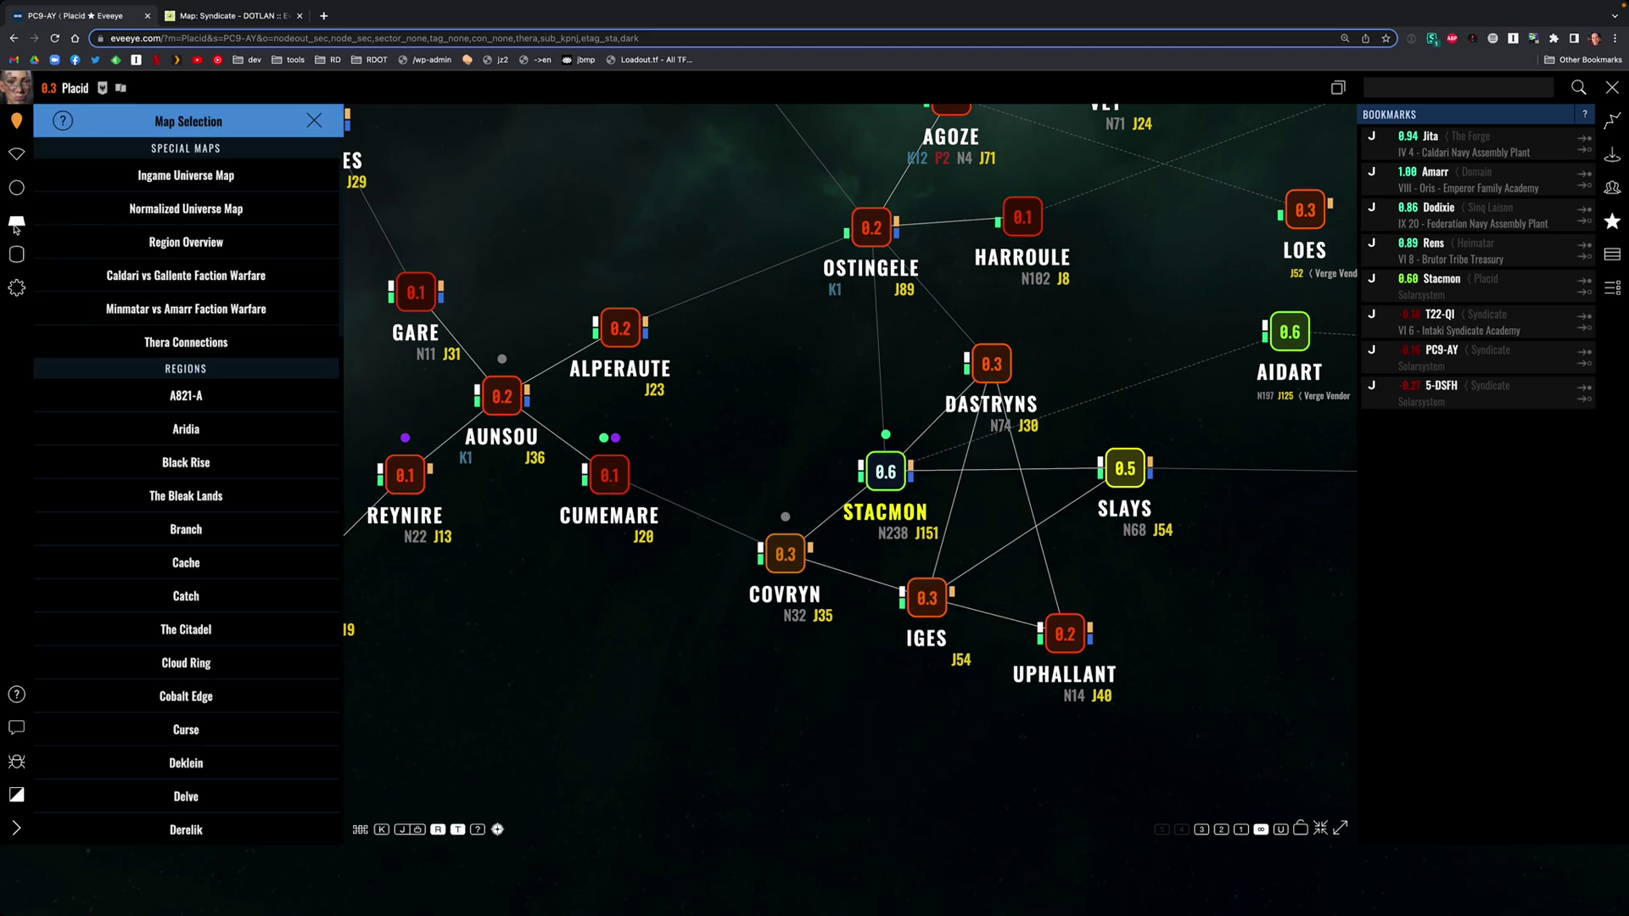
pyautogui.click(15, 224)
pyautogui.click(16, 254)
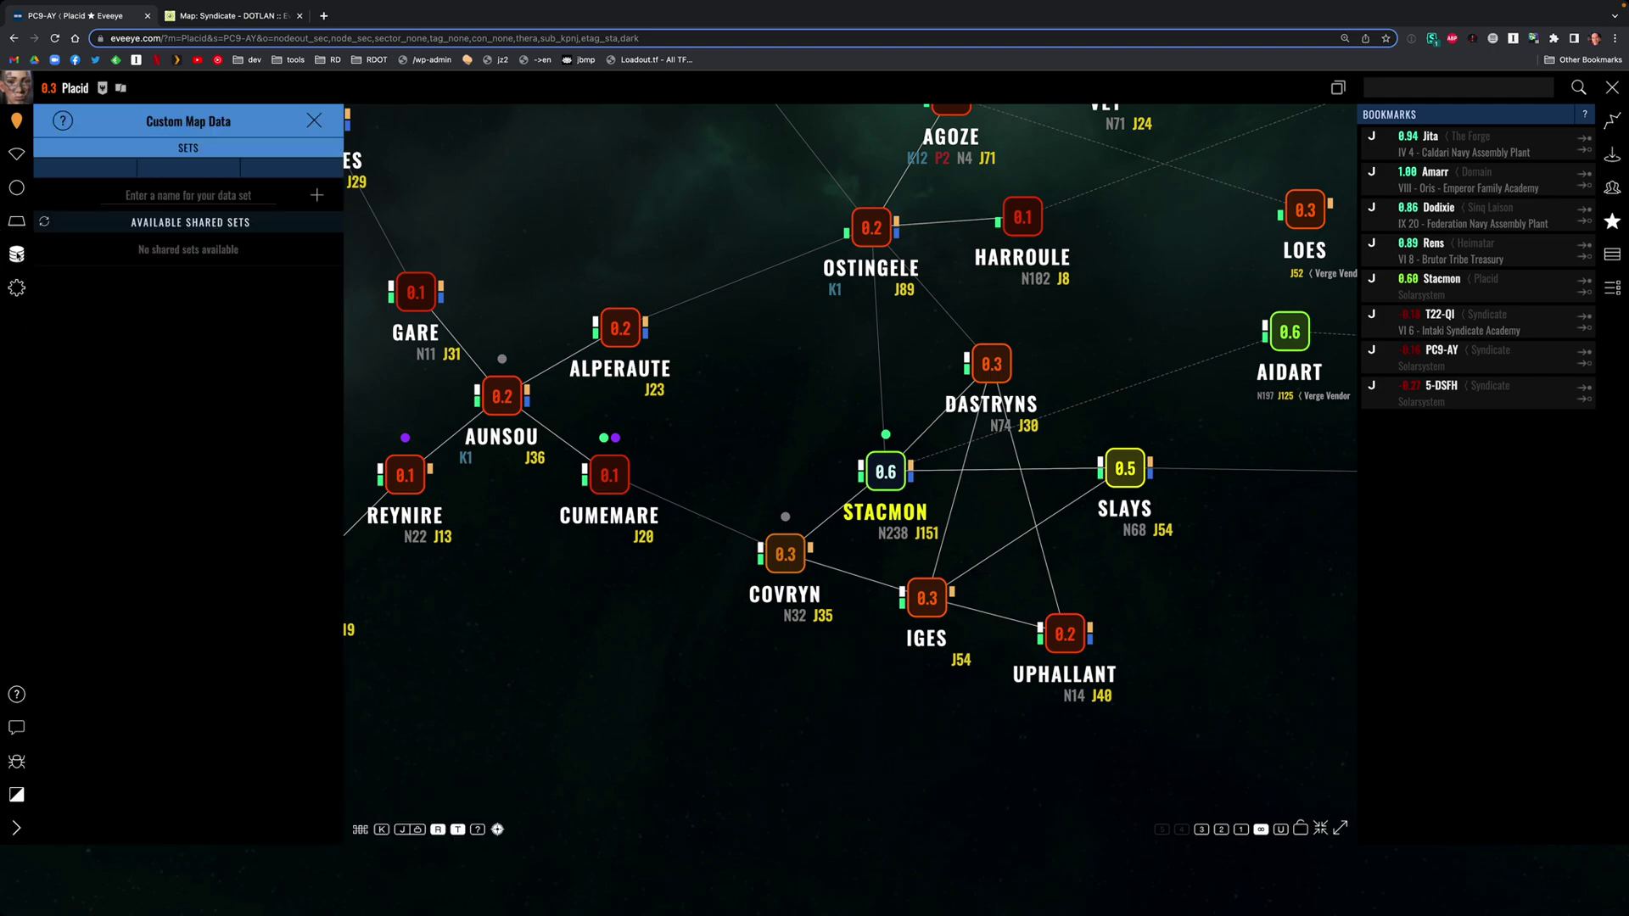
pyautogui.click(16, 253)
# - In the node data displays, fill the system nodes by NPC Pirates and by Recent Jumps
pyautogui.click(17, 187)
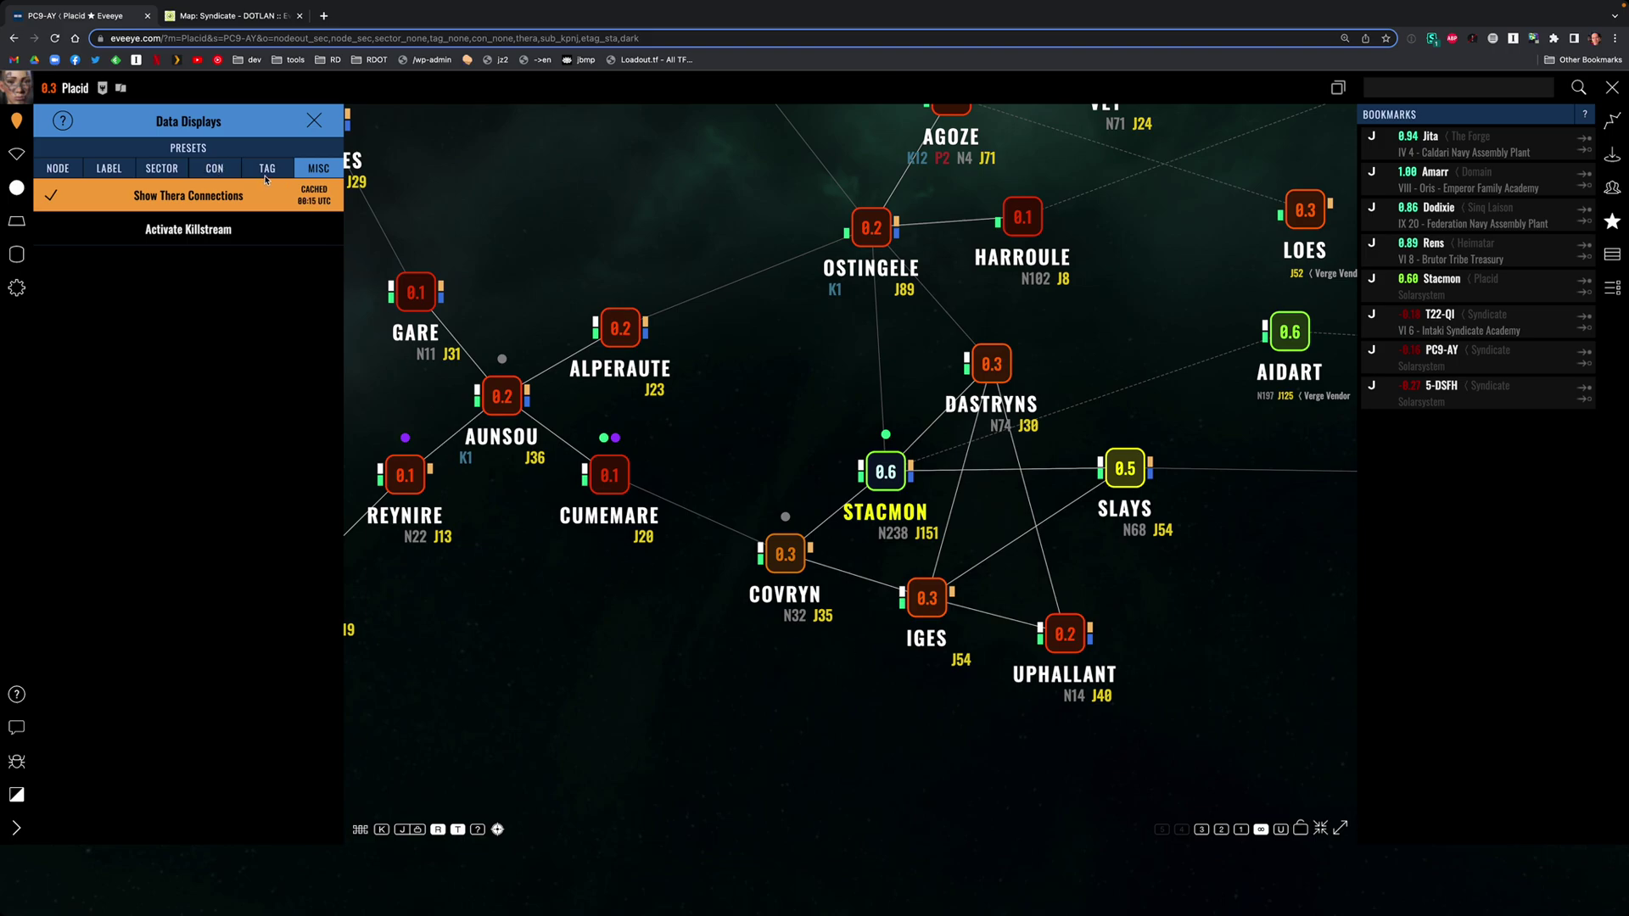
pyautogui.click(52, 169)
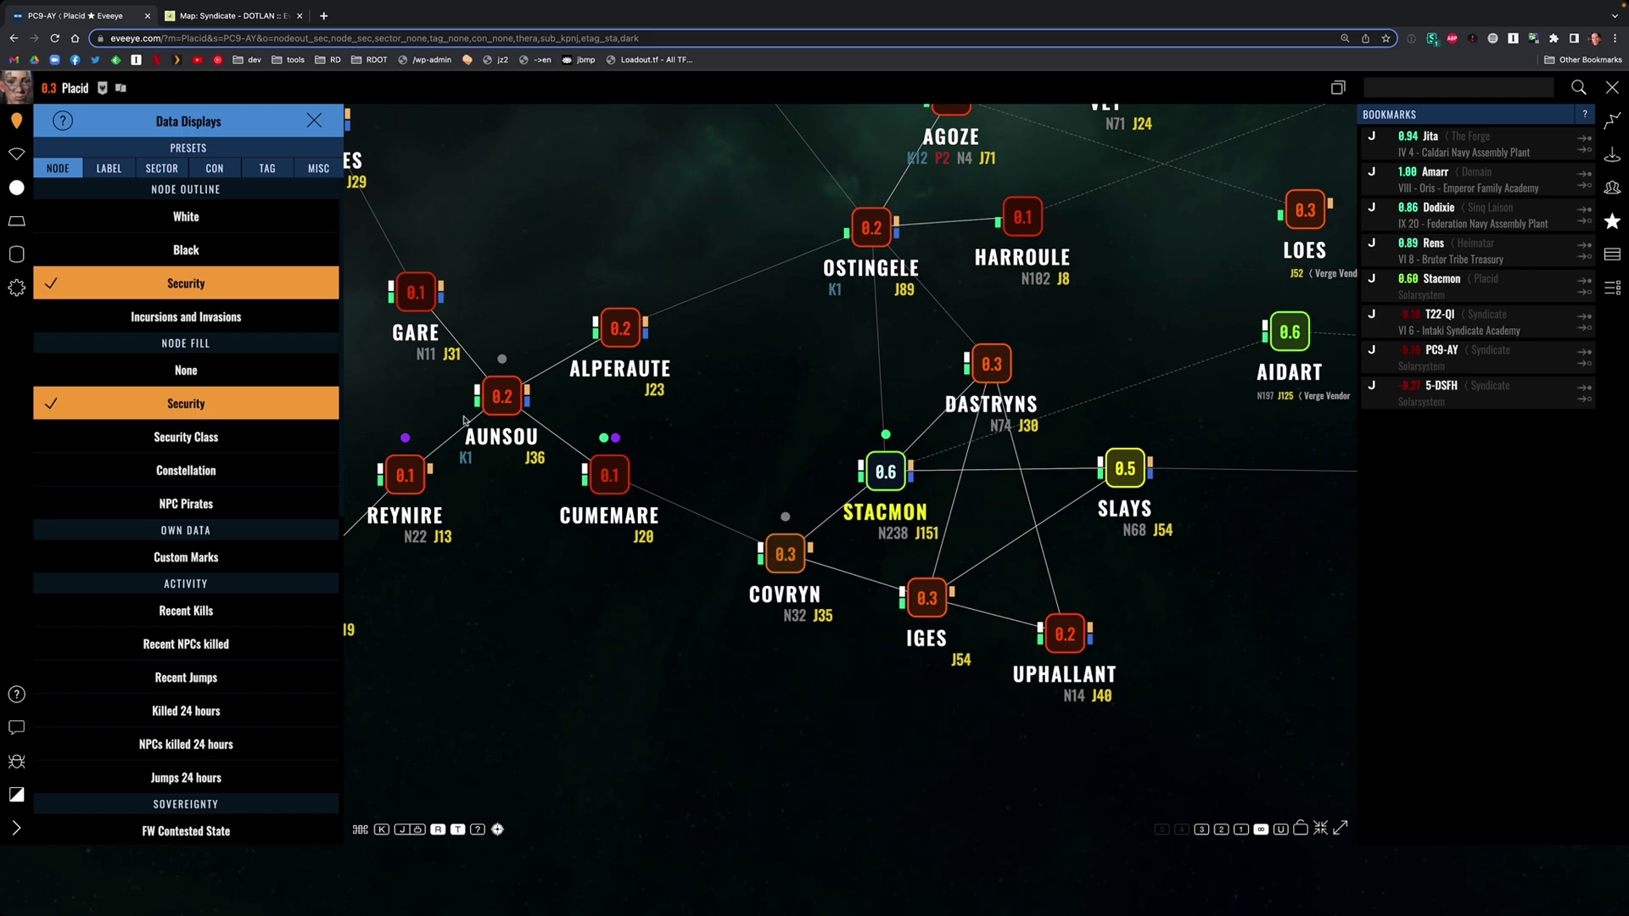
pyautogui.click(210, 507)
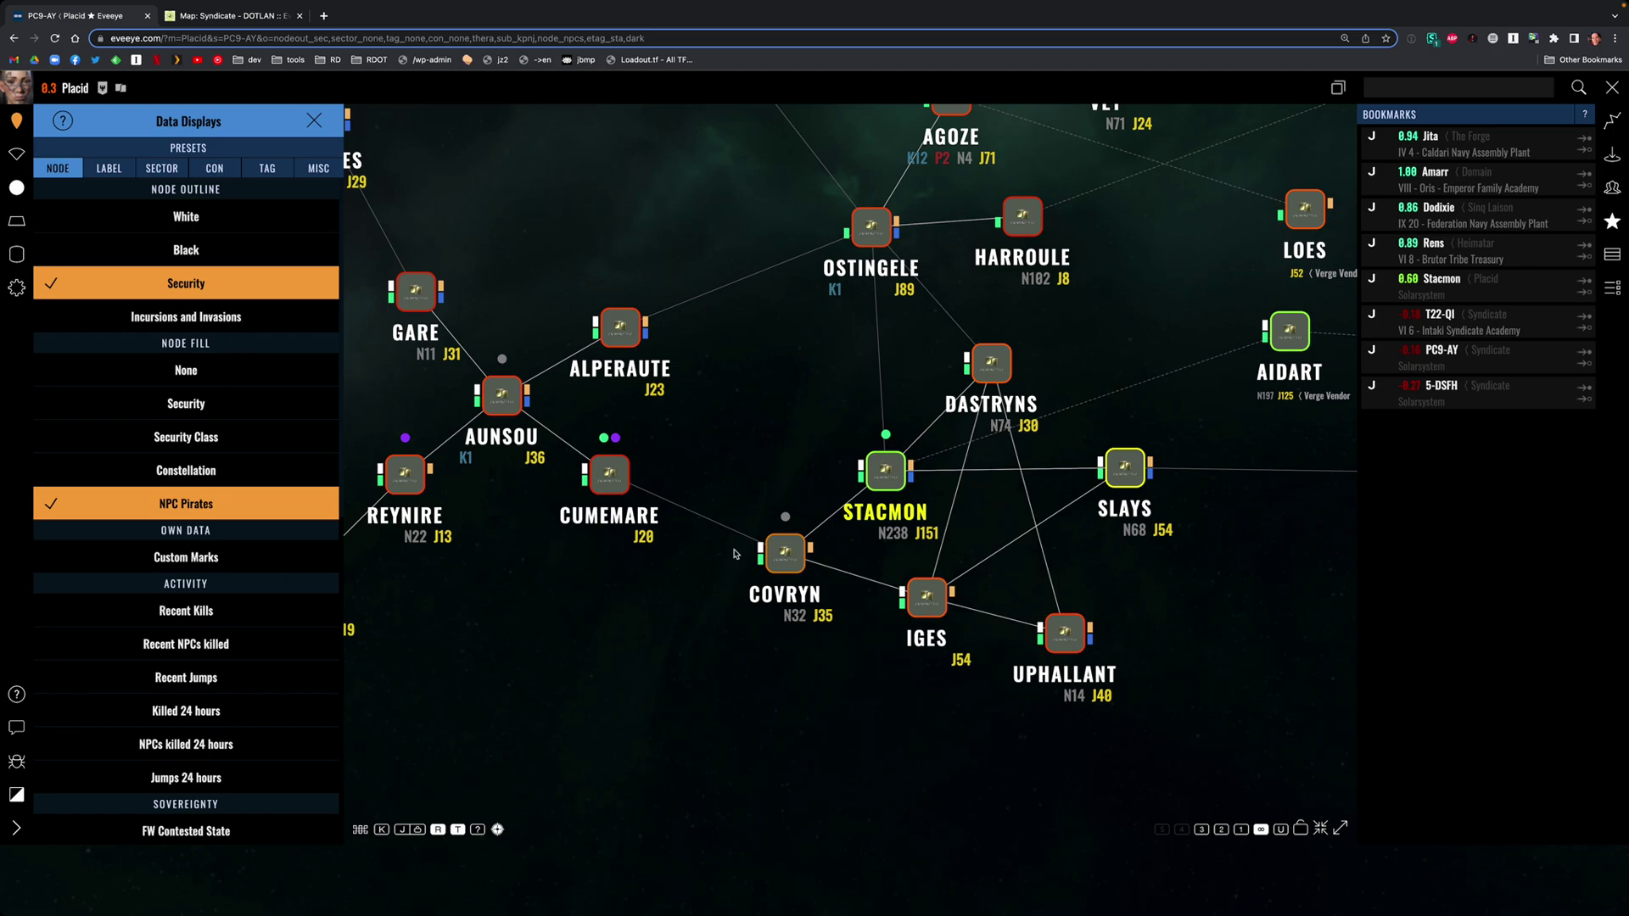
pyautogui.click(203, 683)
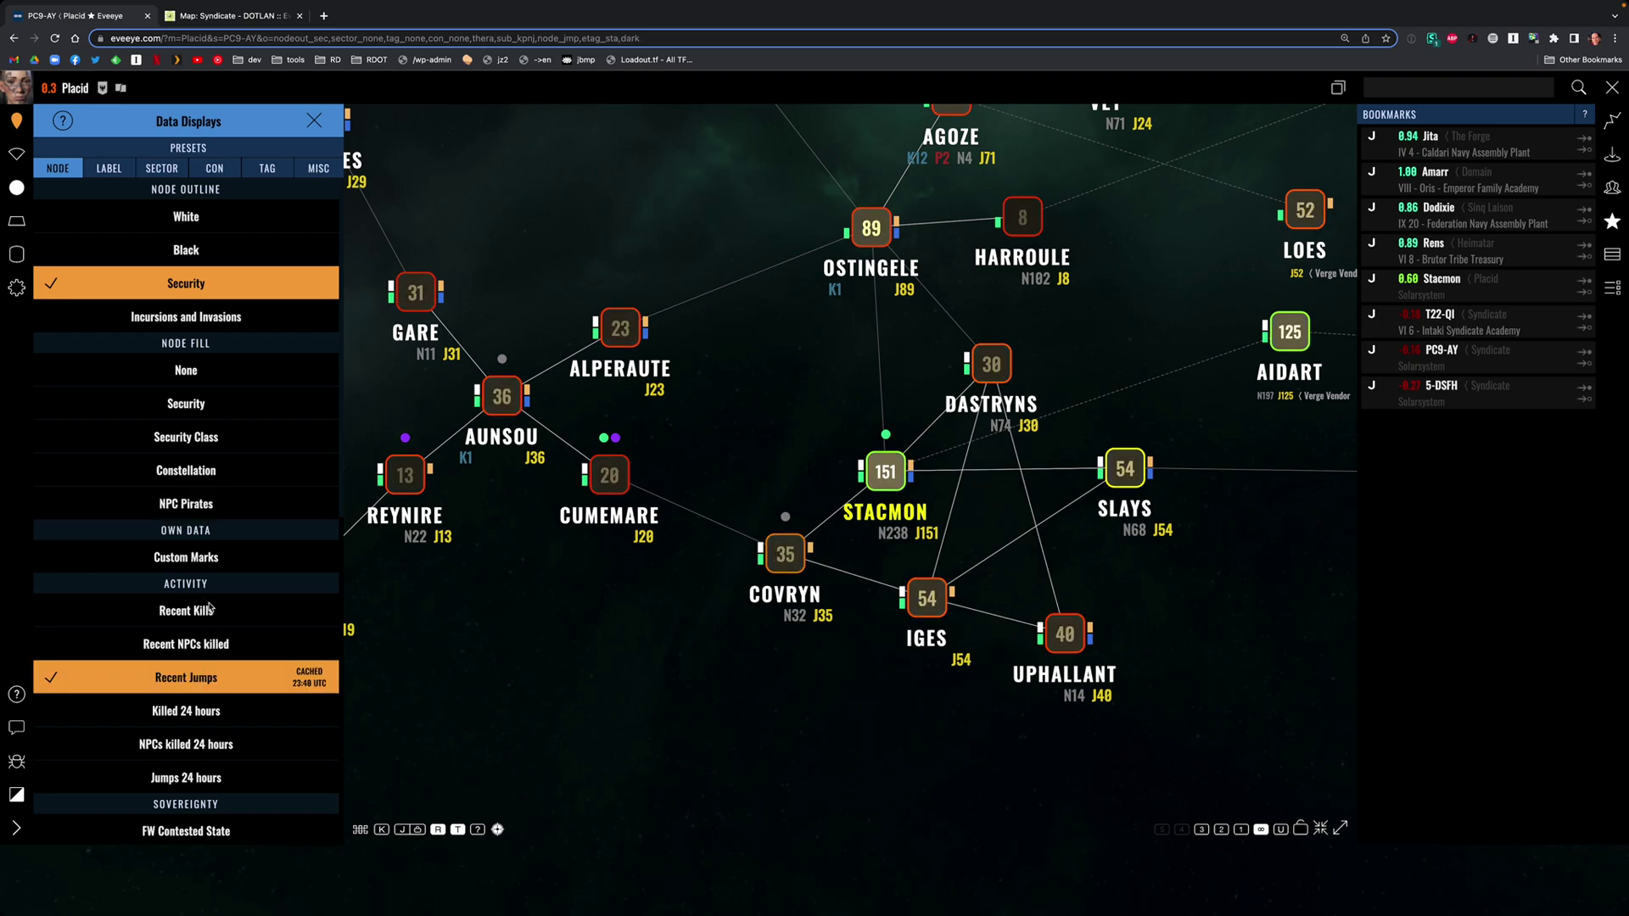
# - Fill the nodes in turn by Killed 24 hours, NPCs killed 24 hours, Recent NPCs killed and Recent Kills
pyautogui.click(159, 715)
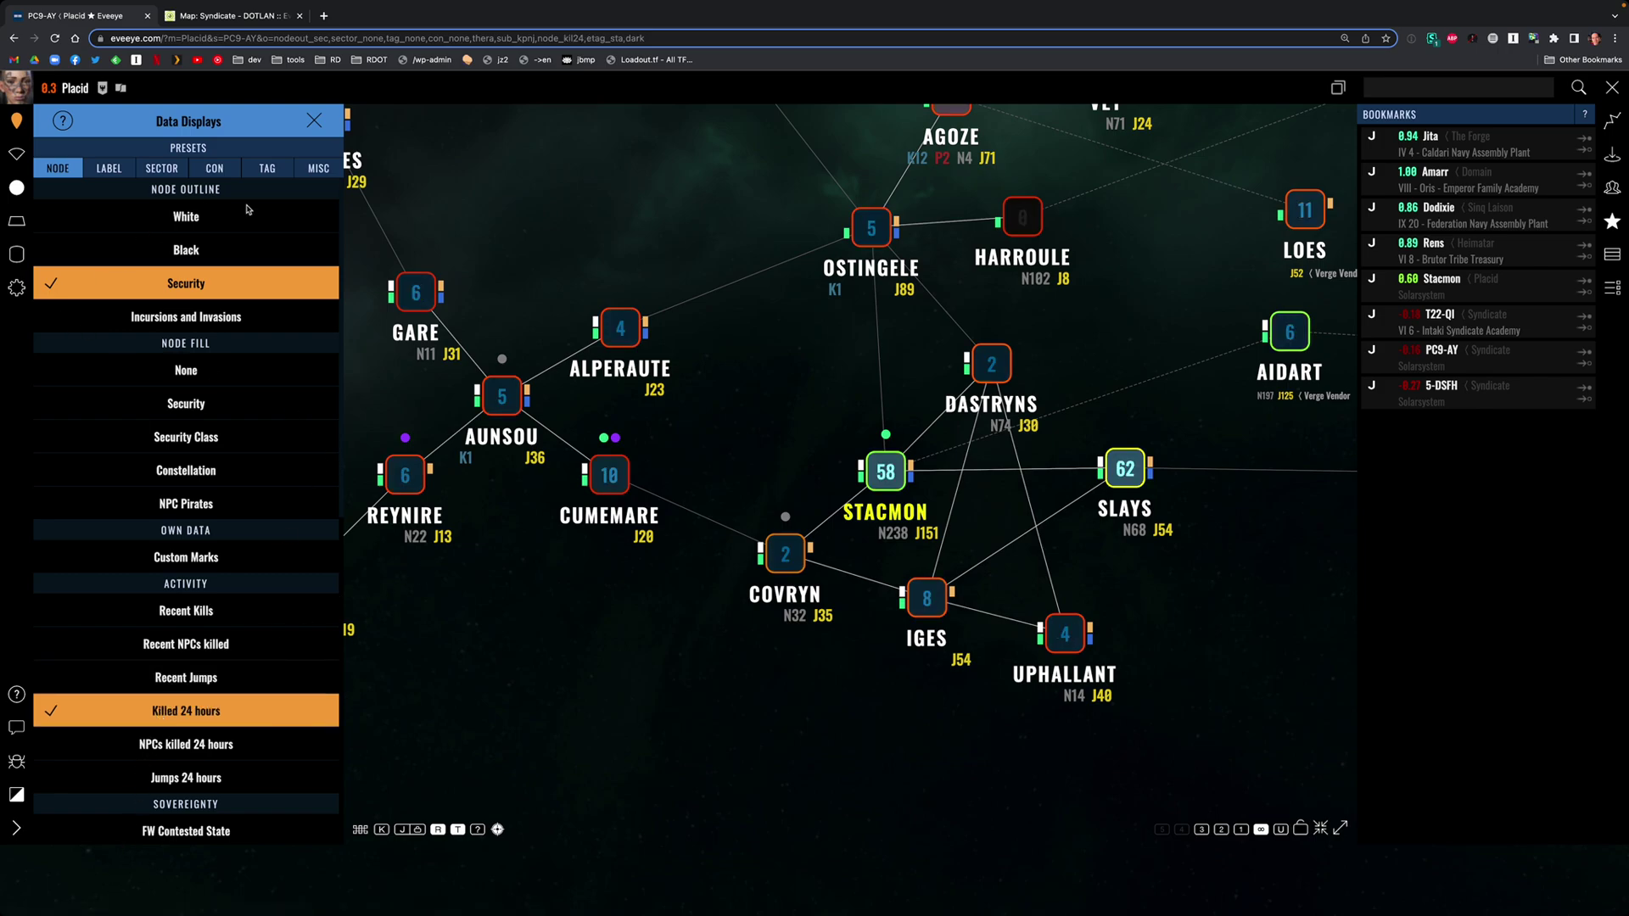
pyautogui.moveTo(713, 697); pyautogui.dragTo(790, 694)
pyautogui.click(225, 747)
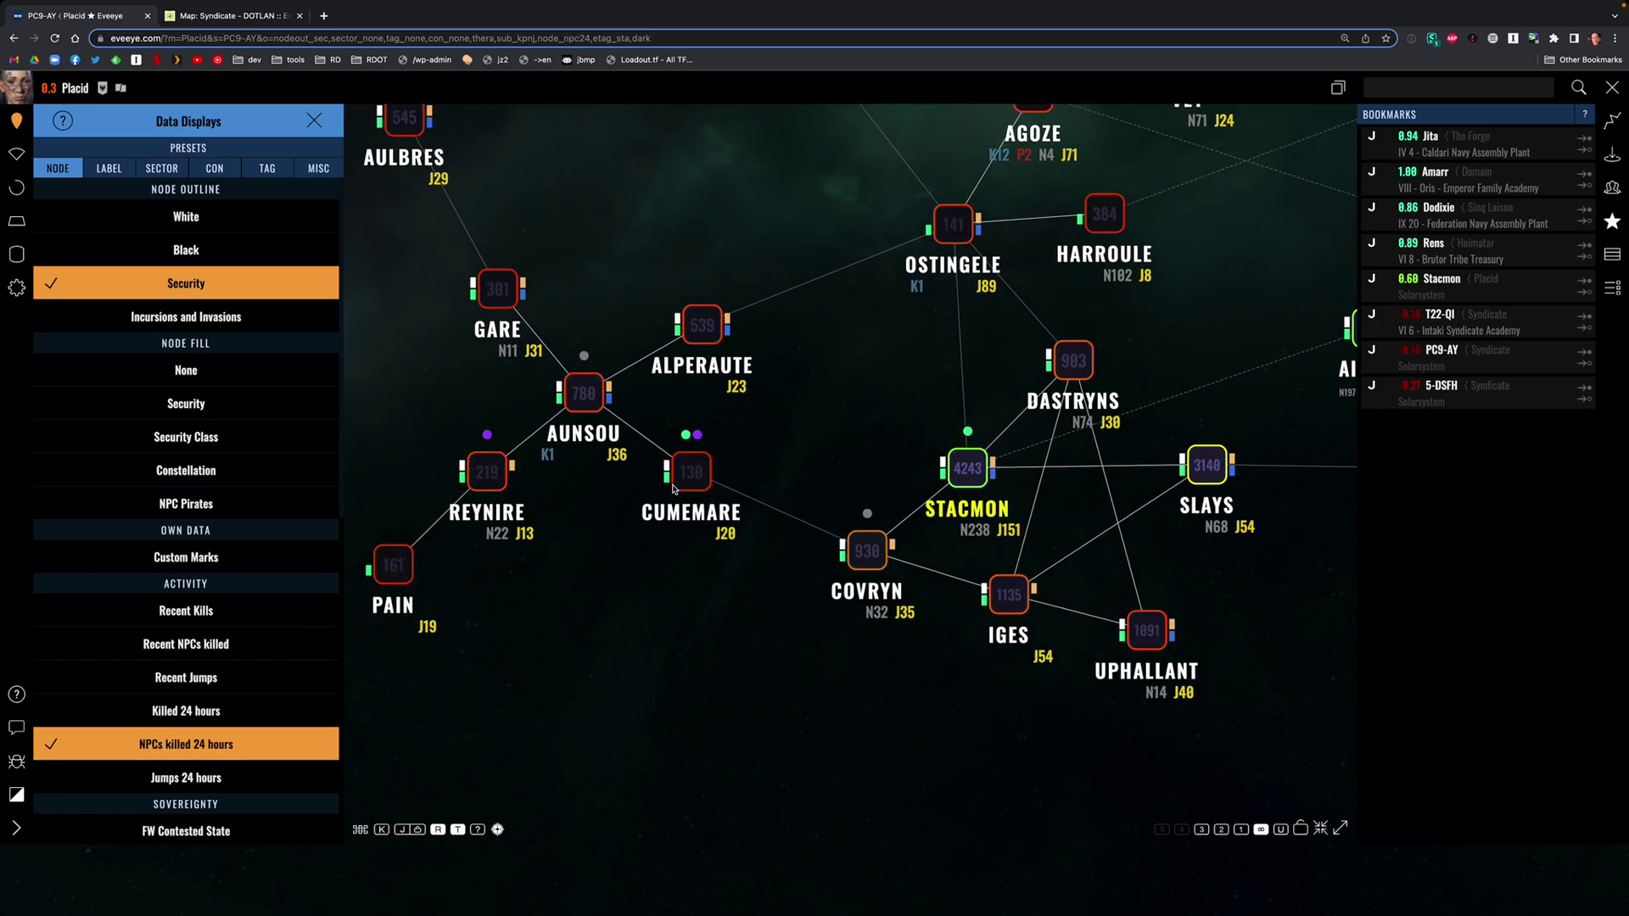
pyautogui.click(210, 650)
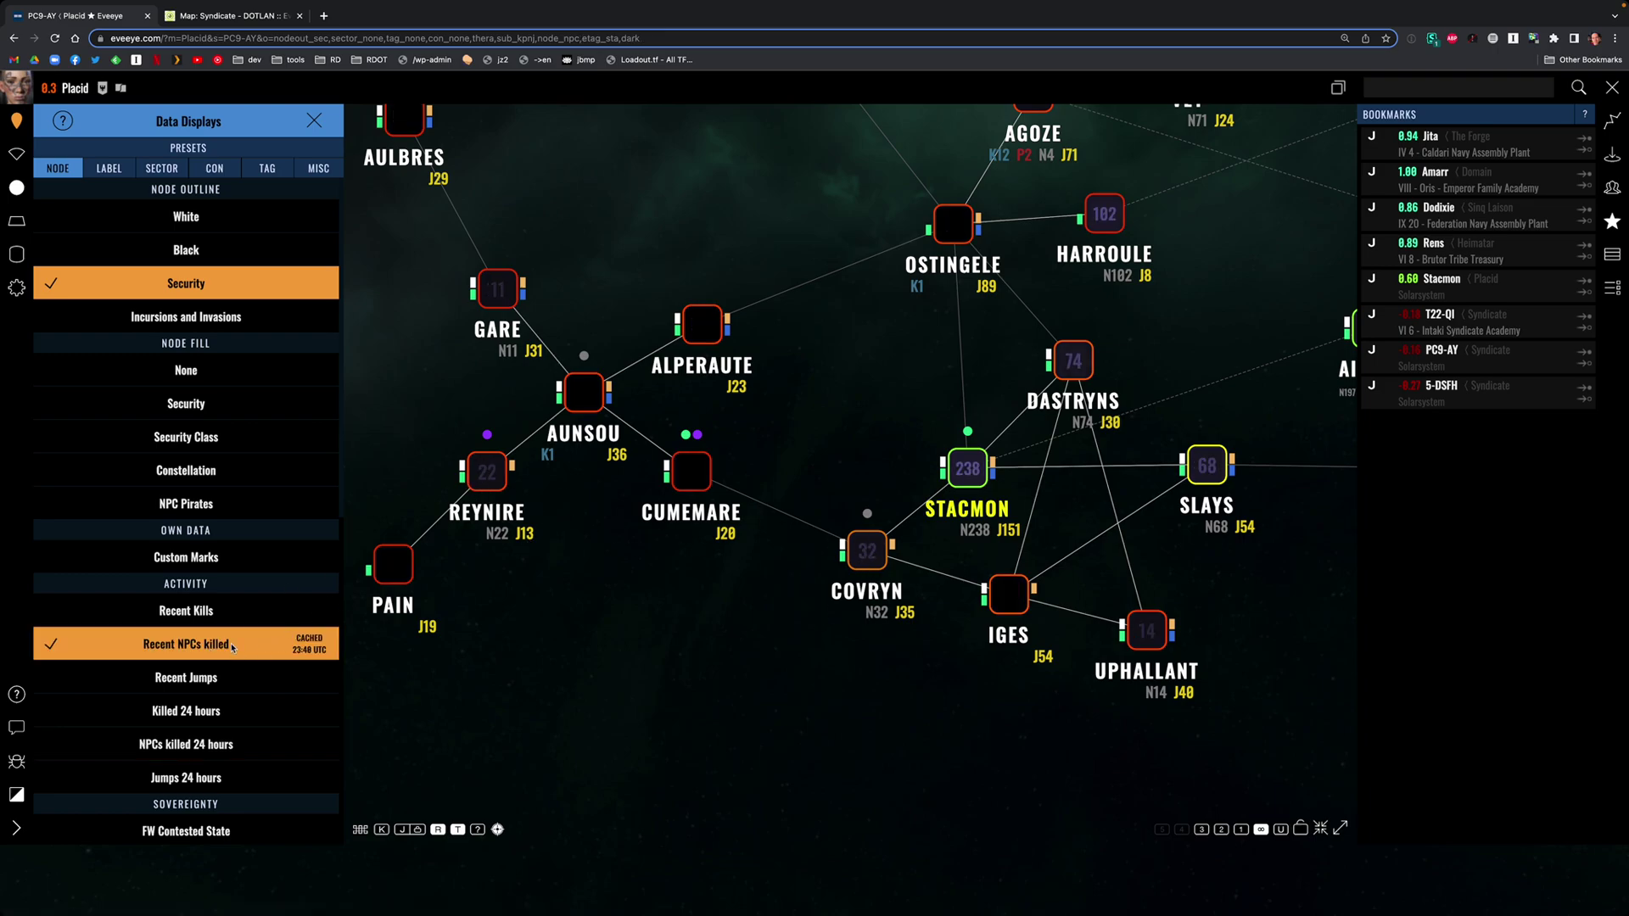
pyautogui.click(187, 612)
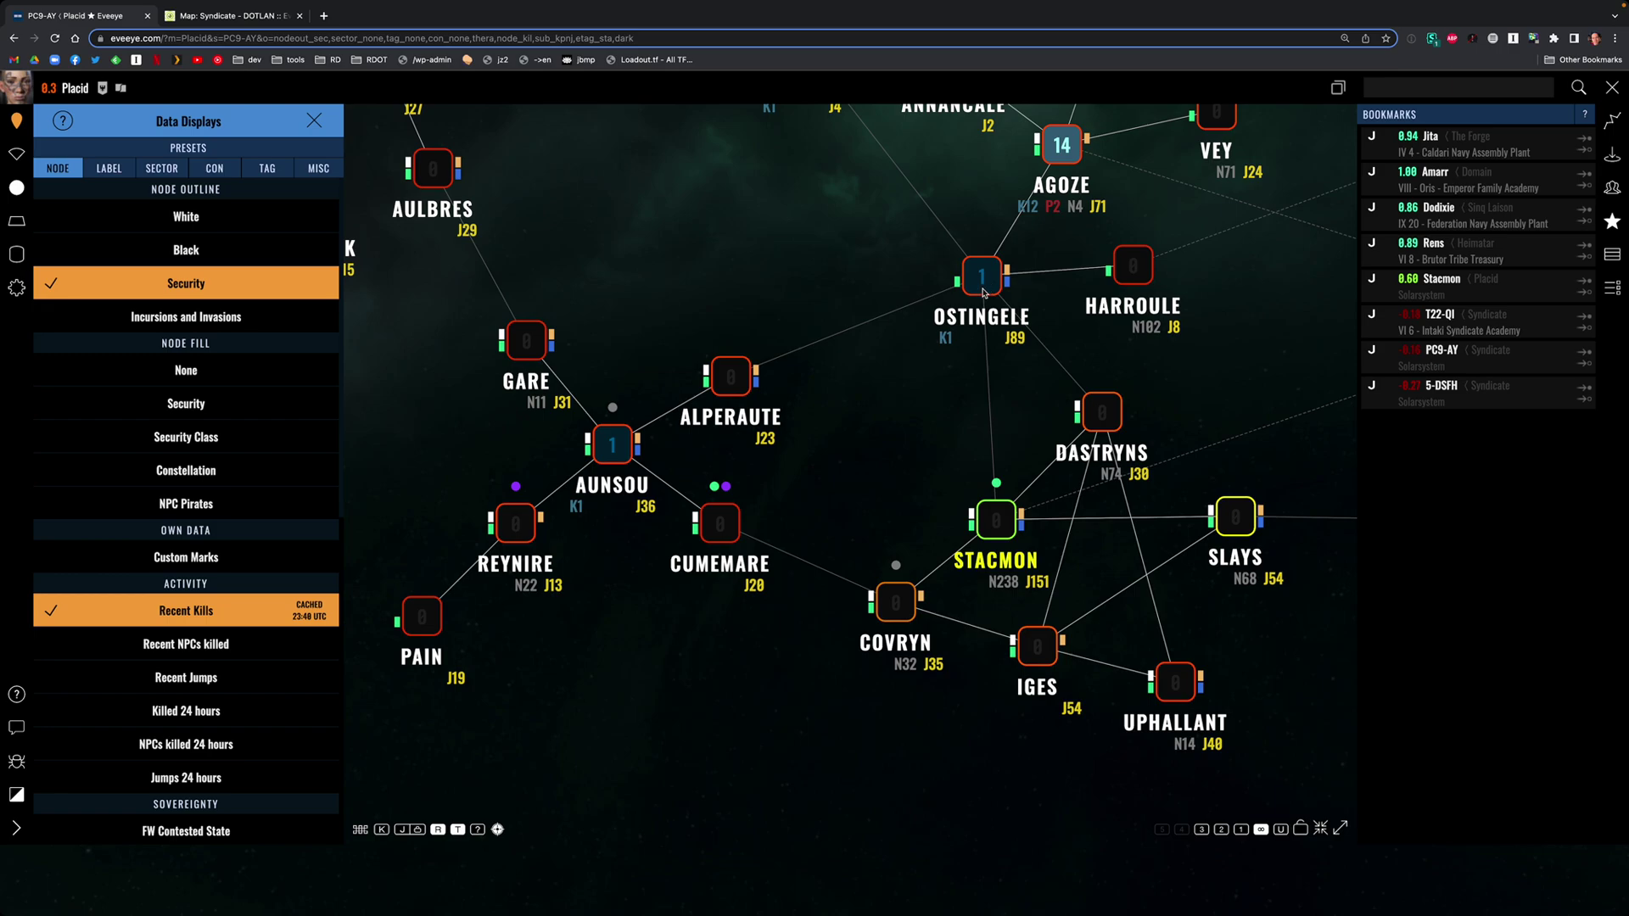
# - Compare the node fills Killed 24 hours and Recent Kills, and restore the Security fill
pyautogui.click(168, 718)
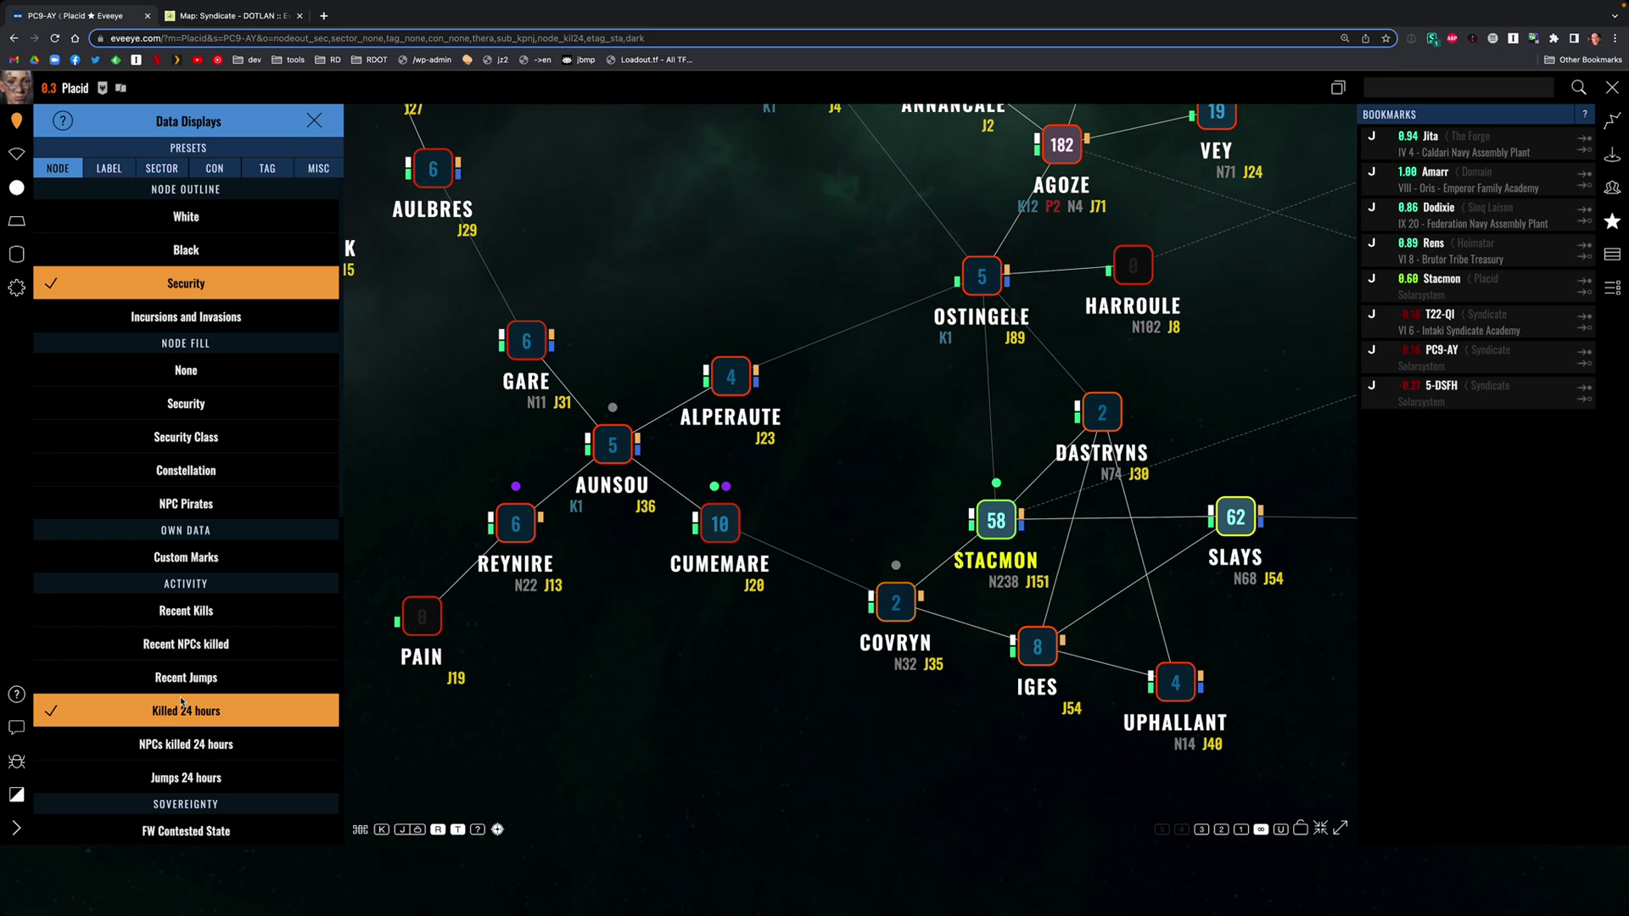
pyautogui.click(190, 620)
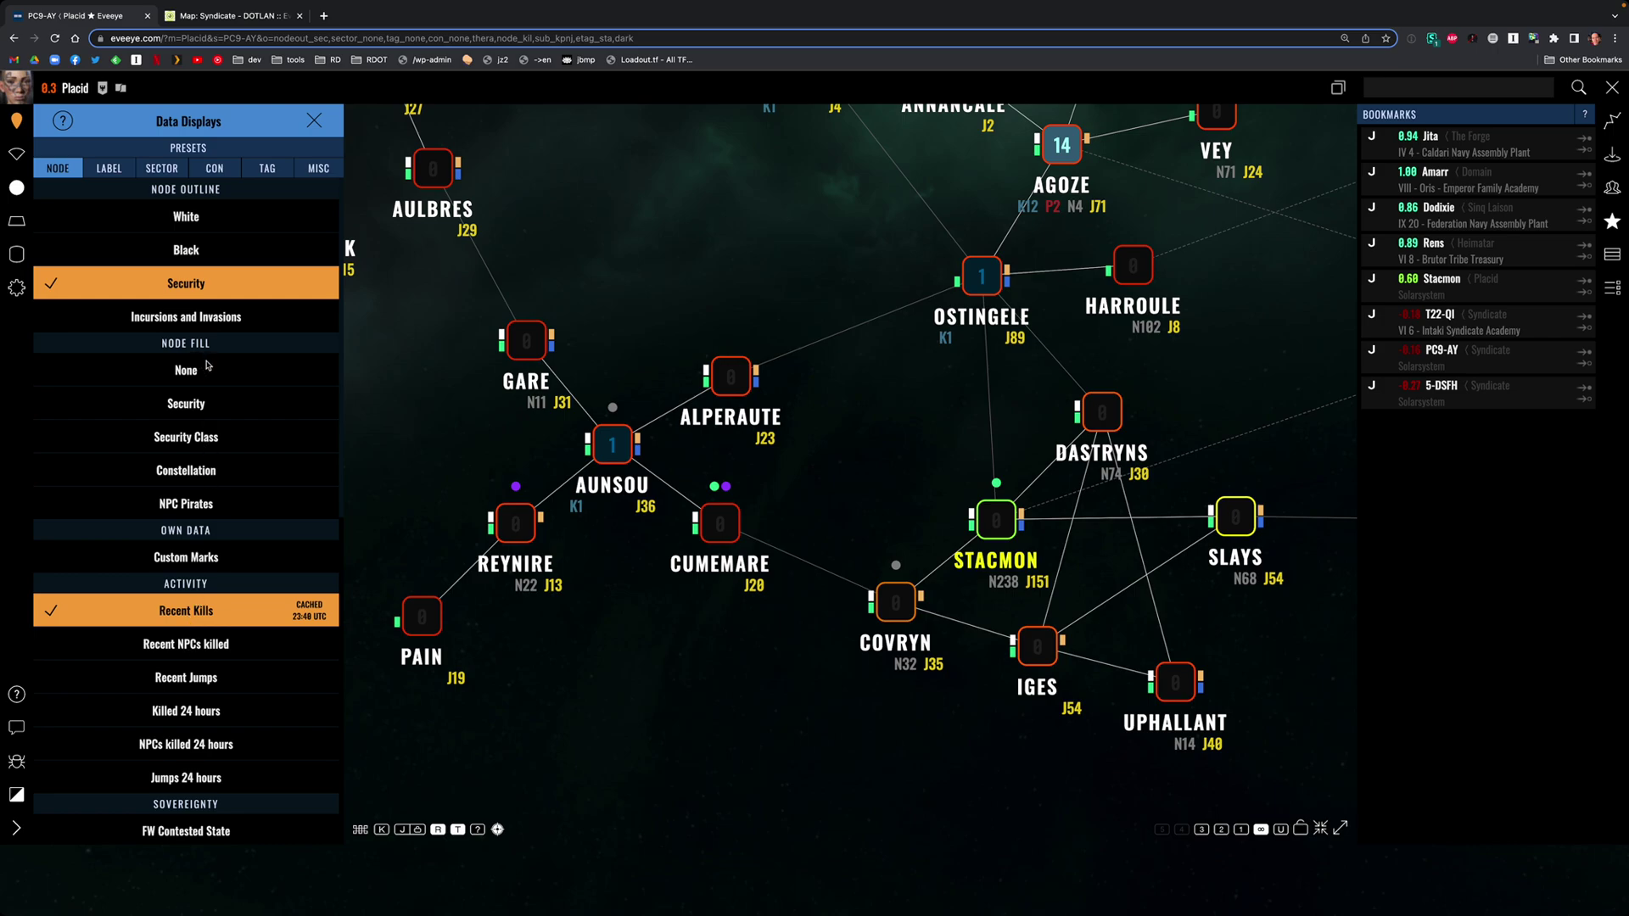
pyautogui.click(213, 405)
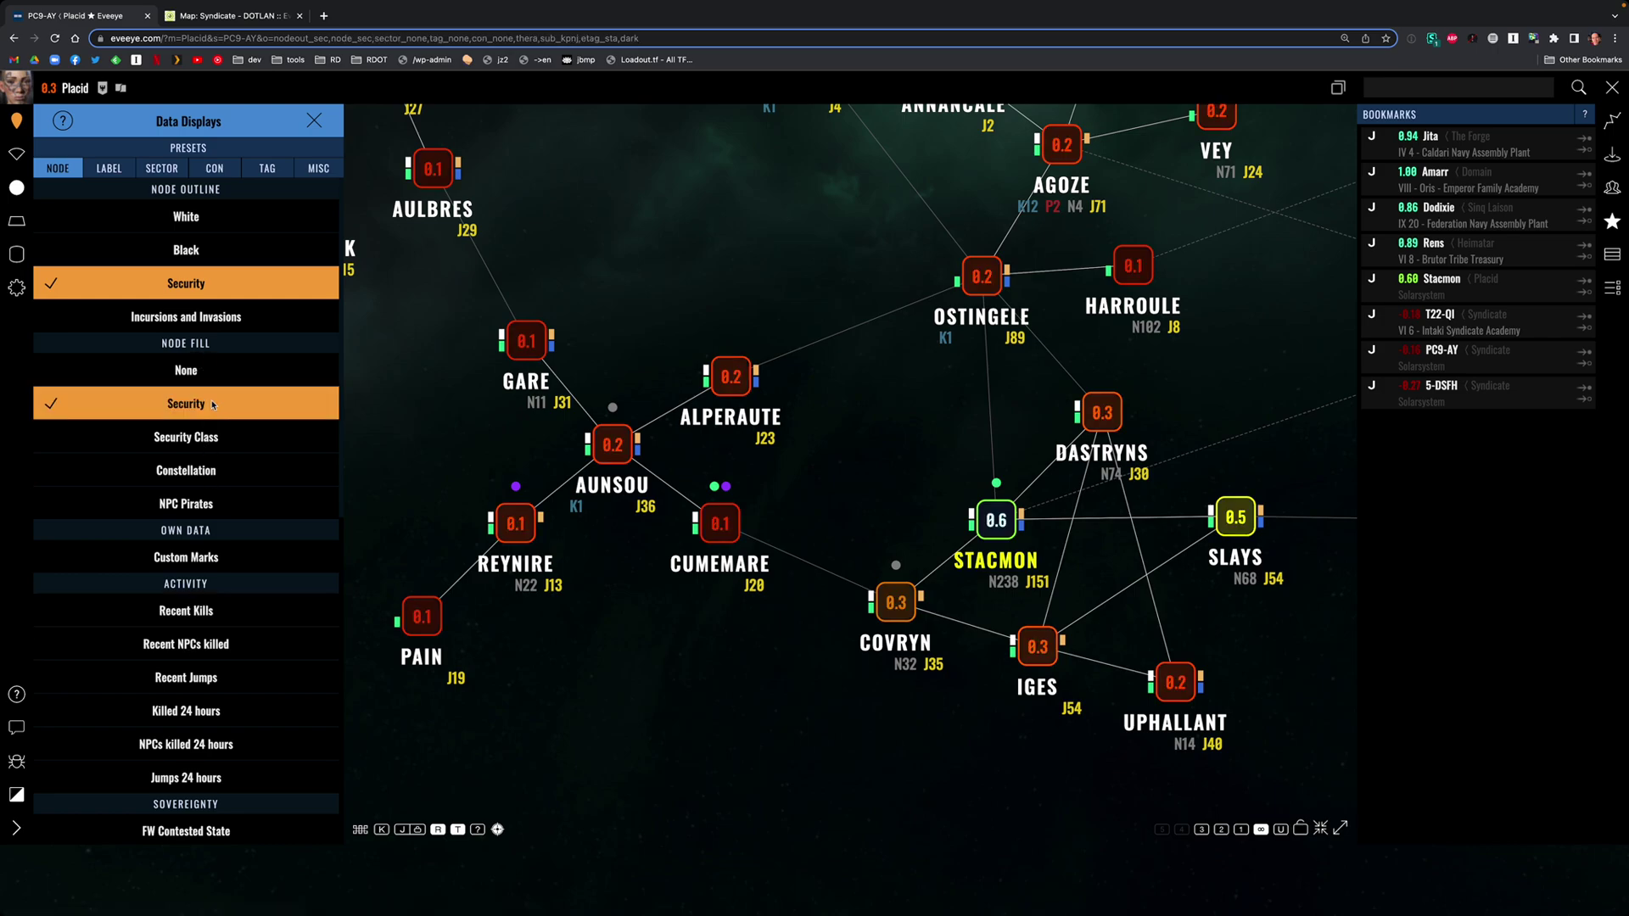
# - Try Security and Constellation as the system label data, and restore Recent Activity
pyautogui.click(109, 168)
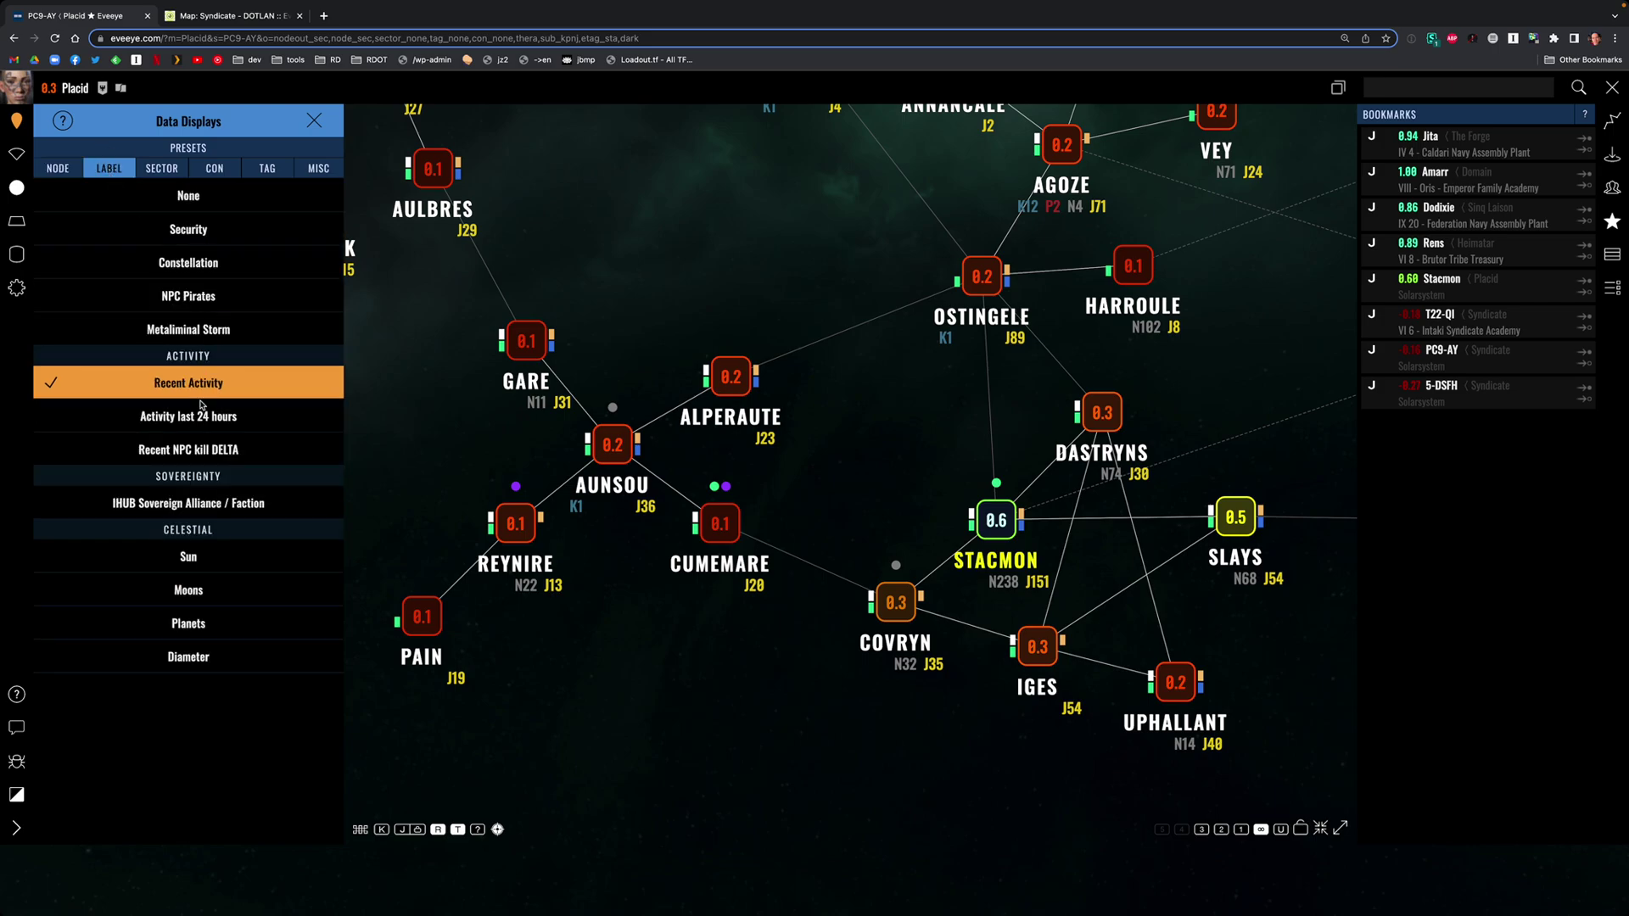
pyautogui.click(193, 227)
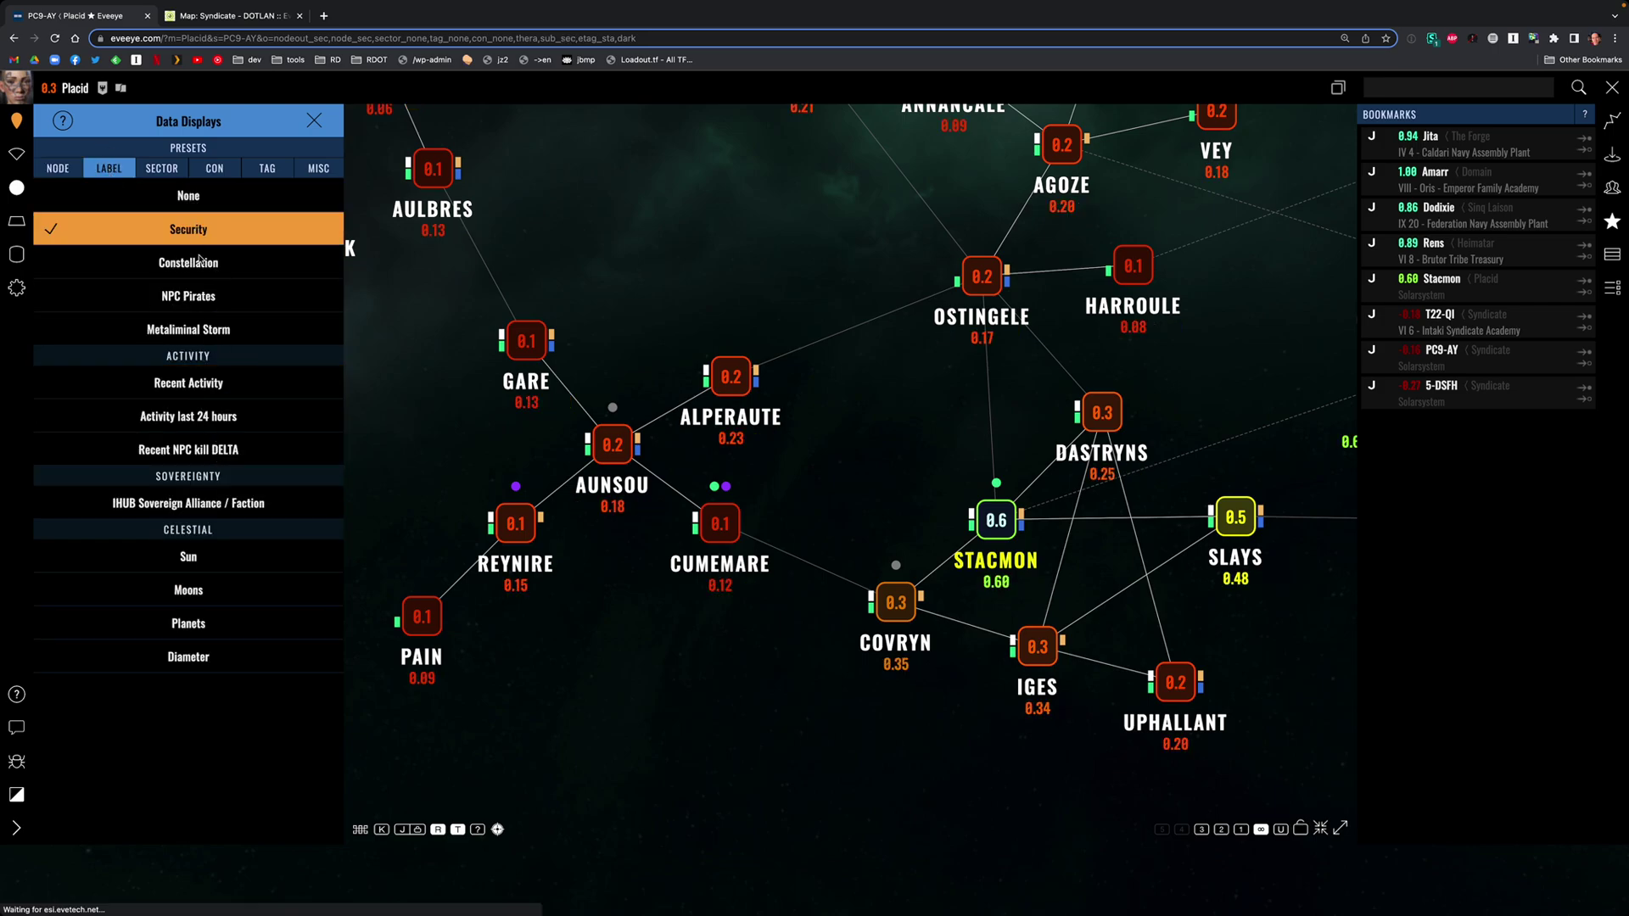
pyautogui.click(202, 264)
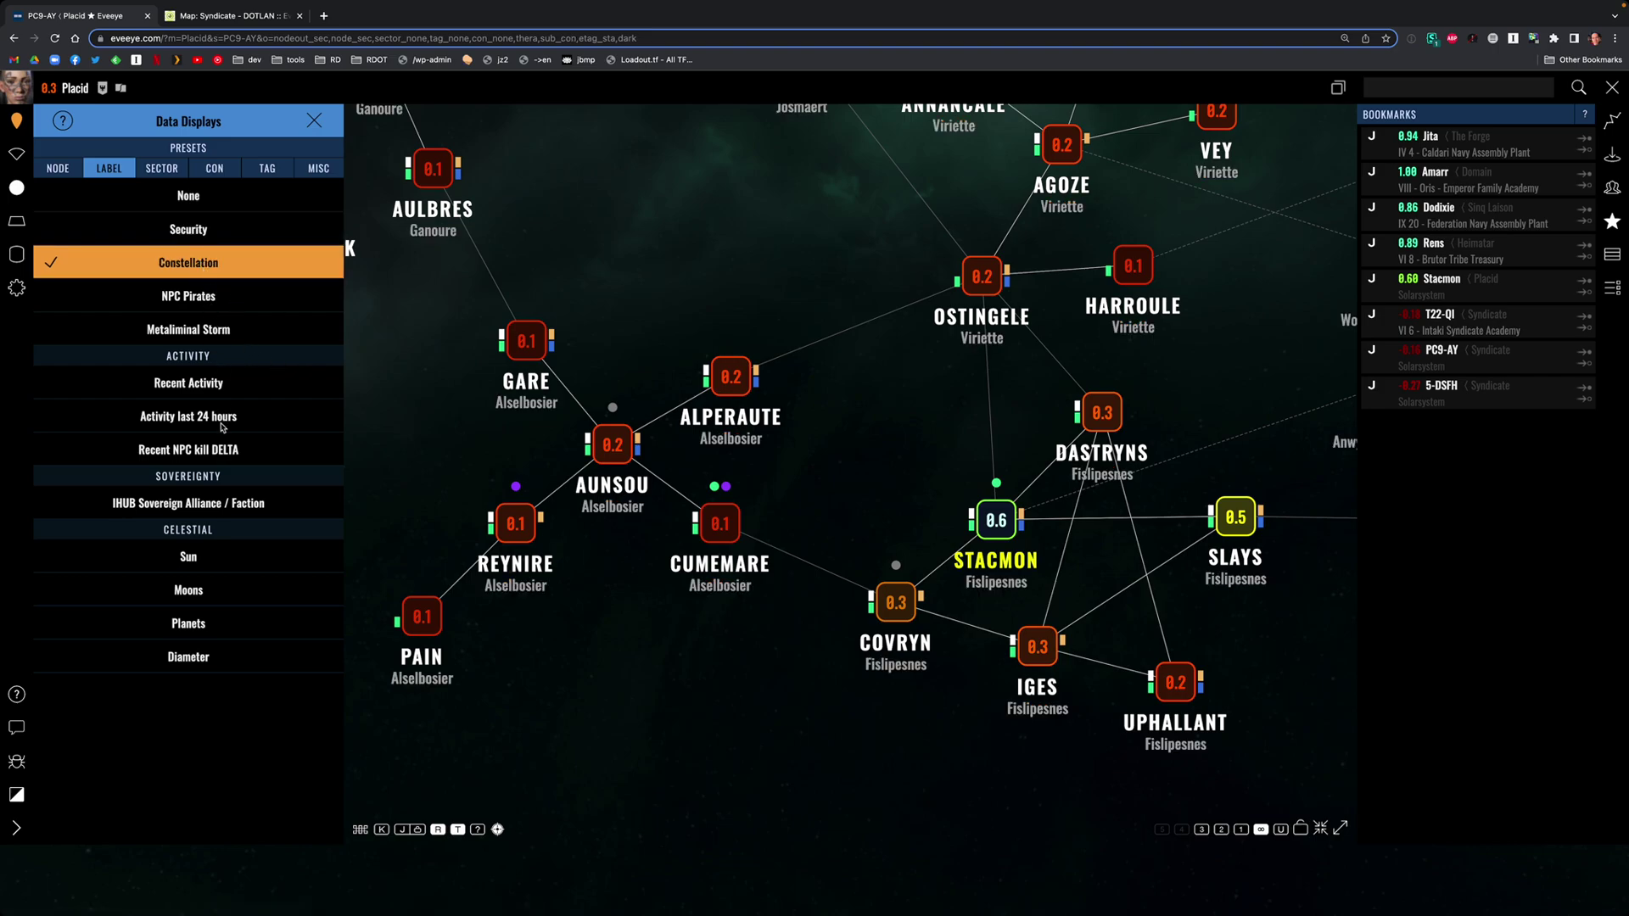
pyautogui.click(209, 384)
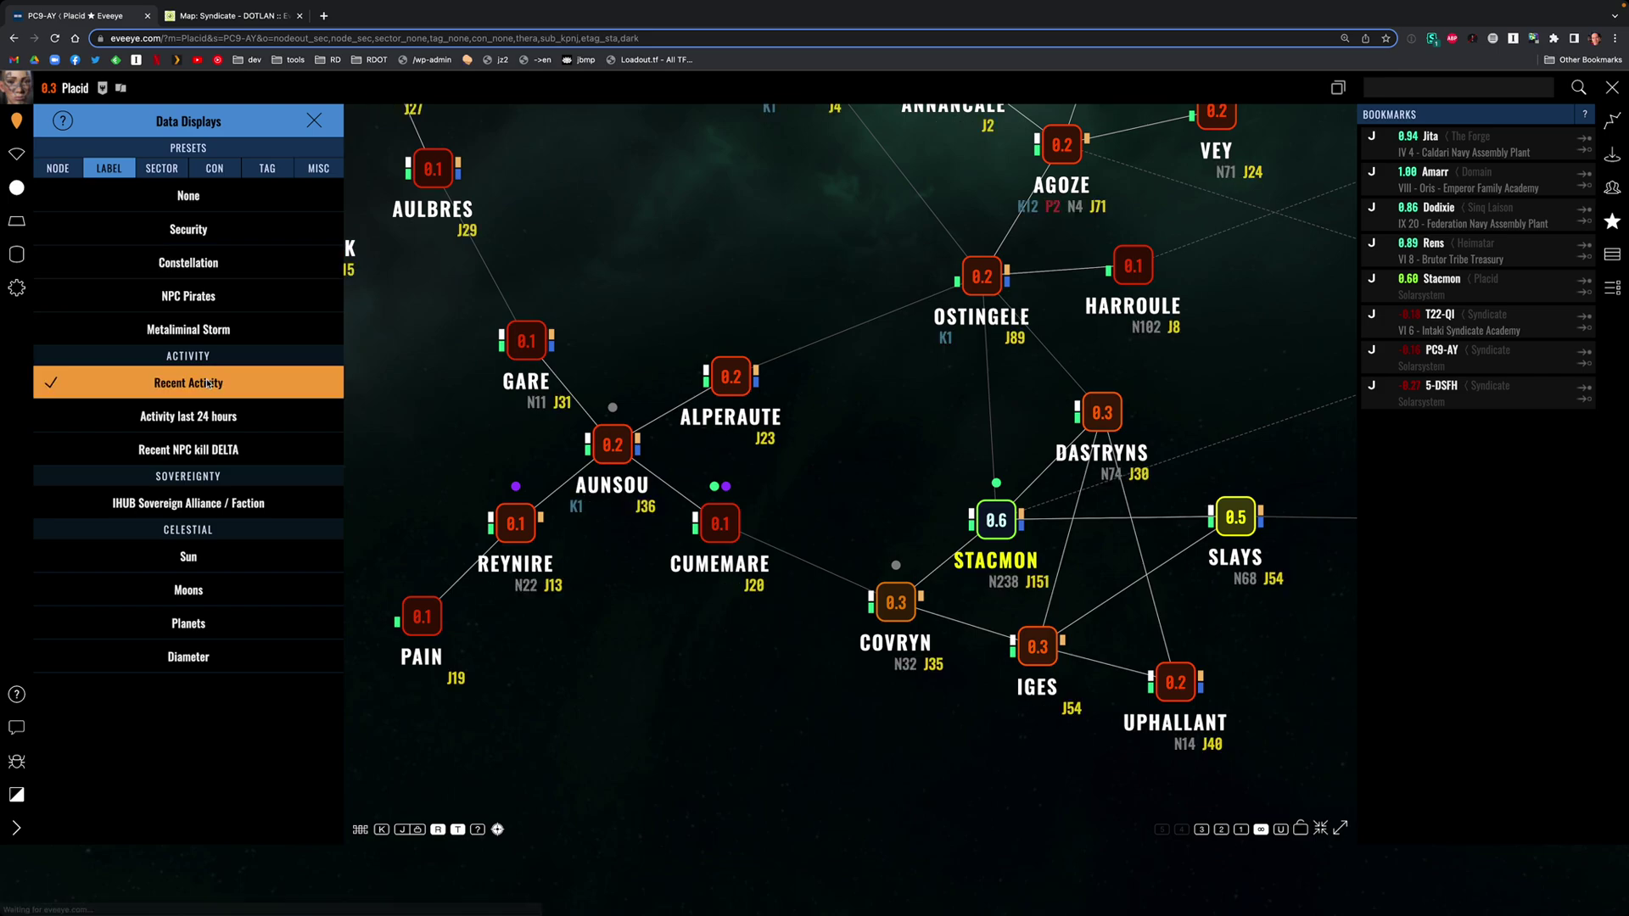
# - Label the systems with Activity last 24 hours and Recent NPC kill DELTA, and return the labels to Recent Activity
pyautogui.click(208, 414)
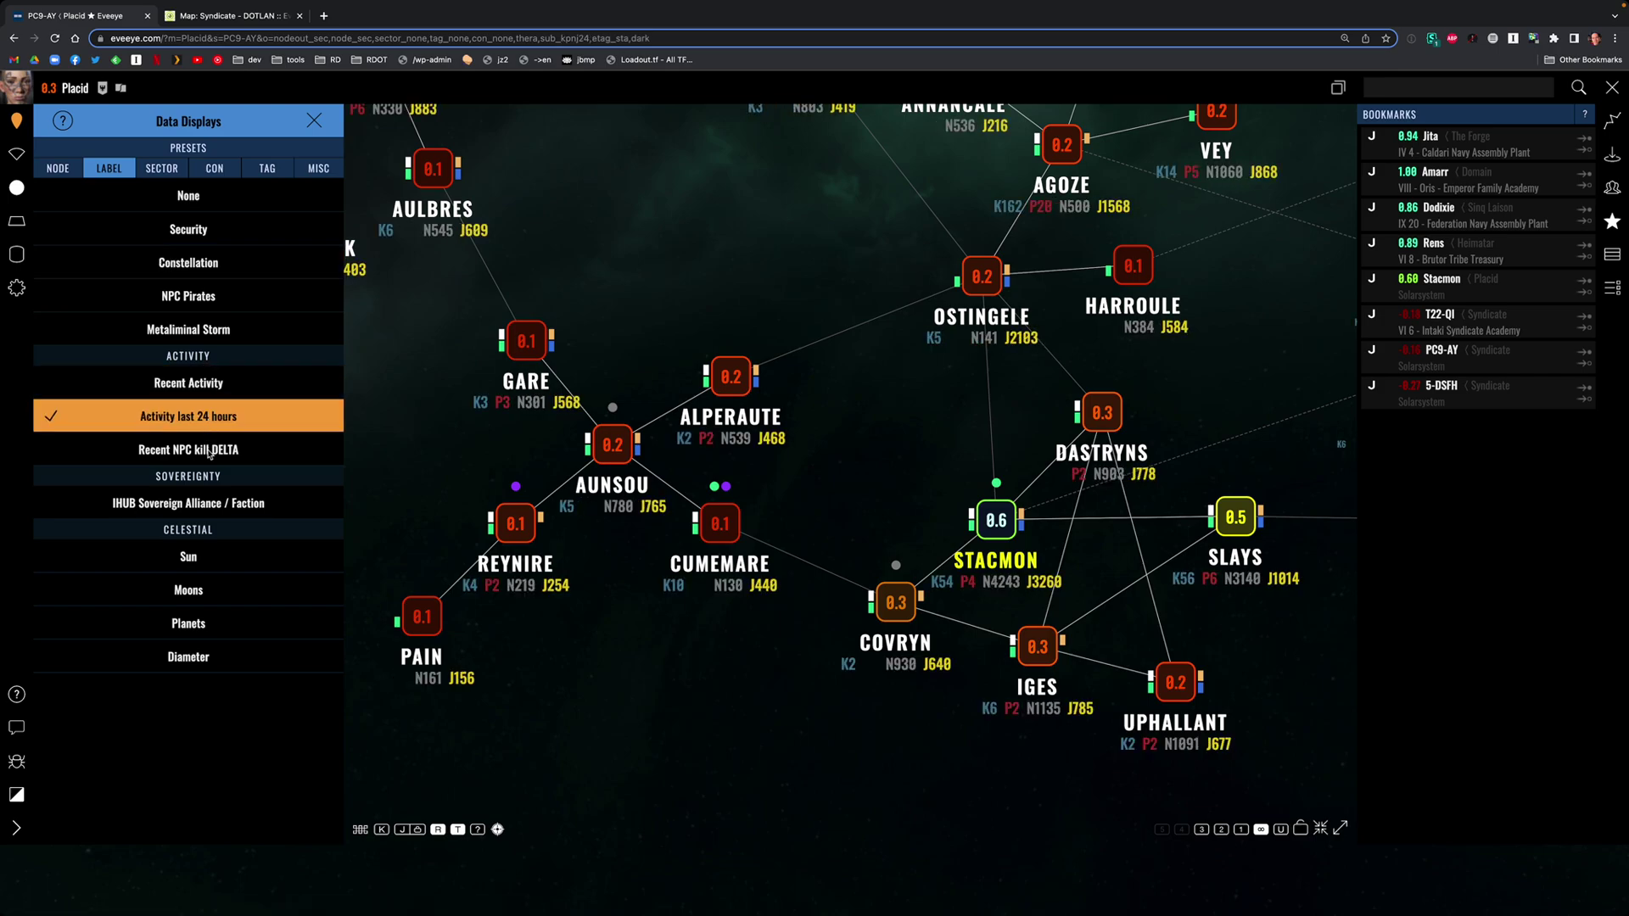
pyautogui.click(210, 453)
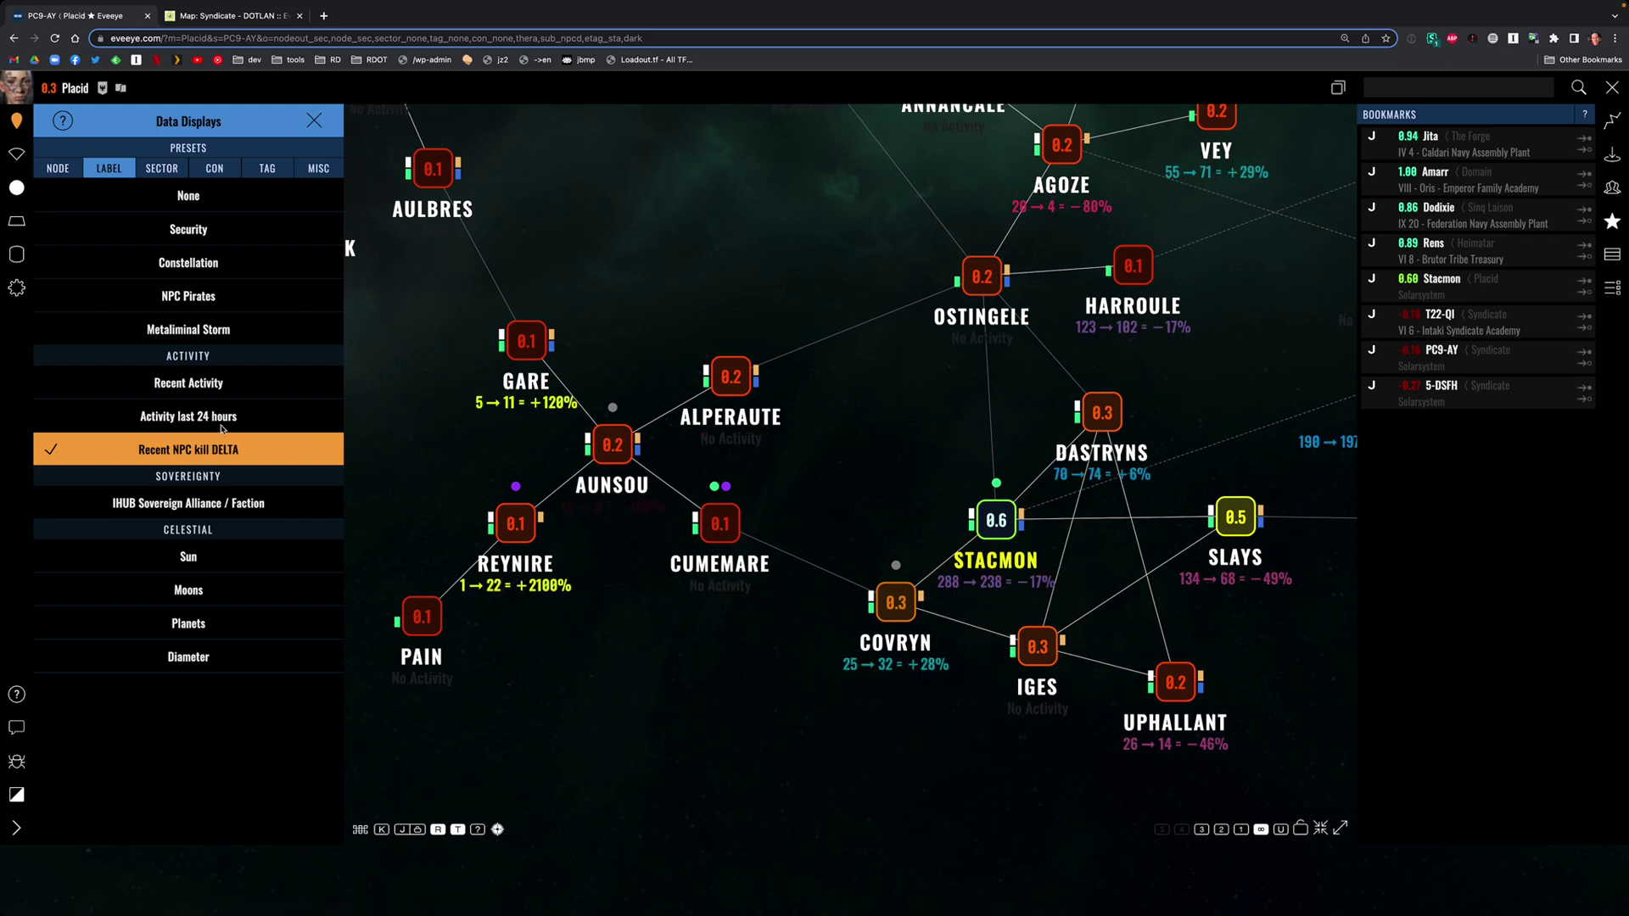
pyautogui.click(167, 424)
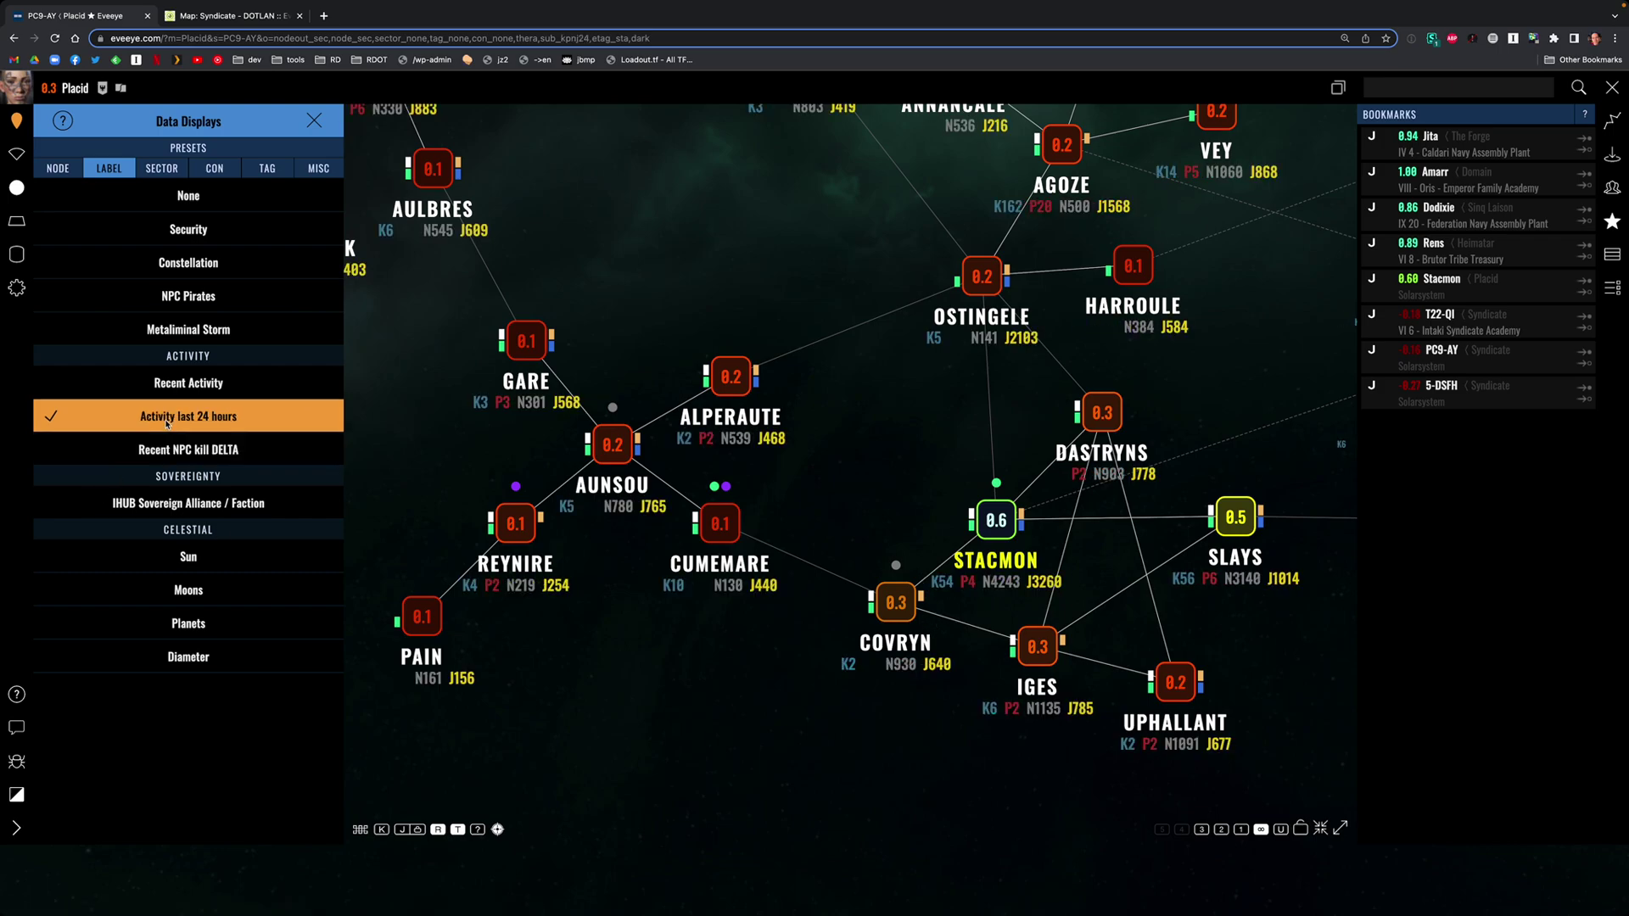
pyautogui.click(178, 395)
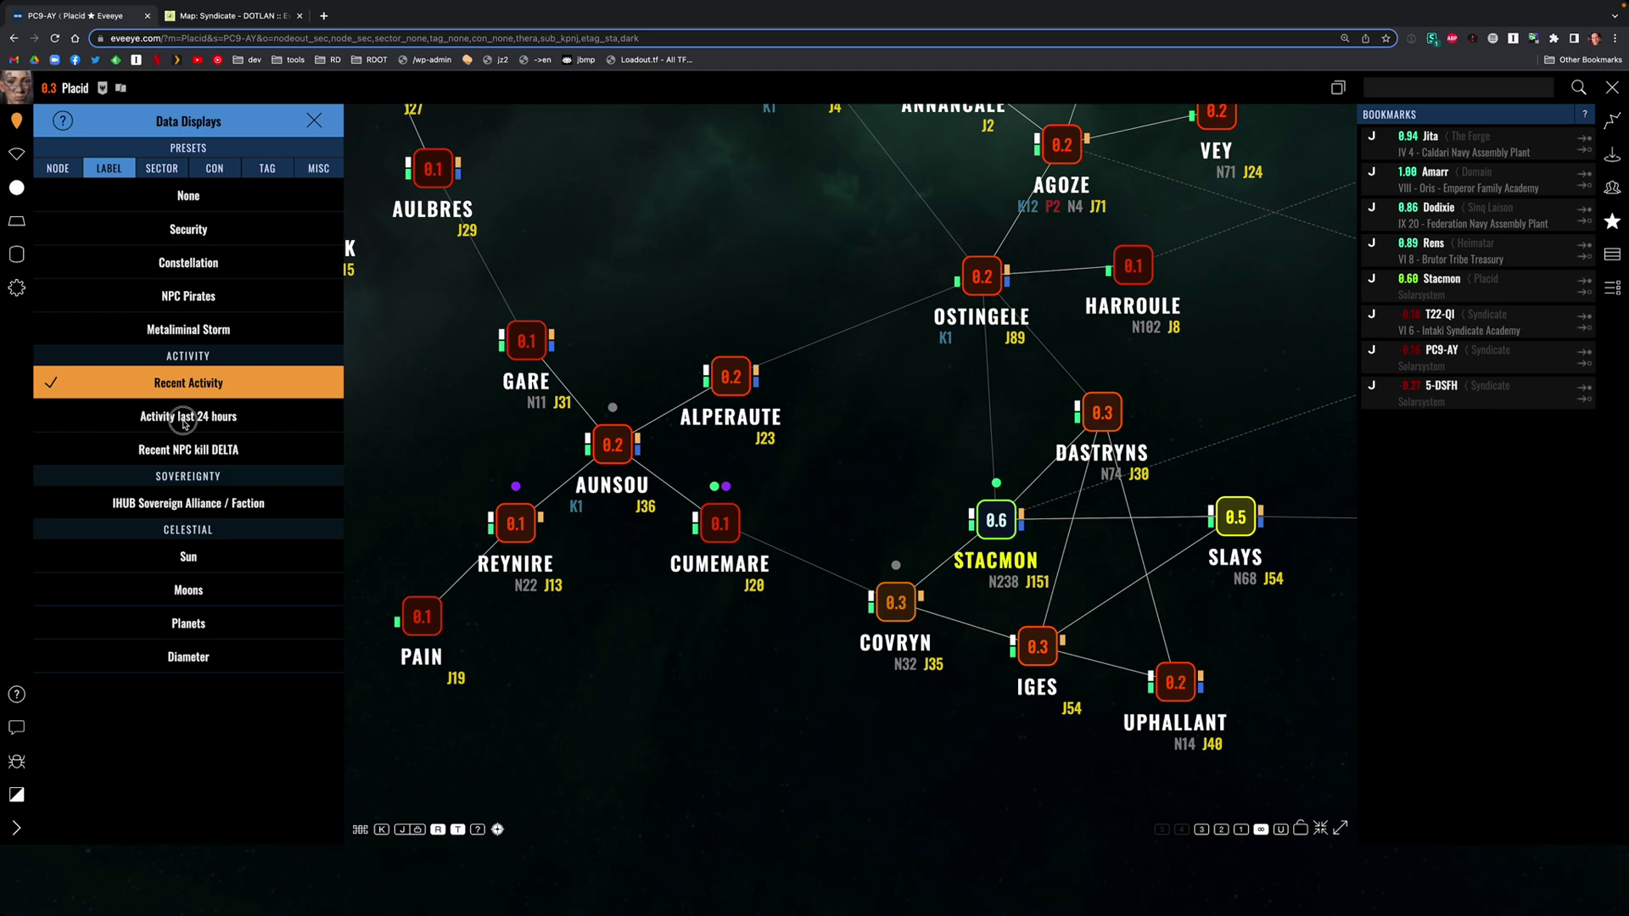
# - Compare the Activity last 24 hours labels with Recent Activity, and set the labels to Activity last 24 hours
pyautogui.click(184, 423)
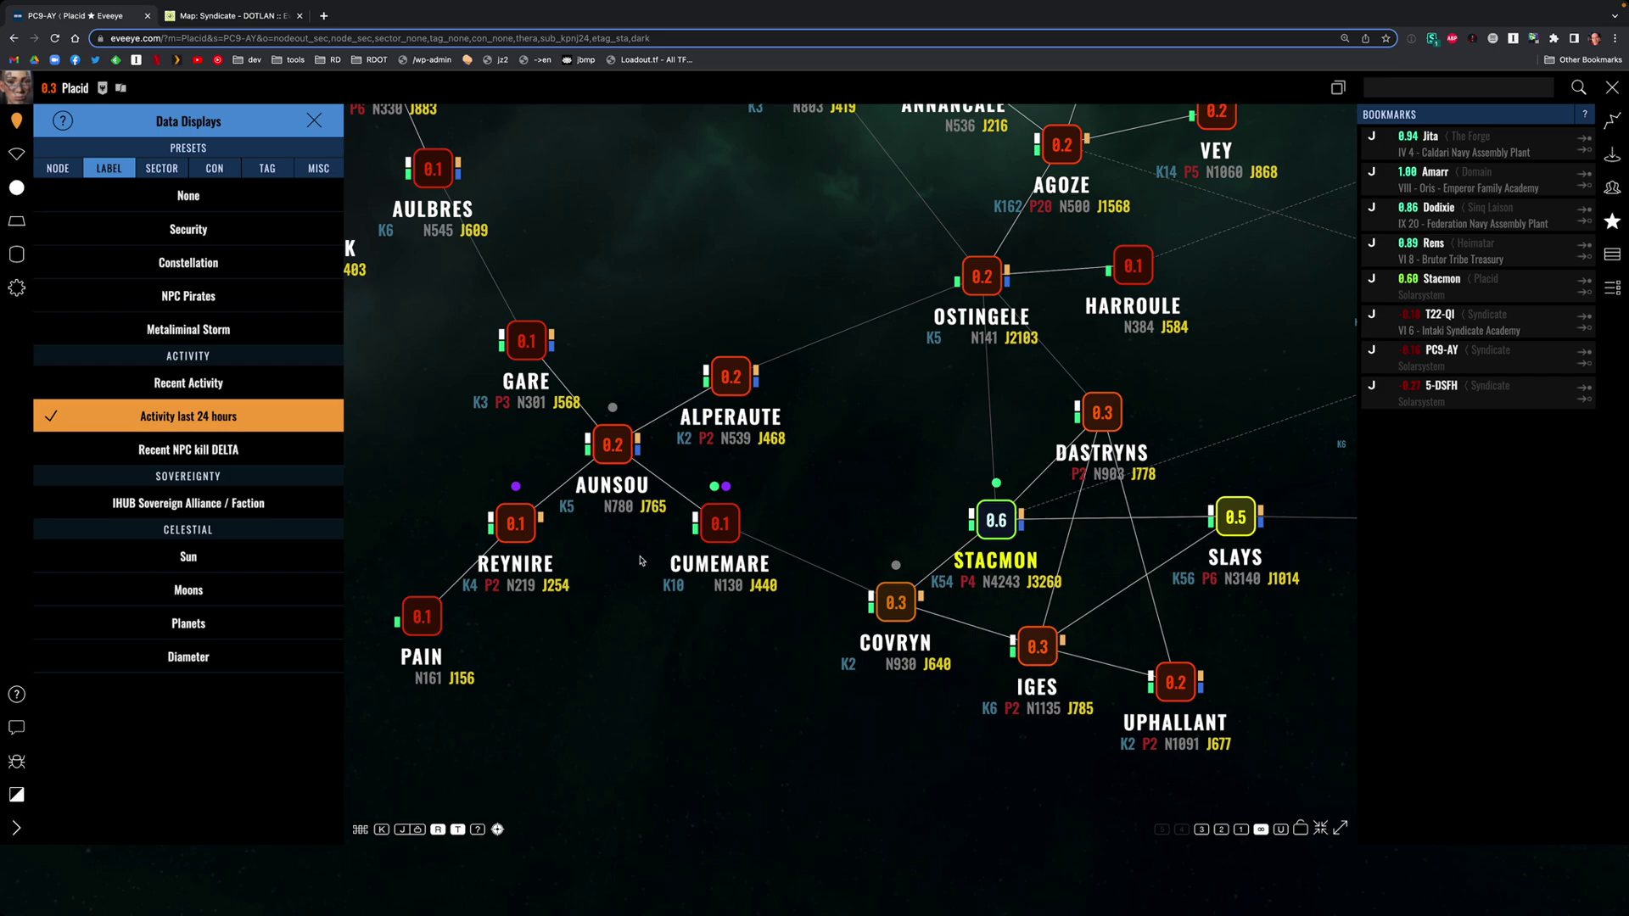
pyautogui.moveTo(608, 659); pyautogui.dragTo(671, 662)
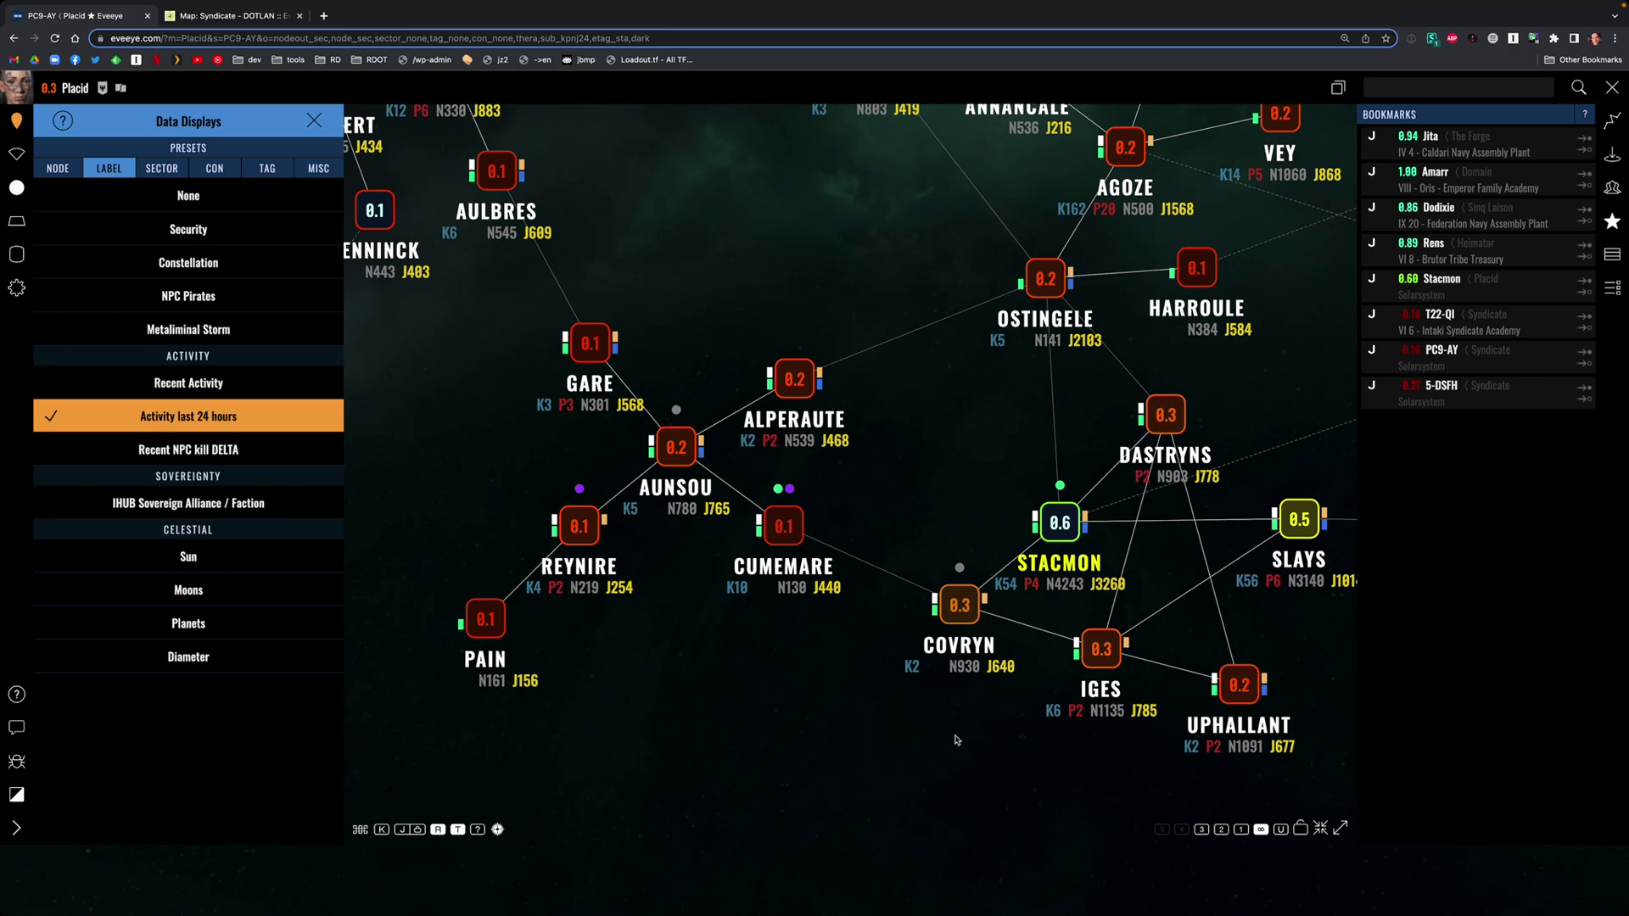
pyautogui.moveTo(955, 740); pyautogui.dragTo(906, 707)
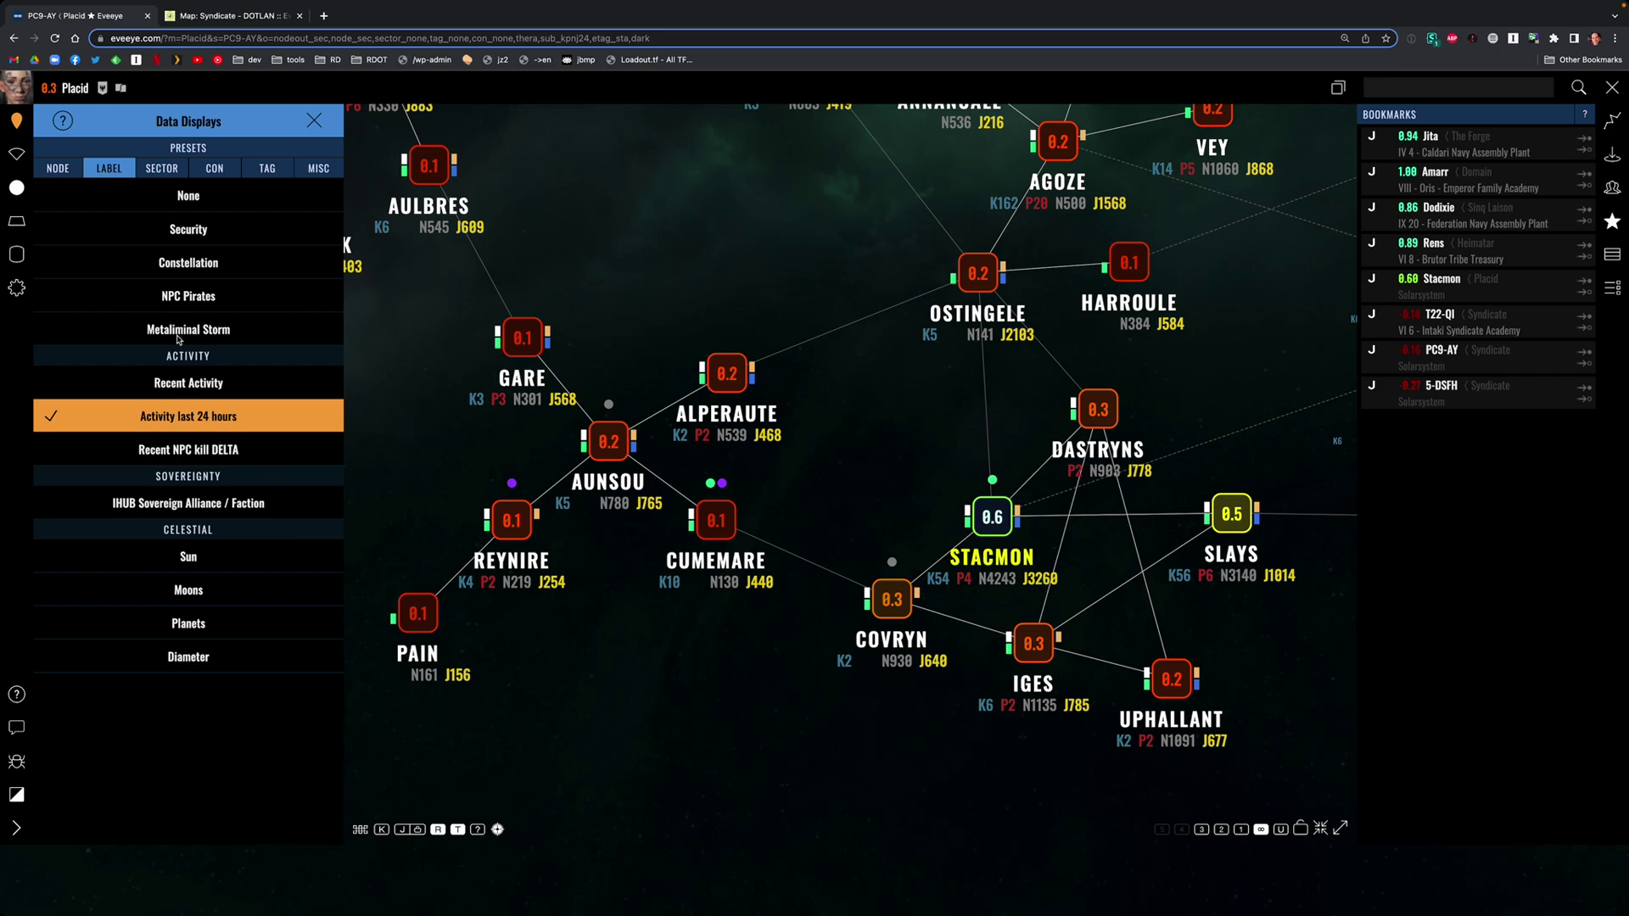
pyautogui.click(195, 385)
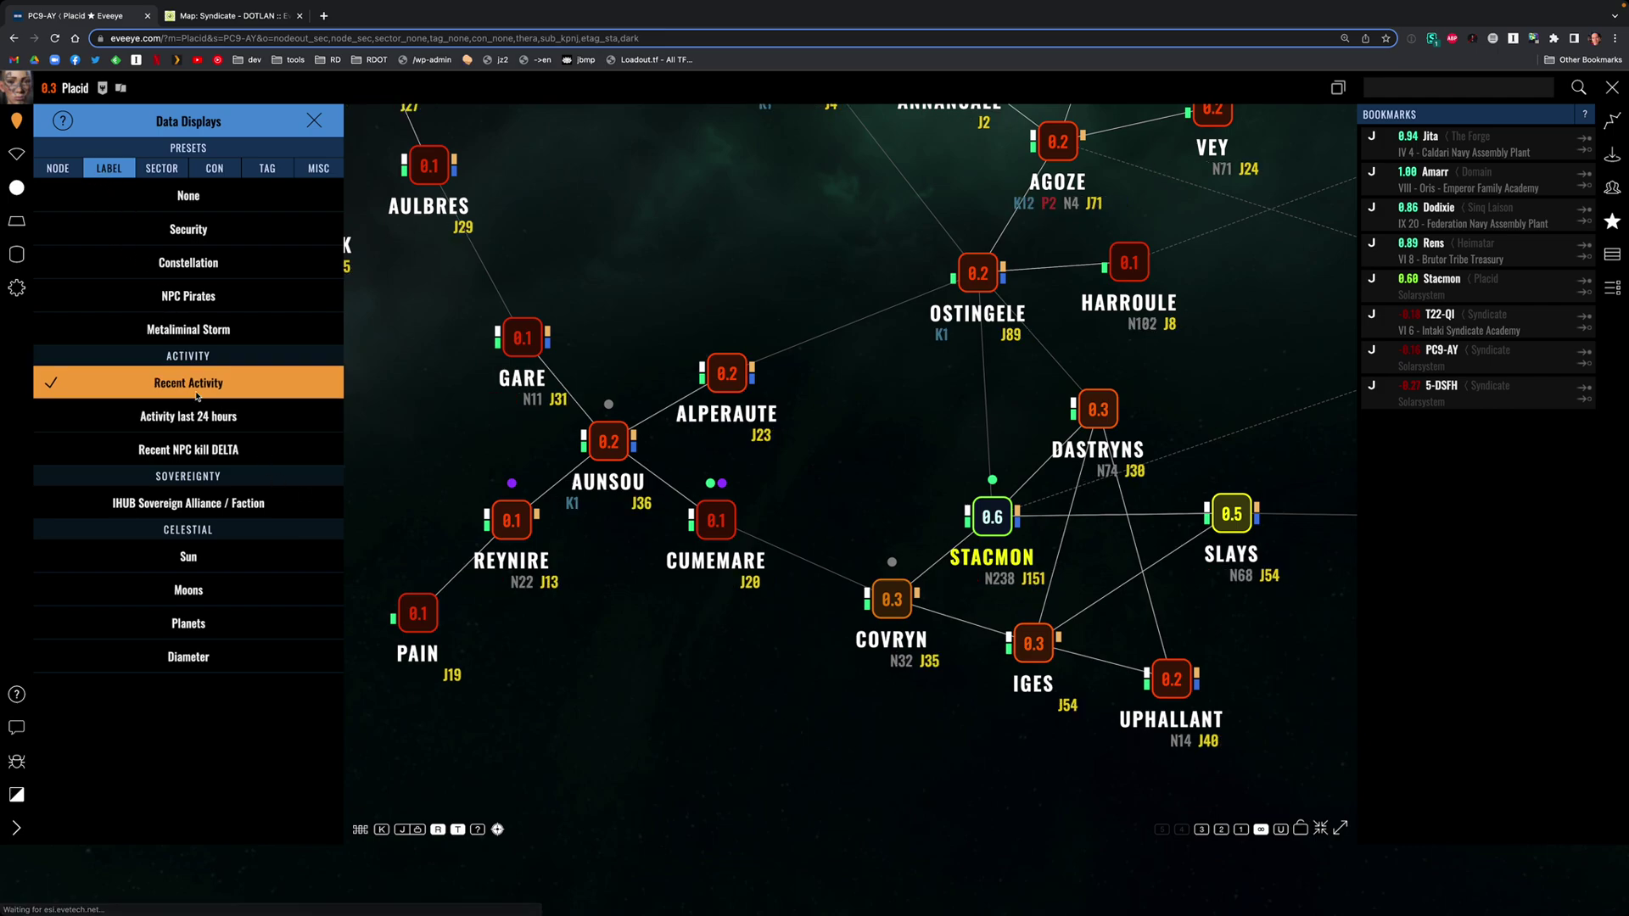
pyautogui.click(190, 417)
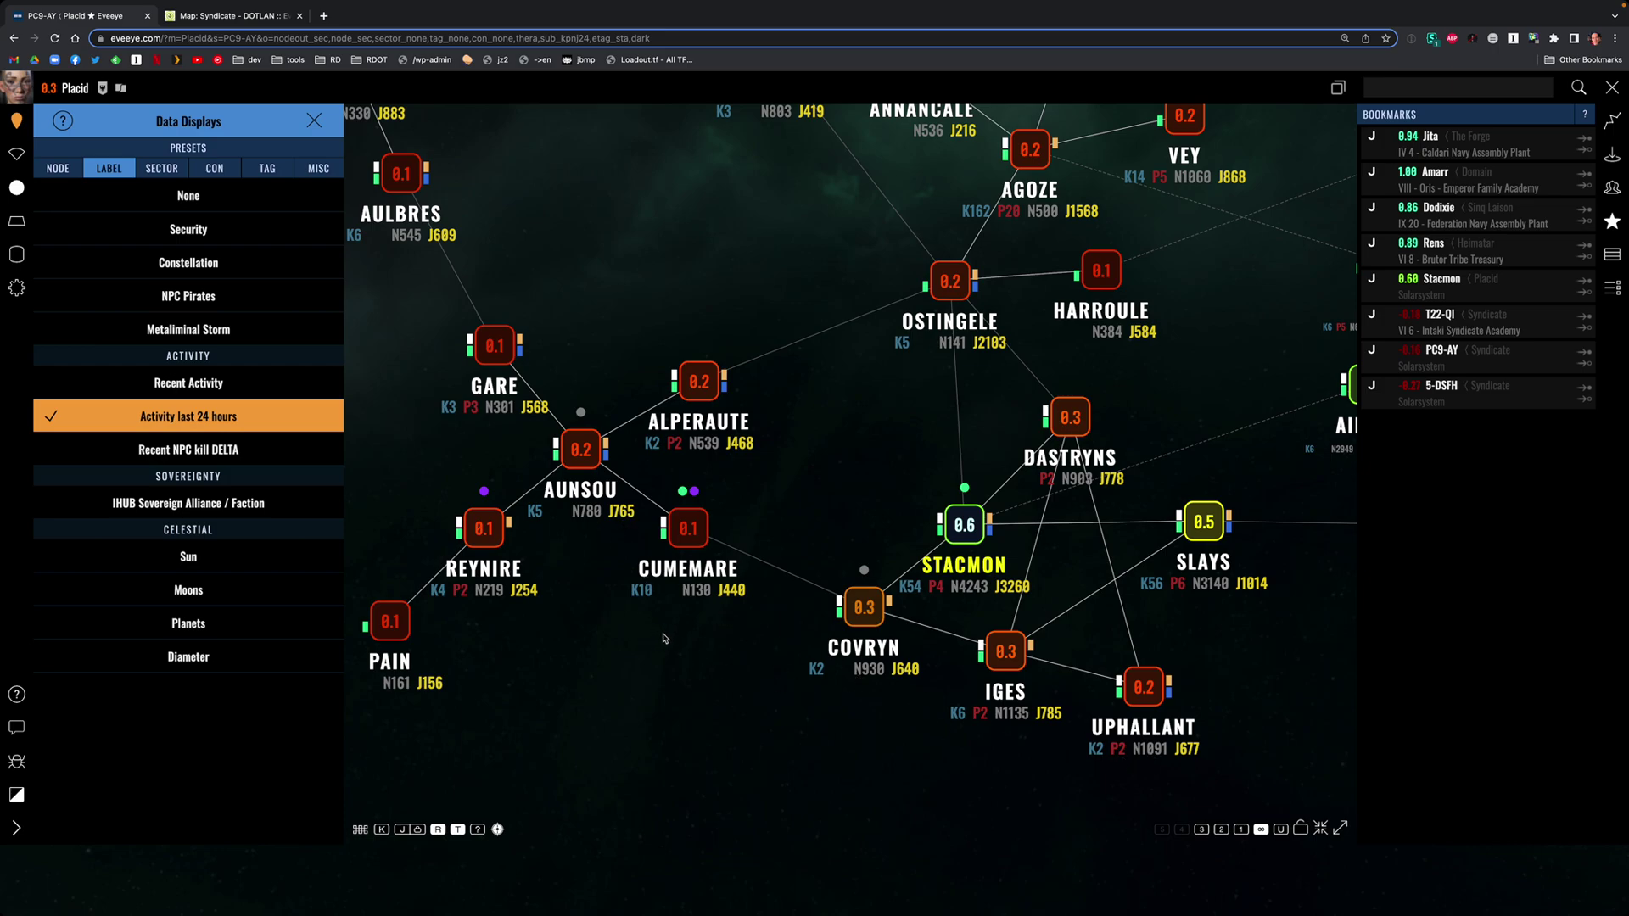
# - Examine the 24-hour activity labels of the systems around Stacmon, with a brief switch to EVE Online and back
pyautogui.moveTo(573, 608); pyautogui.dragTo(627, 615)
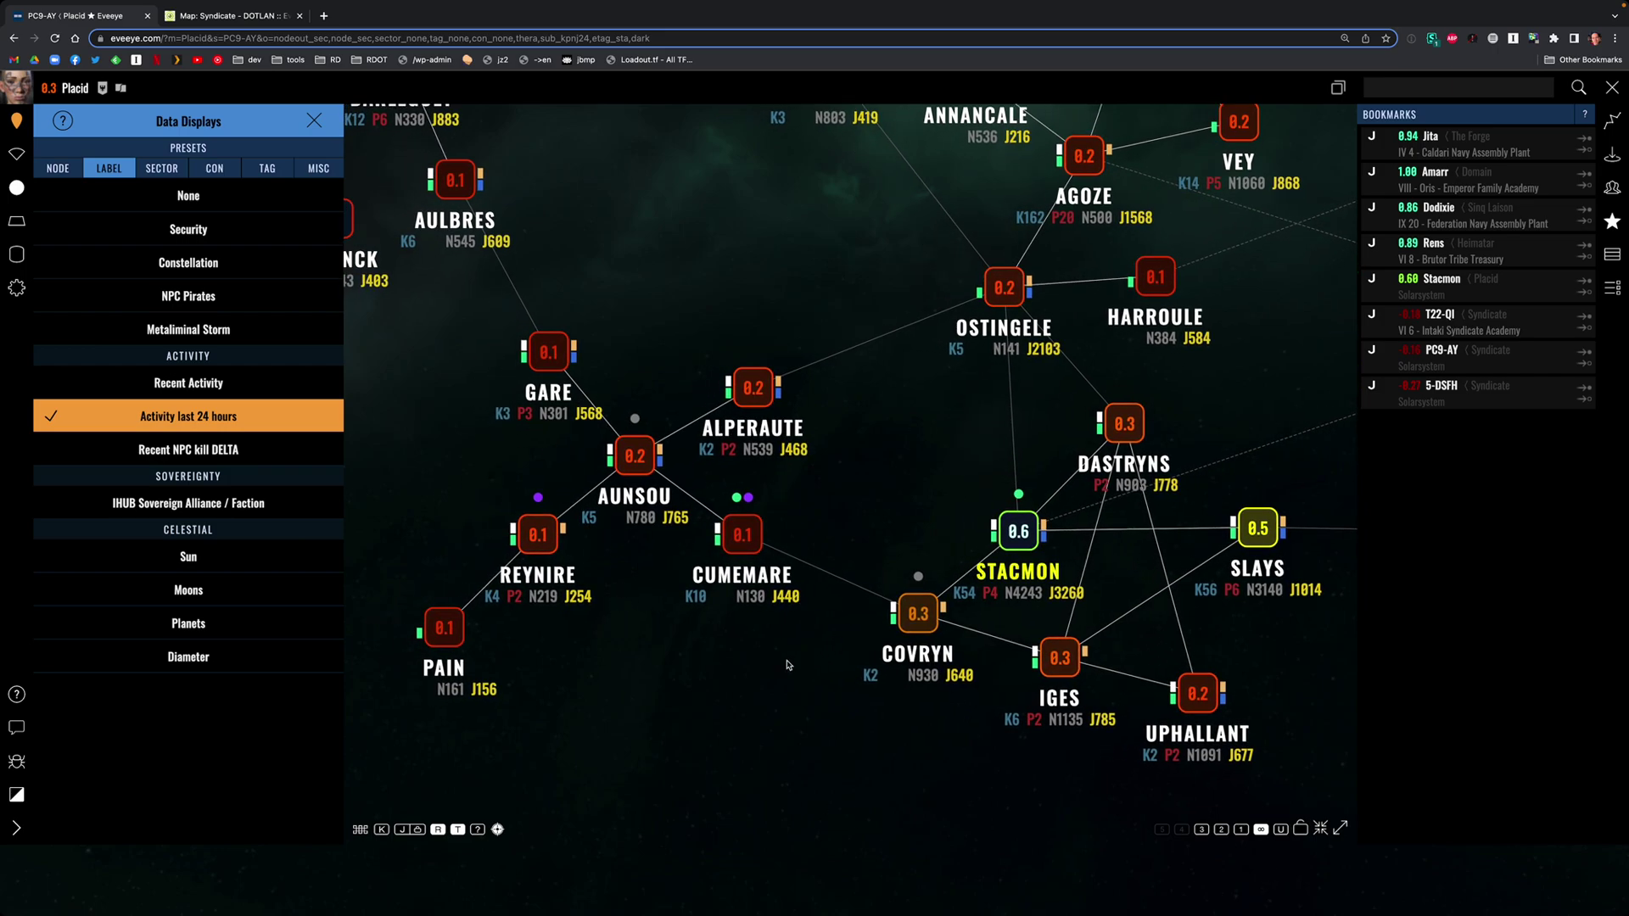
pyautogui.moveTo(787, 665); pyautogui.dragTo(711, 678)
pyautogui.press('super+Tab')
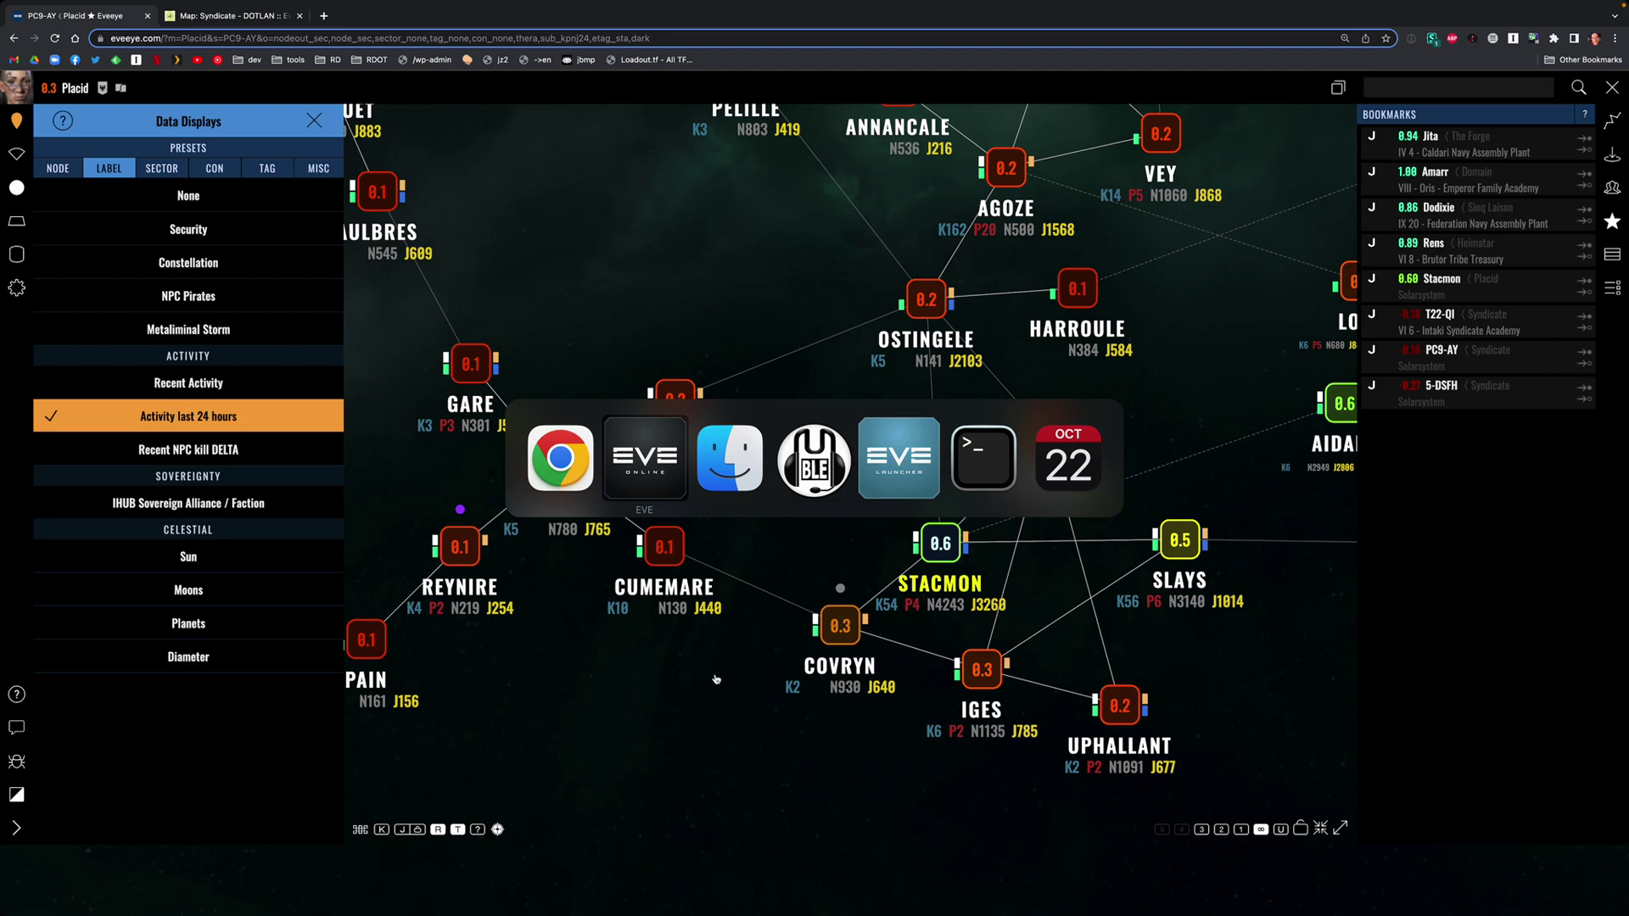
pyautogui.moveTo(918, 766); pyautogui.dragTo(937, 670)
pyautogui.press('super+Tab')
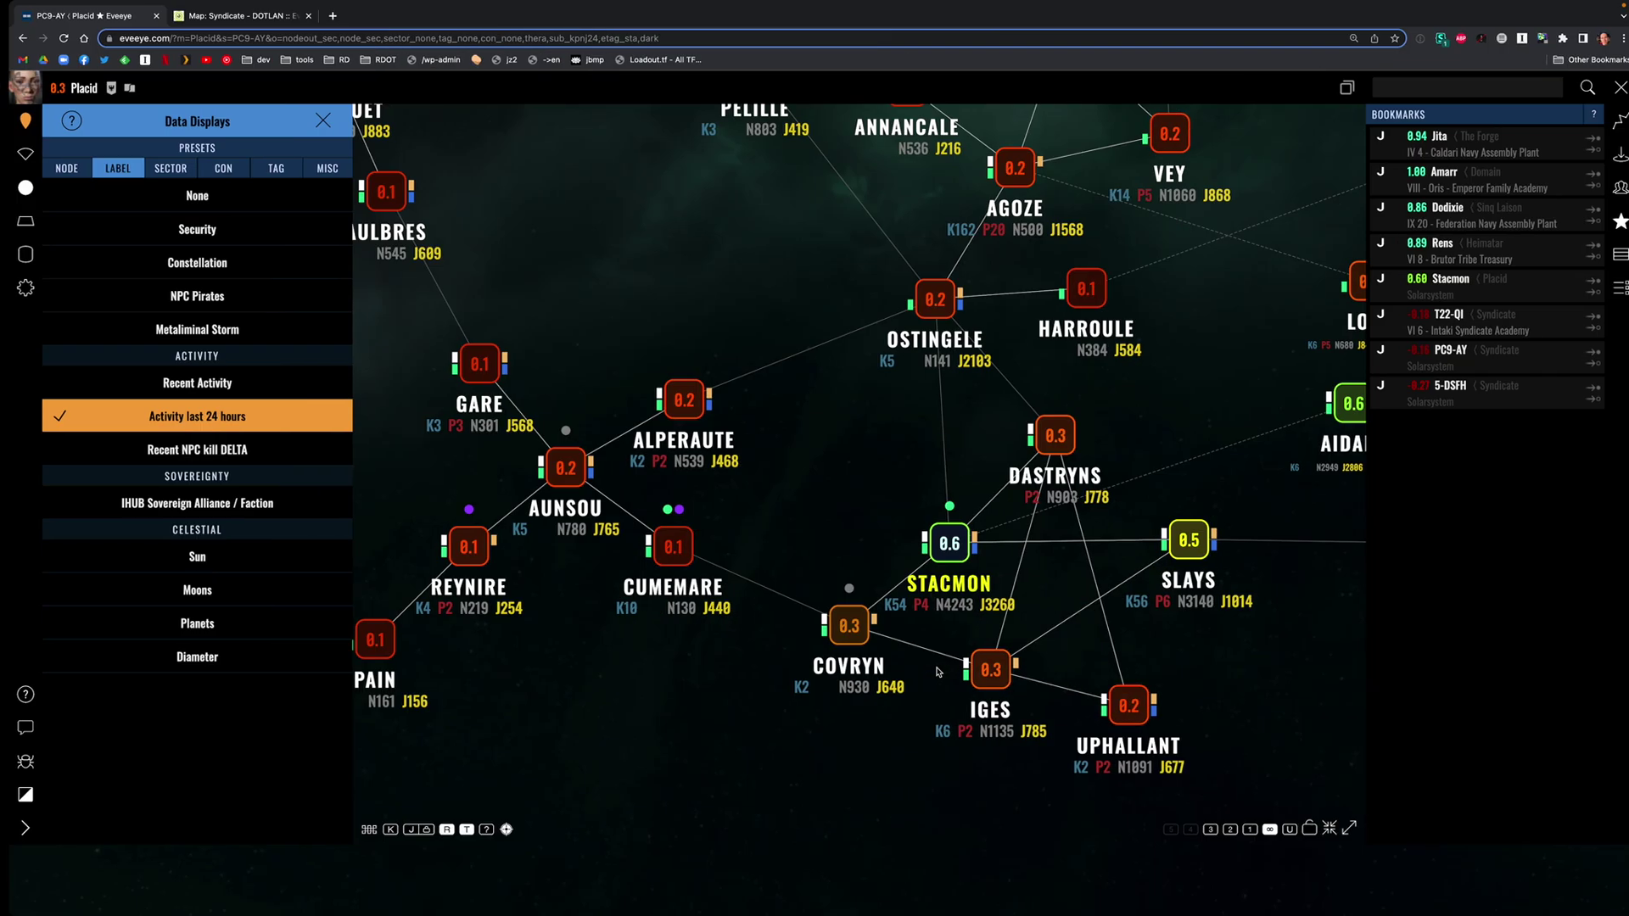
pyautogui.scroll(3, 1096, 649)
pyautogui.scroll(-4, 1076, 649)
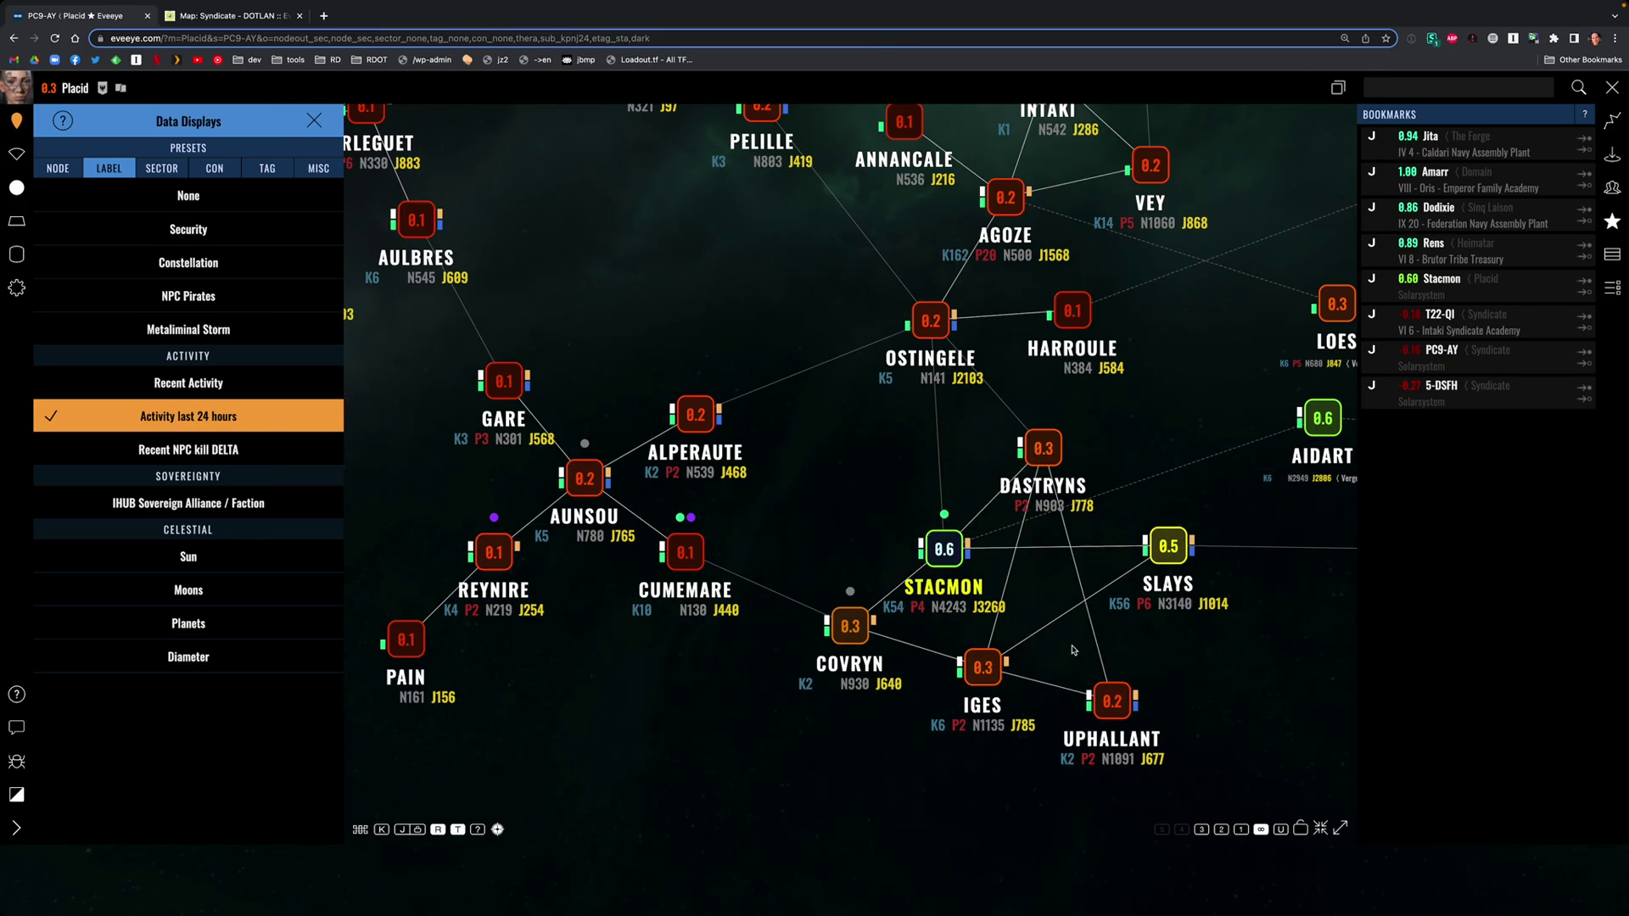
pyautogui.scroll(-3, 1073, 649)
pyautogui.scroll(2, 1086, 640)
pyautogui.moveTo(1095, 631); pyautogui.dragTo(1087, 629)
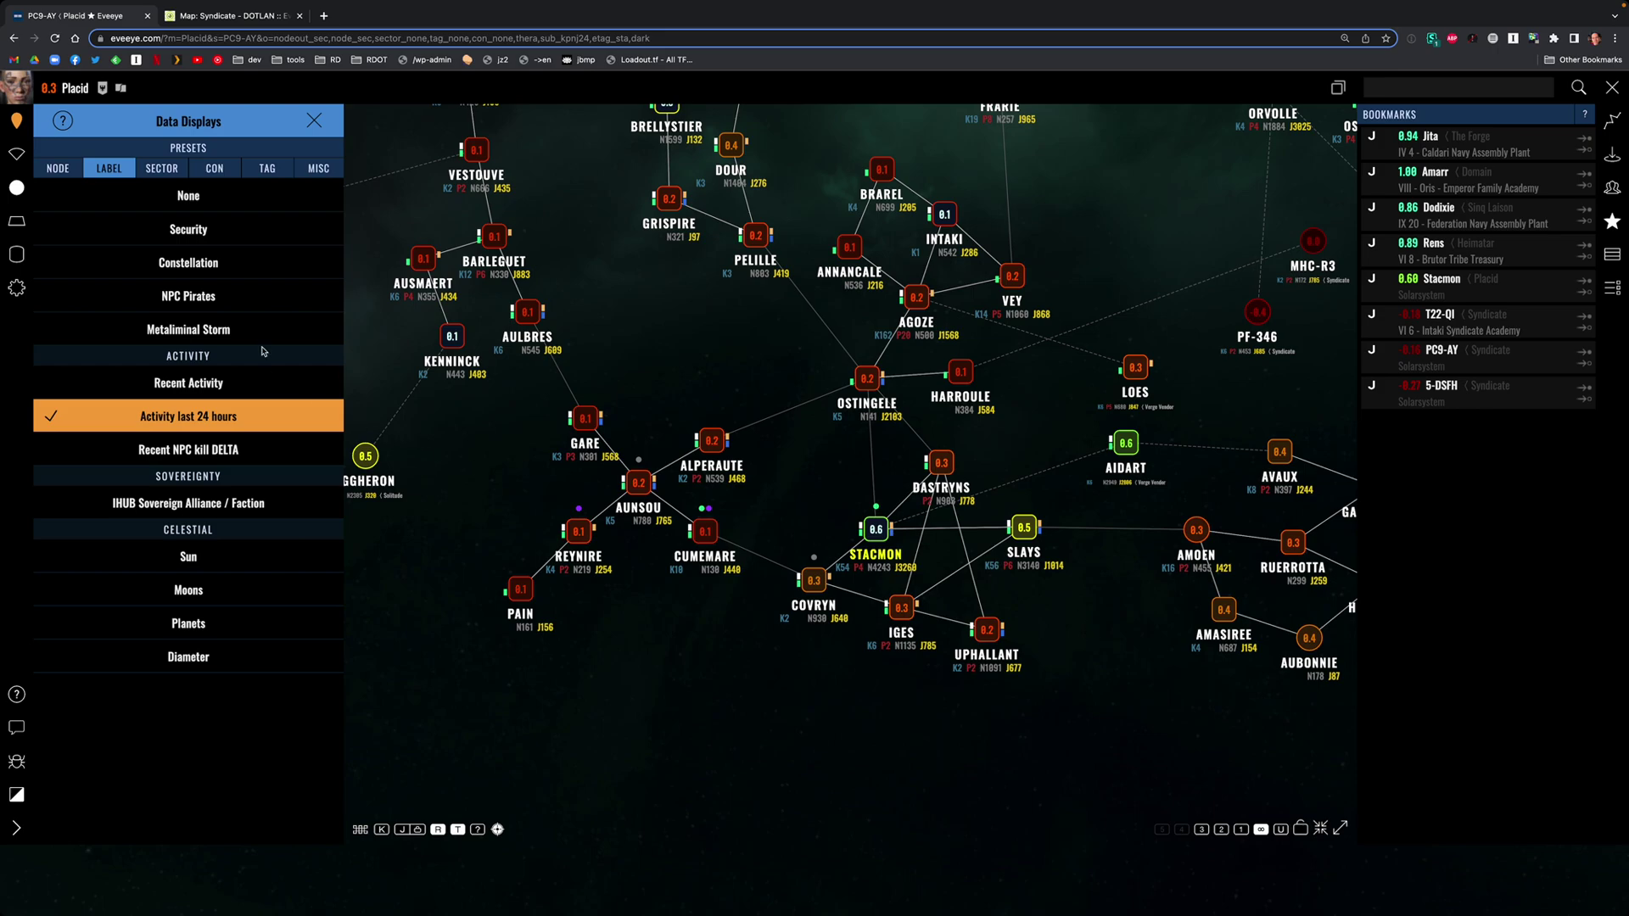
# - Review the sector and connection display options, and set the extra tags on the systems to None
pyautogui.click(170, 178)
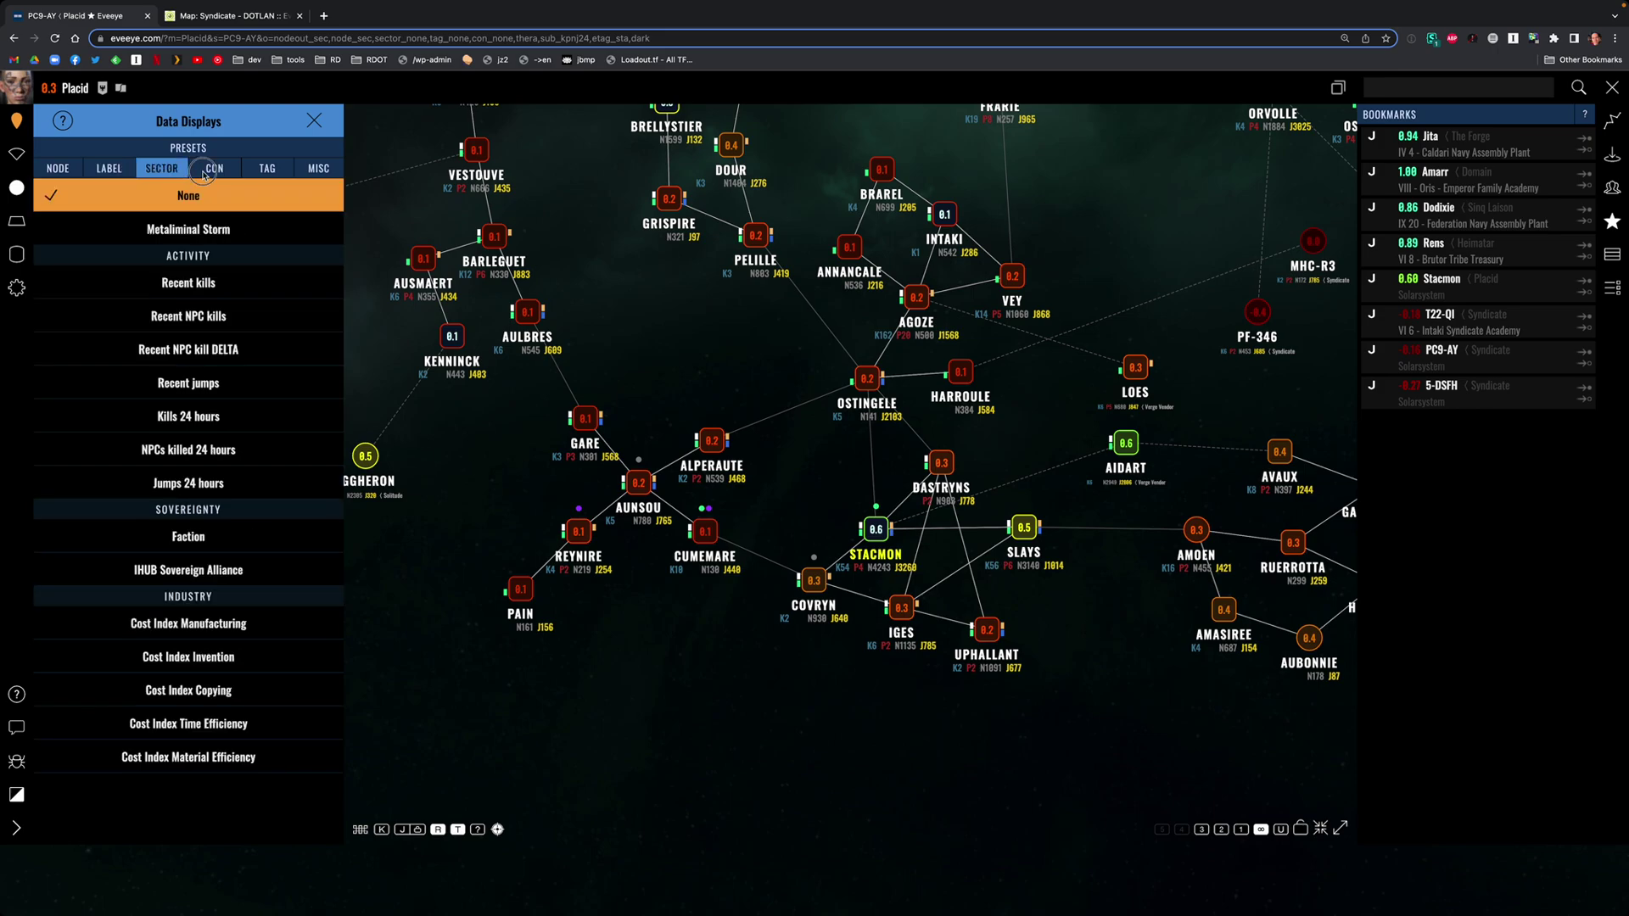
pyautogui.click(213, 169)
pyautogui.click(268, 169)
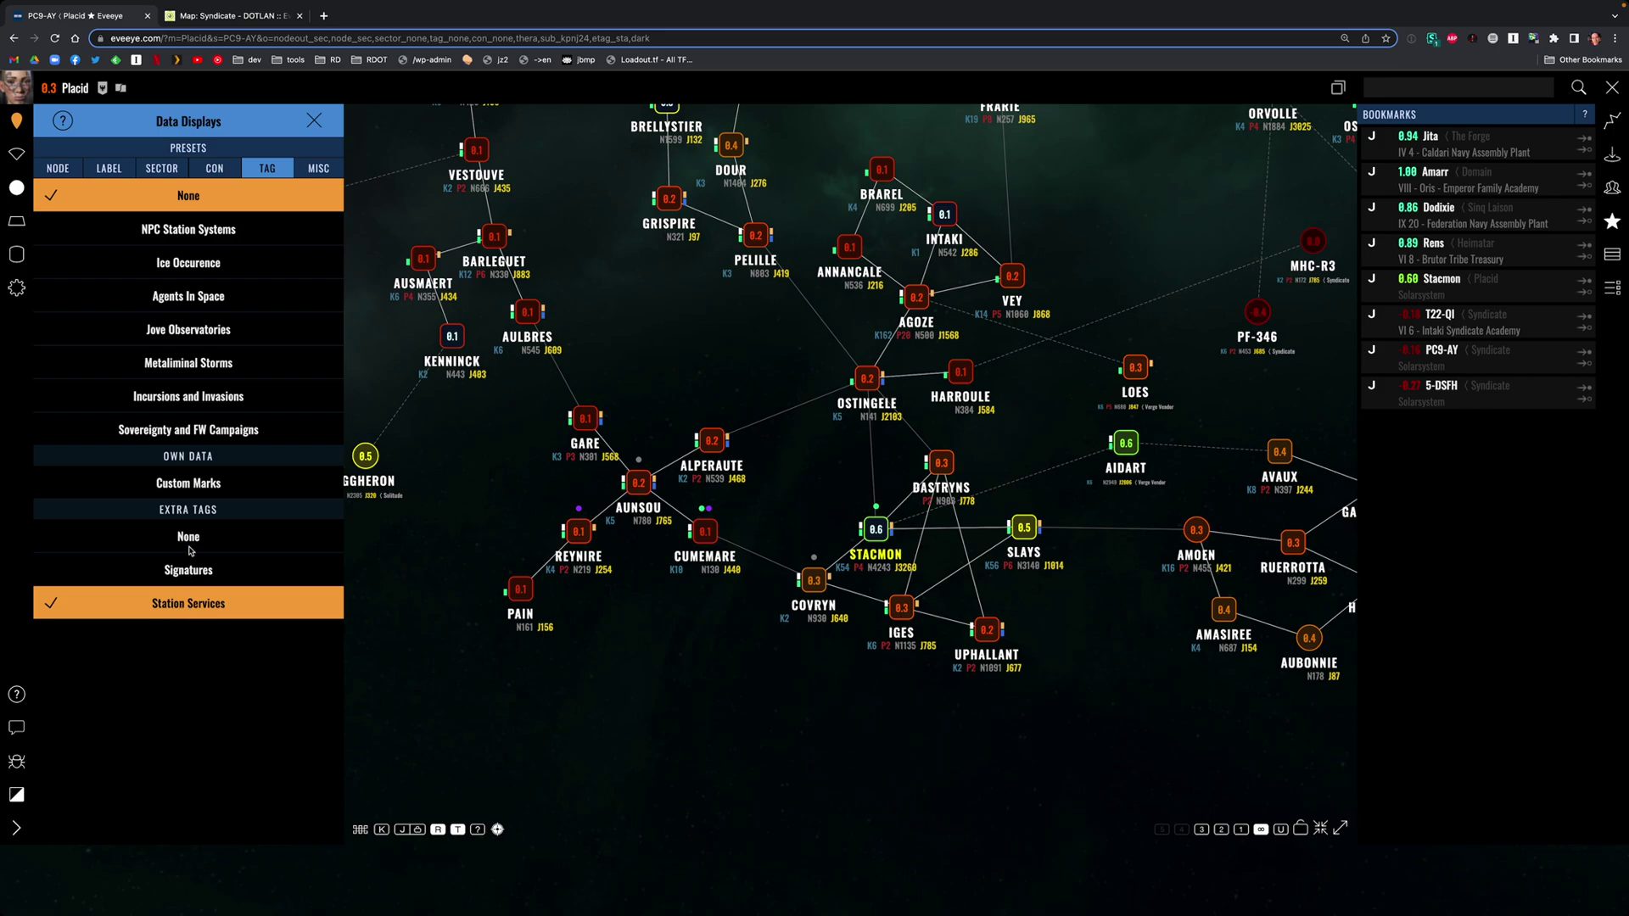
pyautogui.click(190, 543)
pyautogui.scroll(5, 634, 544)
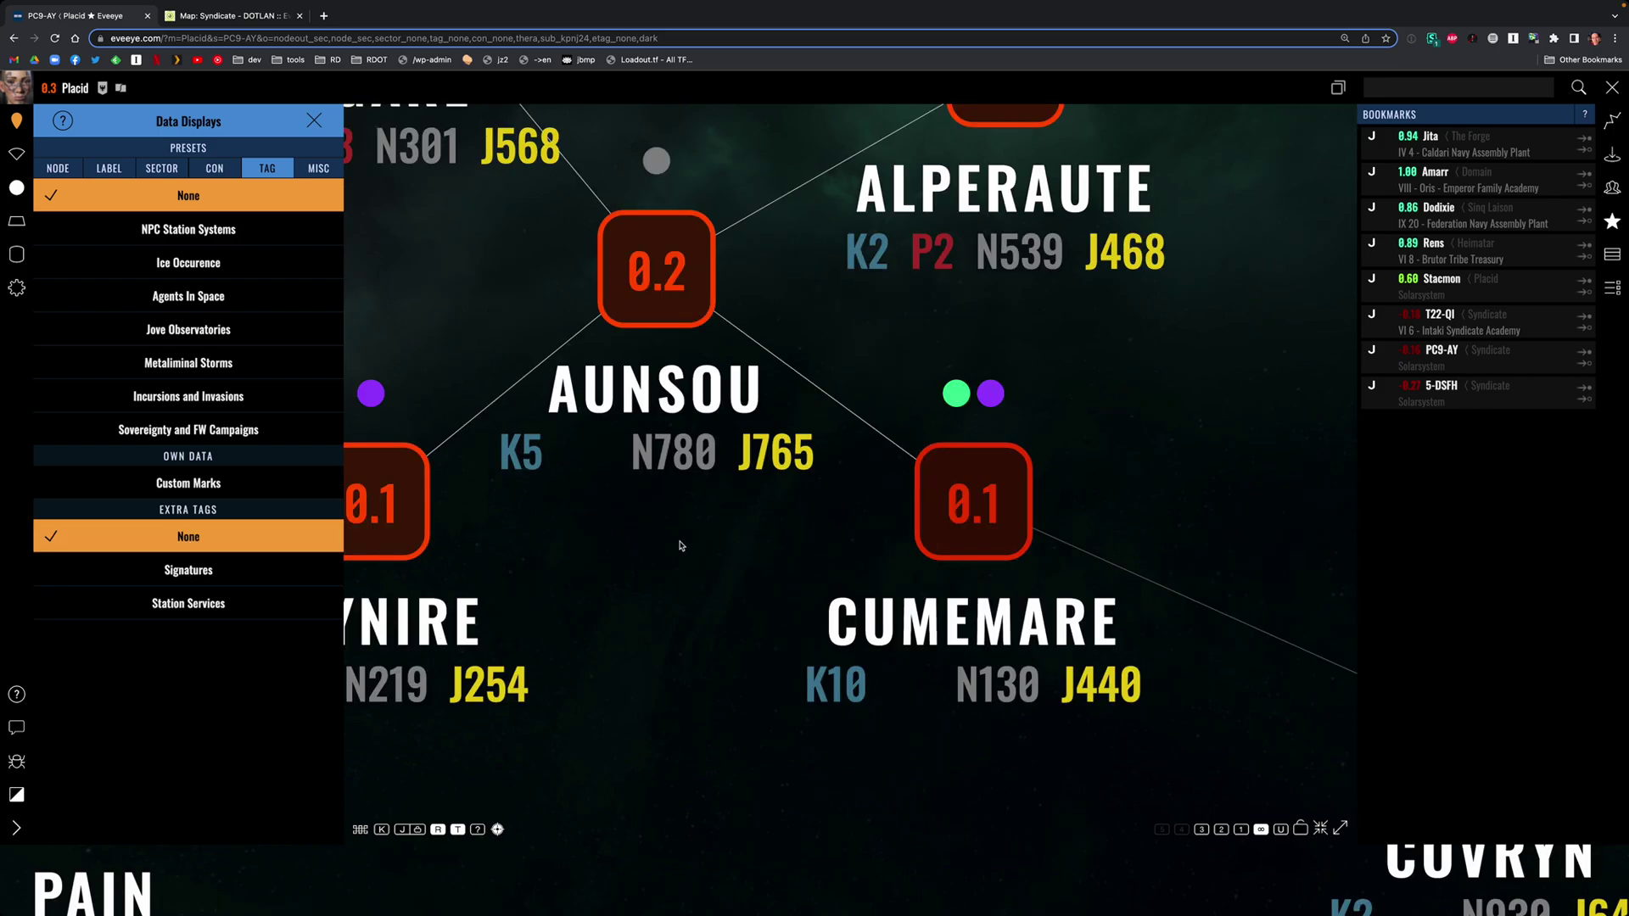
# - Set the extra tags on the systems to Station Services and view the markers around Aunsou
pyautogui.scroll(-2, 675, 547)
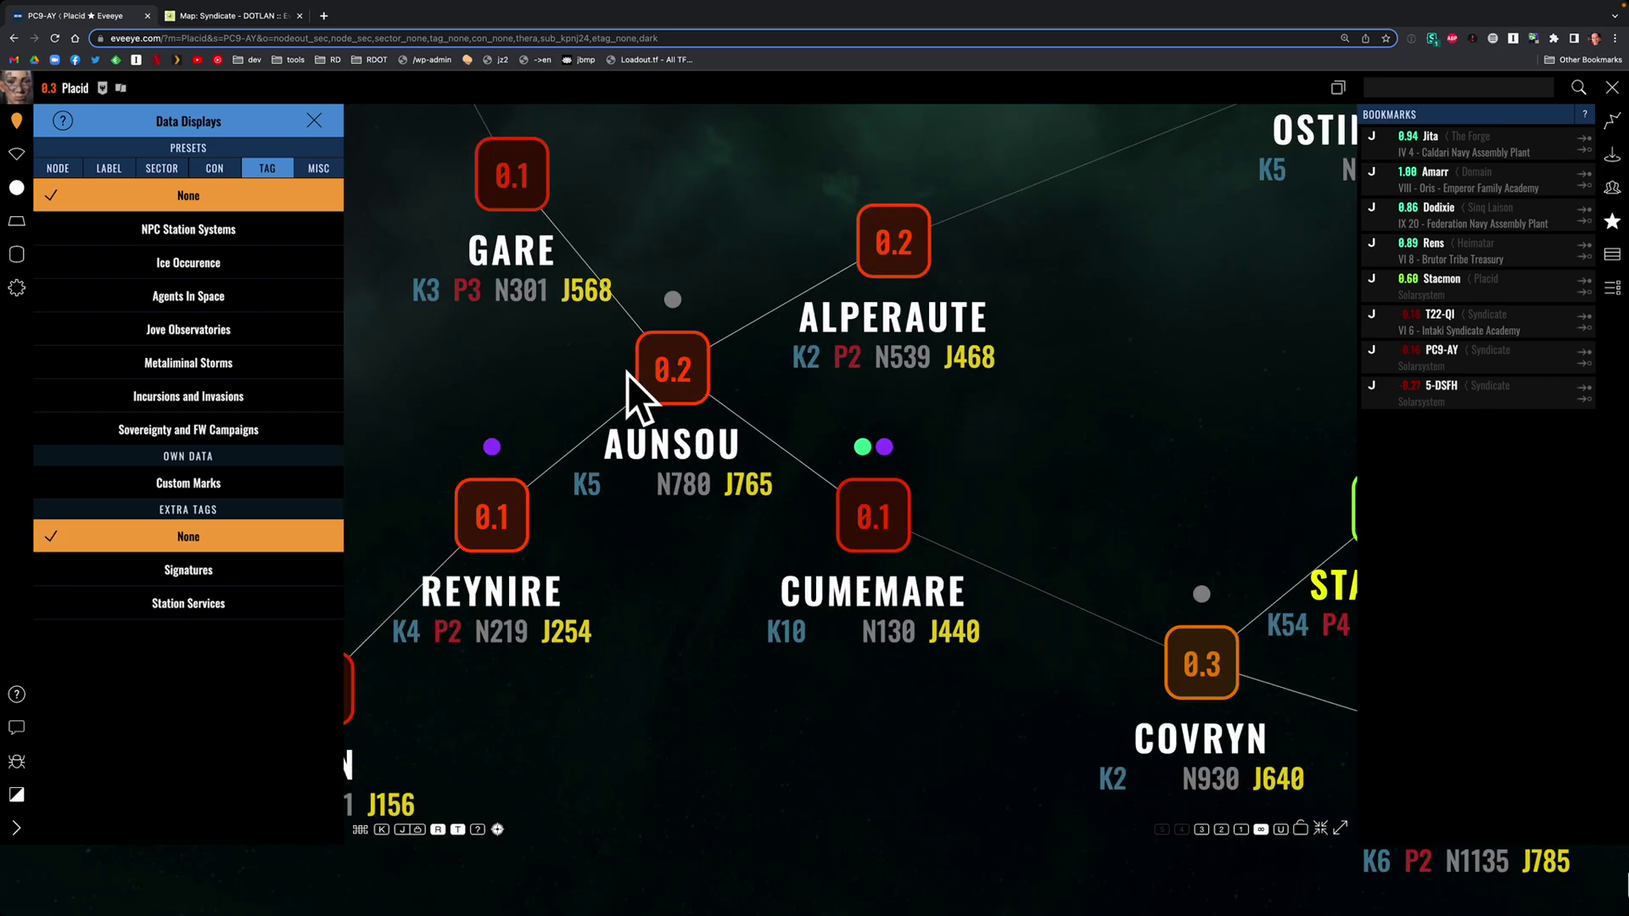
pyautogui.click(228, 605)
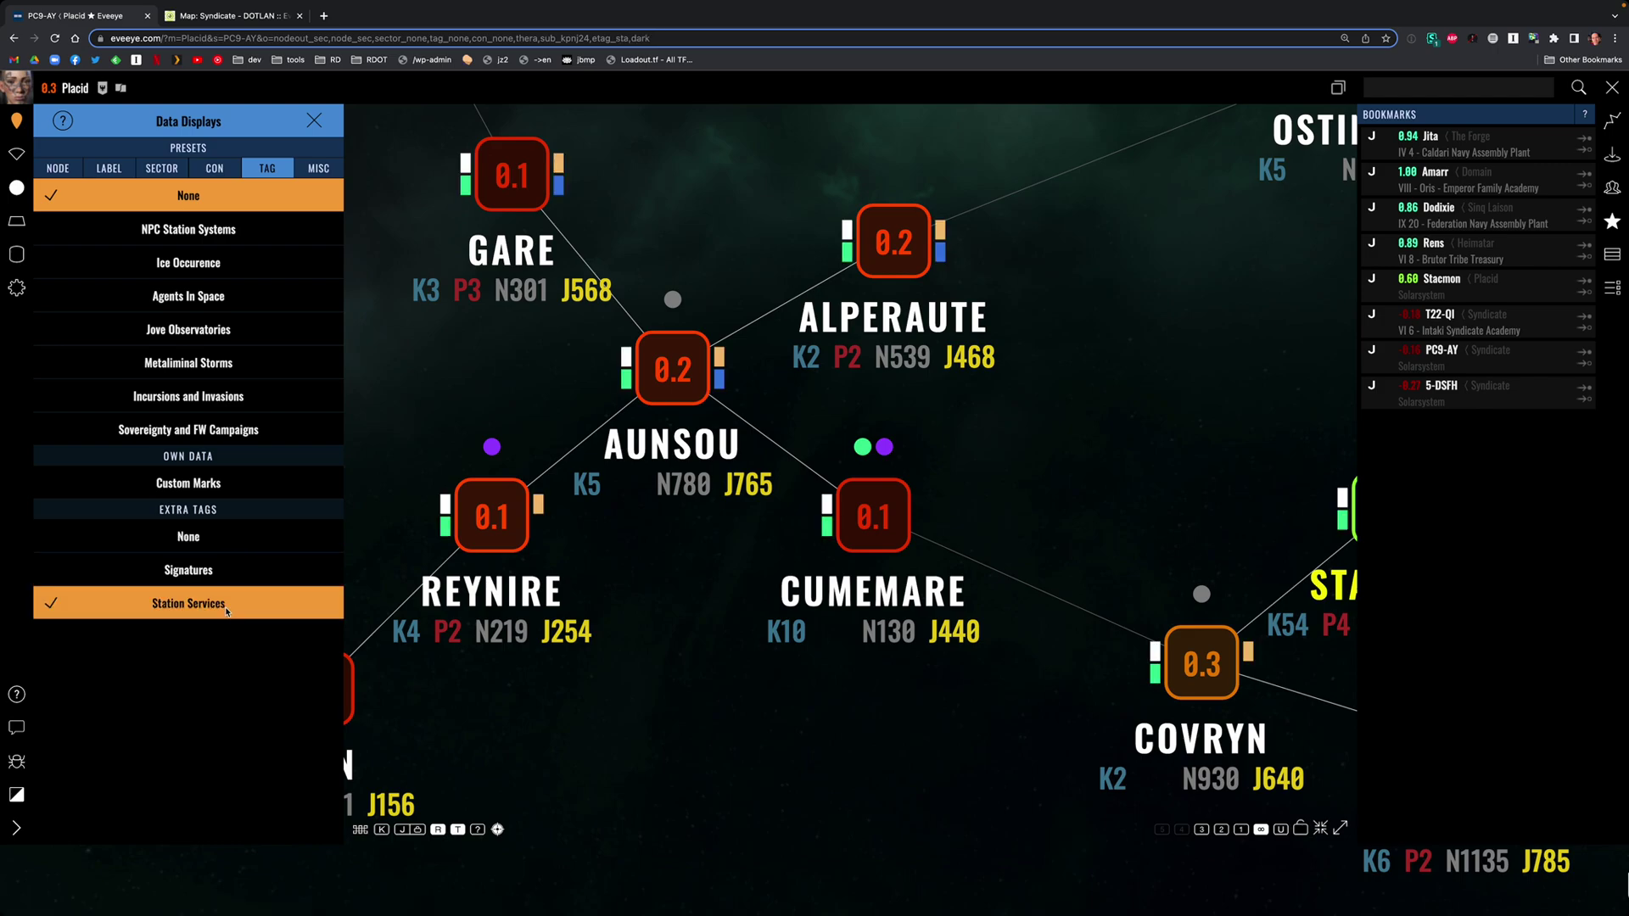
pyautogui.moveTo(813, 666); pyautogui.dragTo(1084, 612)
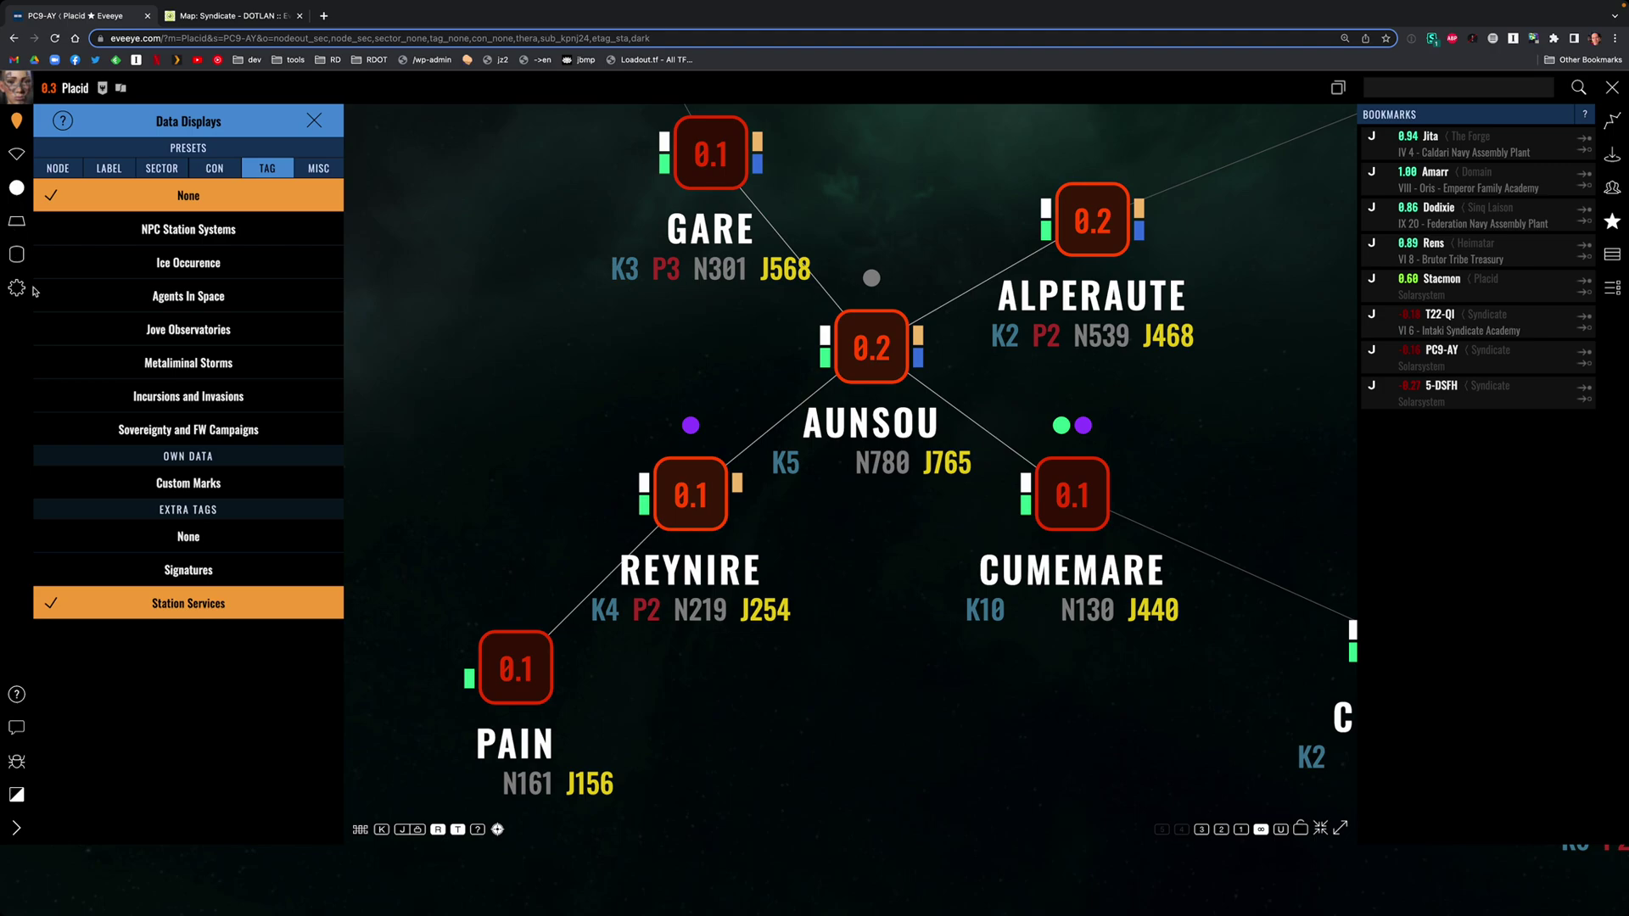
# - Open the Eveeye documentation, search it for "station services" and open the Tags page at Extra Tags
pyautogui.click(17, 695)
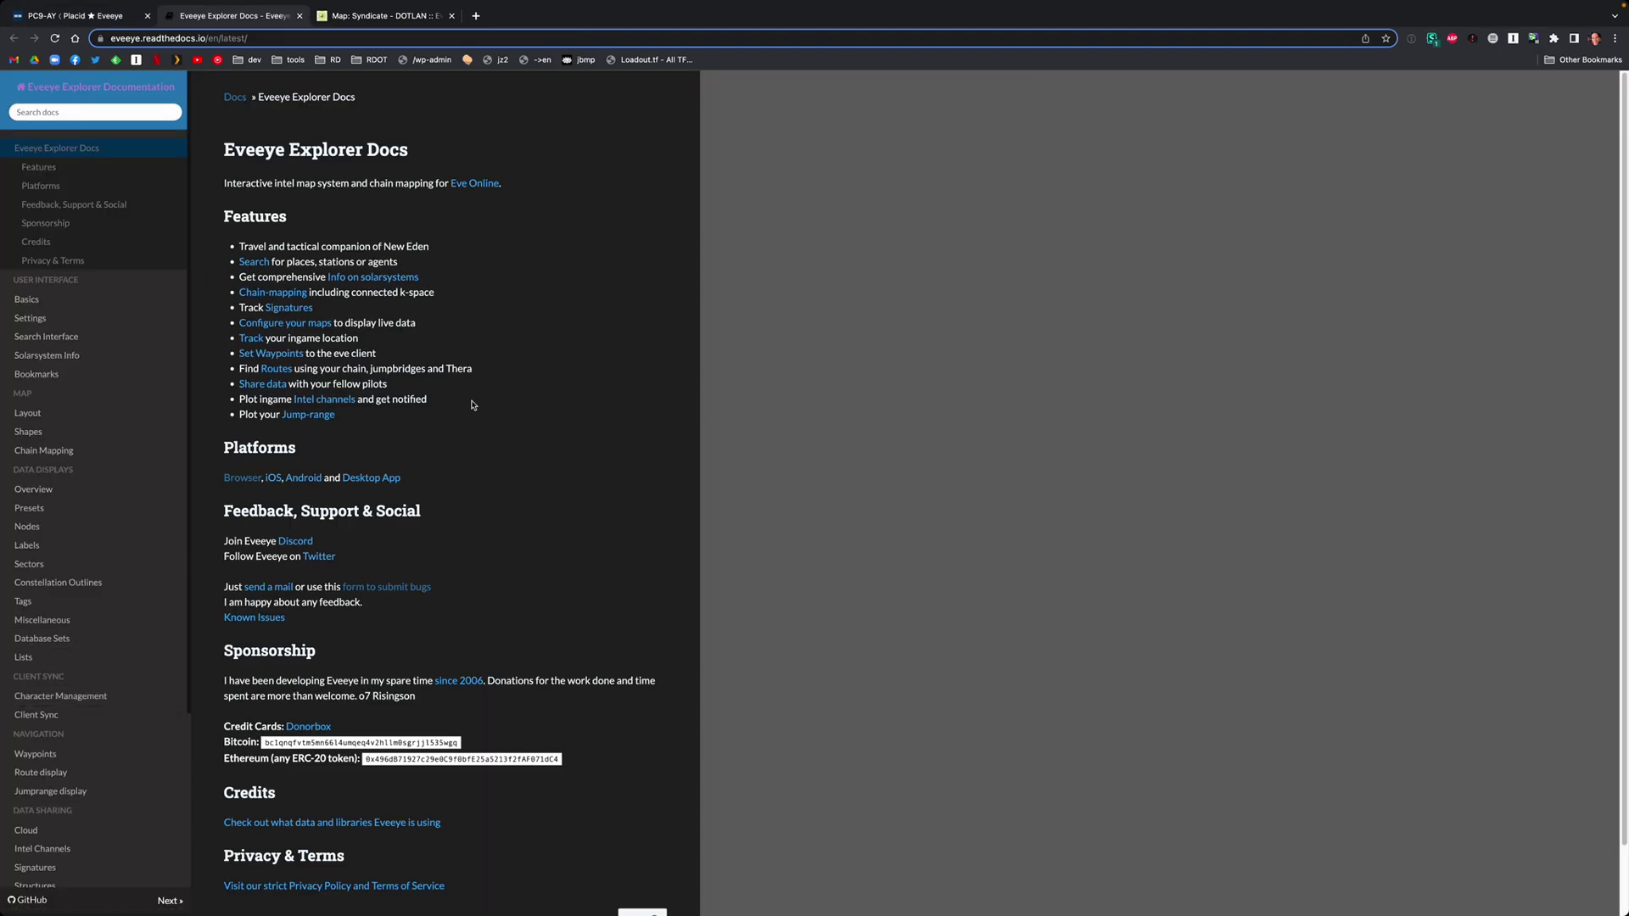
pyautogui.scroll(-3, 503, 526)
pyautogui.write('station services')
pyautogui.press('Return')
pyautogui.click(265, 232)
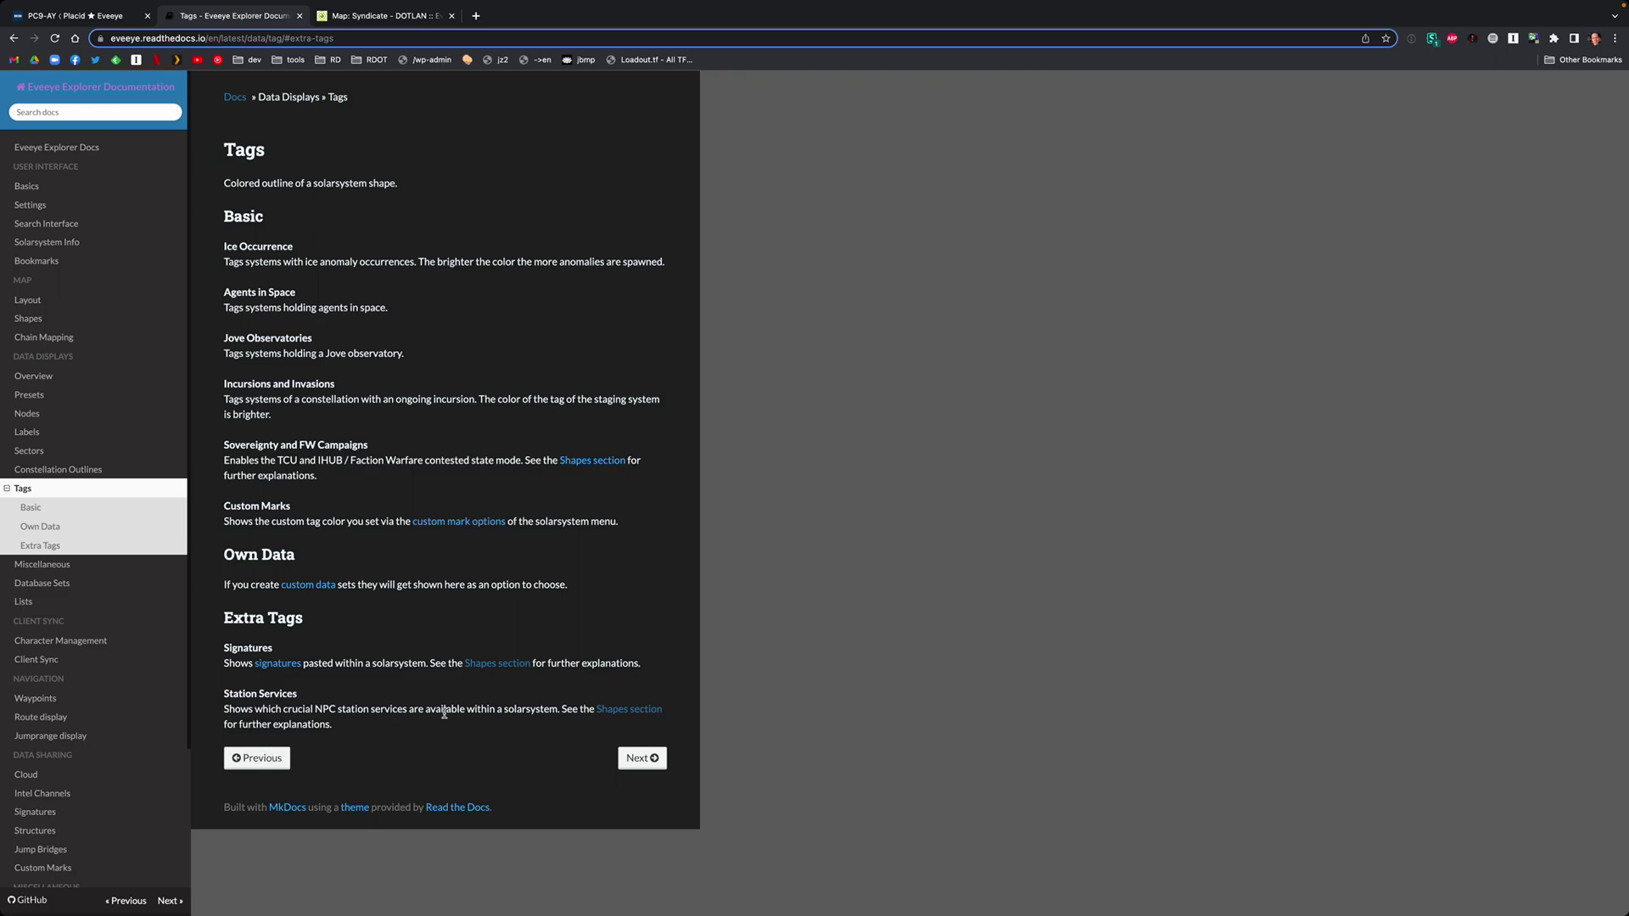
# - Enlarge the page, read the Station Services entry and follow its Shapes section link to the color legend
pyautogui.hotkey('ctrl', '+')
pyautogui.hotkey('ctrl', '+')
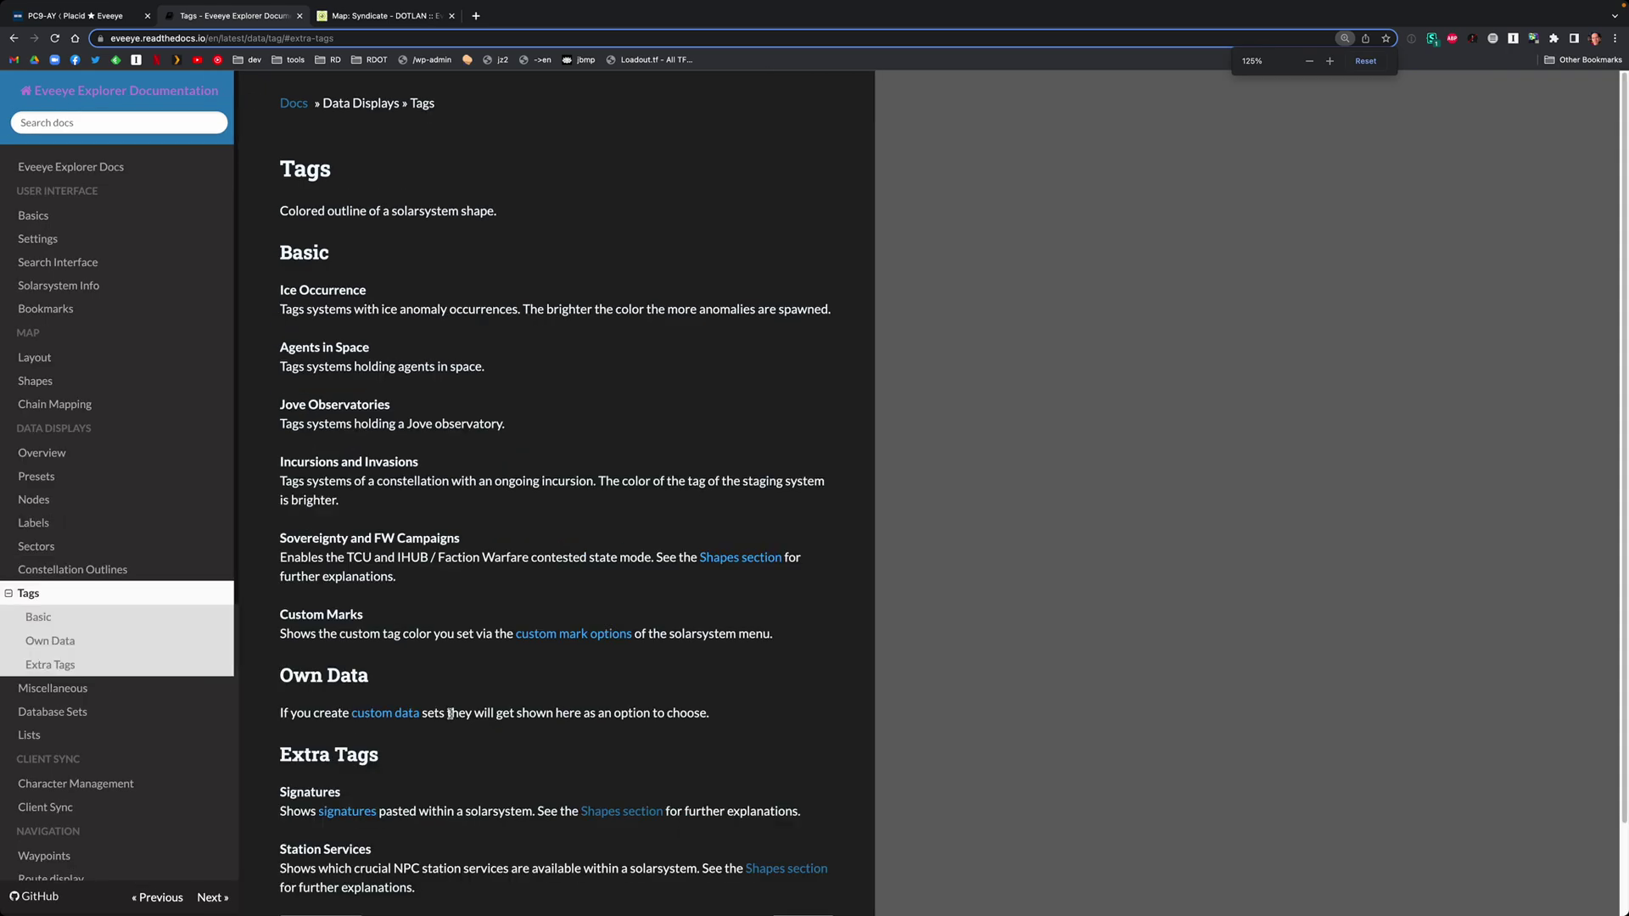
pyautogui.scroll(-2, 449, 713)
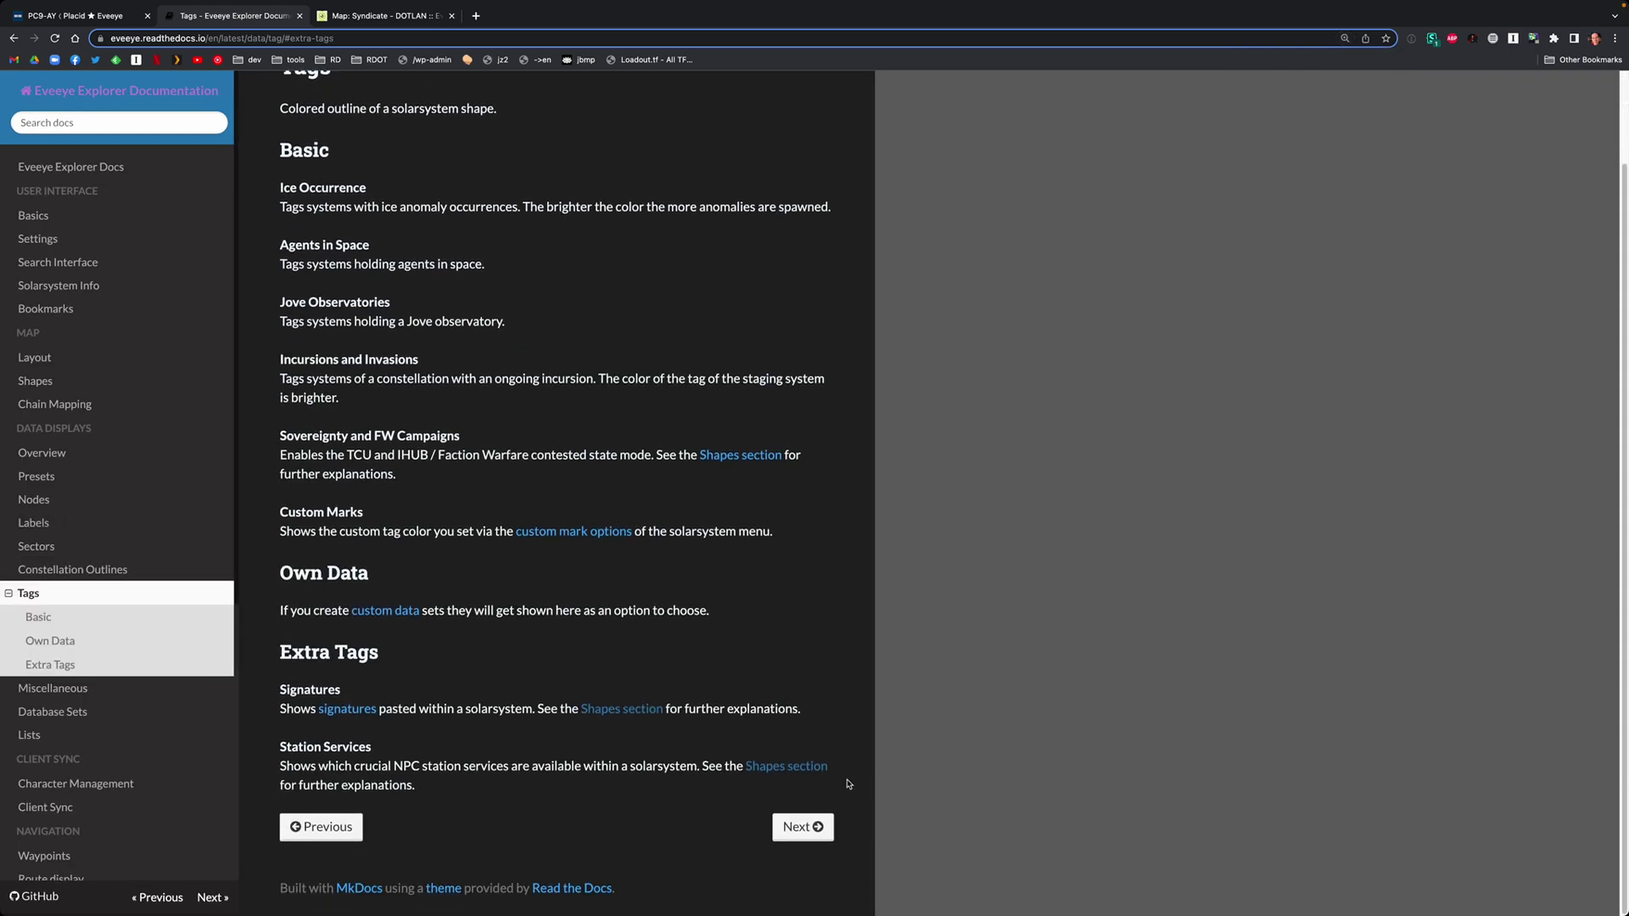
pyautogui.click(794, 768)
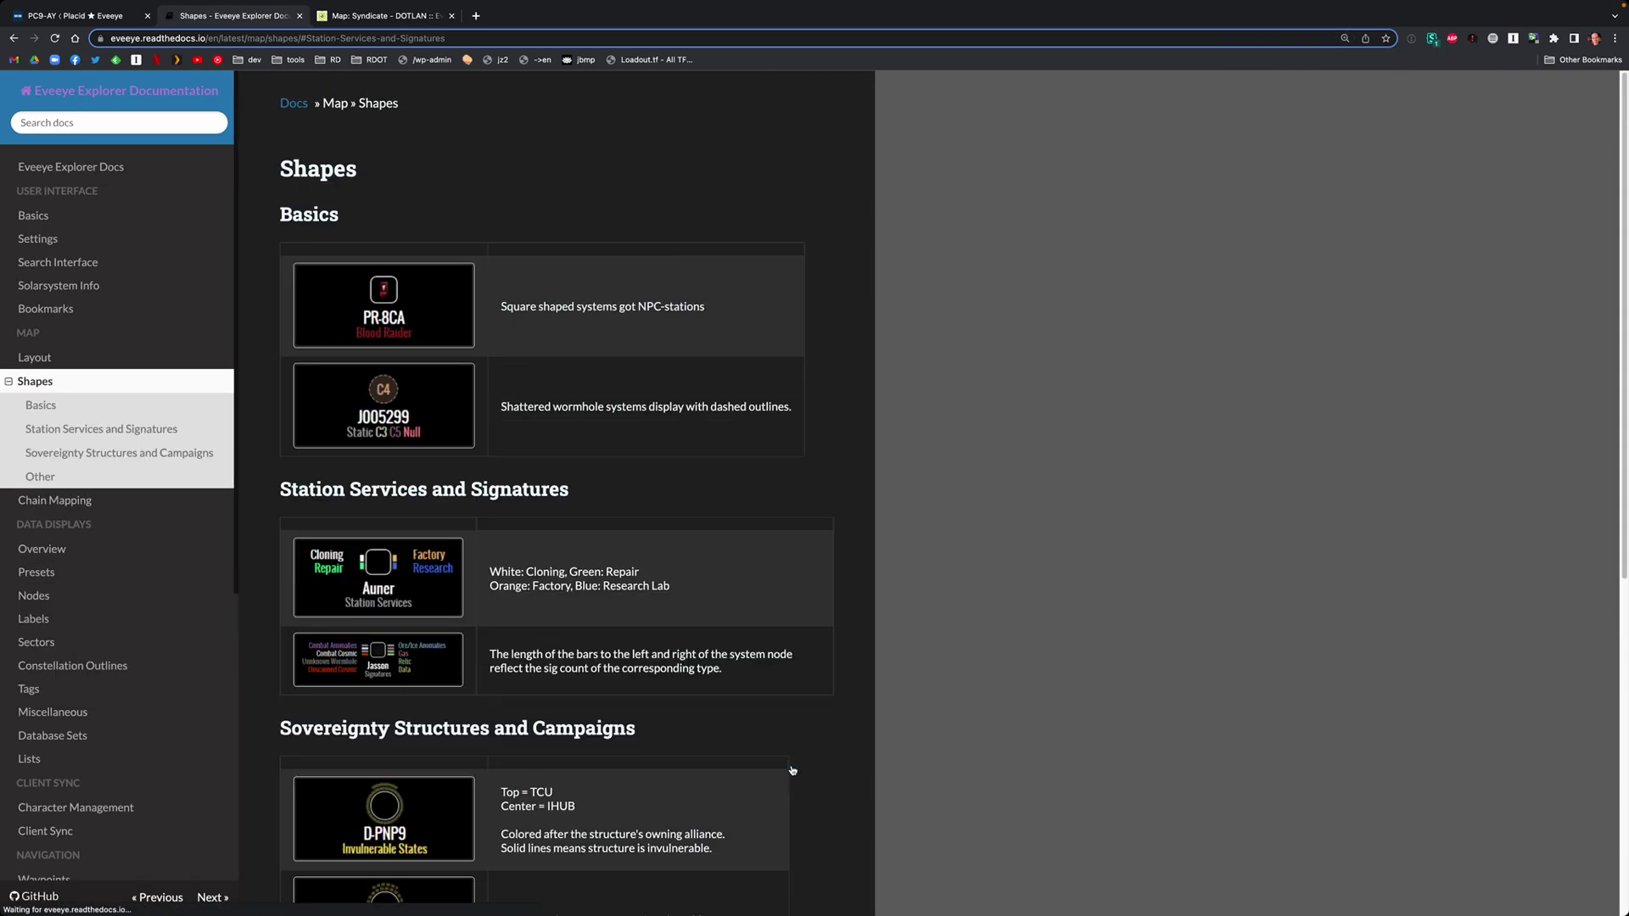
pyautogui.scroll(-1, 784, 780)
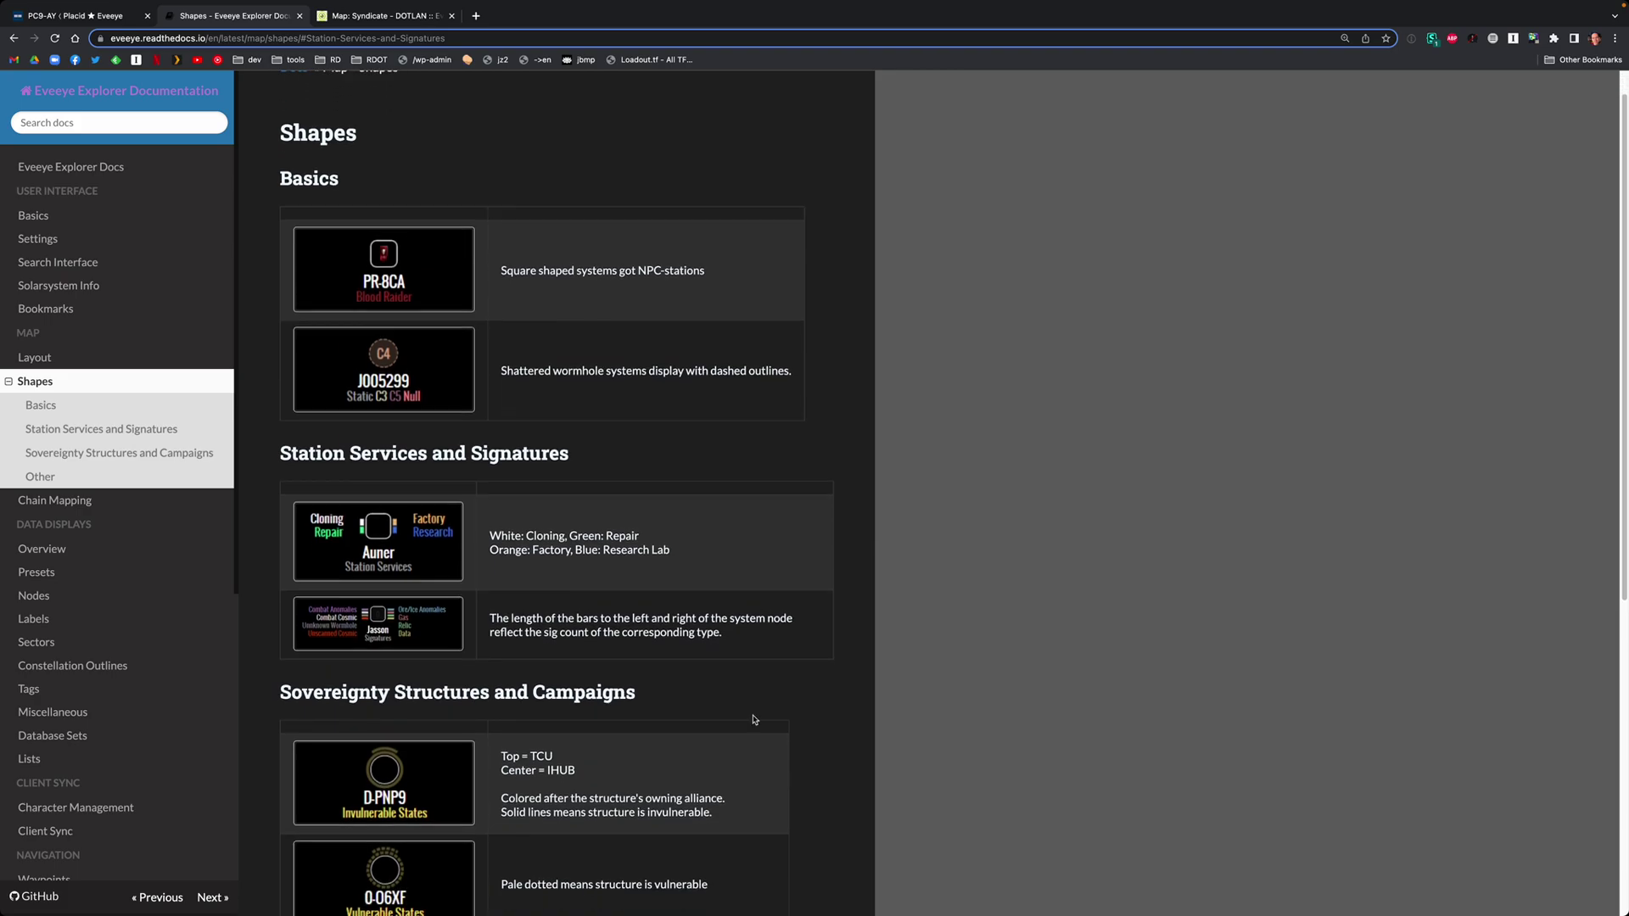
pyautogui.scroll(1, 316, 130)
pyautogui.scroll(-3, 357, 200)
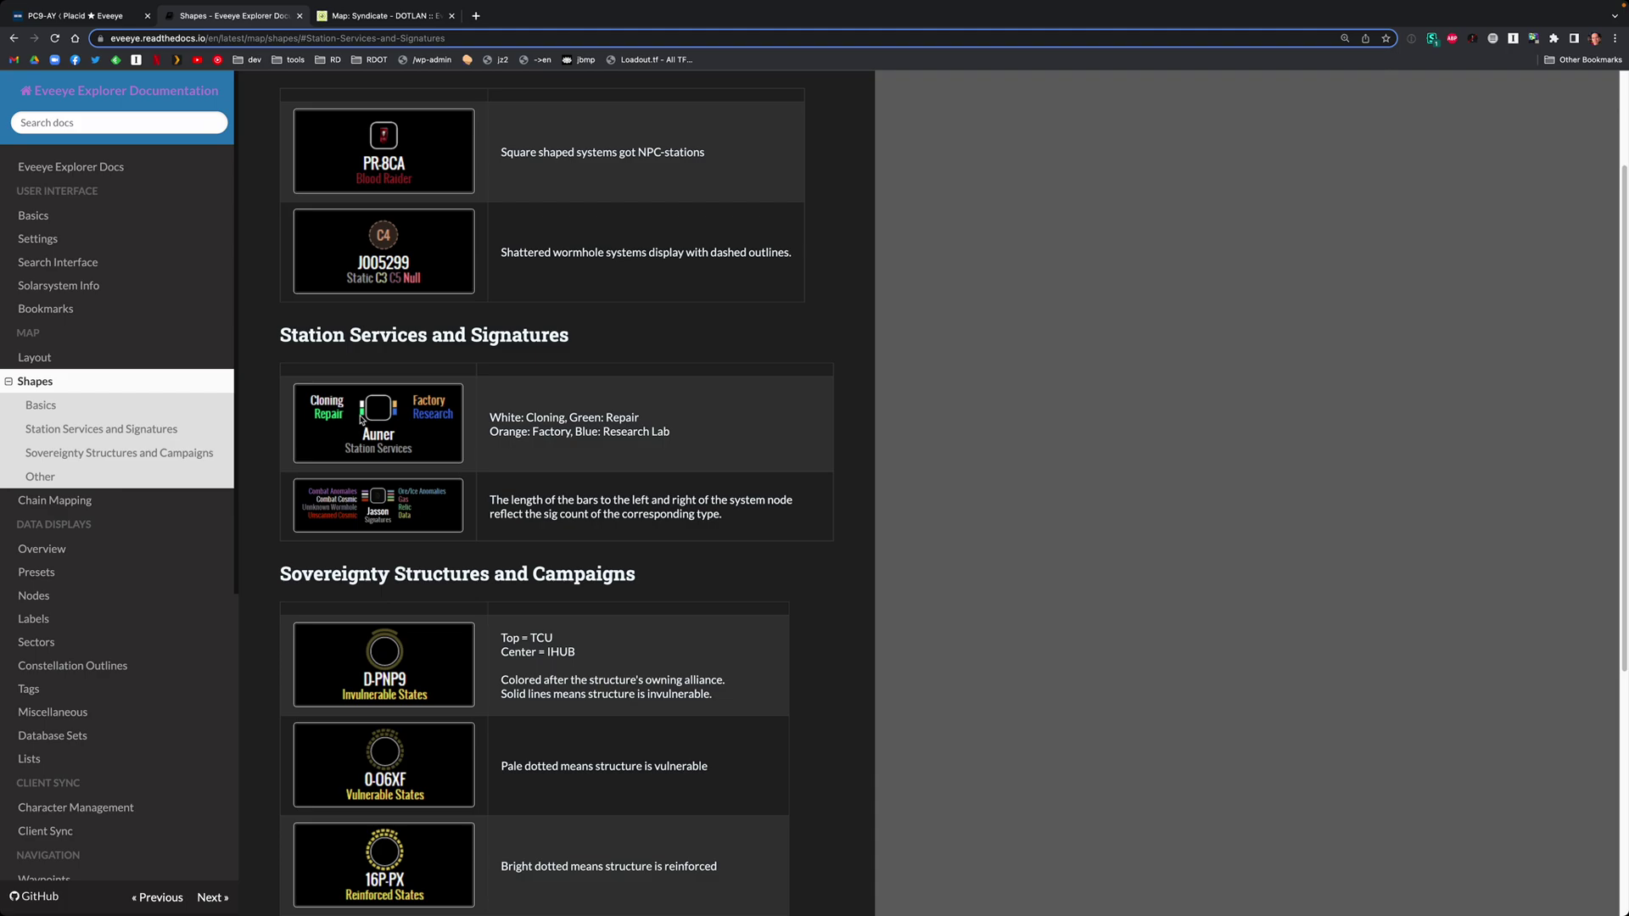
# - Compare the station service markers on the Placid map with the color legend in the documentation
pyautogui.click(104, 17)
pyautogui.scroll(-3, 807, 676)
pyautogui.moveTo(852, 678); pyautogui.dragTo(742, 648)
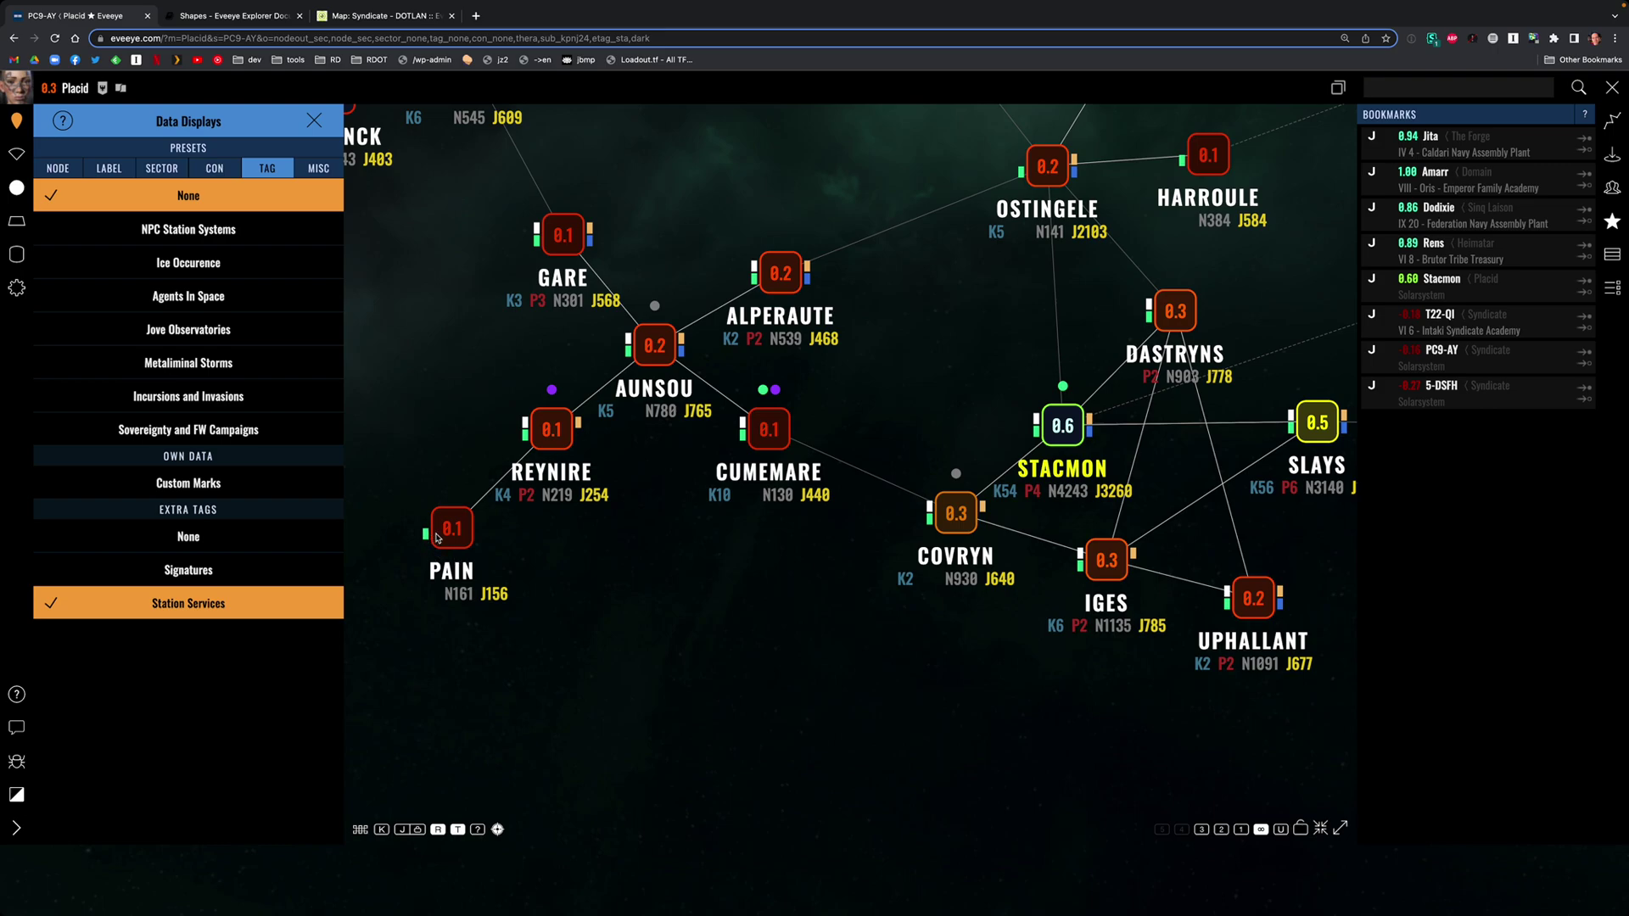
pyautogui.click(223, 21)
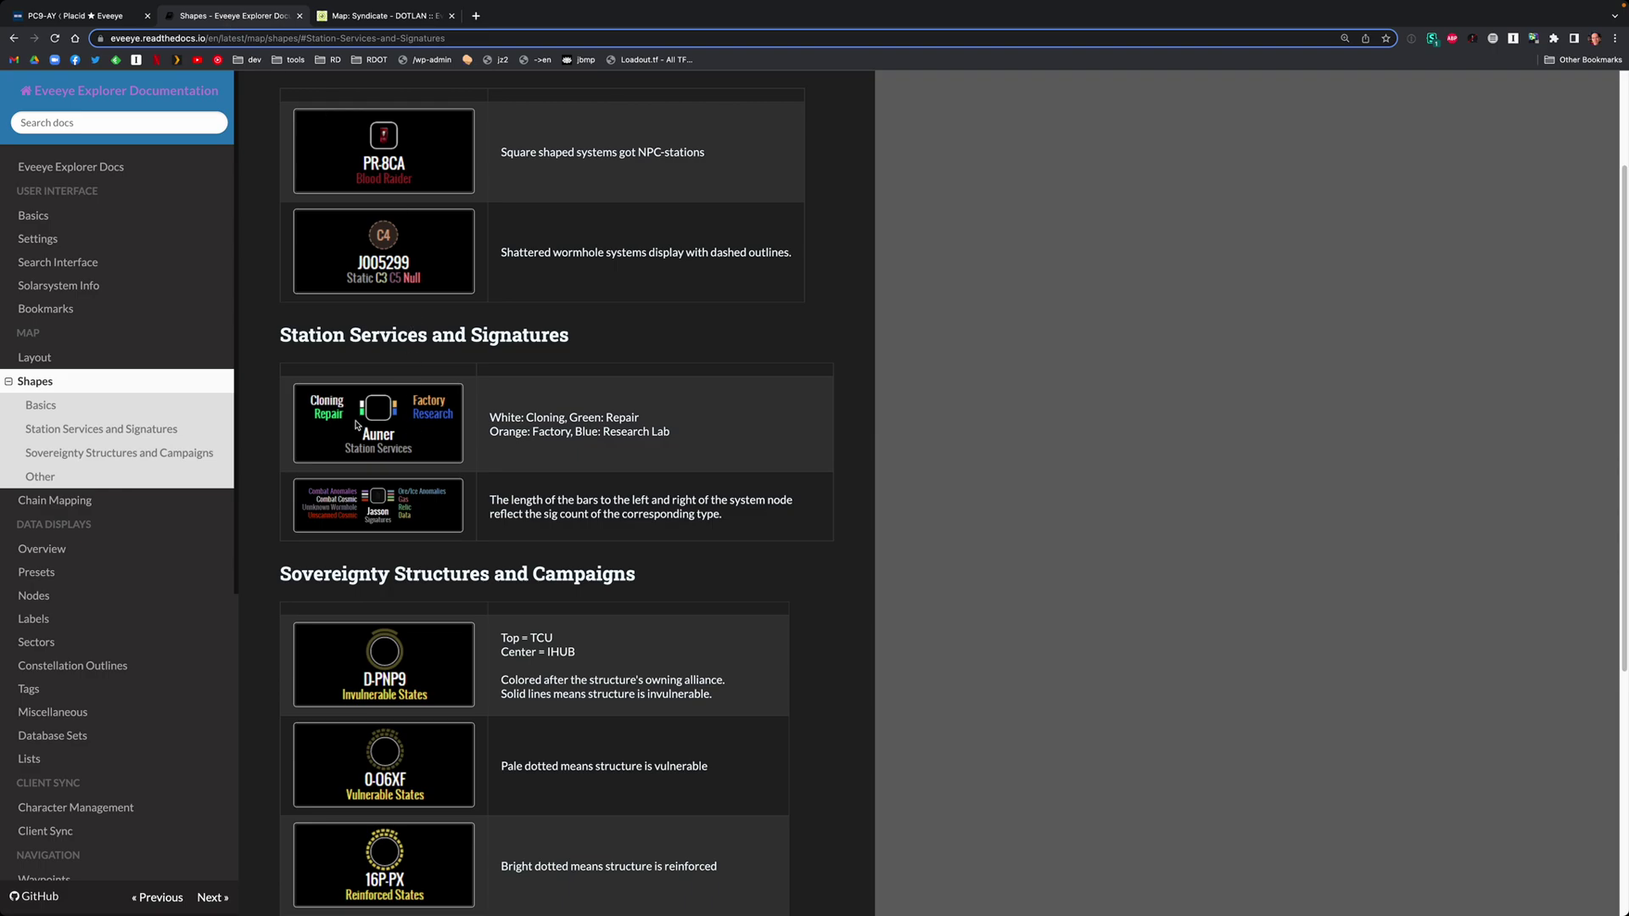
pyautogui.click(118, 19)
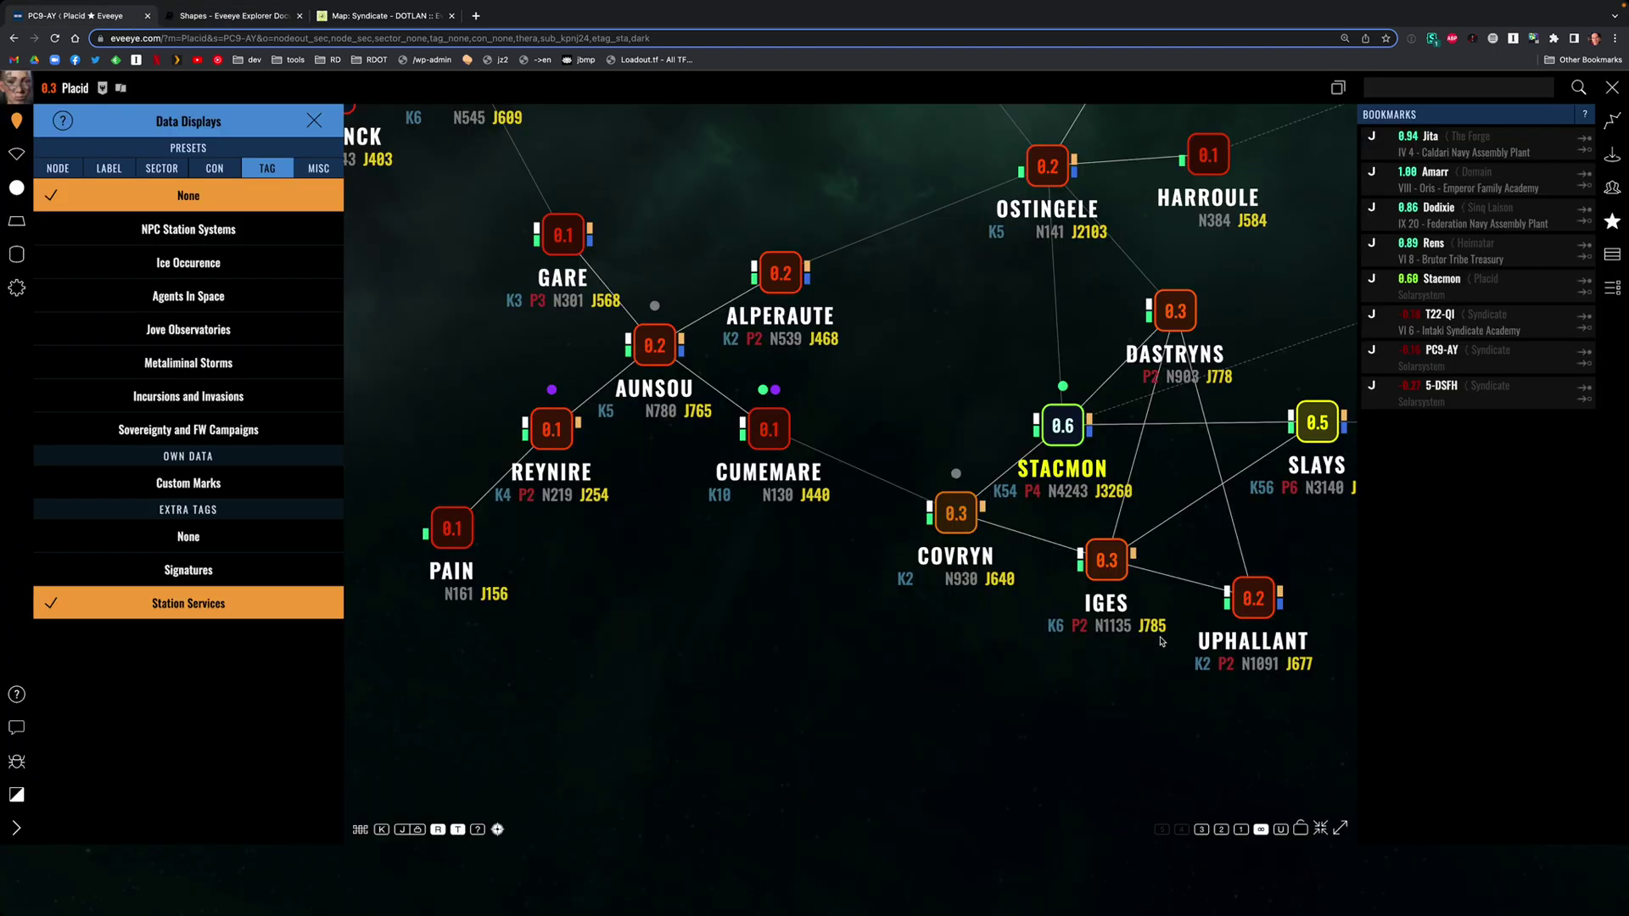
pyautogui.moveTo(1125, 625); pyautogui.dragTo(737, 753)
pyautogui.scroll(-3, 796, 687)
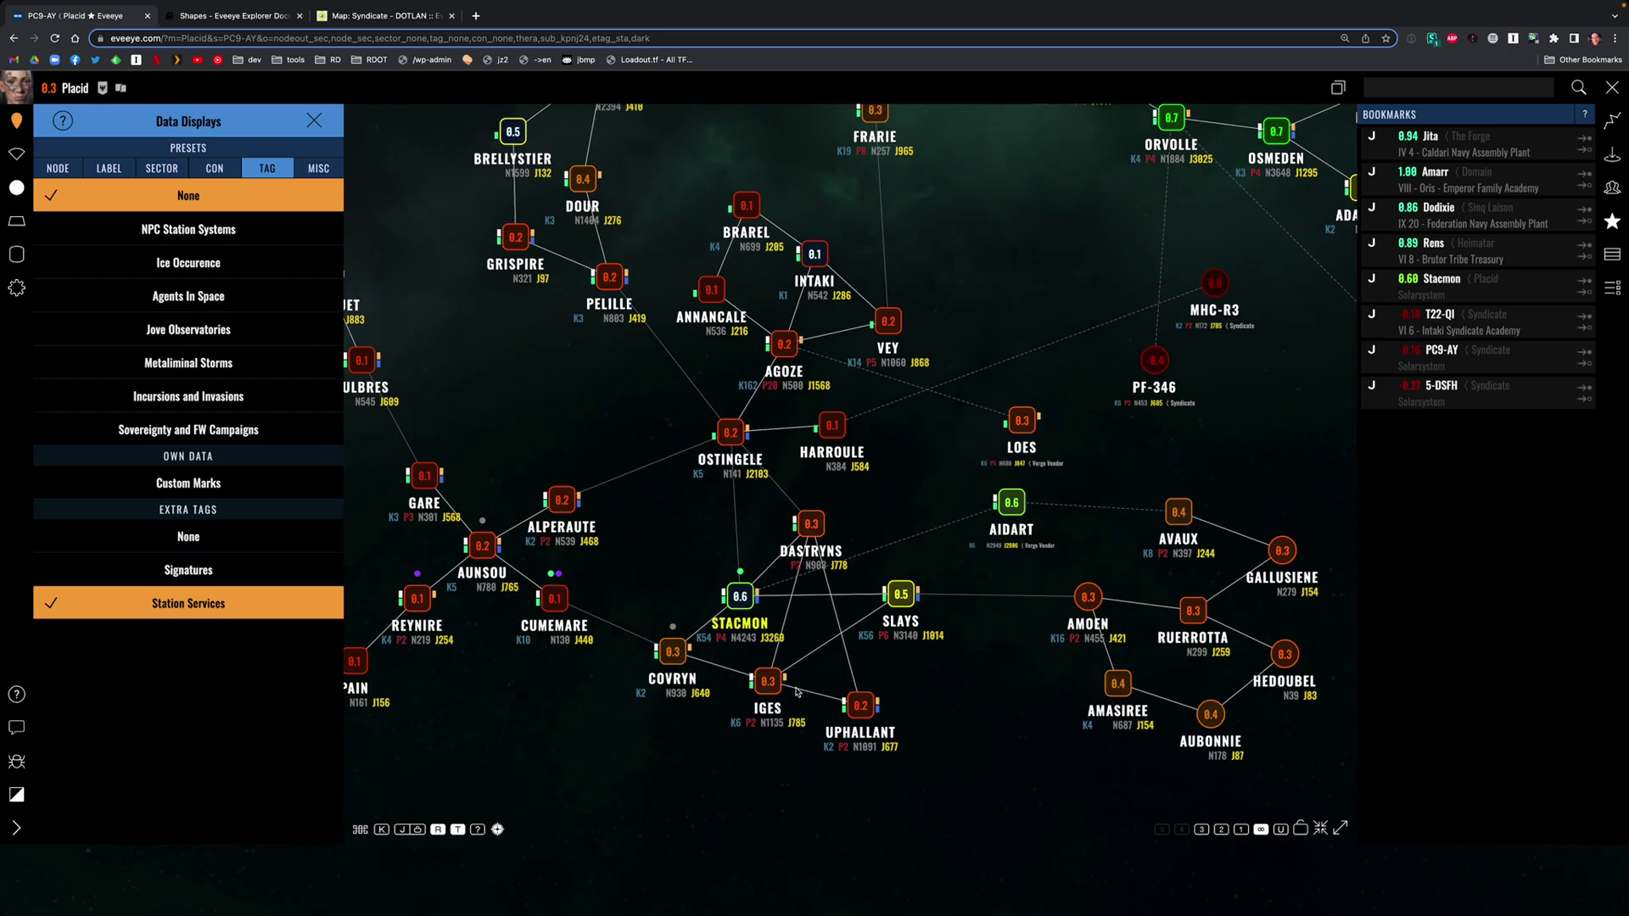
# - Set the system labels to None, compare them with Security labels, and return to None
pyautogui.click(112, 172)
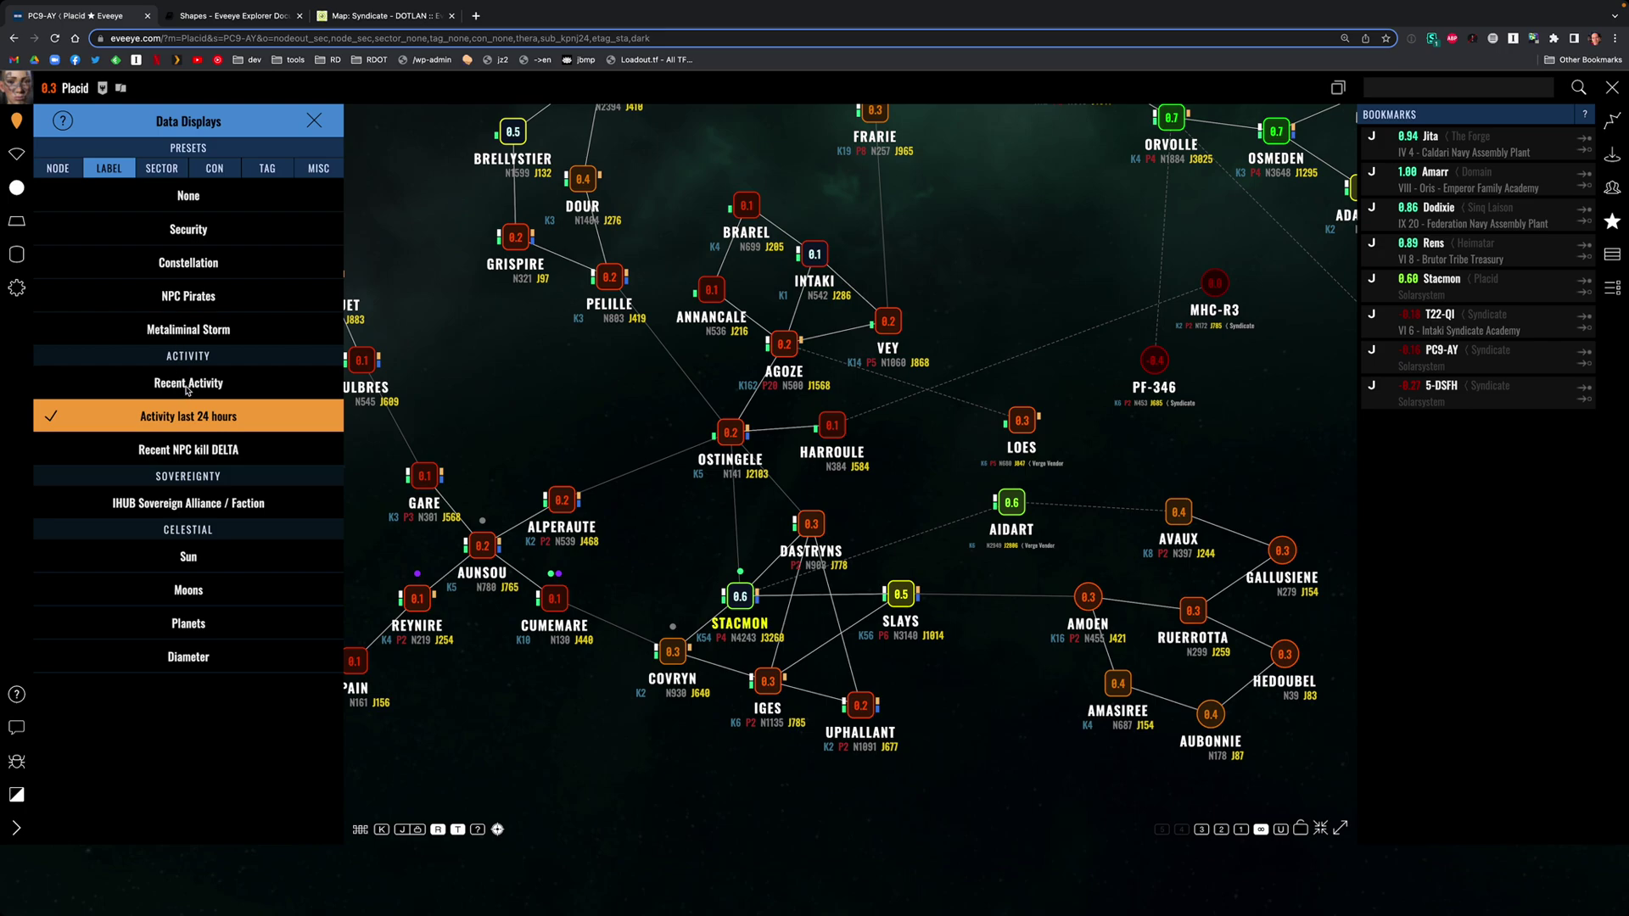
pyautogui.click(194, 204)
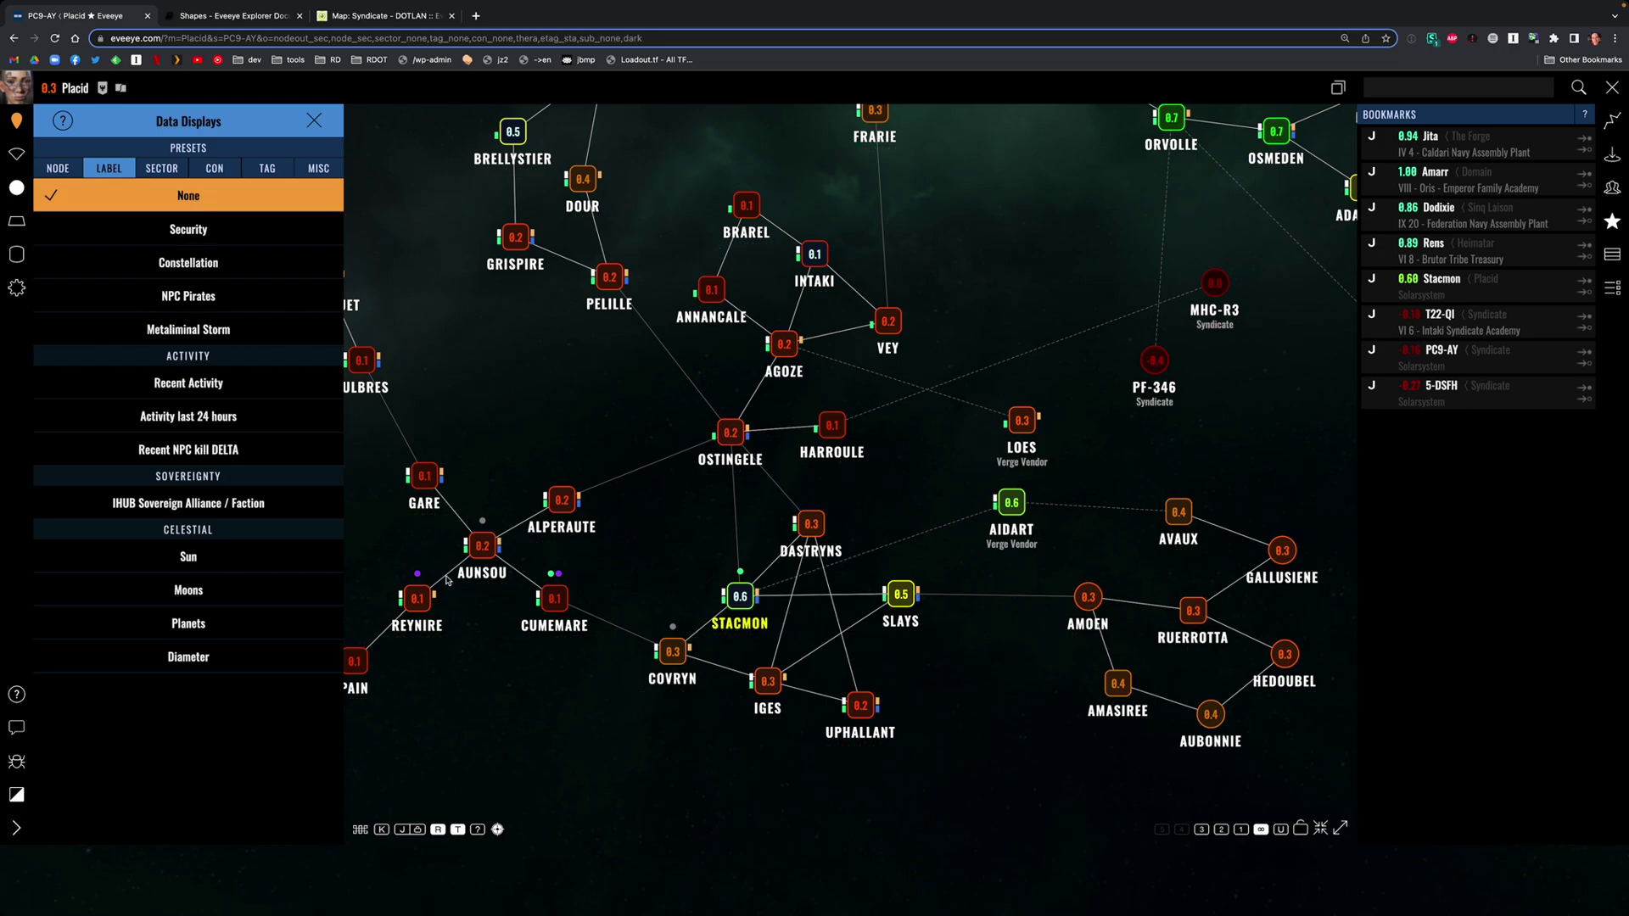
pyautogui.moveTo(547, 675); pyautogui.dragTo(604, 658)
pyautogui.click(211, 229)
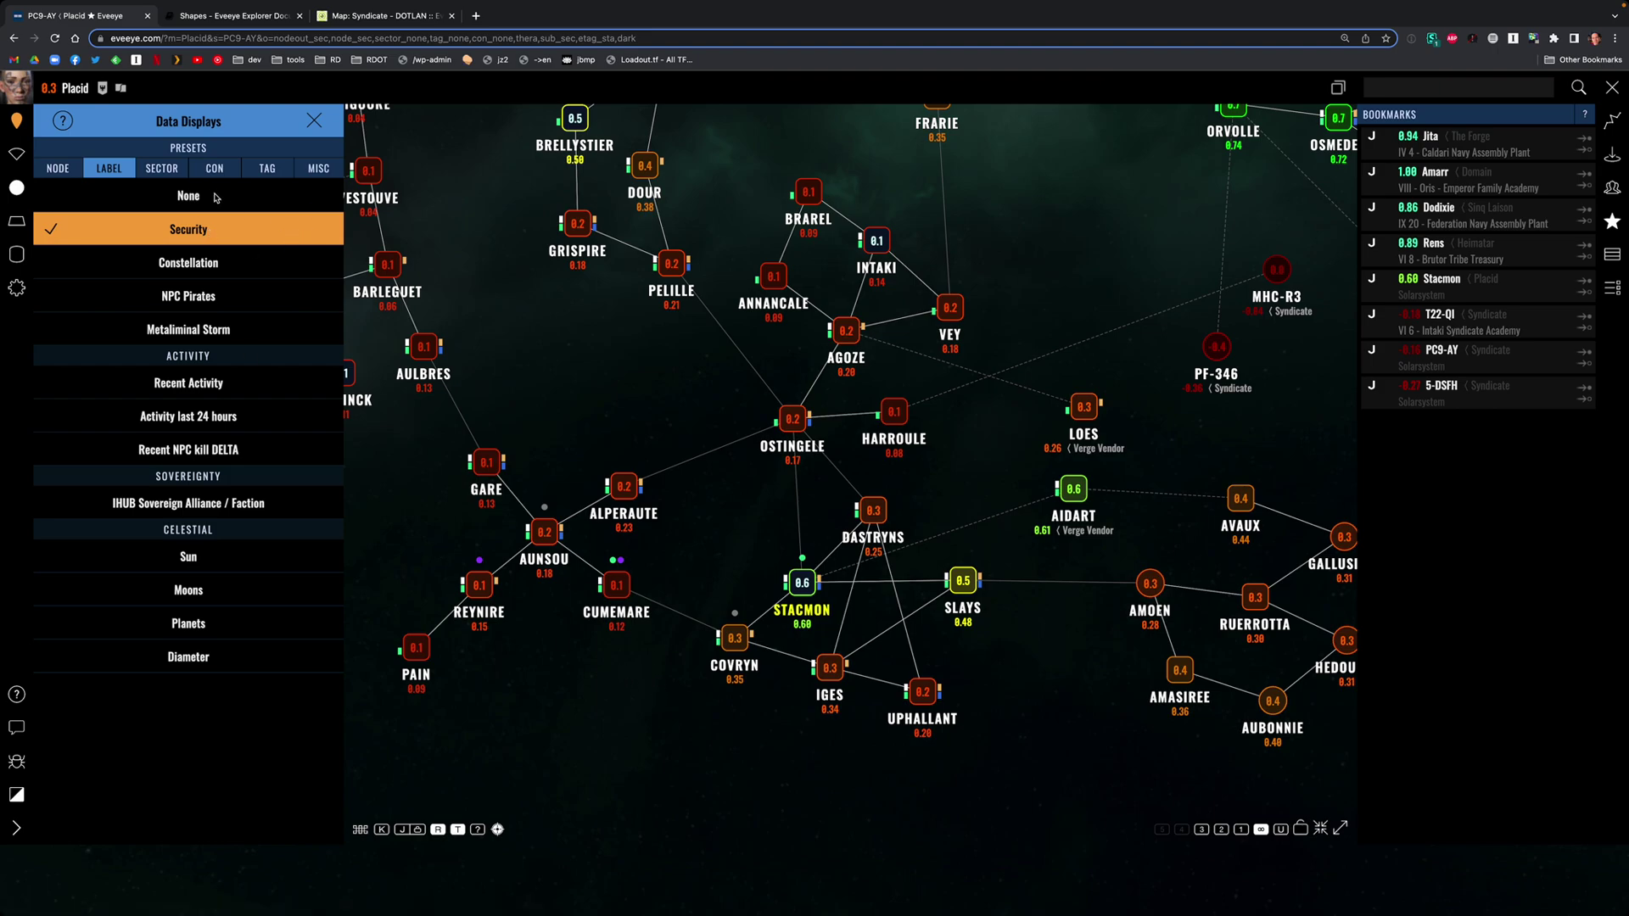
pyautogui.click(218, 197)
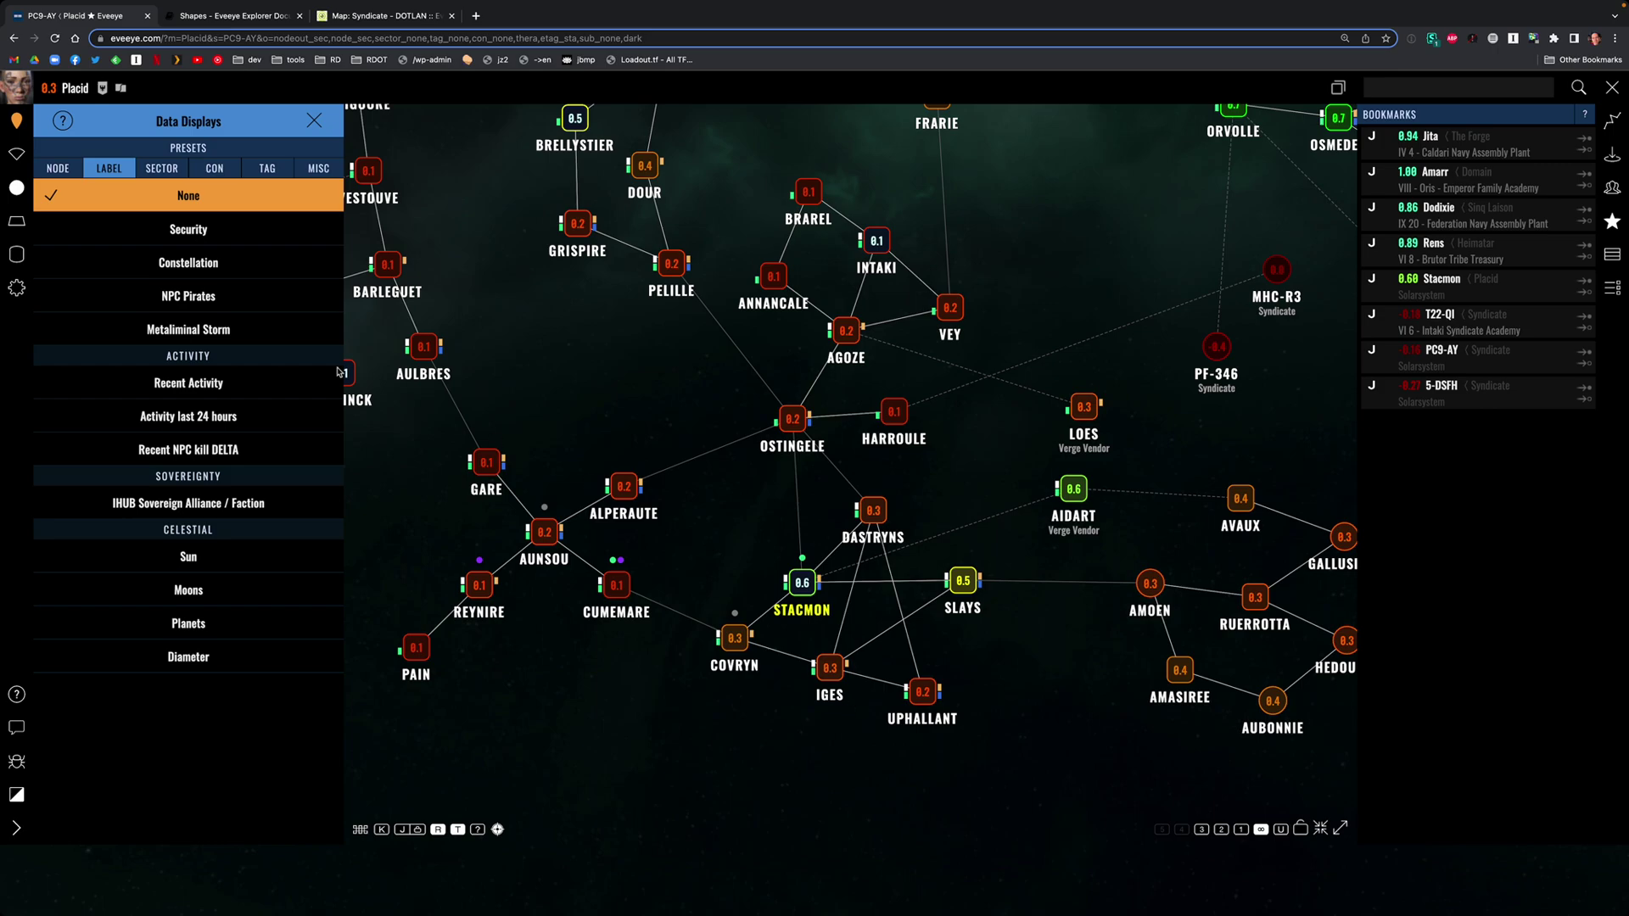
# - Review the current route and jump range lists, and the route, map selection and custom map data options
pyautogui.click(1614, 122)
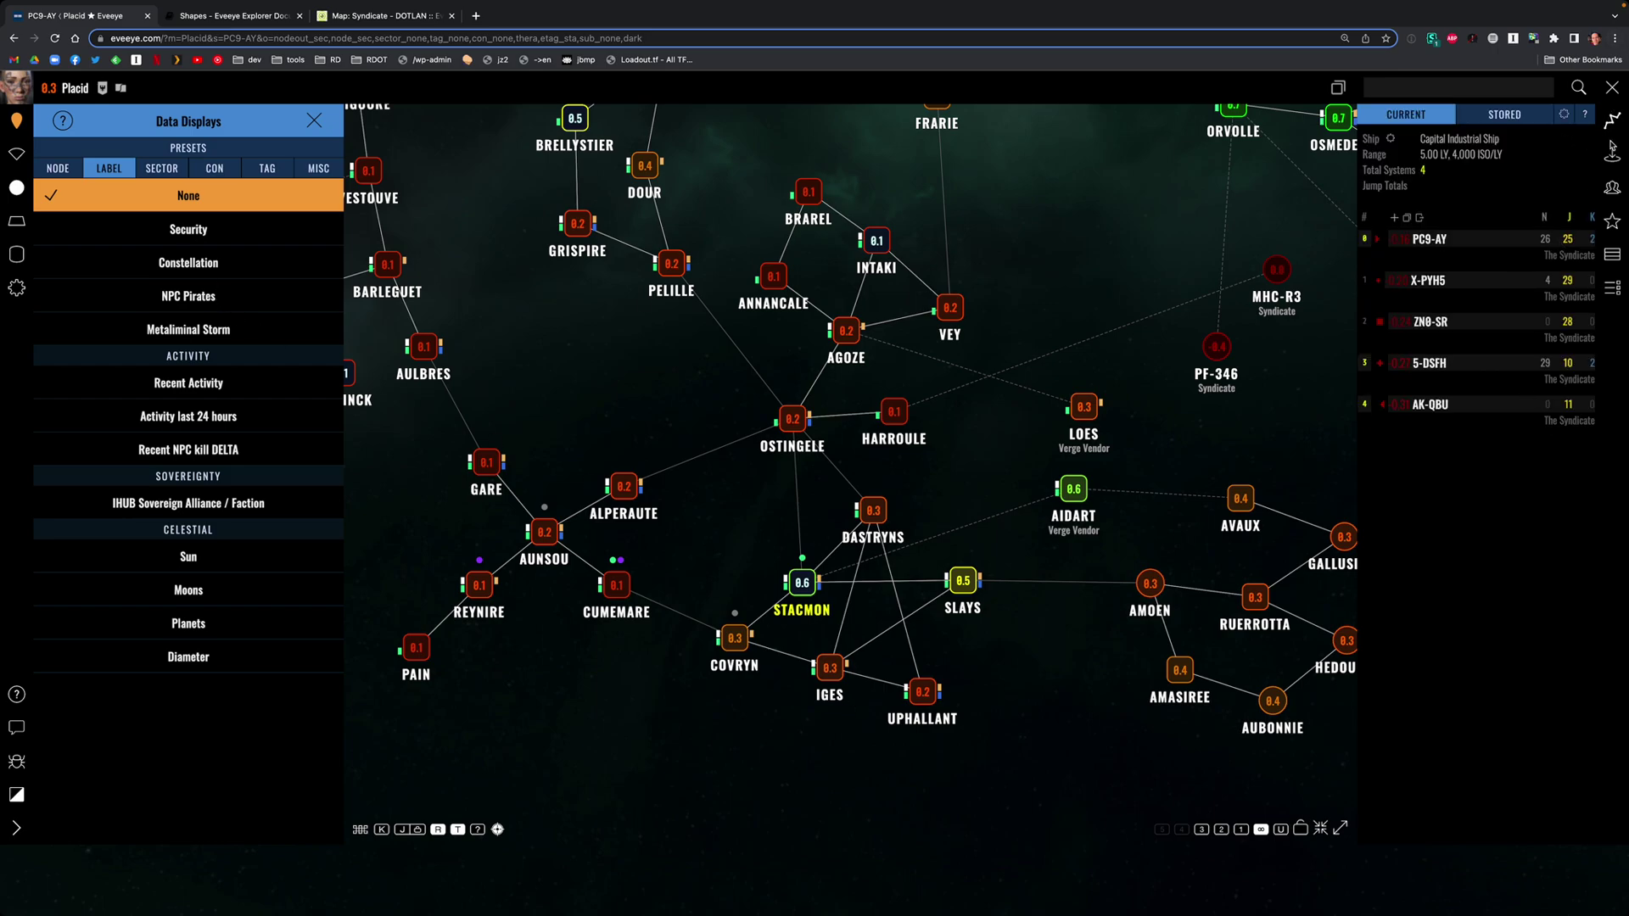
pyautogui.click(1614, 158)
pyautogui.scroll(-12, 1524, 212)
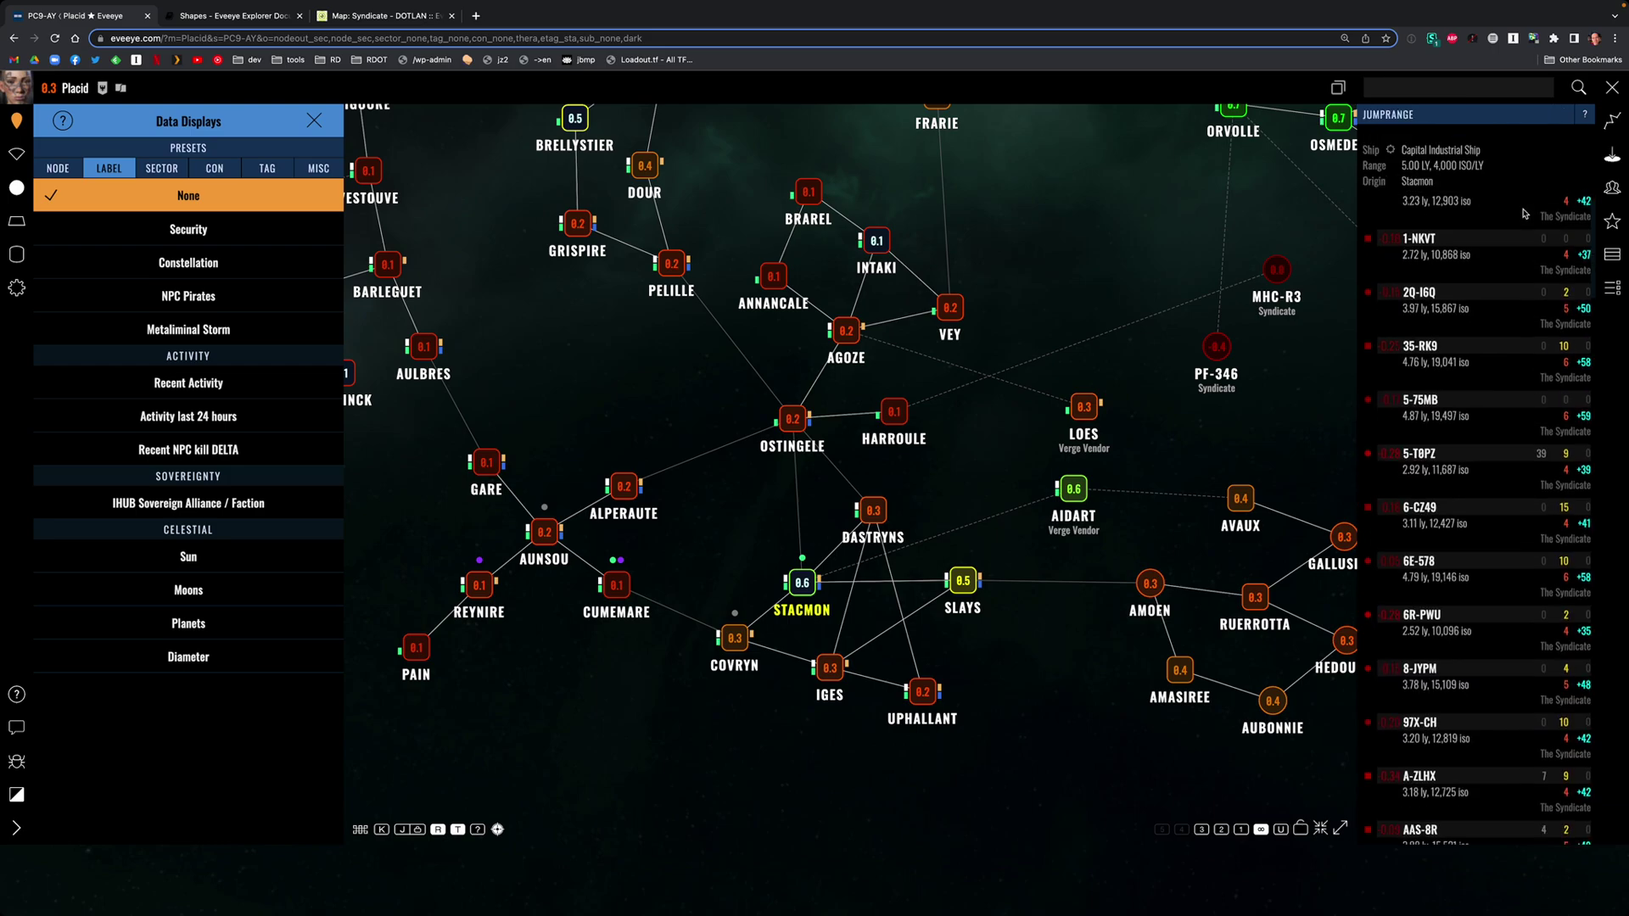
pyautogui.scroll(12, 1524, 212)
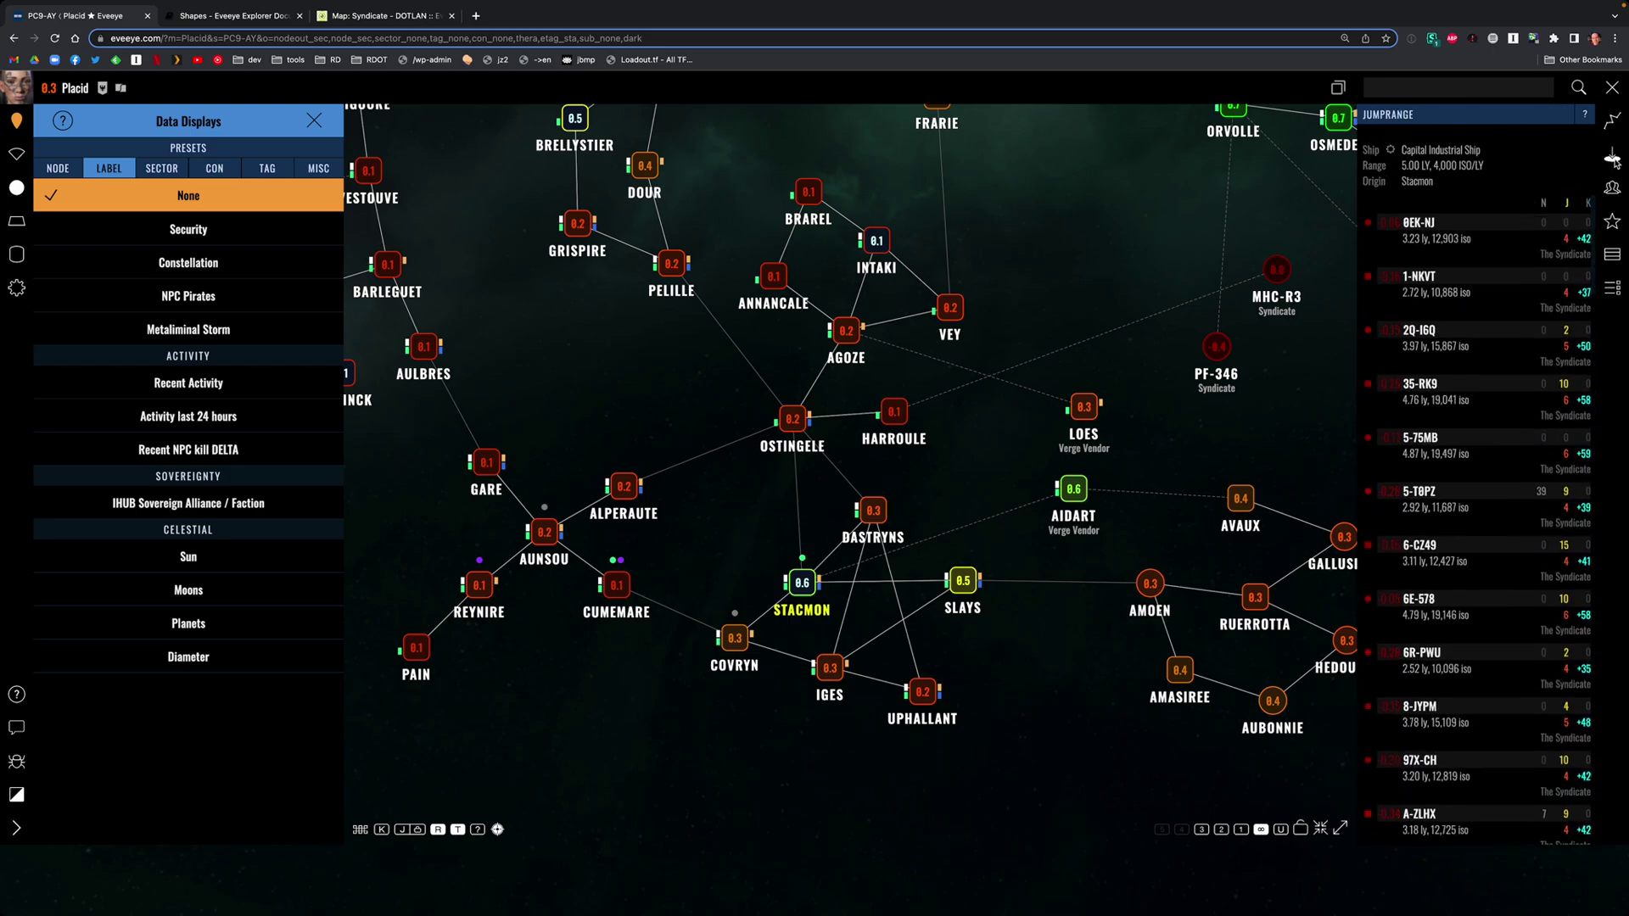
pyautogui.click(16, 288)
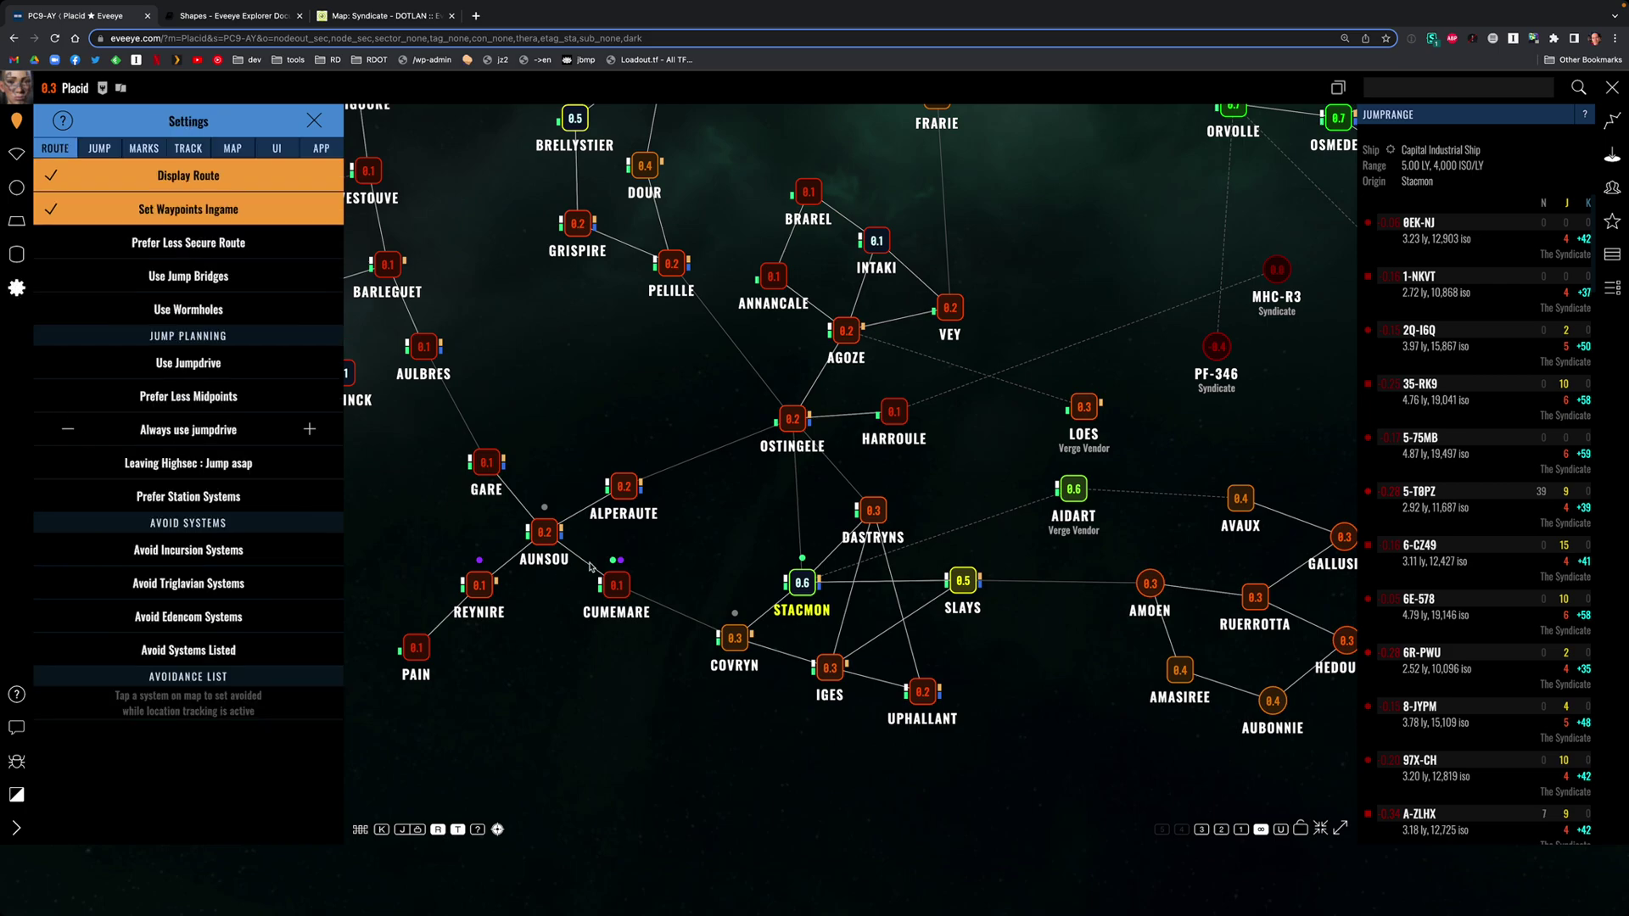
pyautogui.click(11, 234)
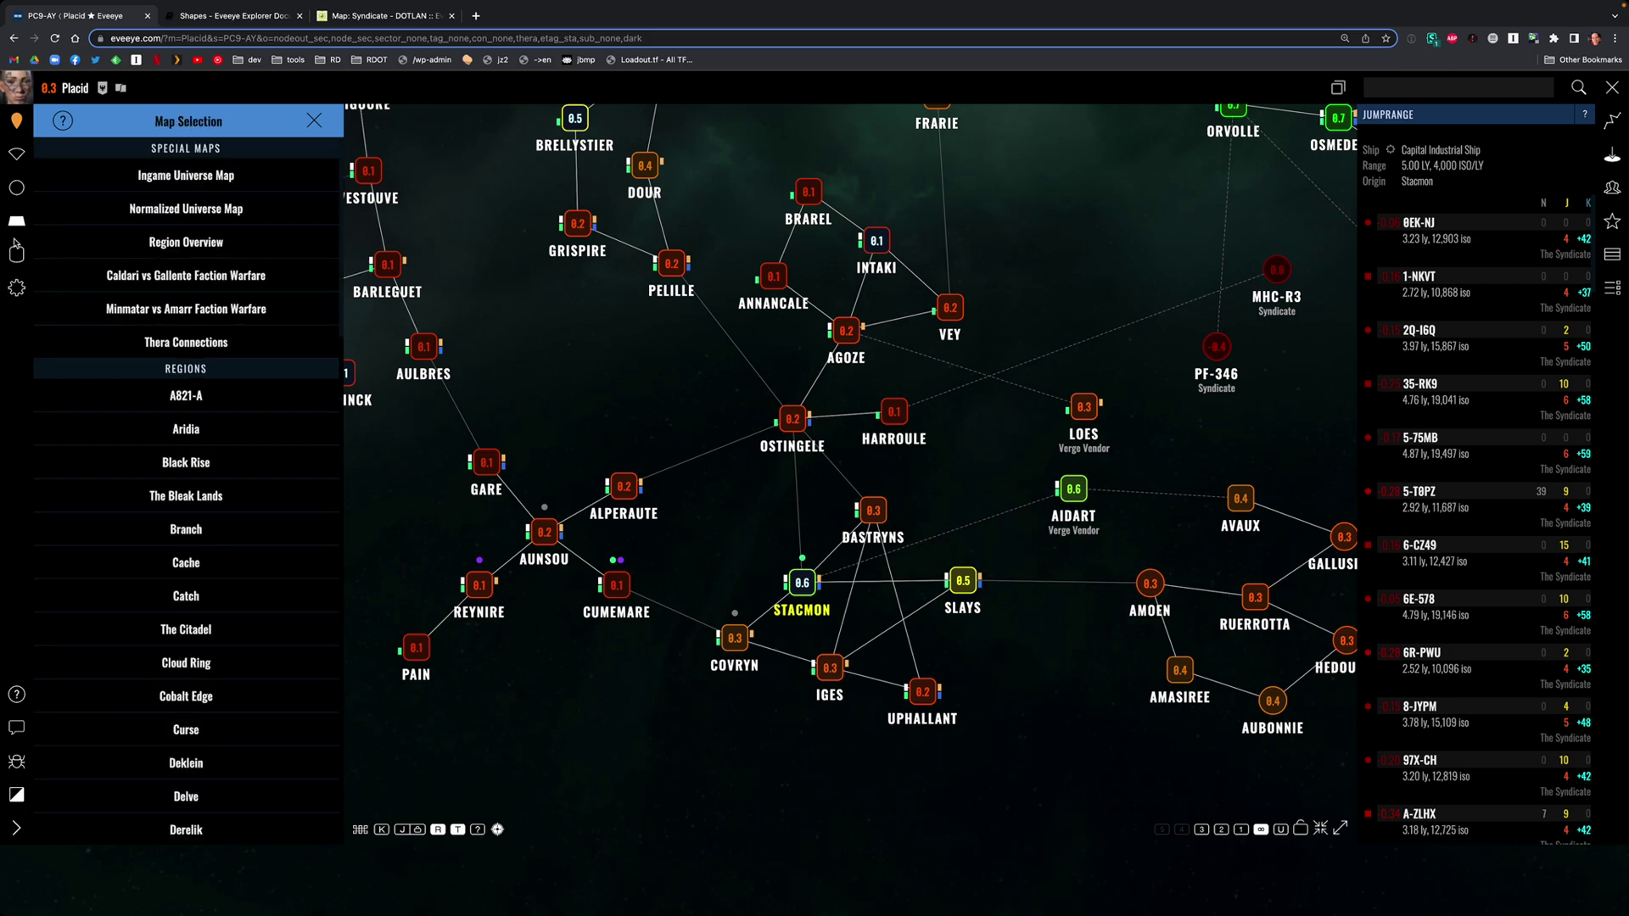
pyautogui.click(16, 255)
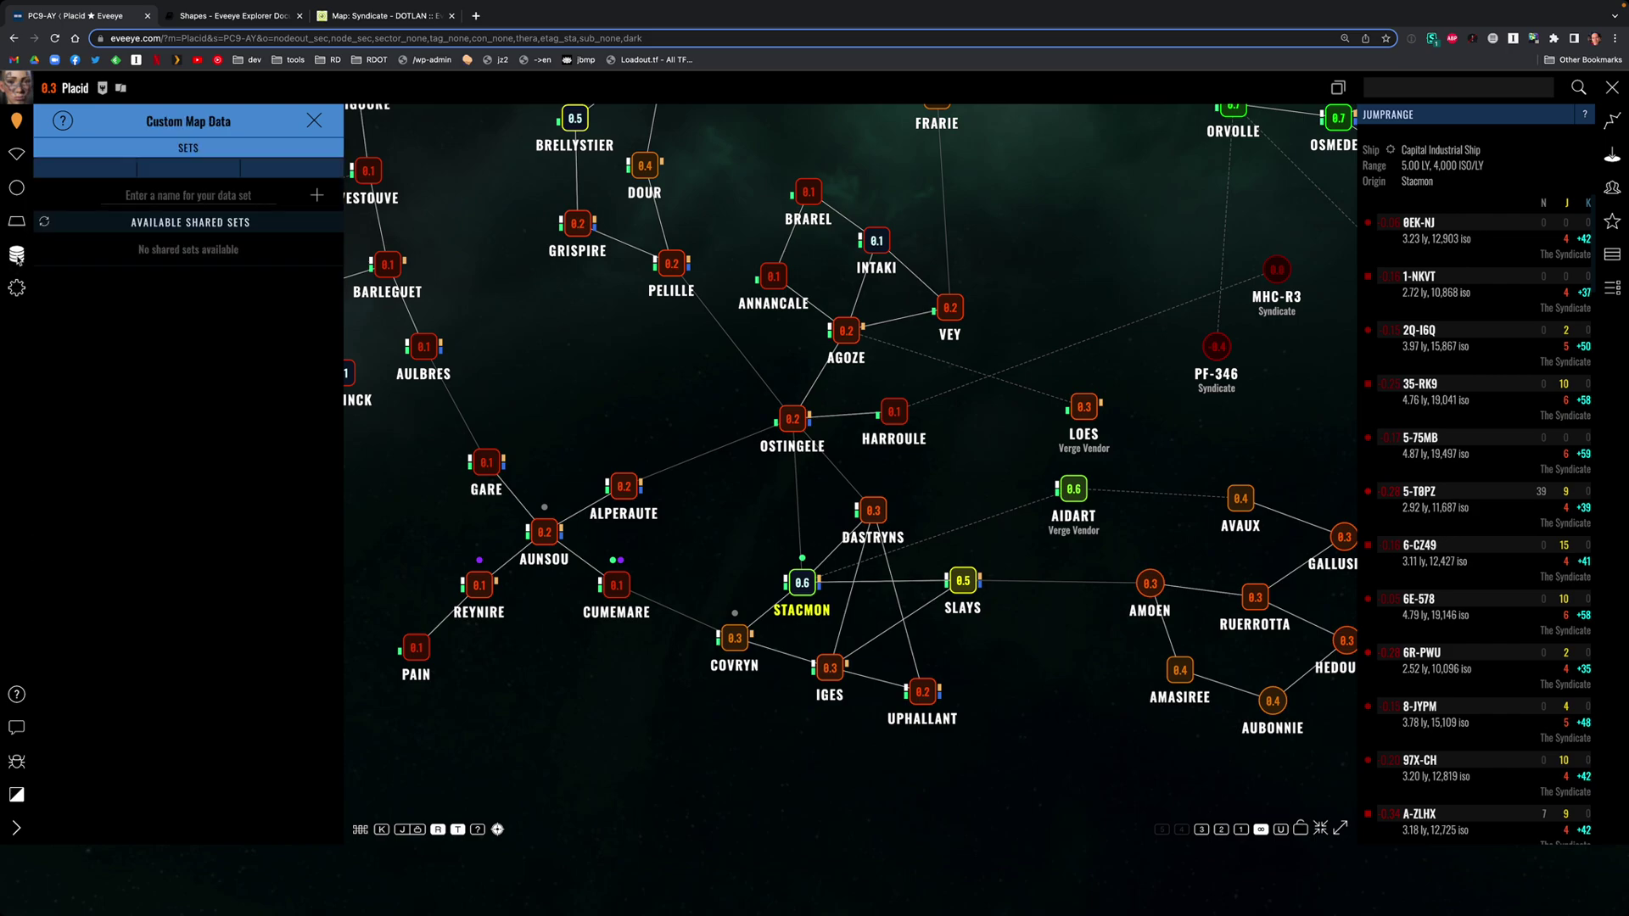
# - Set the system labels to Activity last 24 hours
pyautogui.click(19, 194)
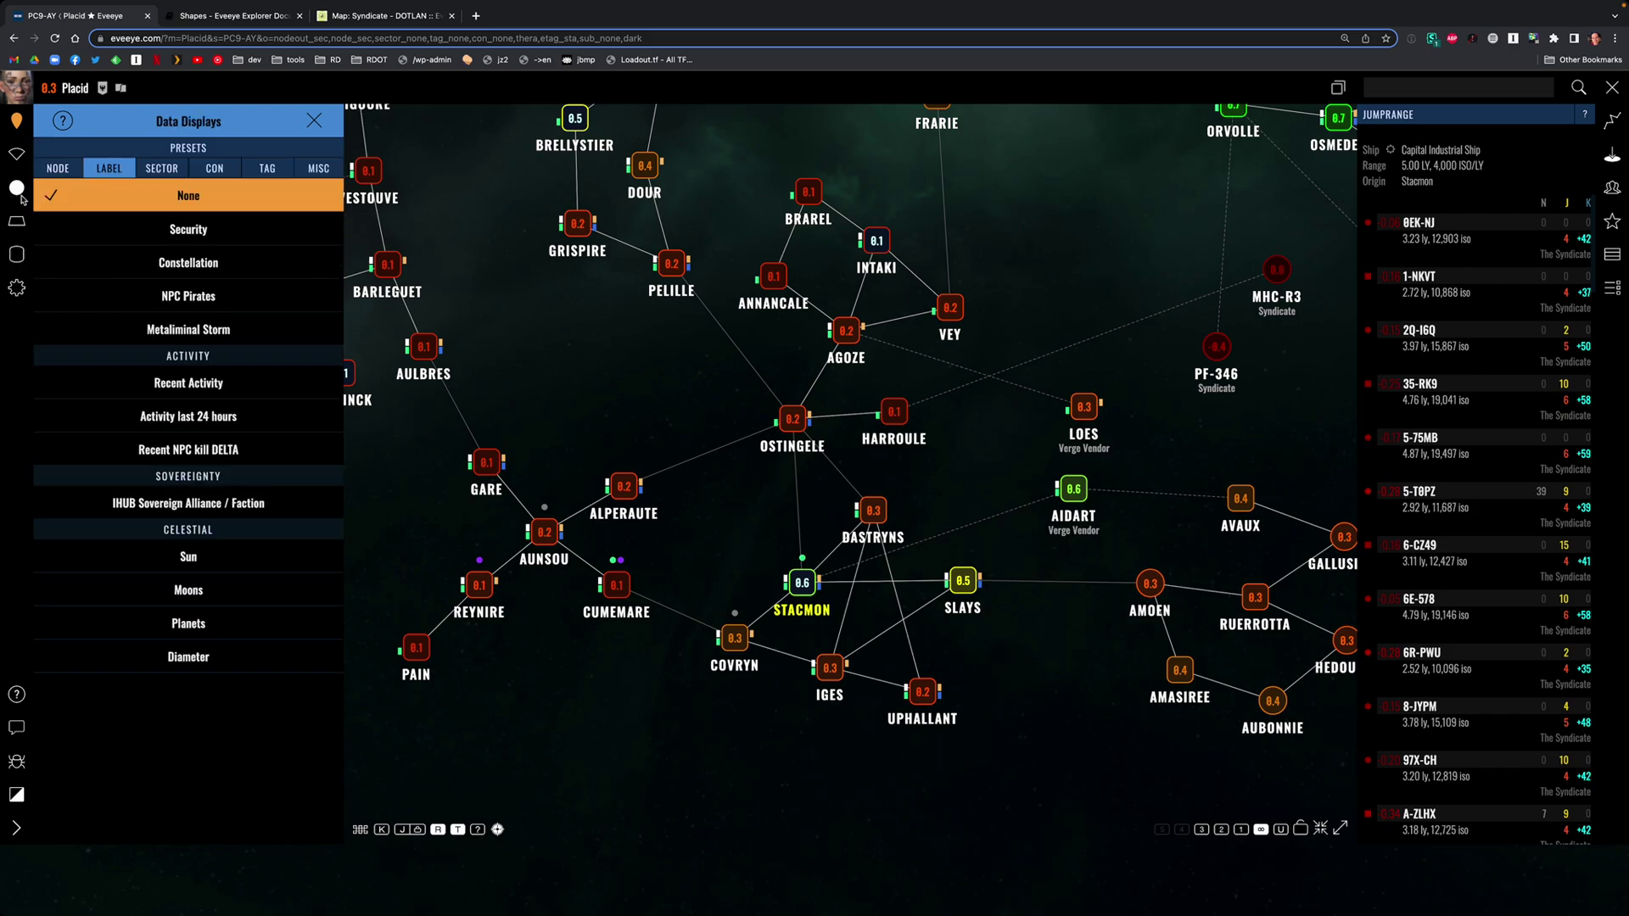
pyautogui.click(183, 422)
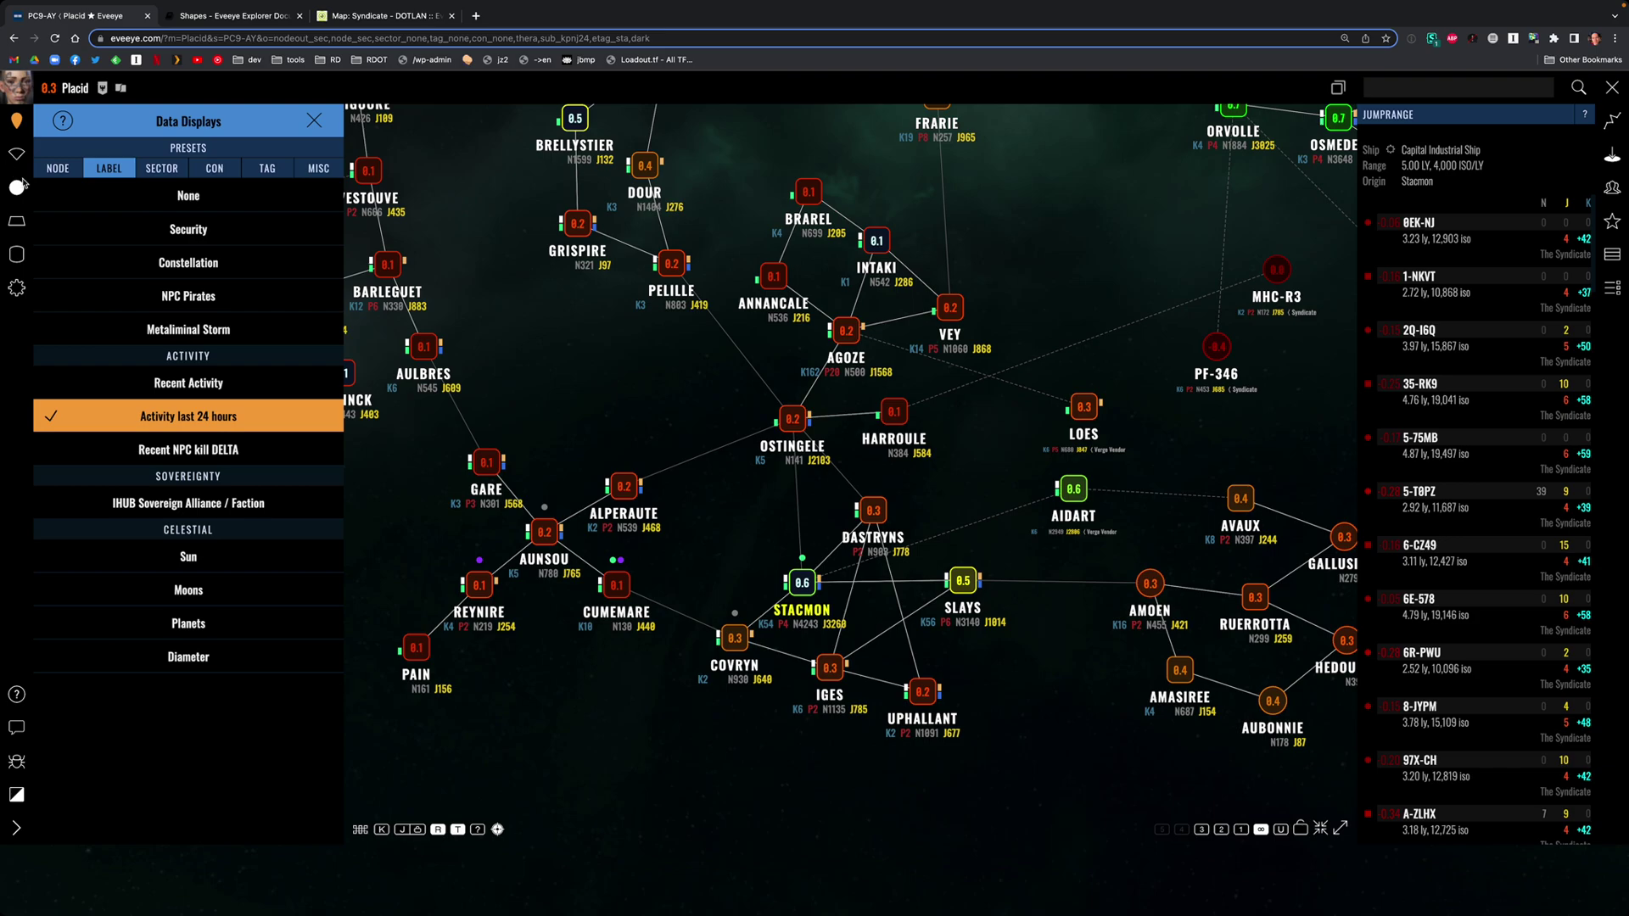
# - Bring the map to the tracked location PC9-AY in Syndicate, and toggle Display Route off and on again
pyautogui.click(17, 289)
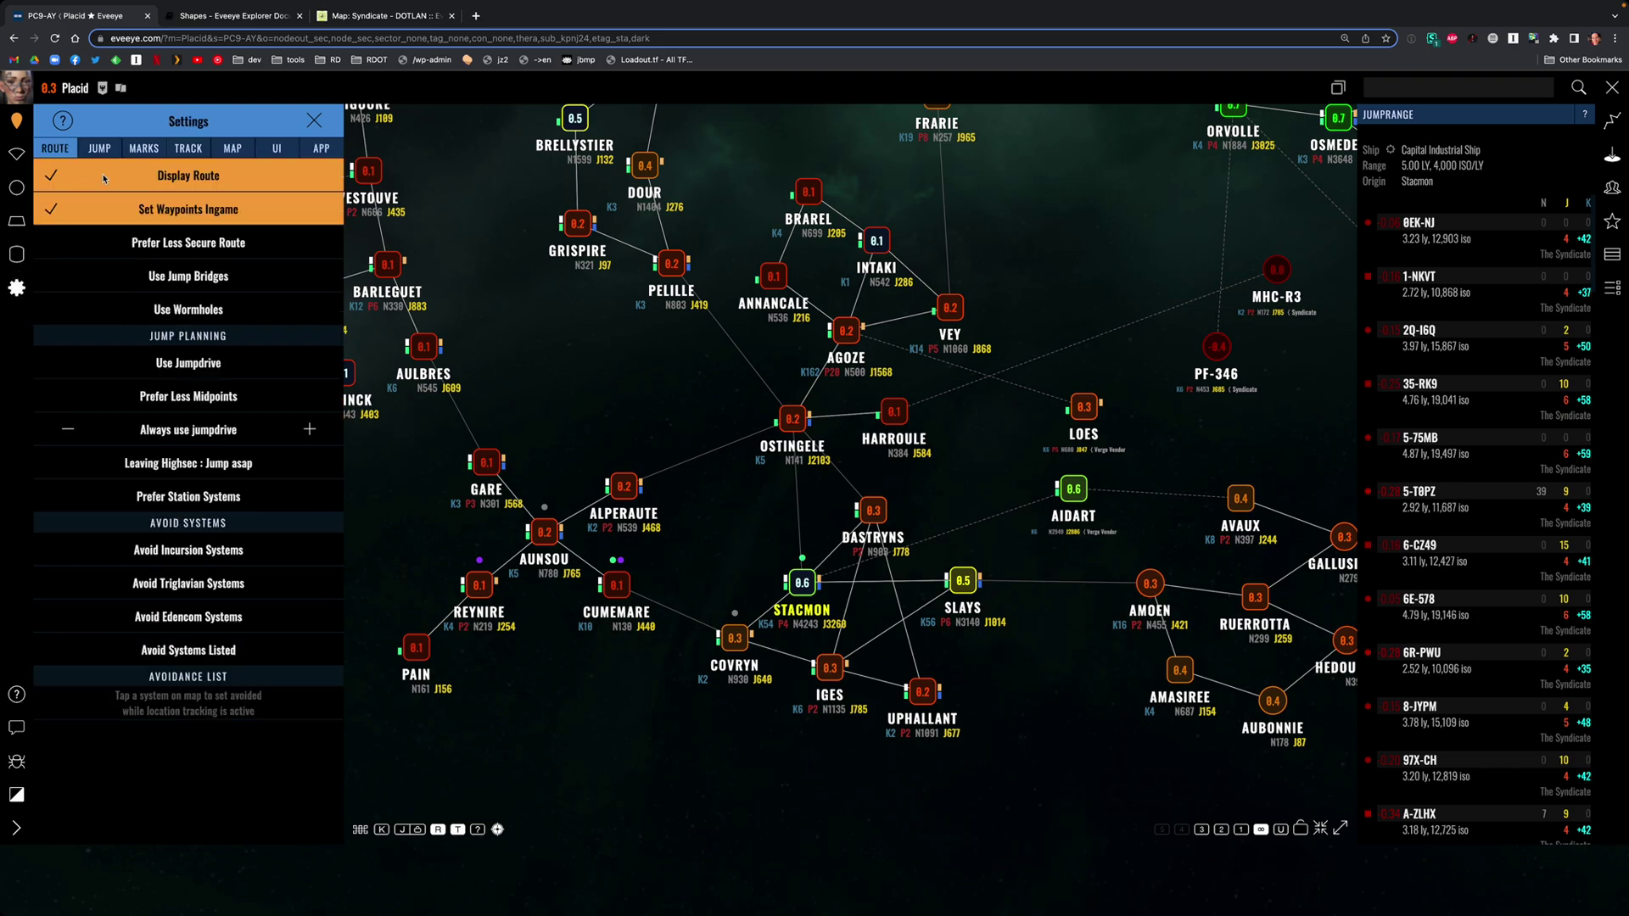
pyautogui.click(16, 120)
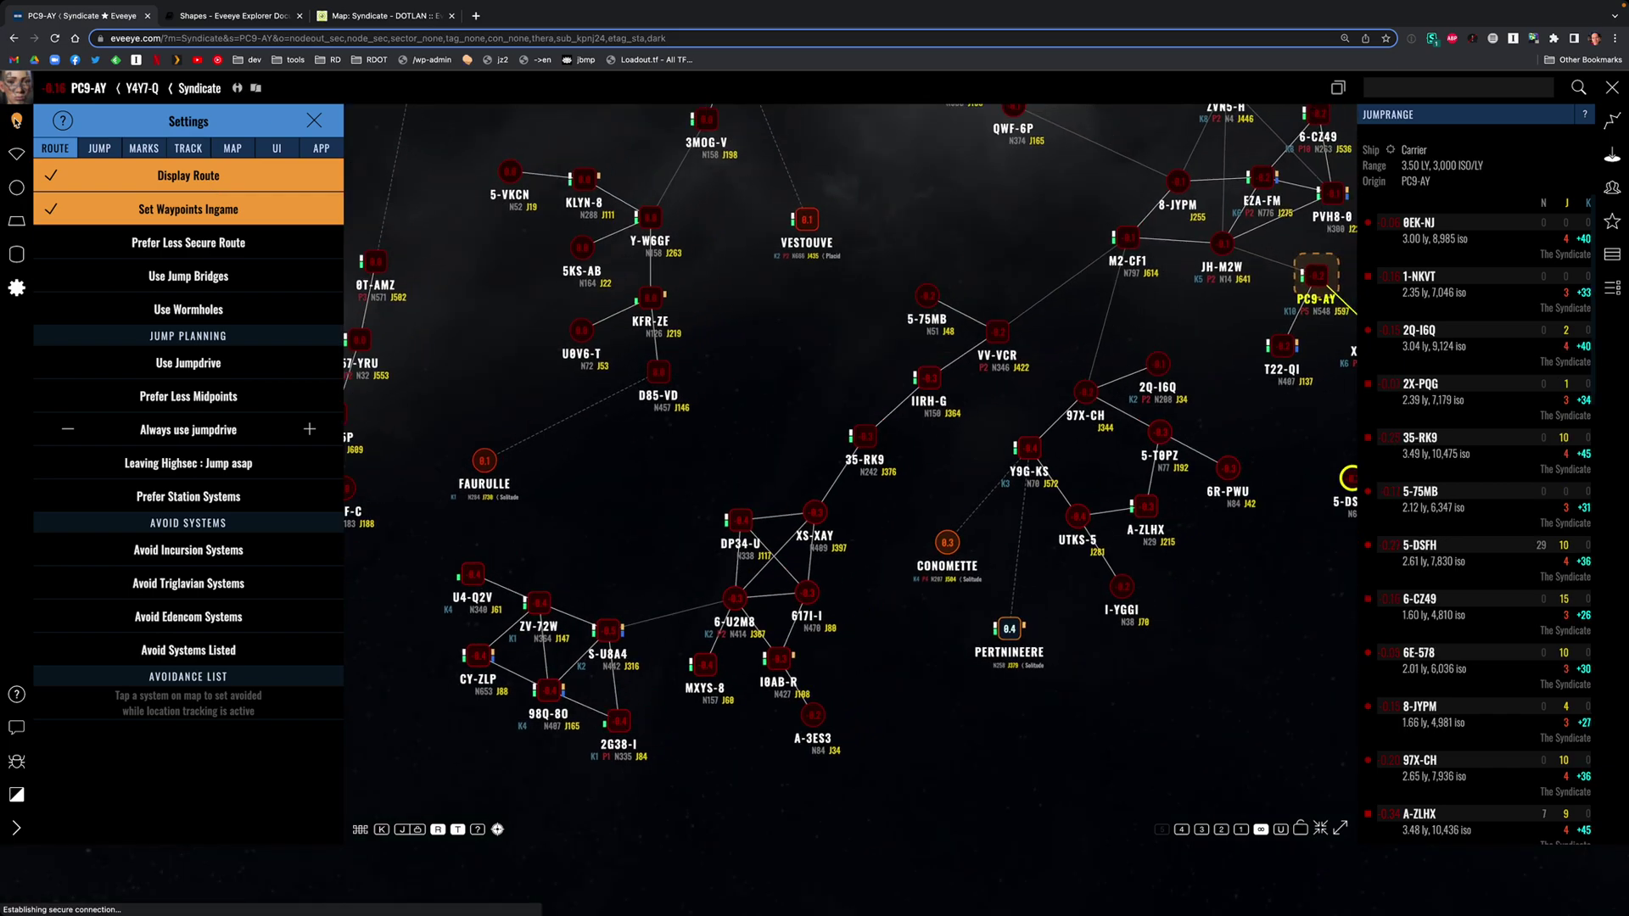
pyautogui.click(194, 179)
pyautogui.click(194, 179)
pyautogui.click(194, 179)
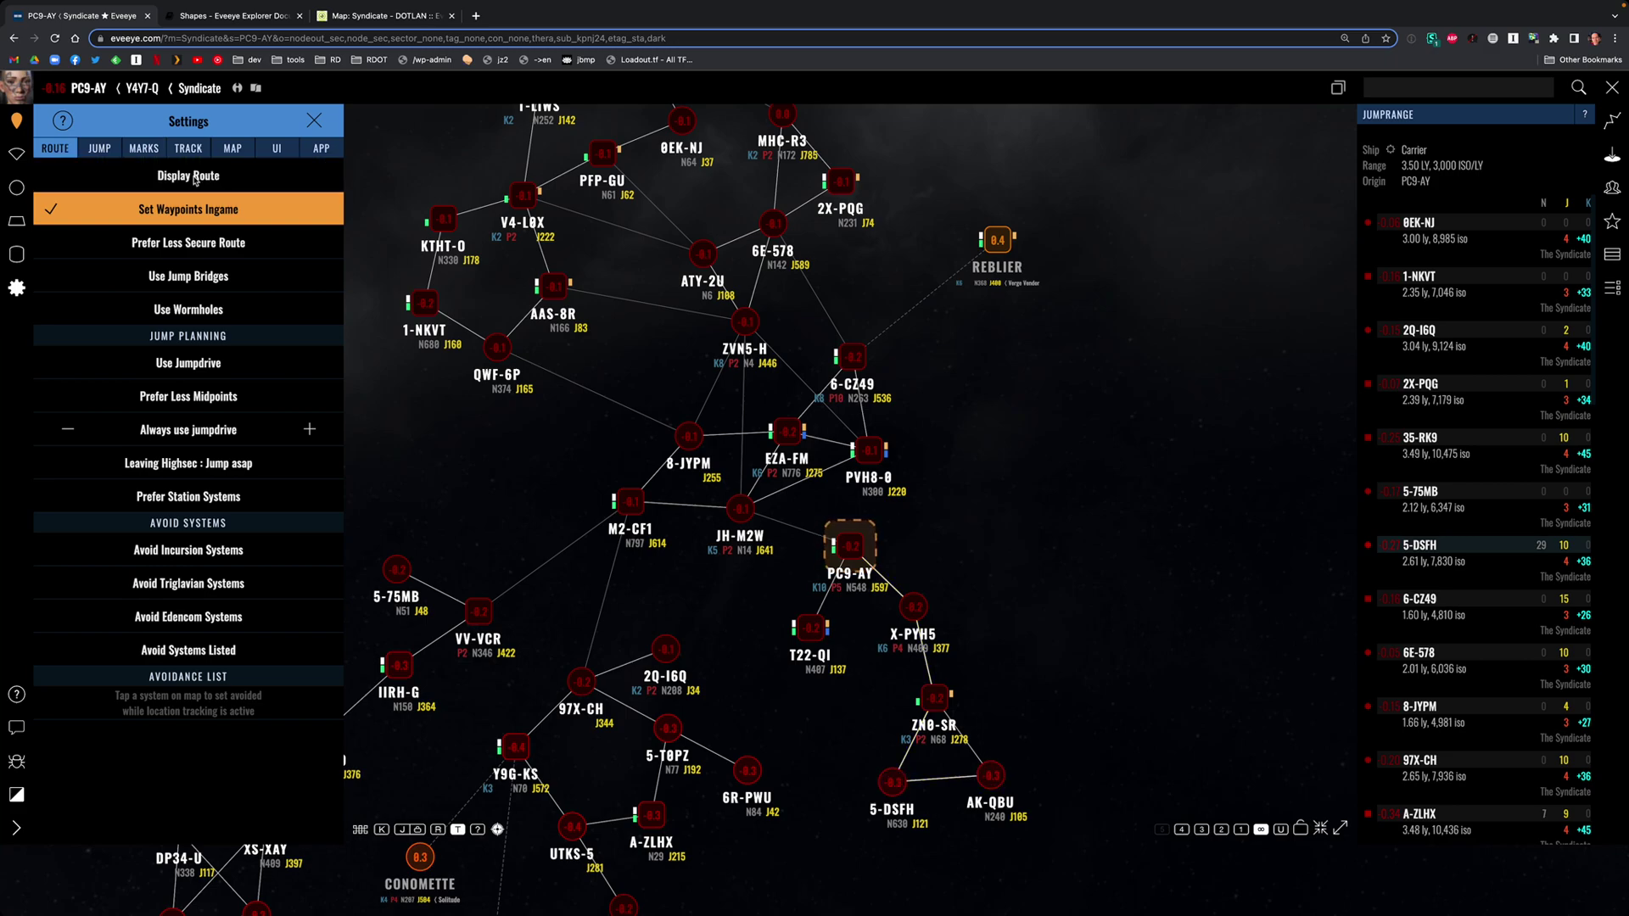
pyautogui.click(194, 179)
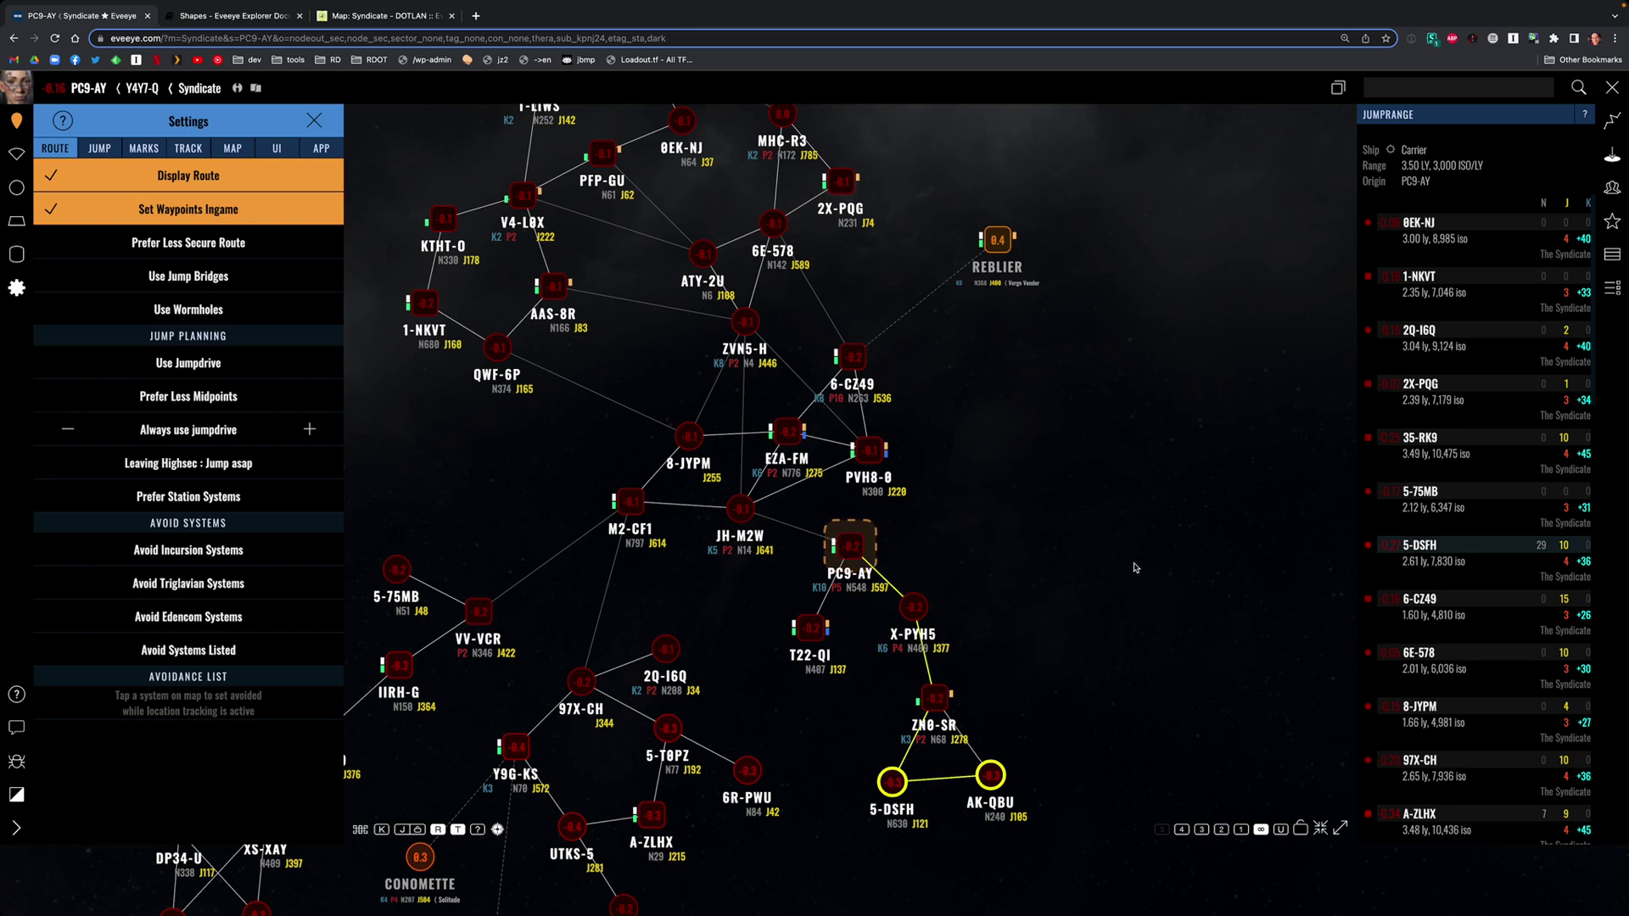
# - Cycle the route preference to Prefer Shorter Route and enable Use Jump Bridges
pyautogui.click(217, 249)
pyautogui.click(217, 251)
pyautogui.click(216, 247)
pyautogui.click(244, 286)
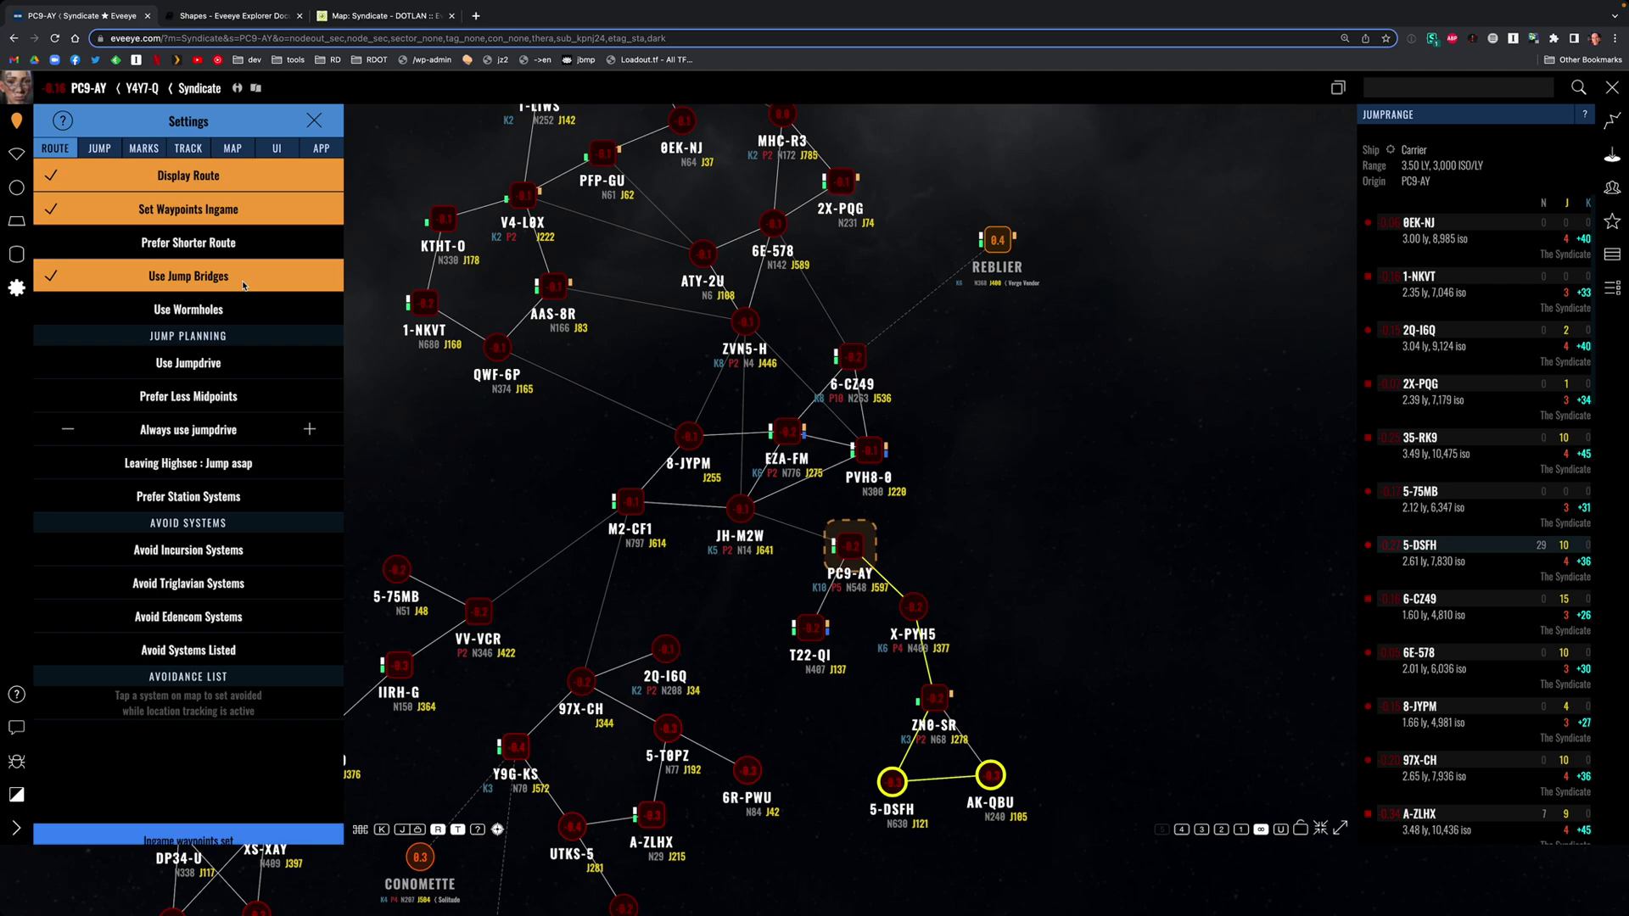
# - Enable Use Jumpdrive and compare the destination options offered for the 8-JYPM system before and after
pyautogui.rightClick(681, 438)
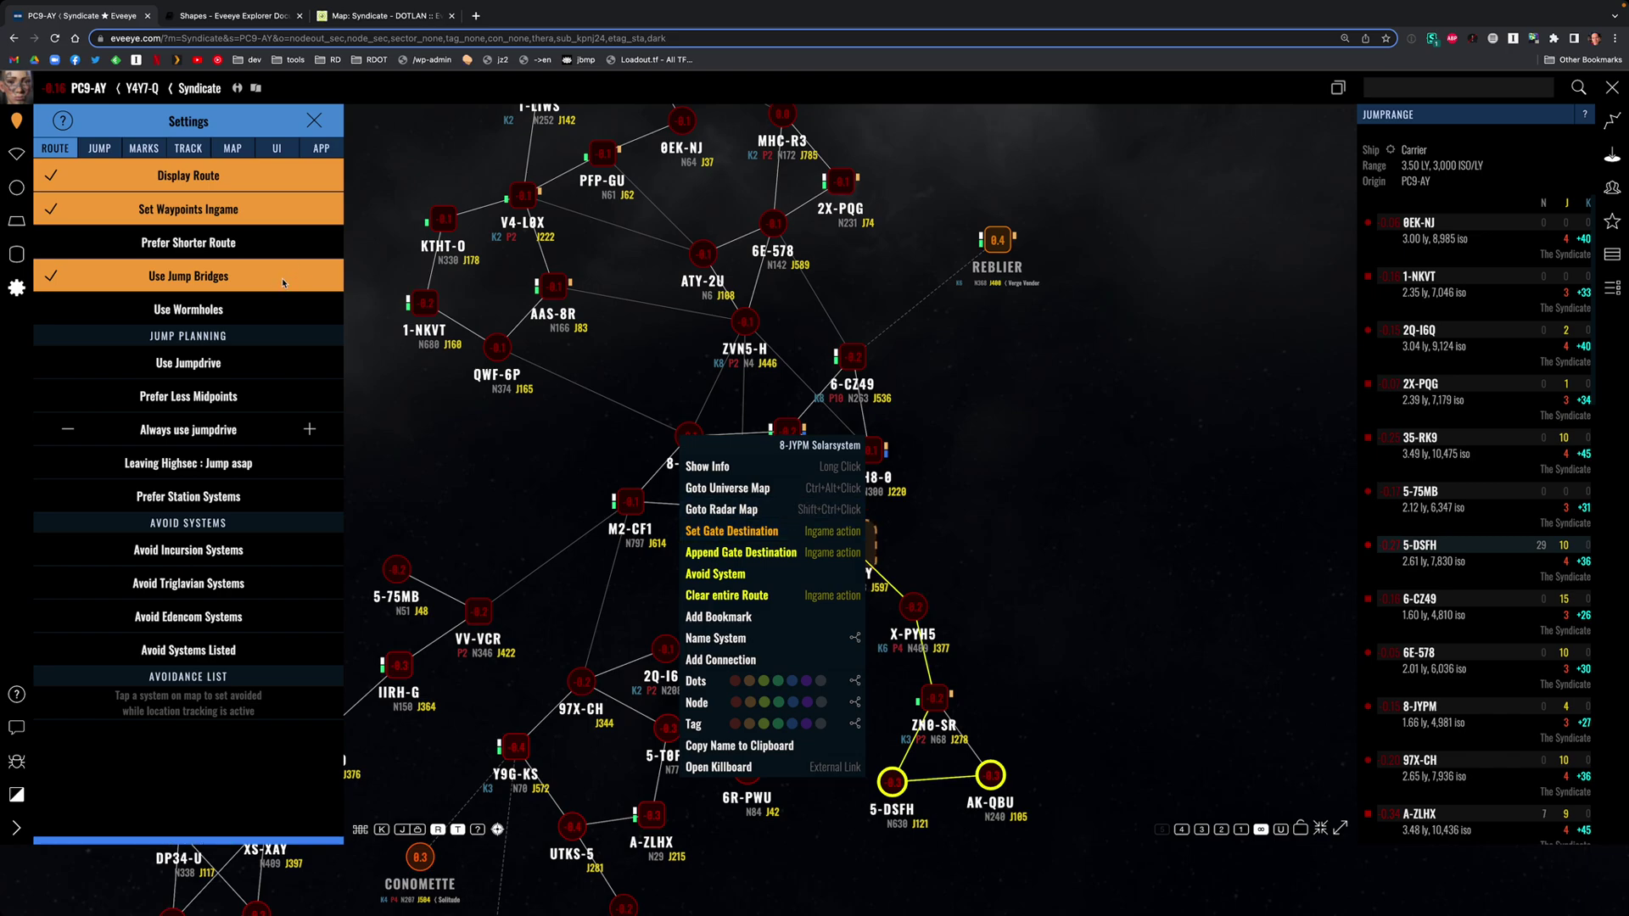
pyautogui.click(202, 368)
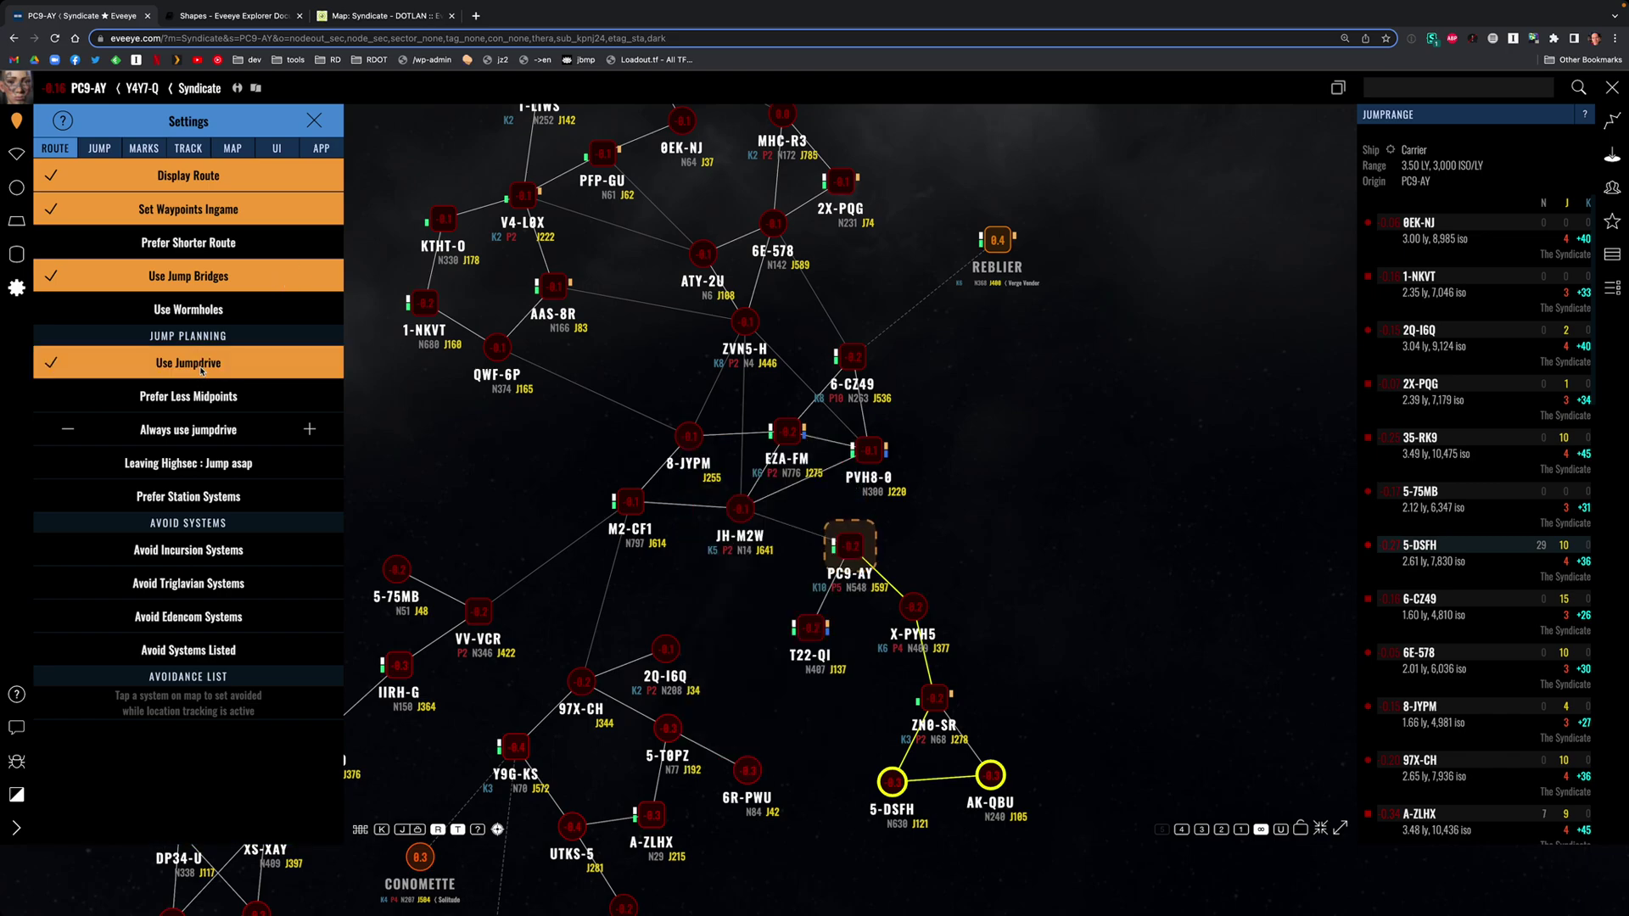
pyautogui.click(687, 441)
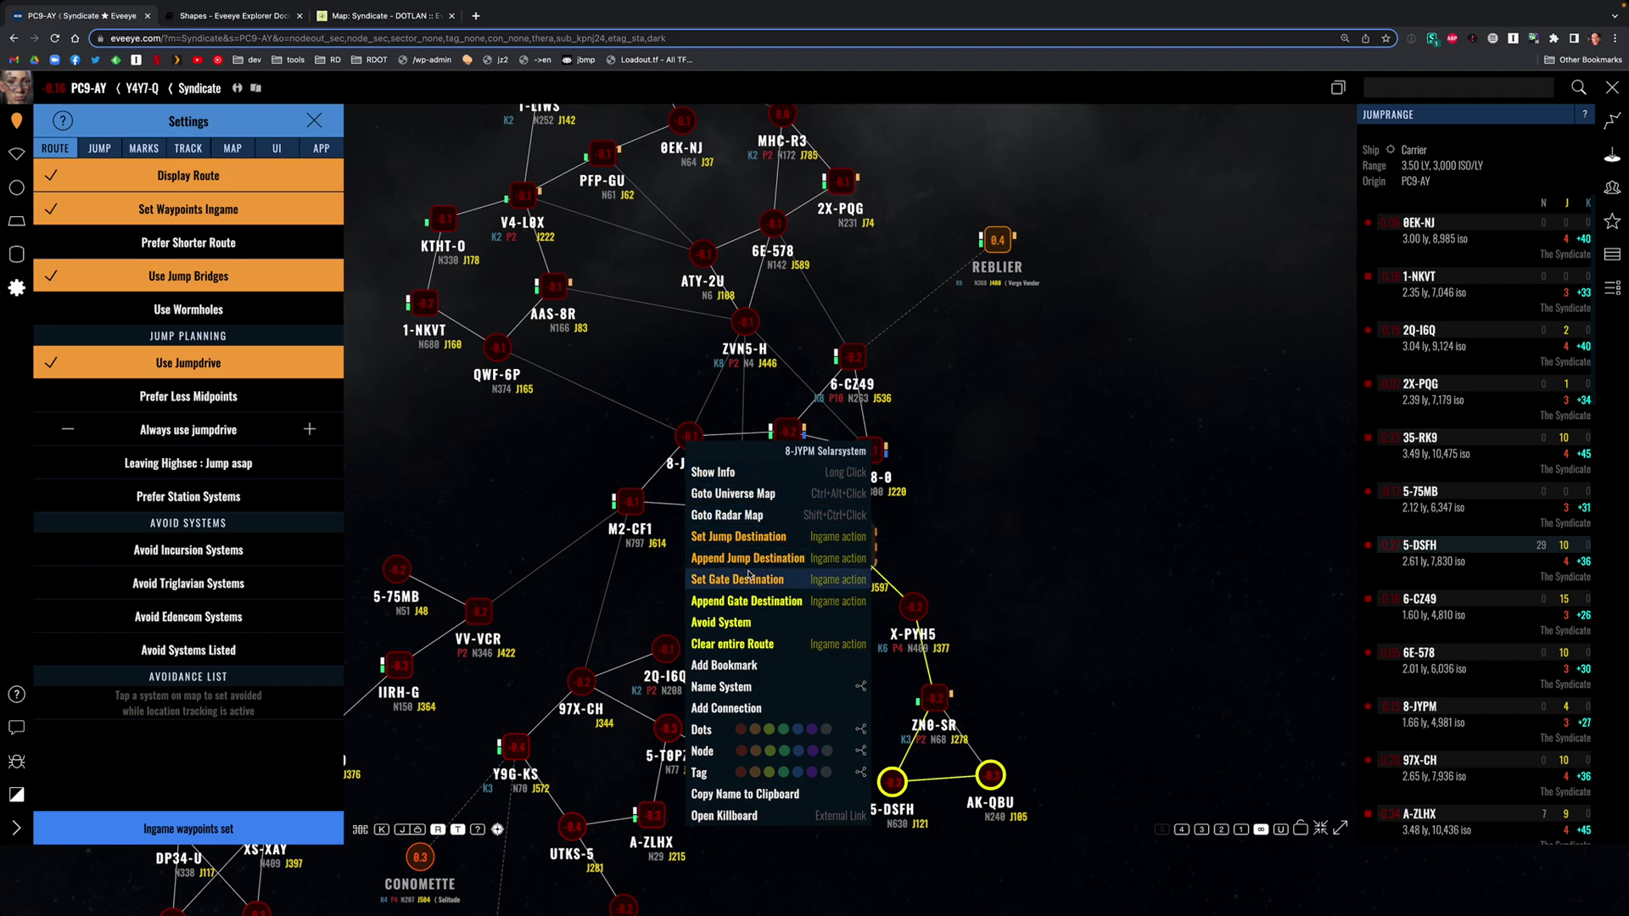
pyautogui.click(437, 416)
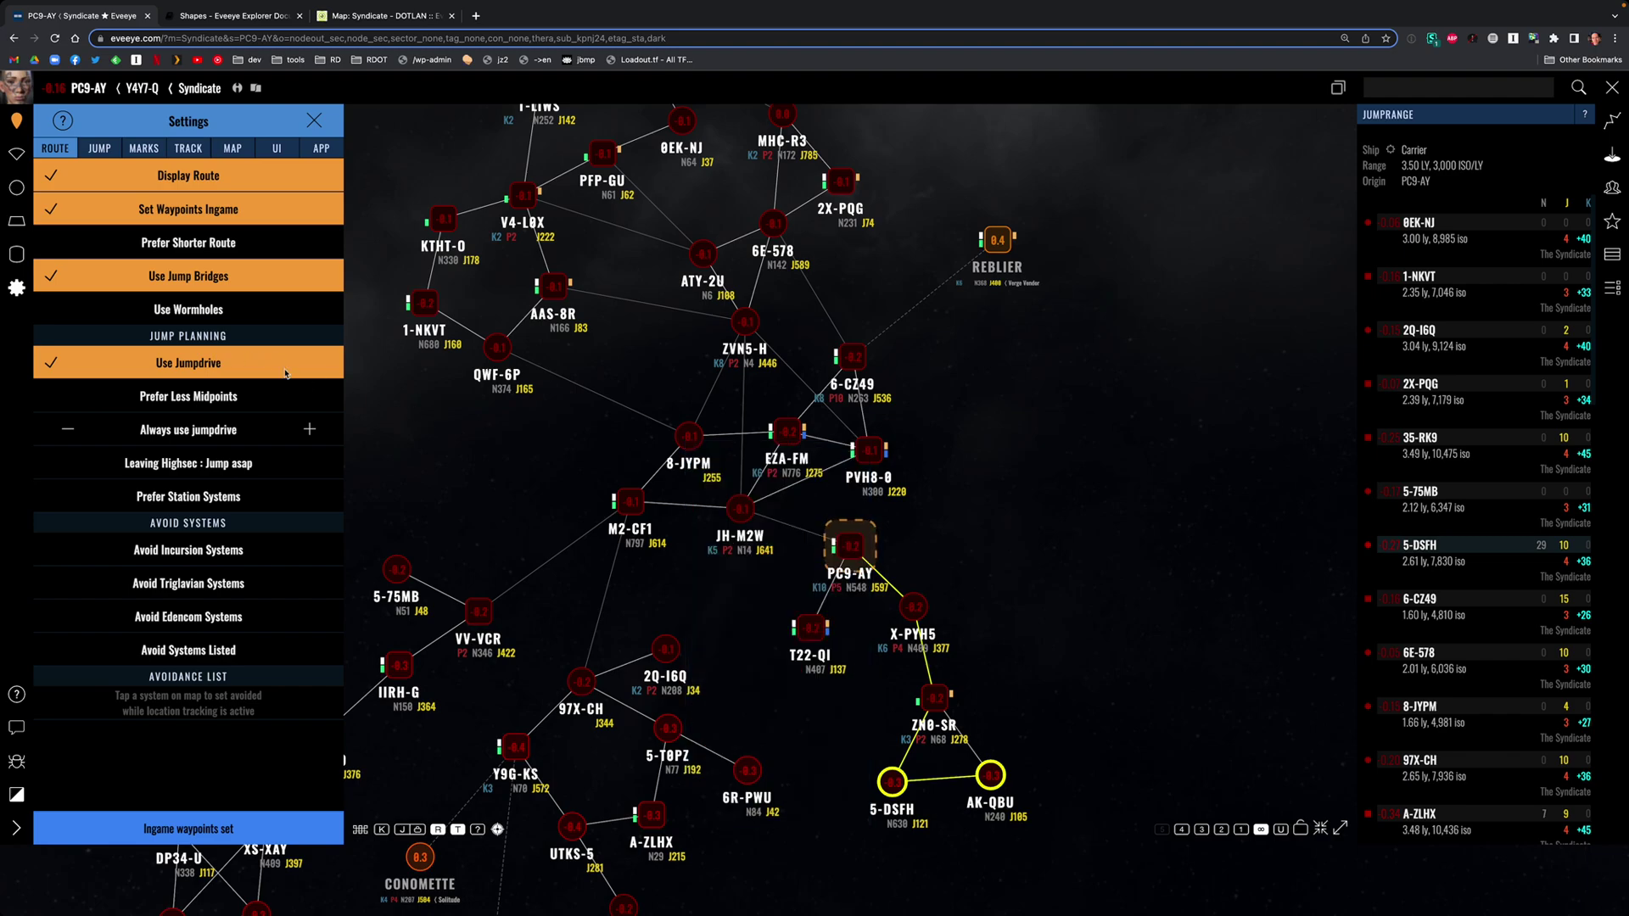
# - Turn off Use Jumpdrive and Use Jump Bridges, and examine the destination options offered for the JH-M2W system
pyautogui.click(280, 365)
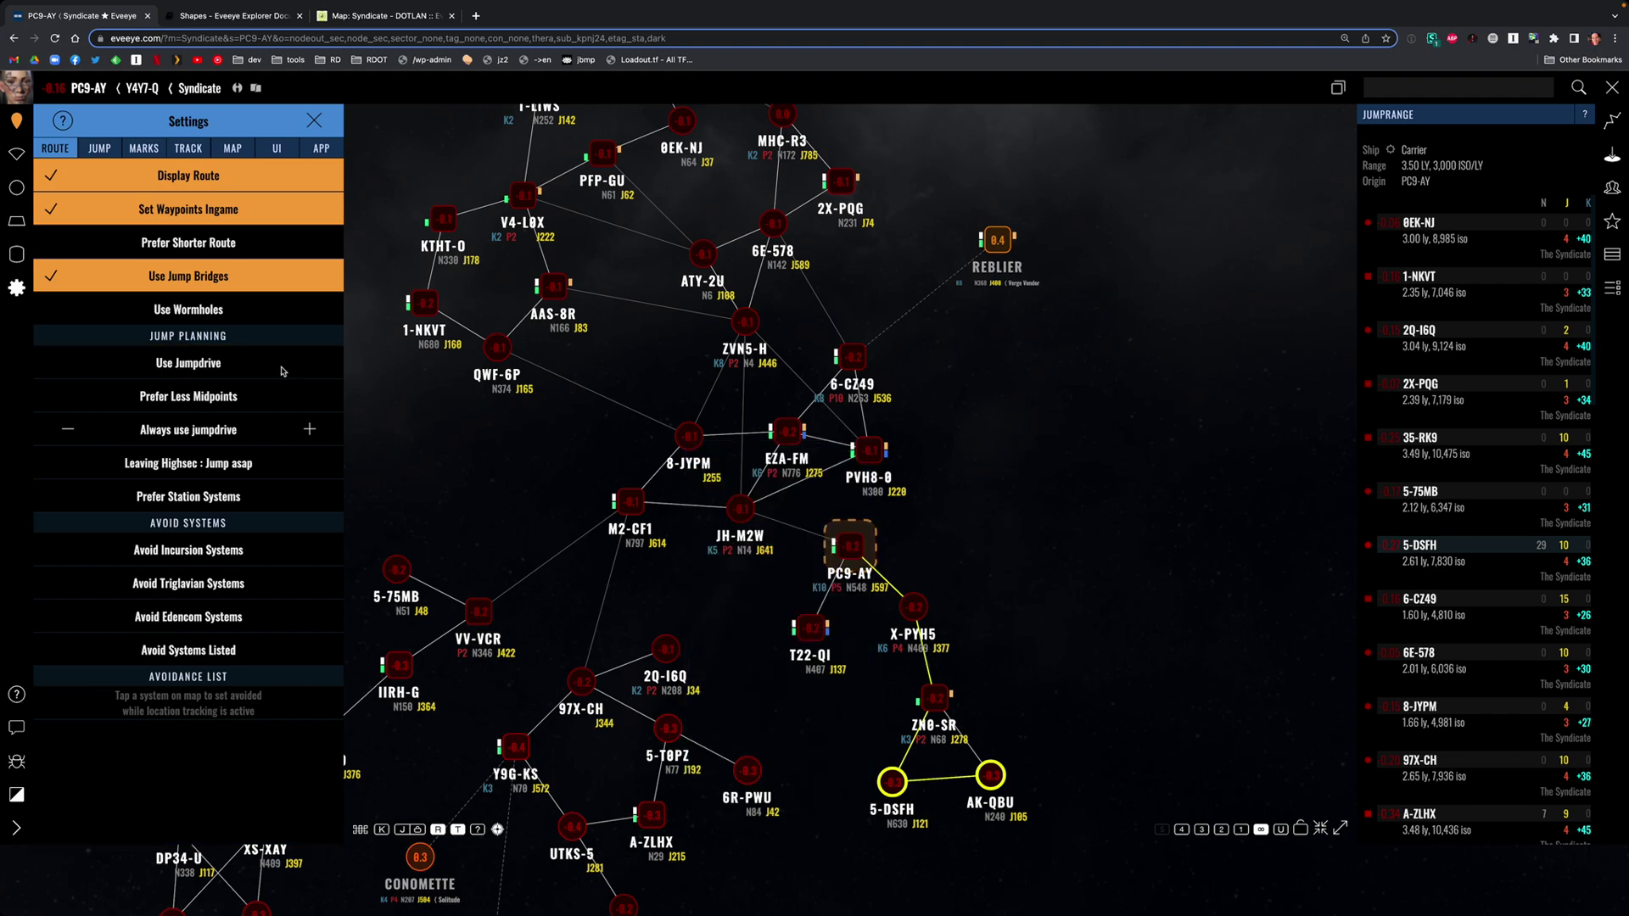
pyautogui.click(217, 287)
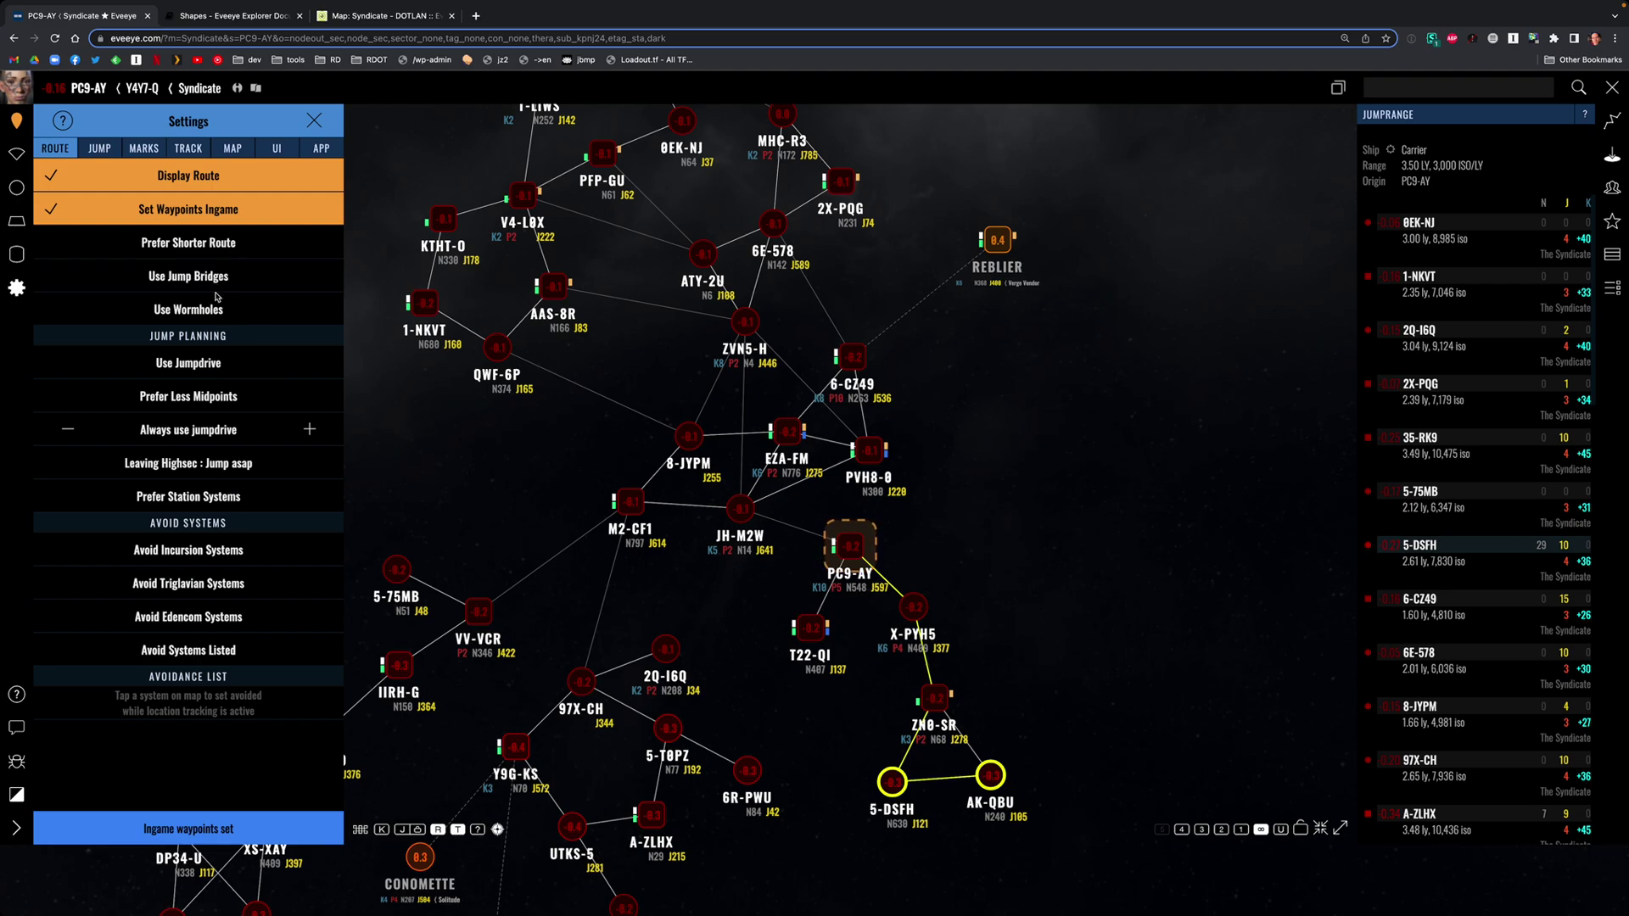
pyautogui.rightClick(741, 511)
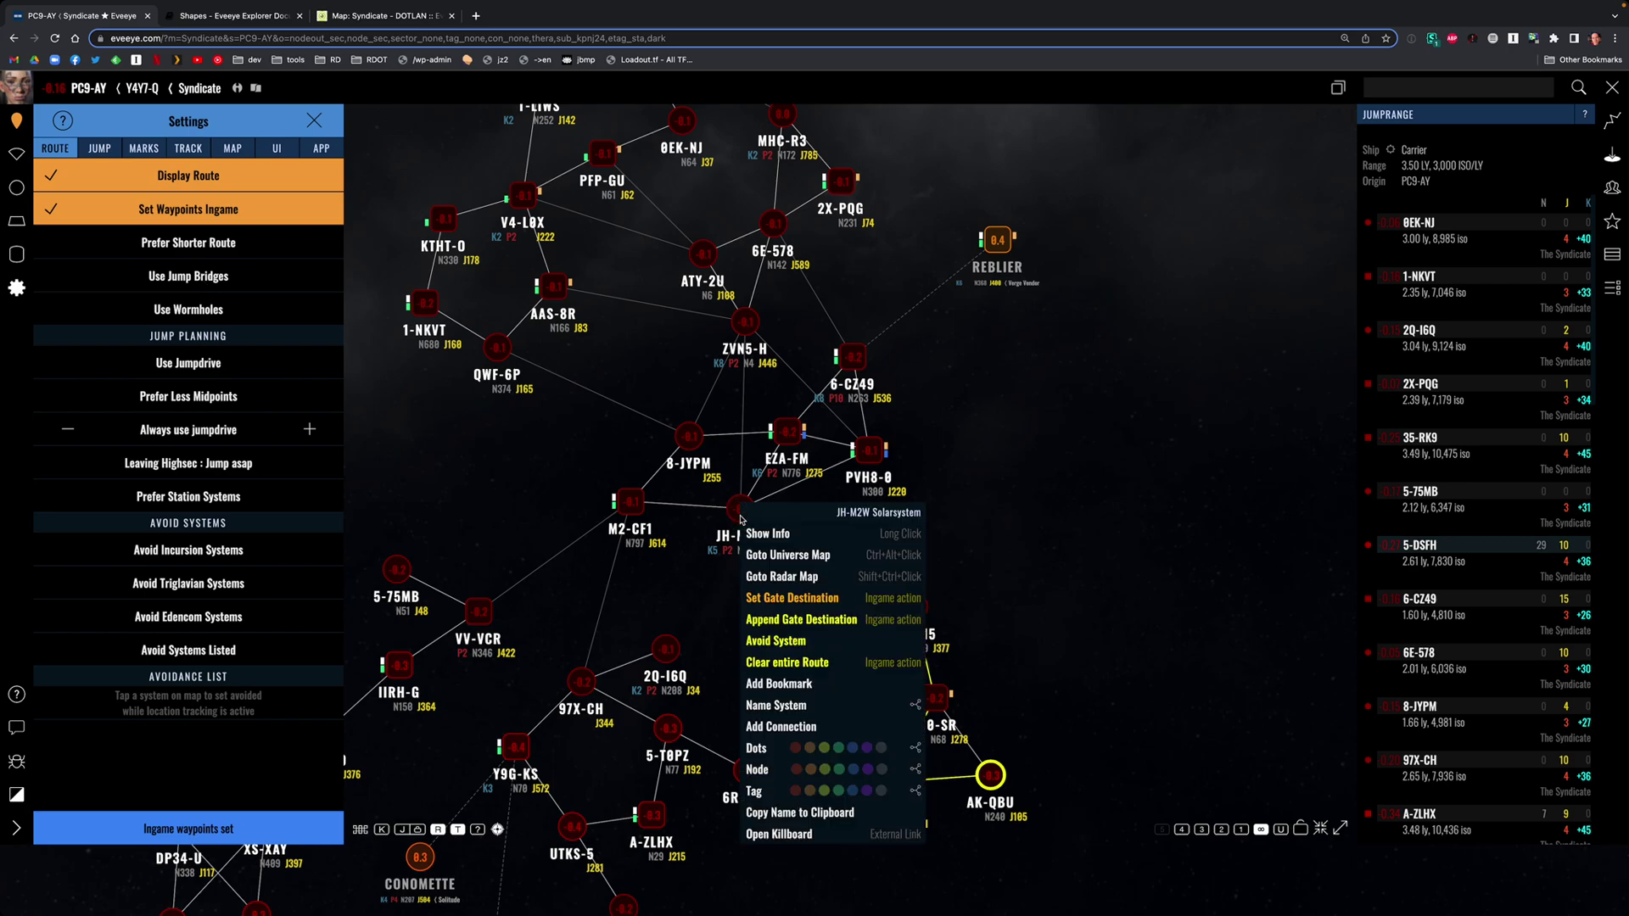
pyautogui.click(1164, 643)
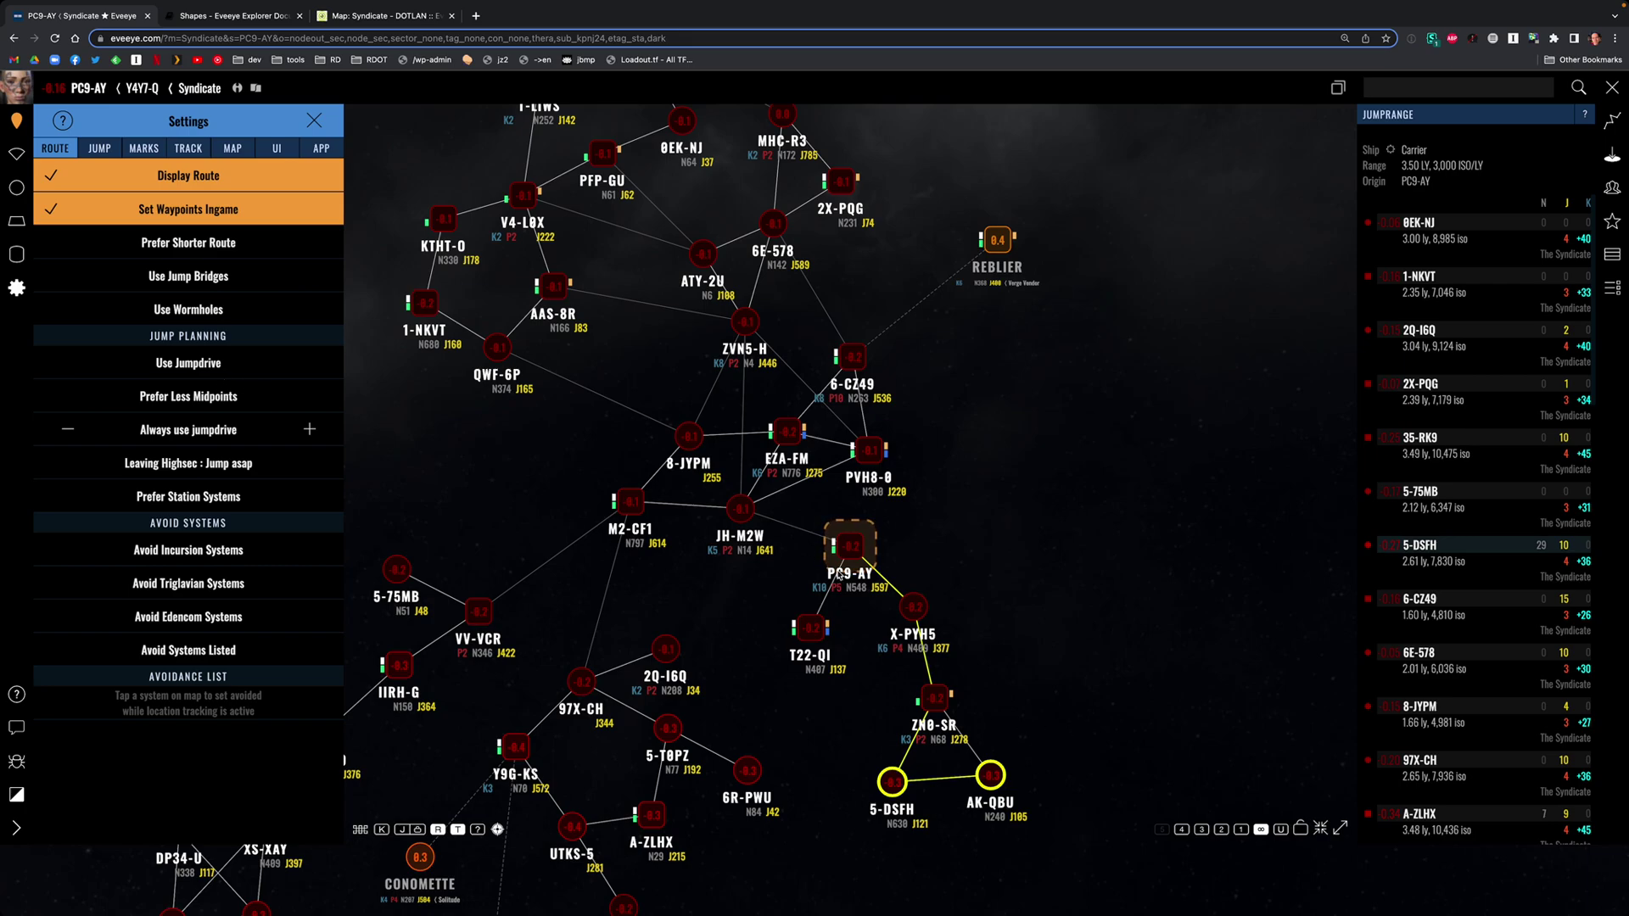
pyautogui.rightClick(746, 518)
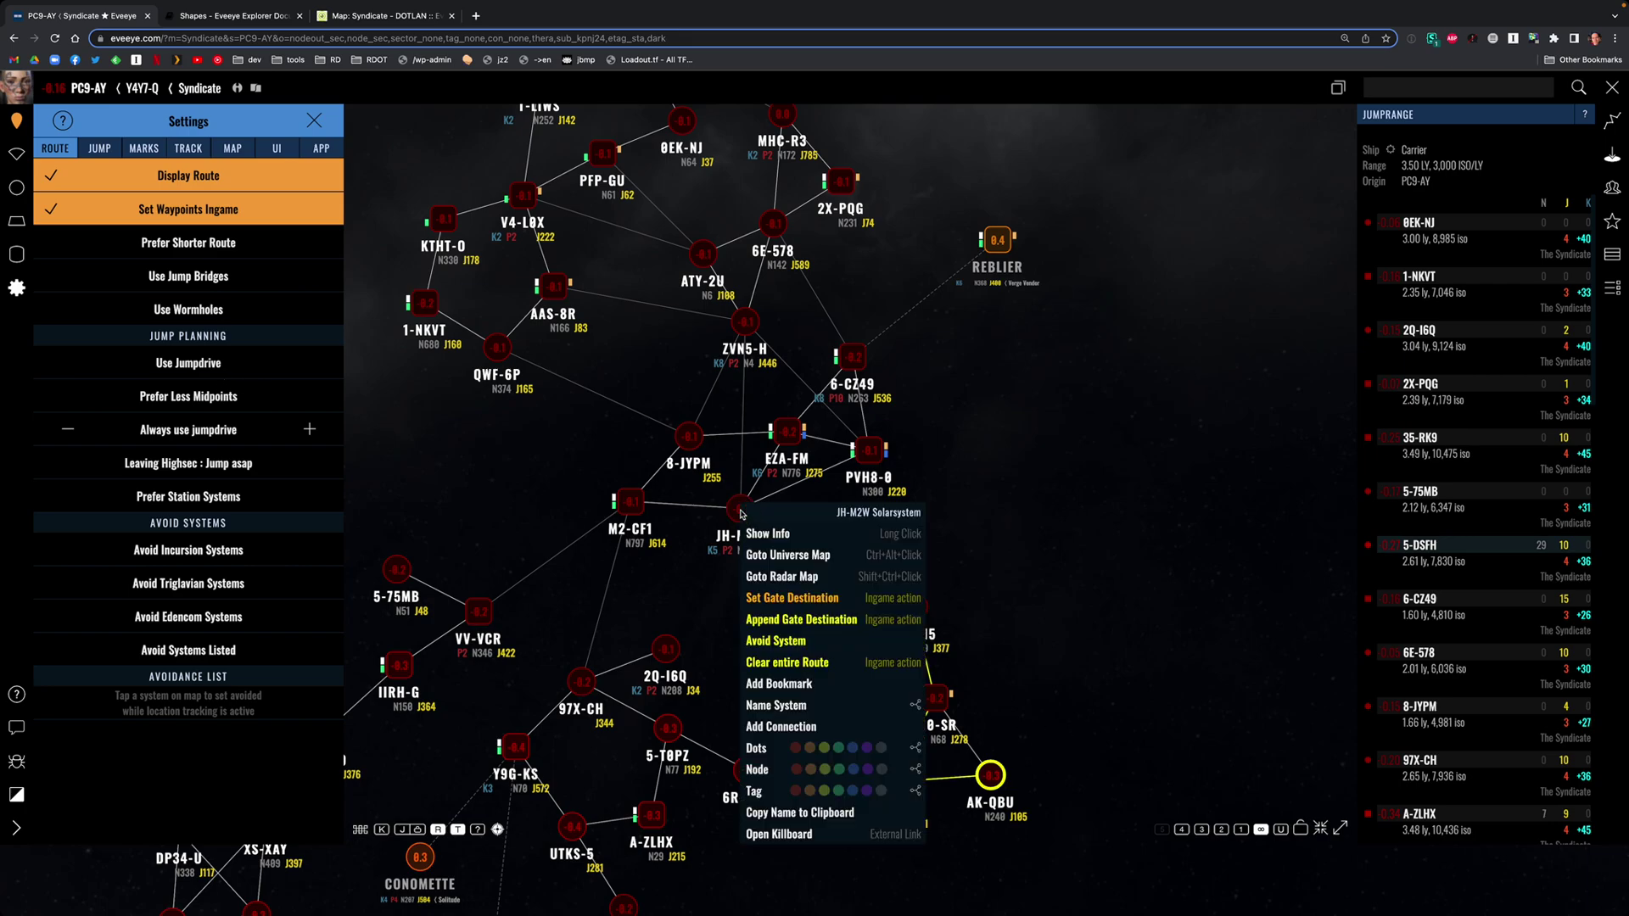
pyautogui.click(784, 601)
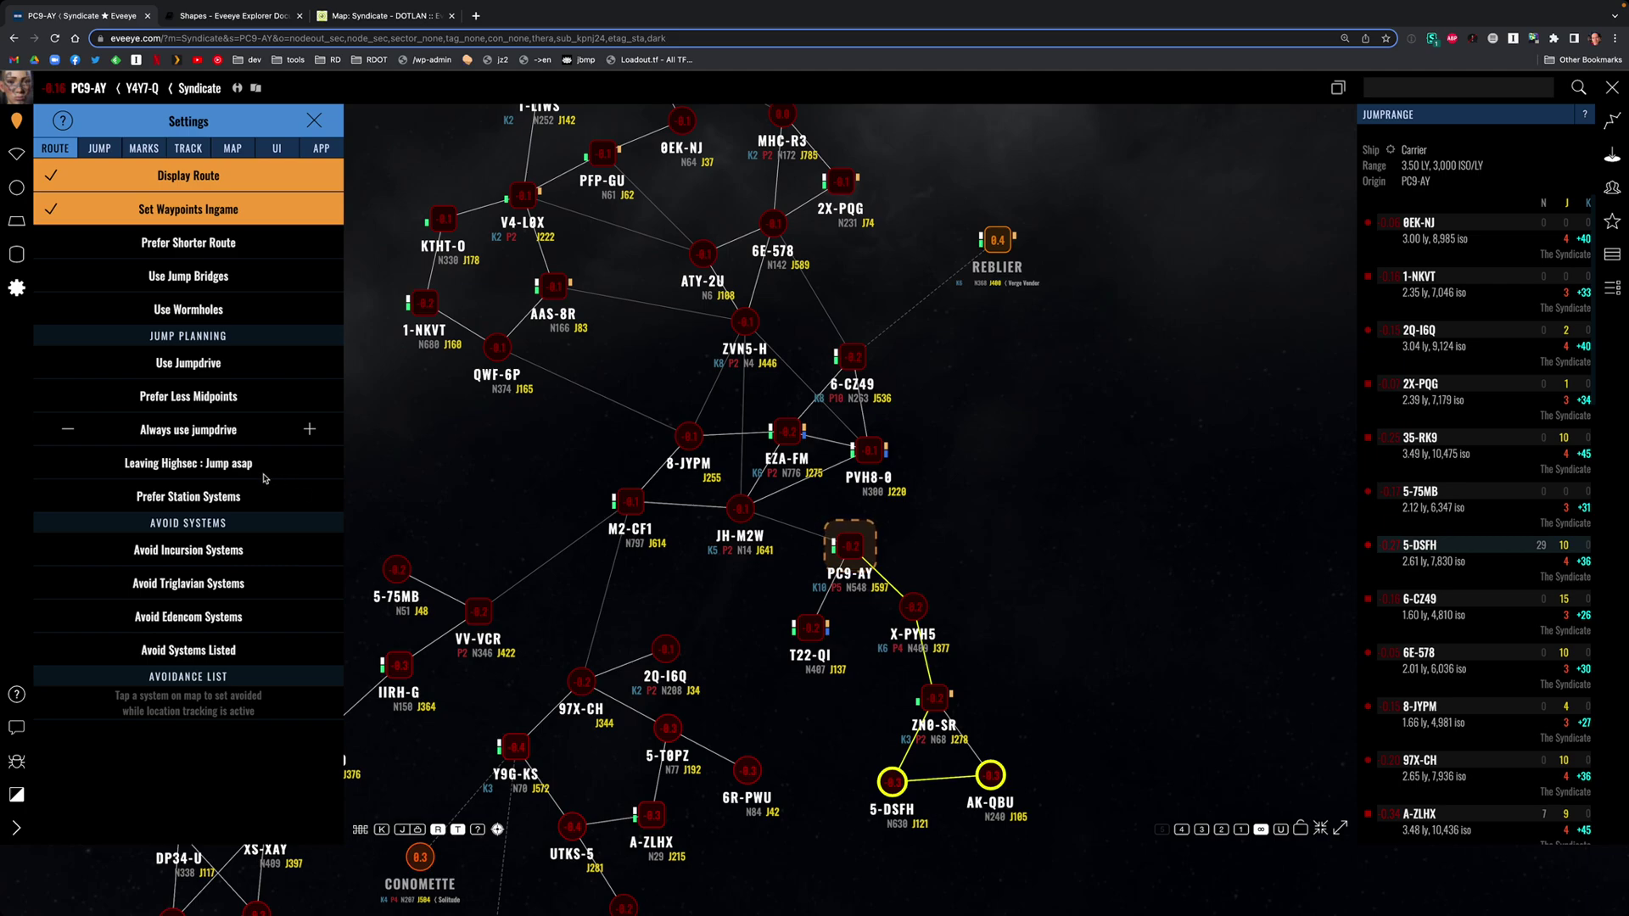
# - Review the Jump, Marks and Track settings, return to the Route settings, and close the settings
pyautogui.click(582, 496)
pyautogui.moveTo(582, 495); pyautogui.dragTo(668, 556)
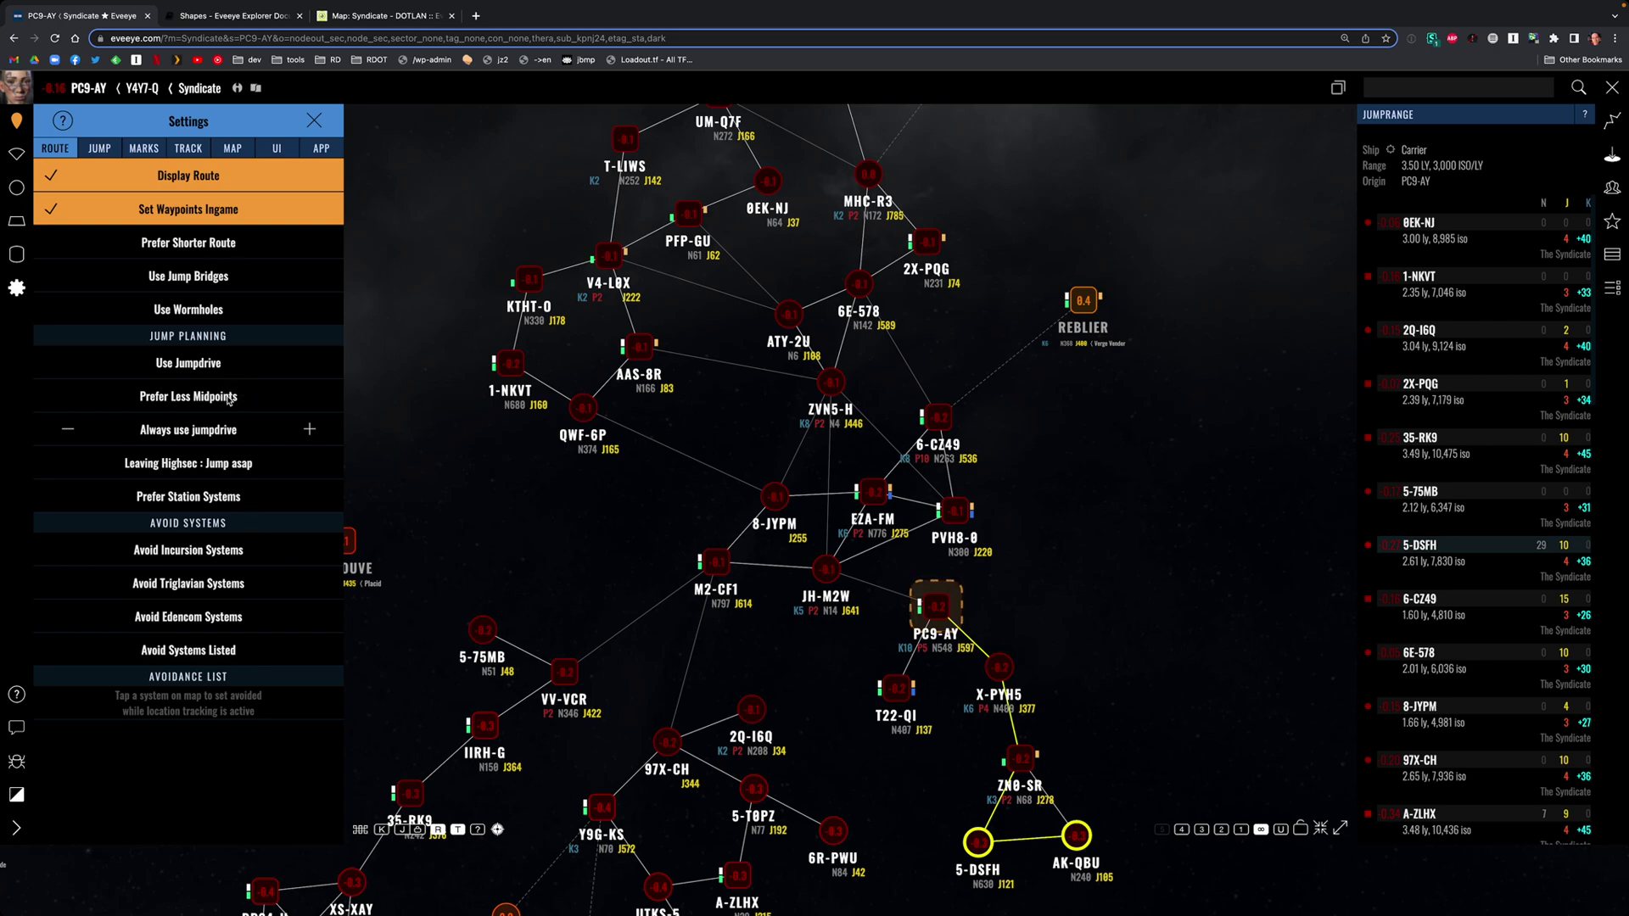
pyautogui.click(117, 156)
pyautogui.click(143, 149)
pyautogui.click(183, 149)
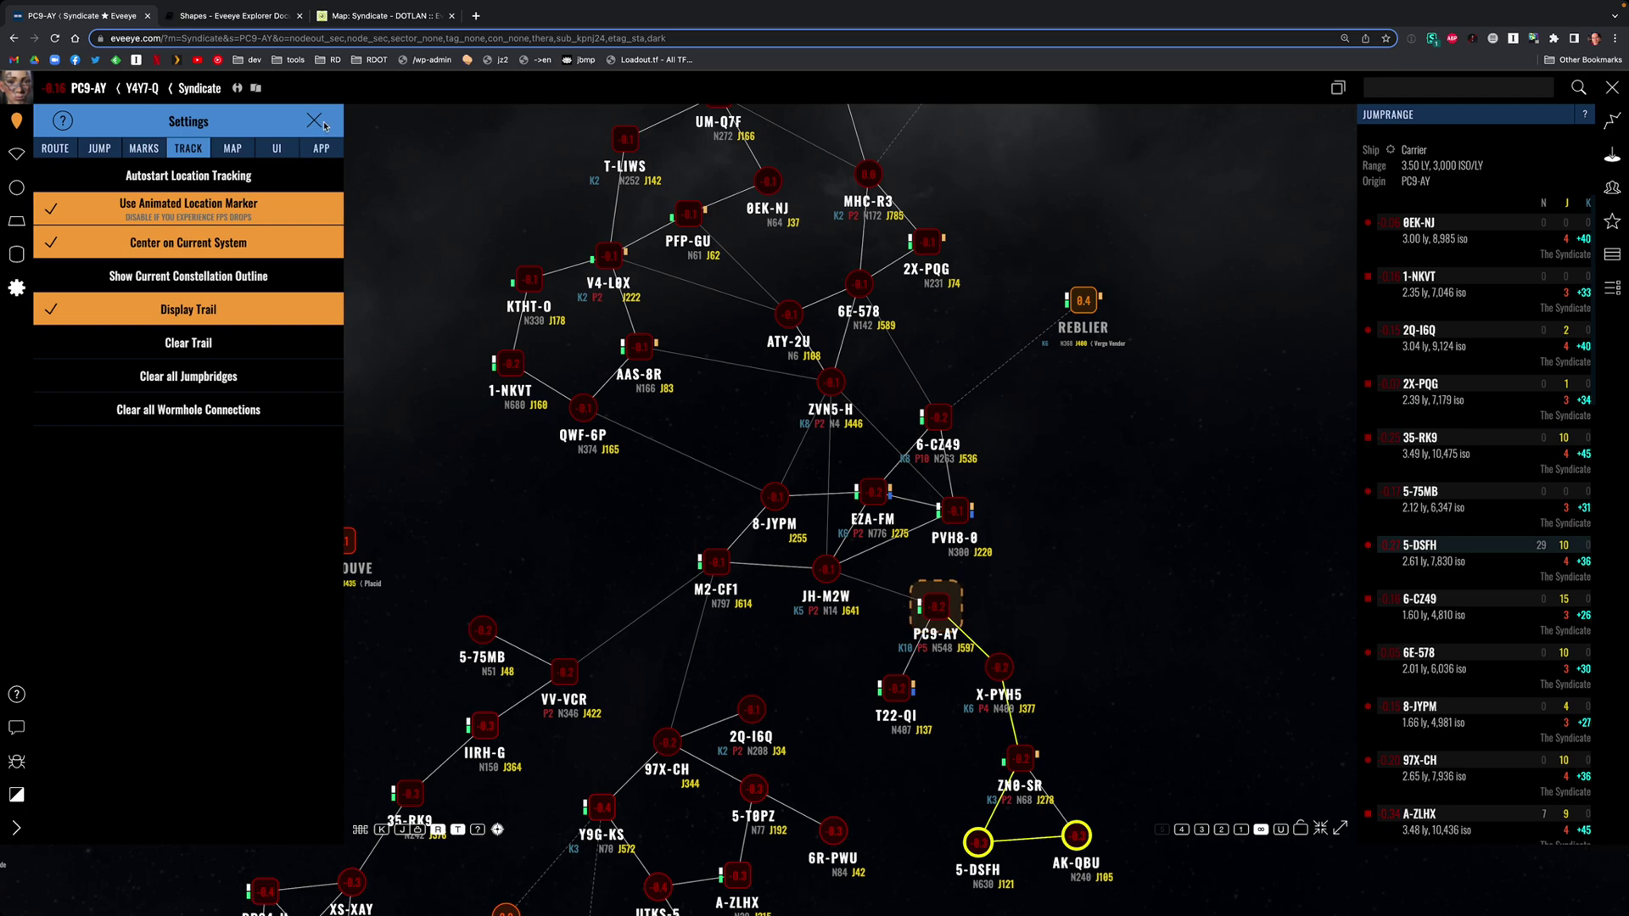
pyautogui.click(66, 155)
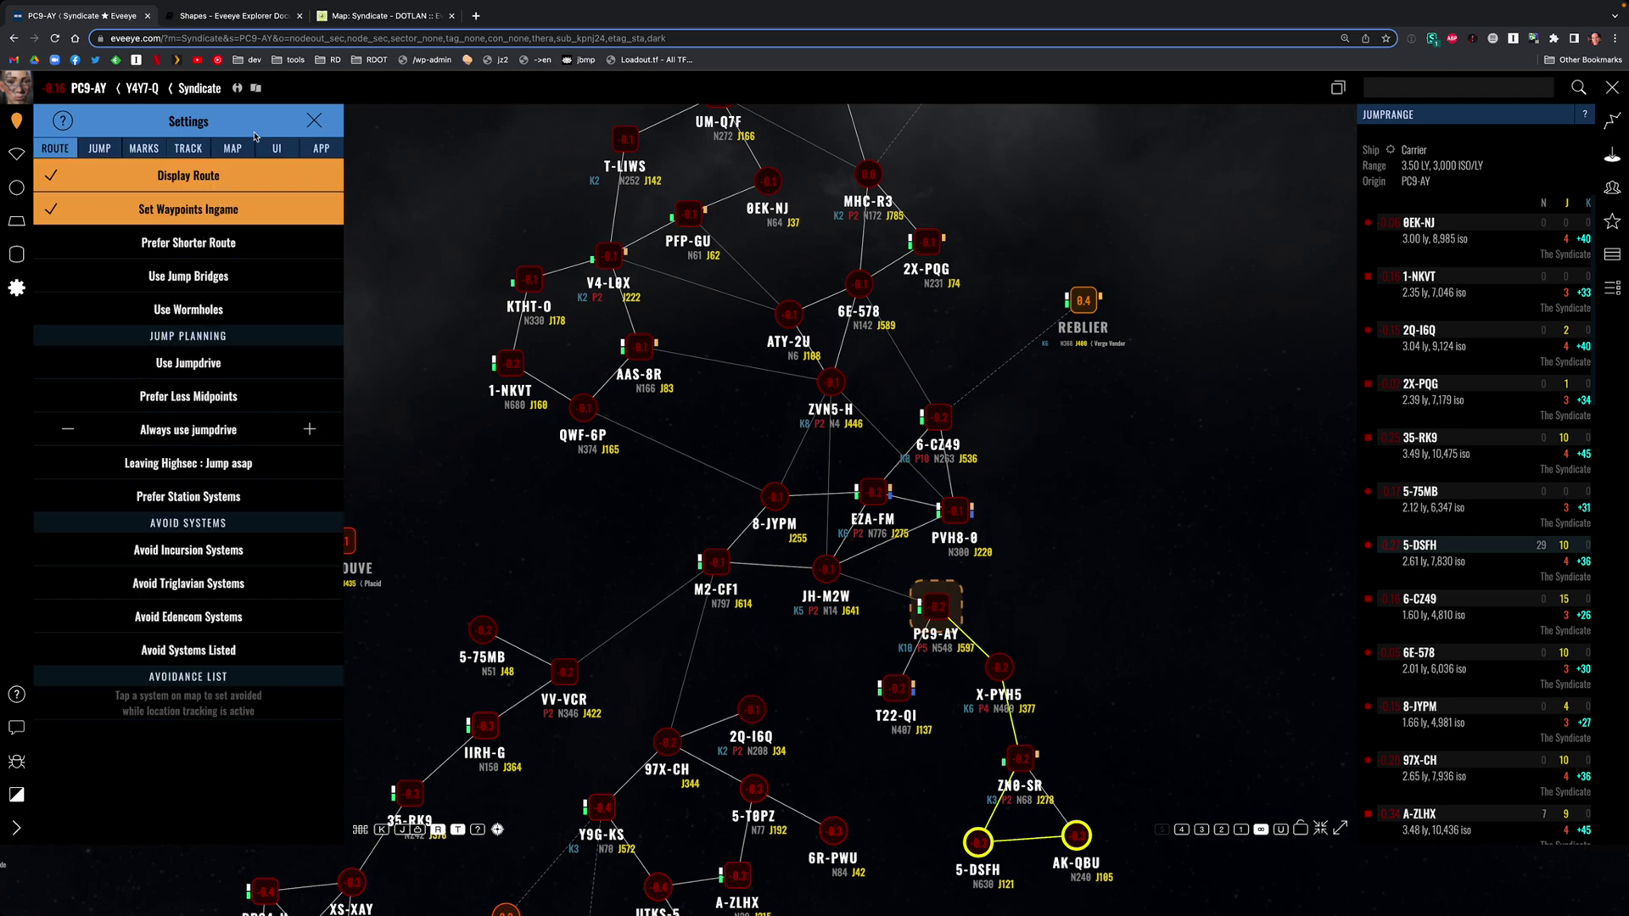
pyautogui.click(310, 123)
pyautogui.moveTo(1057, 684); pyautogui.dragTo(910, 520)
pyautogui.scroll(5, 957, 567)
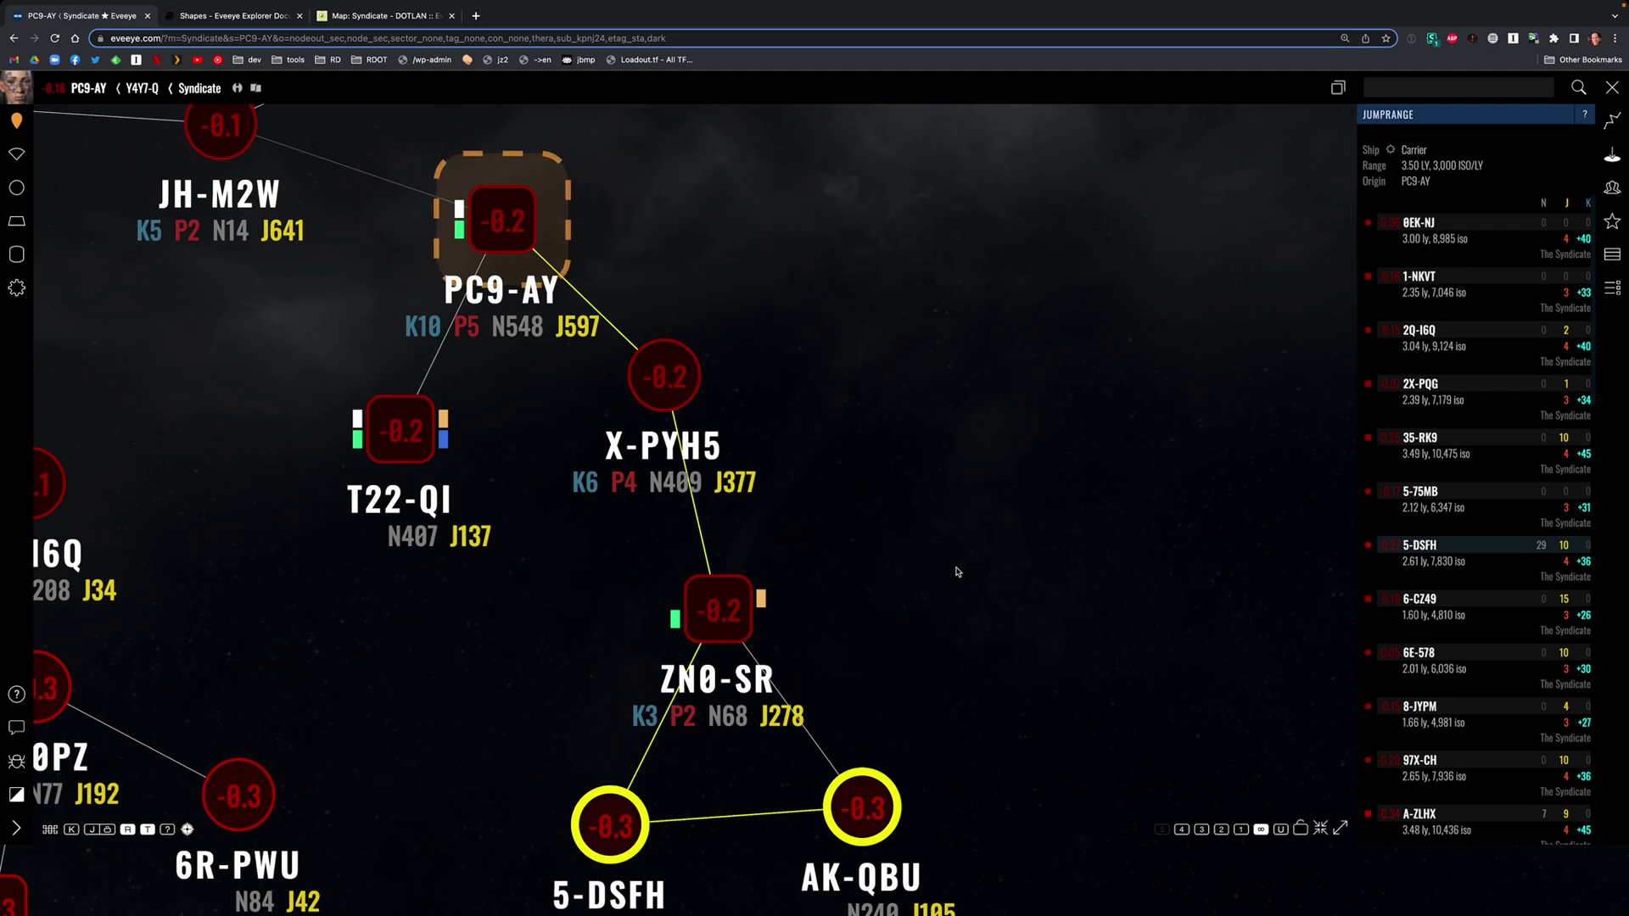
pyautogui.scroll(-5, 957, 572)
pyautogui.moveTo(982, 575); pyautogui.dragTo(1084, 527)
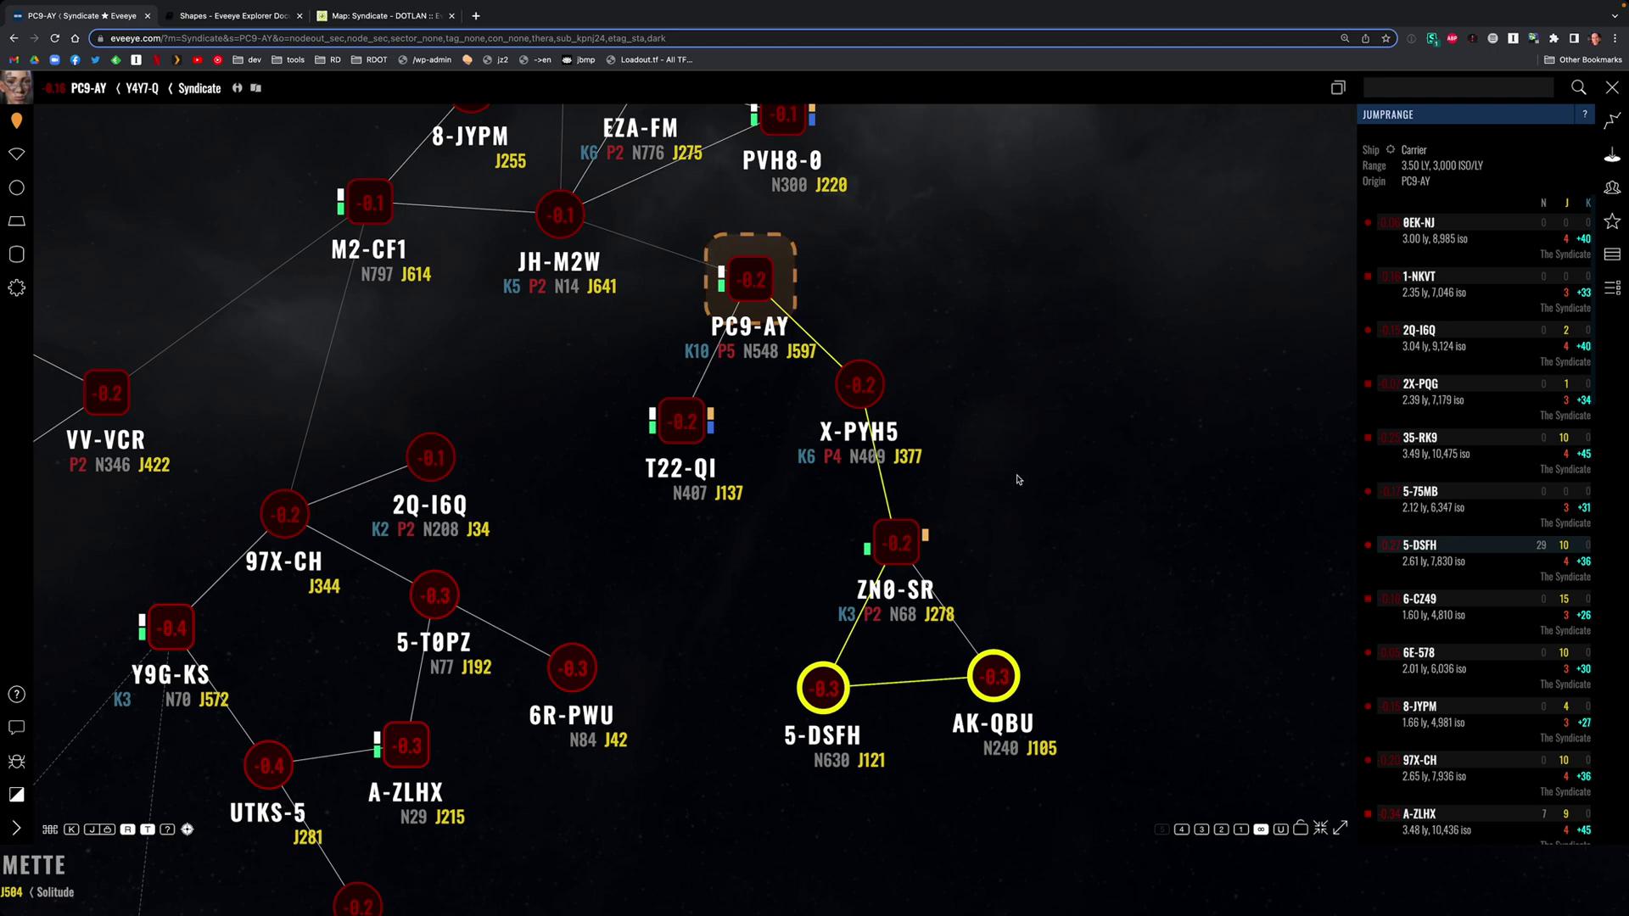
pyautogui.press('super+Tab')
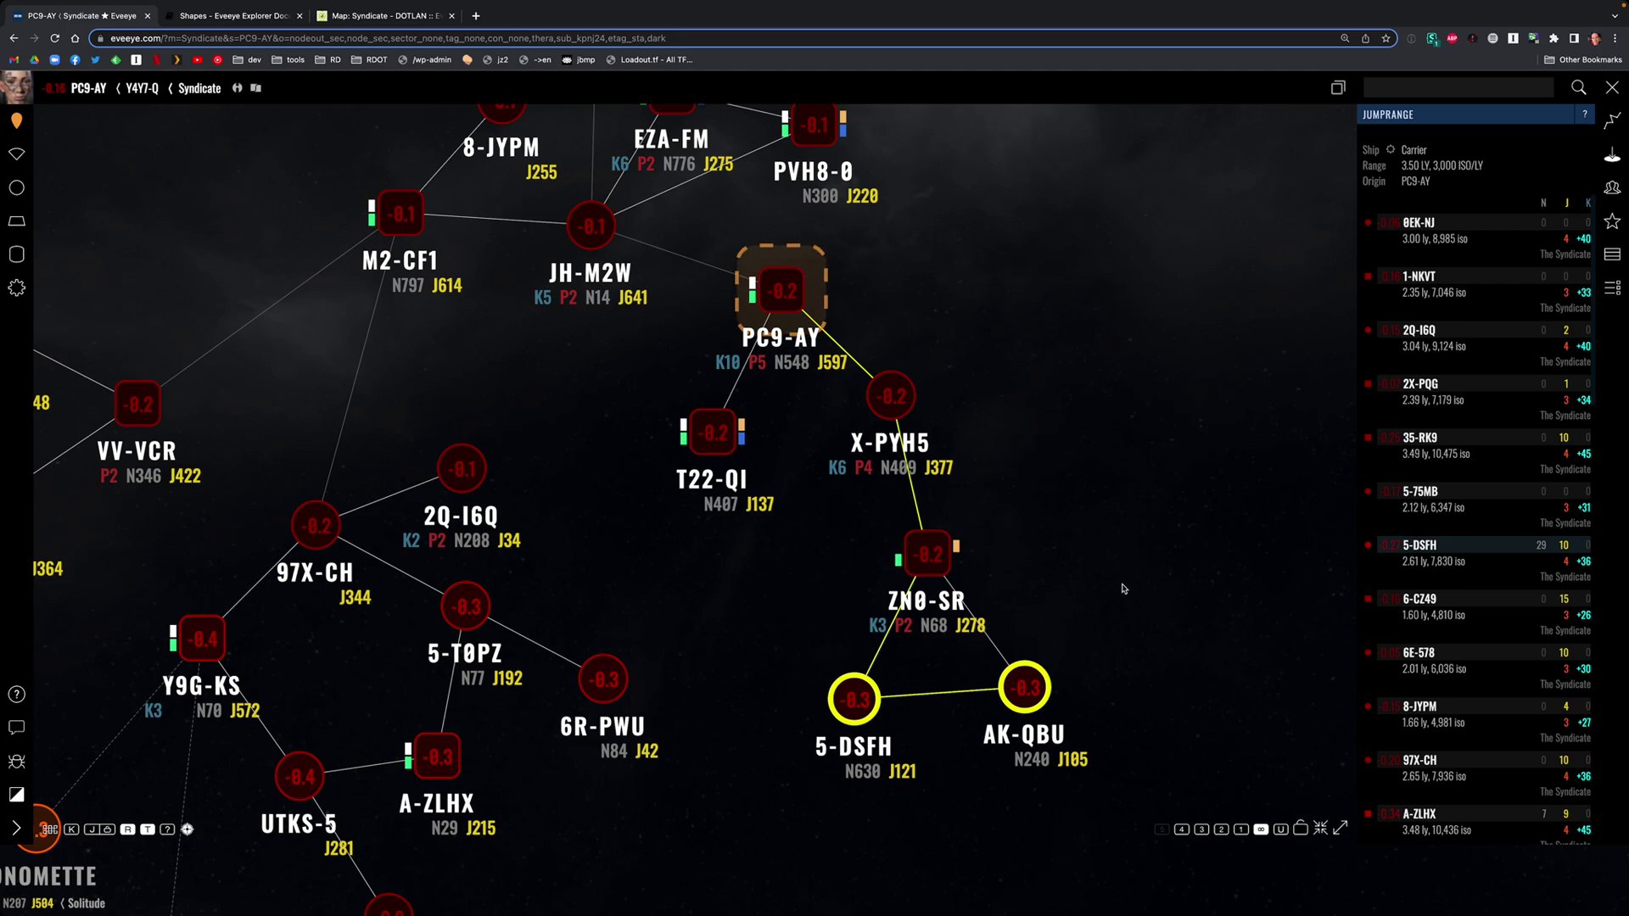
# - View the system information for PC9-AY and for the neighbouring T22-QI
pyautogui.click(789, 291)
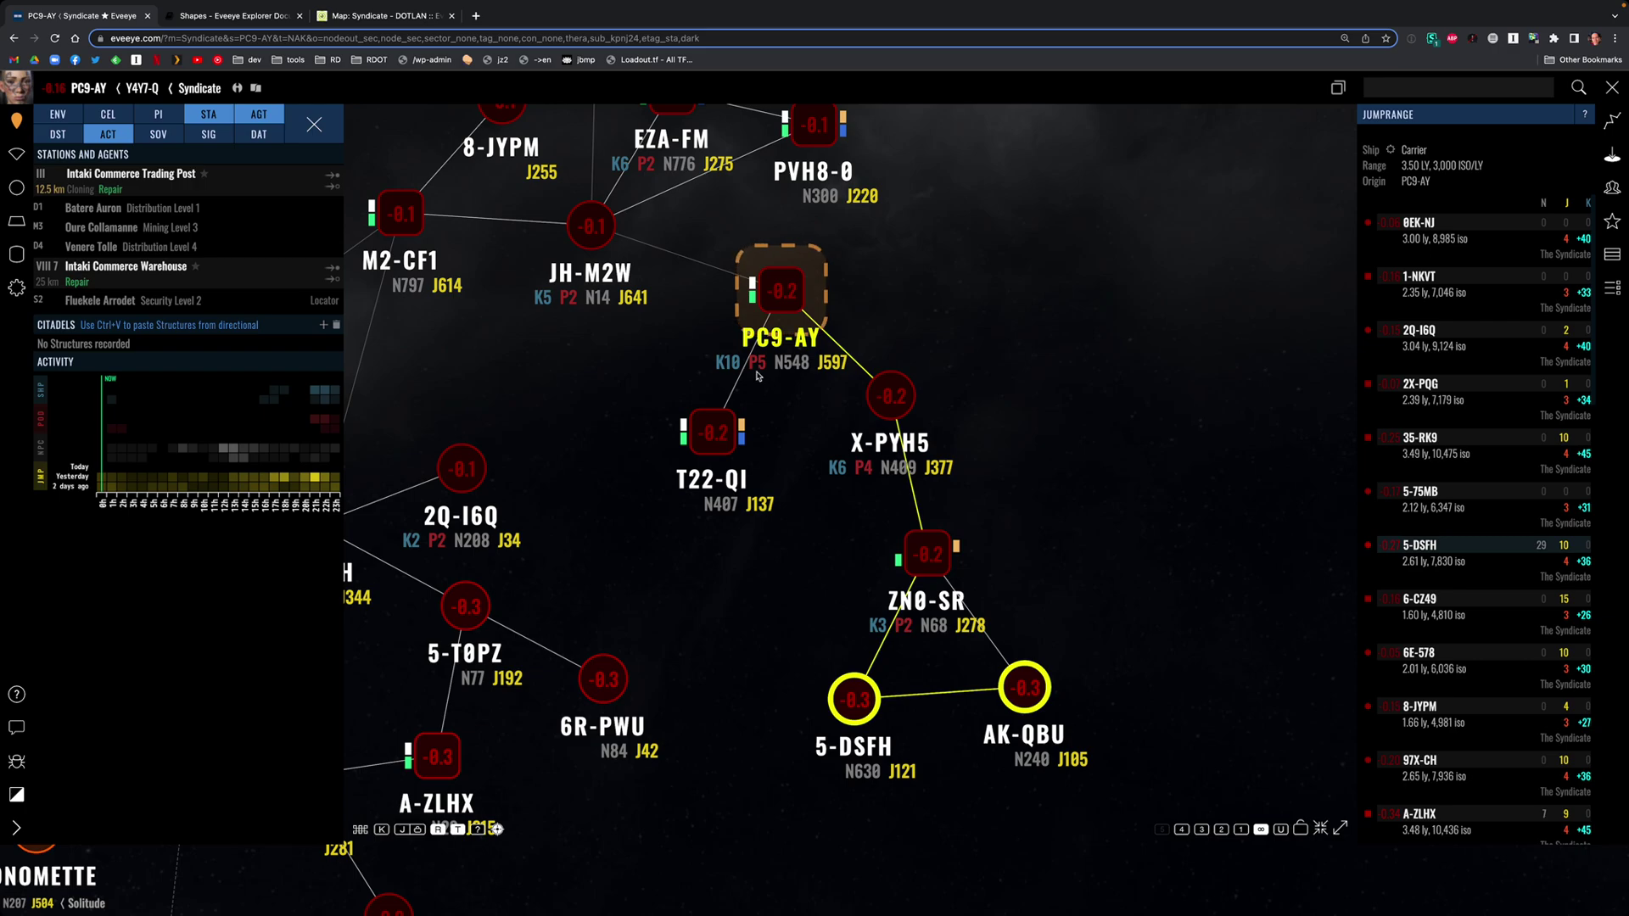
pyautogui.click(717, 436)
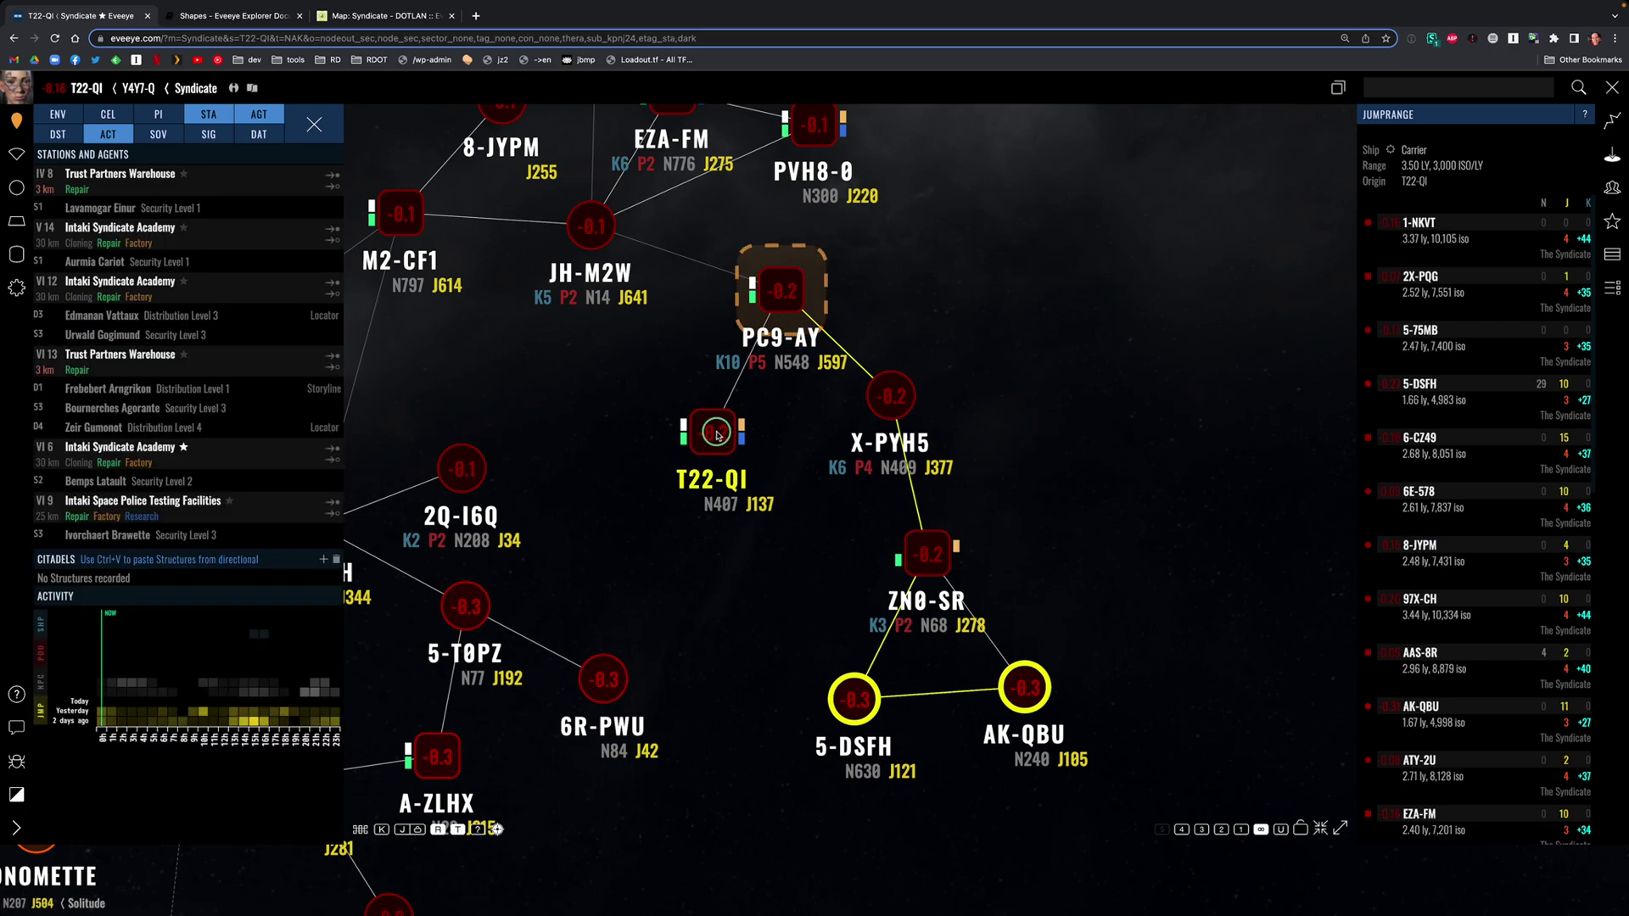
pyautogui.rightClick(718, 435)
pyautogui.click(766, 507)
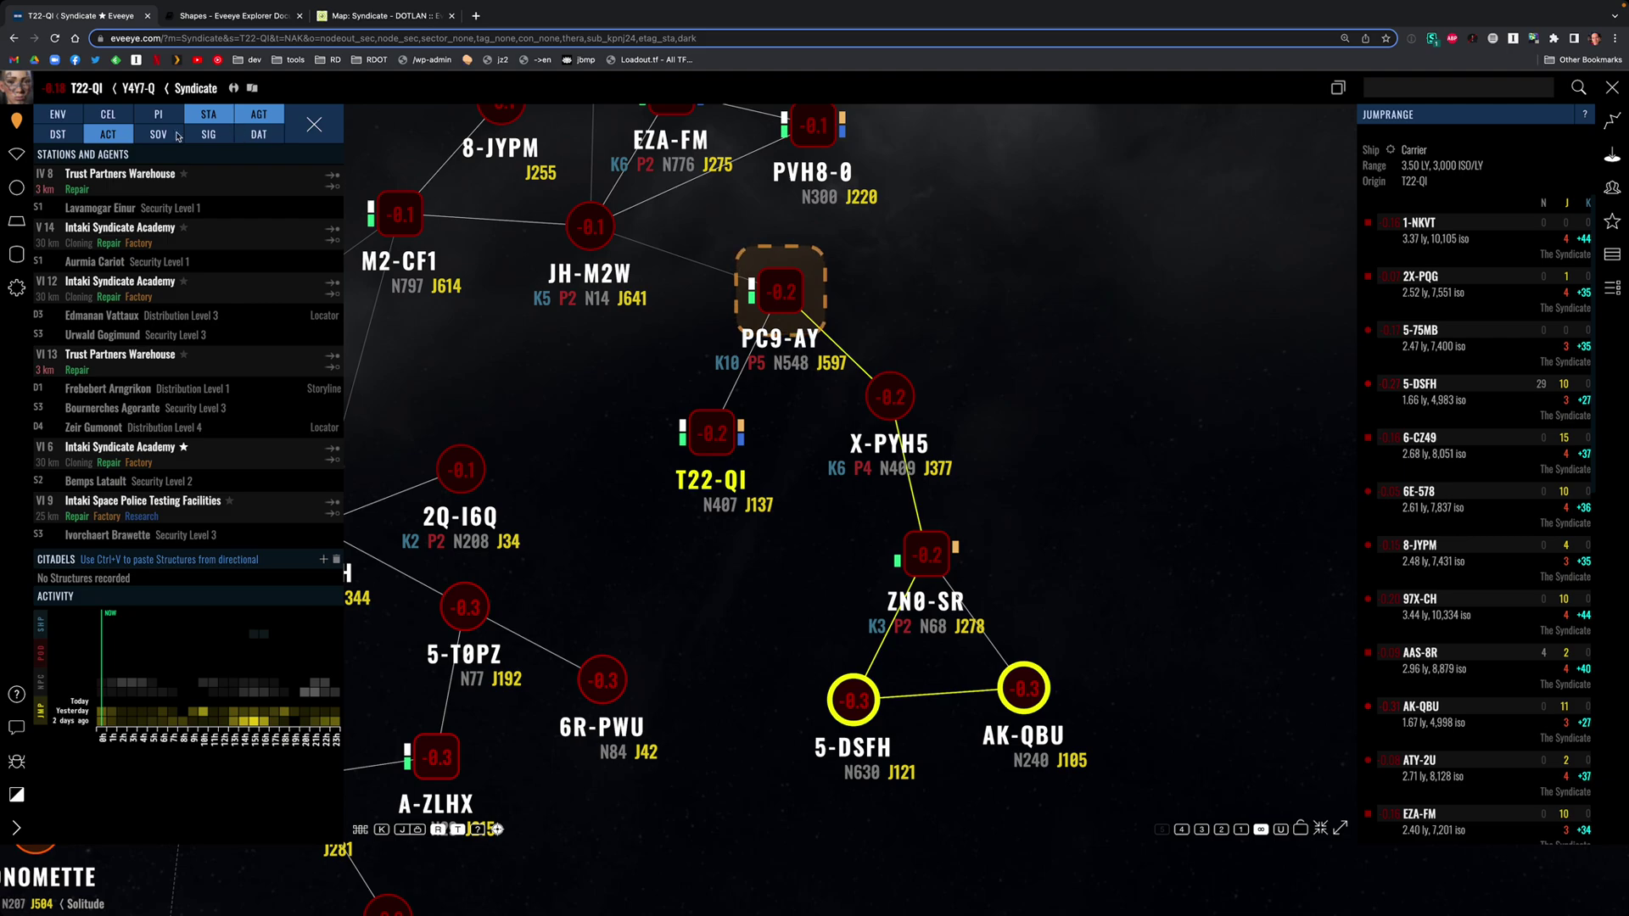
# - Hide the agents, stations and activity sections in the system information, and reopen the information for T22-QI
pyautogui.click(259, 121)
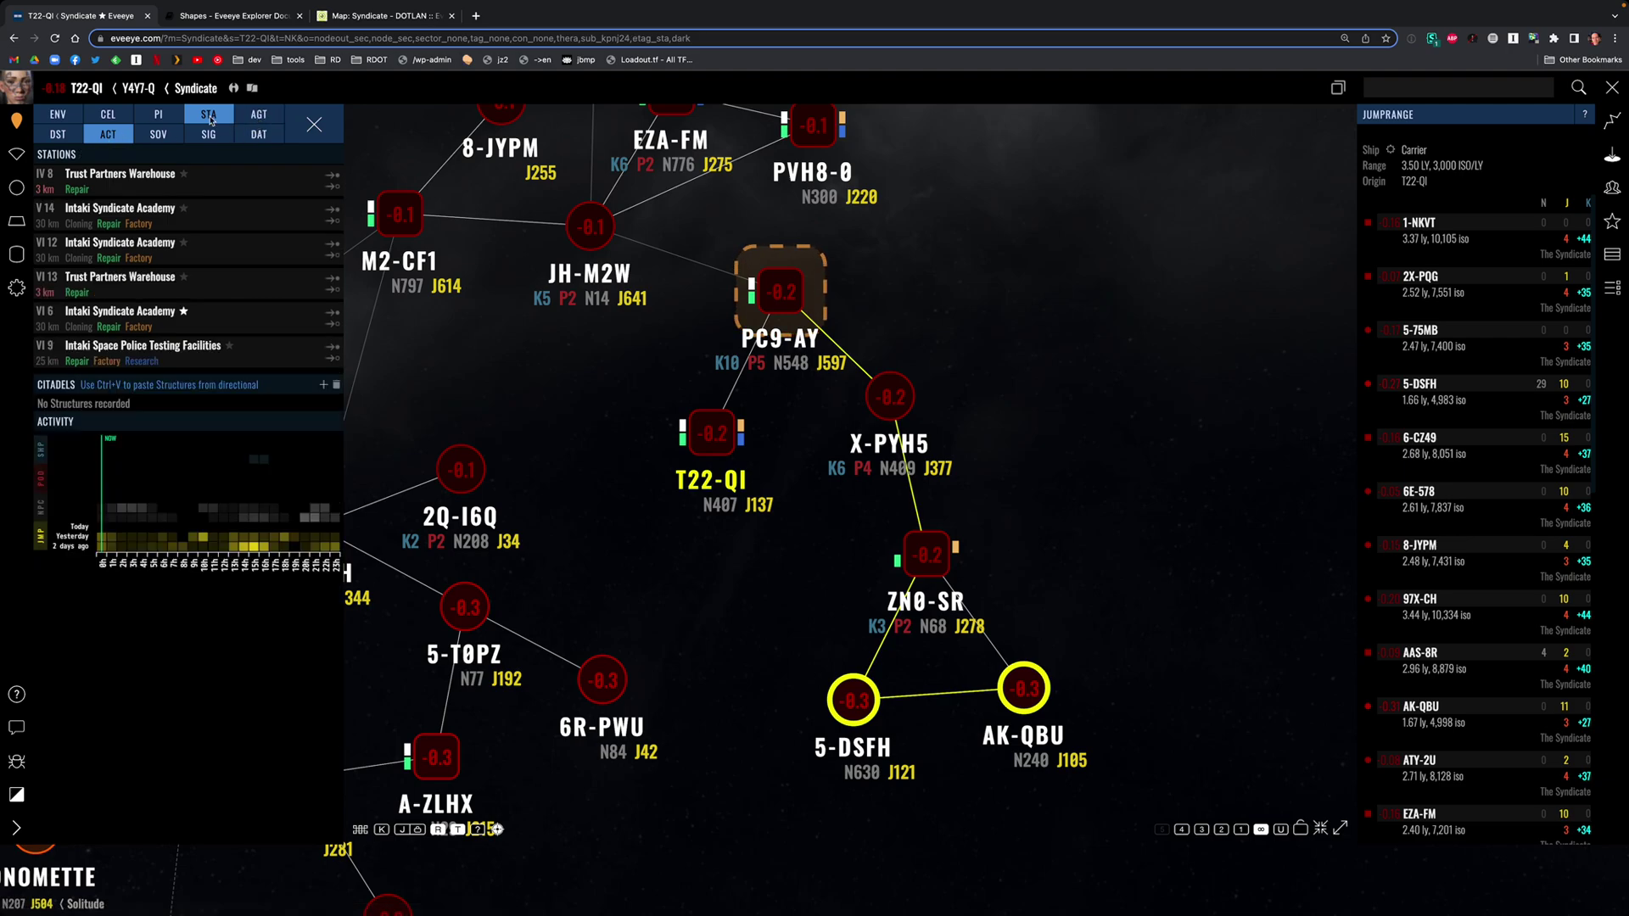
pyautogui.click(208, 119)
pyautogui.click(125, 136)
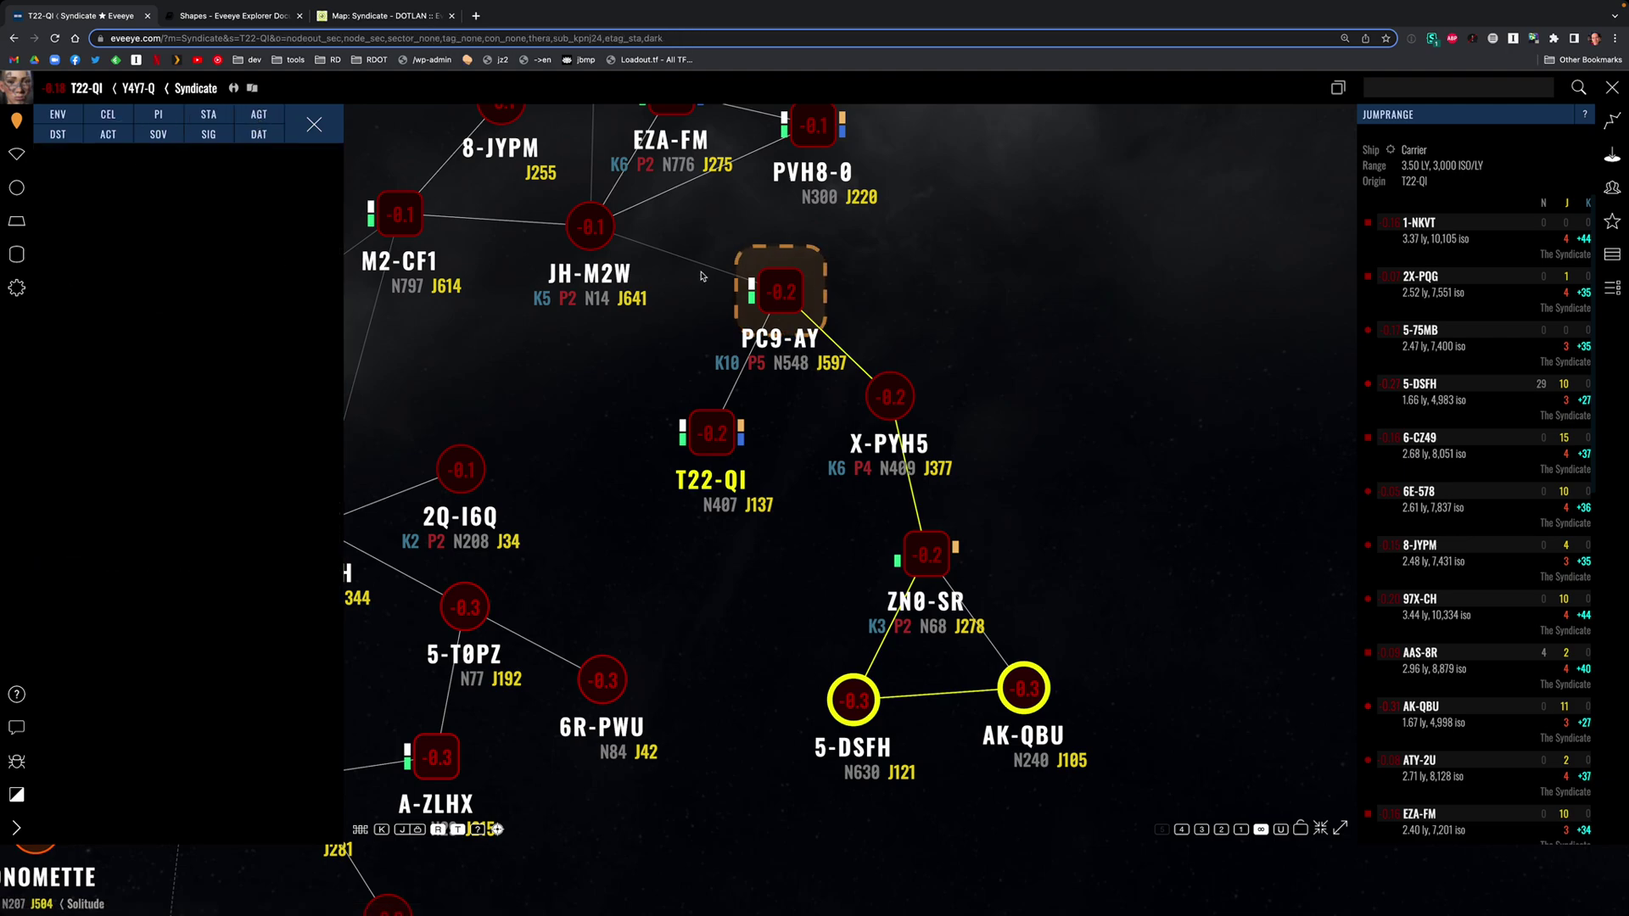
pyautogui.click(711, 441)
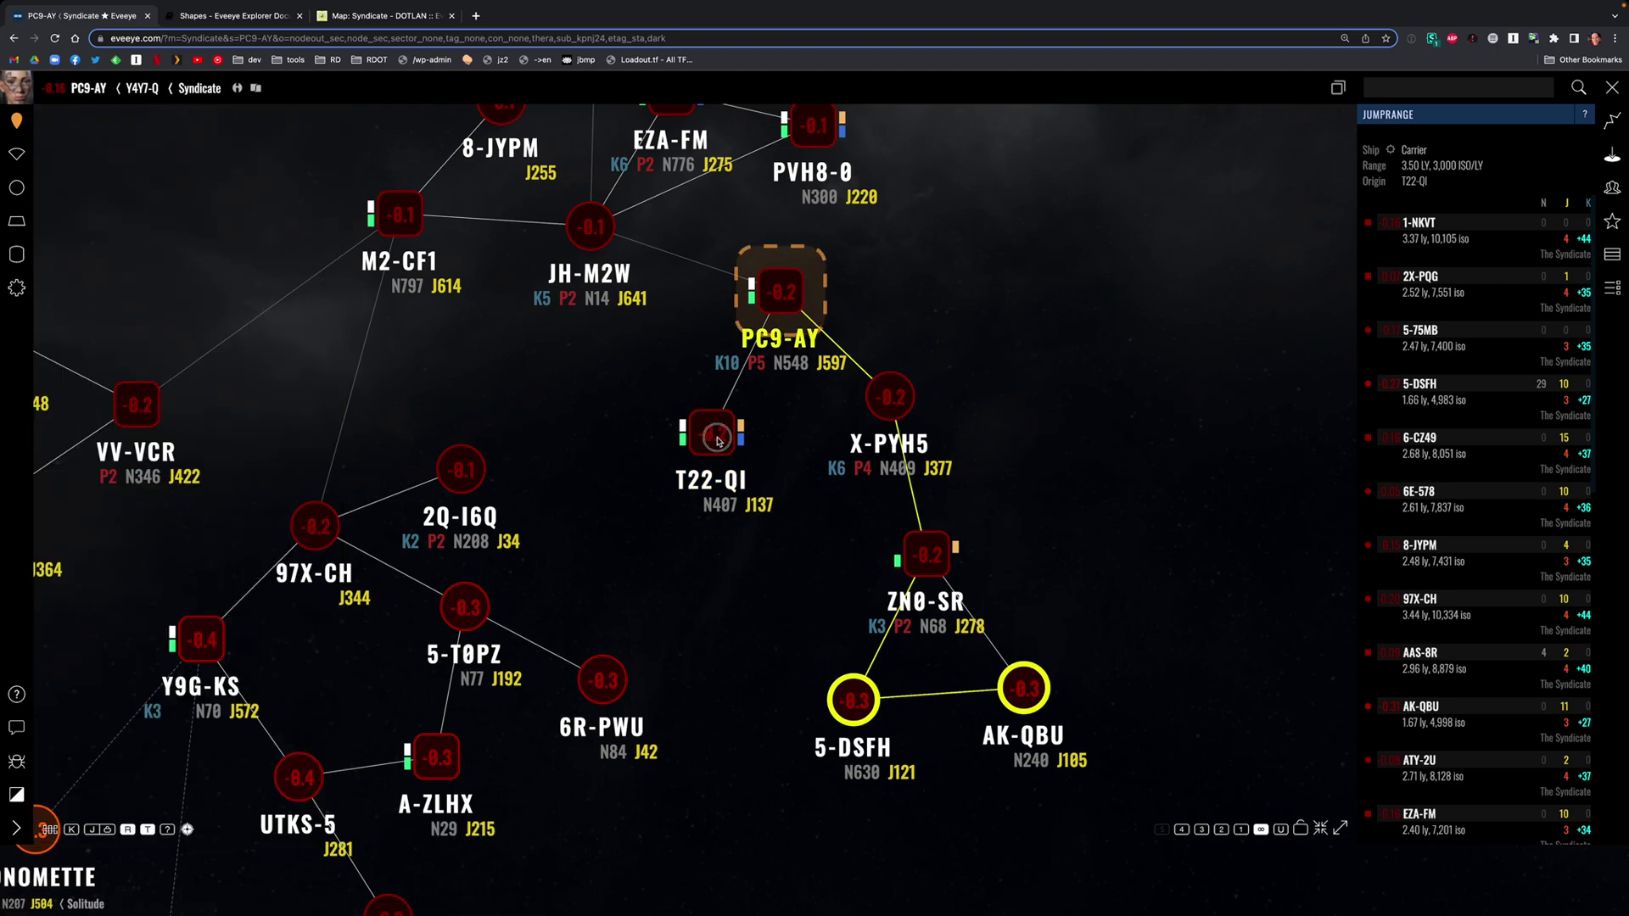
pyautogui.click(711, 441)
# - Examine T22-QI's environment, celestials, PI products, stations and signatures sections one after another
pyautogui.click(54, 119)
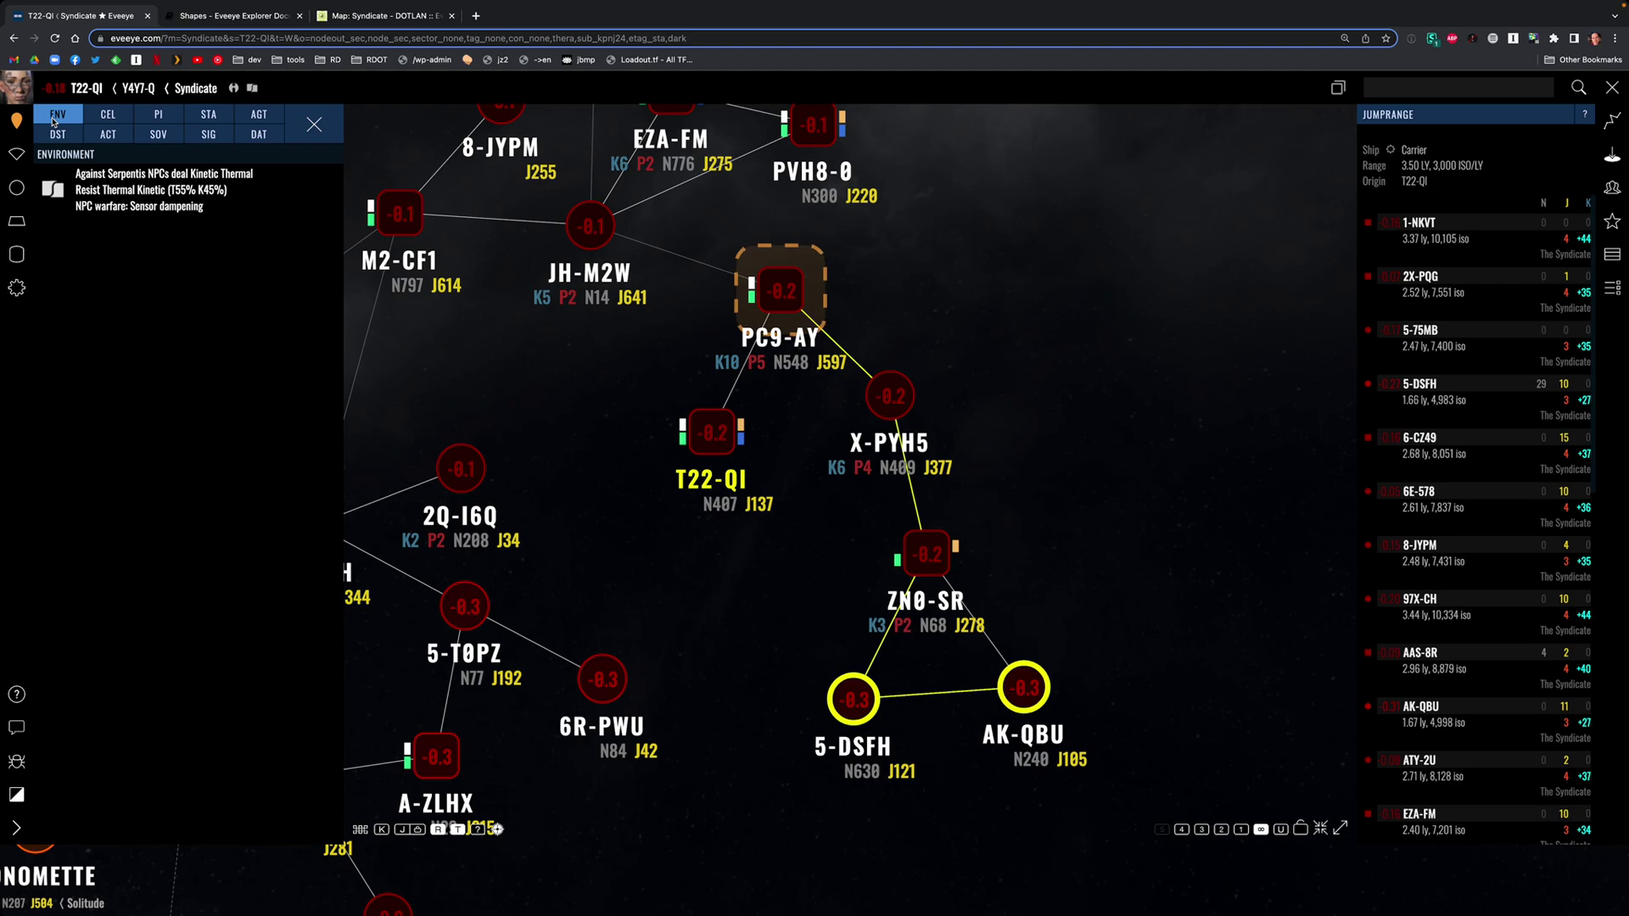
pyautogui.click(54, 119)
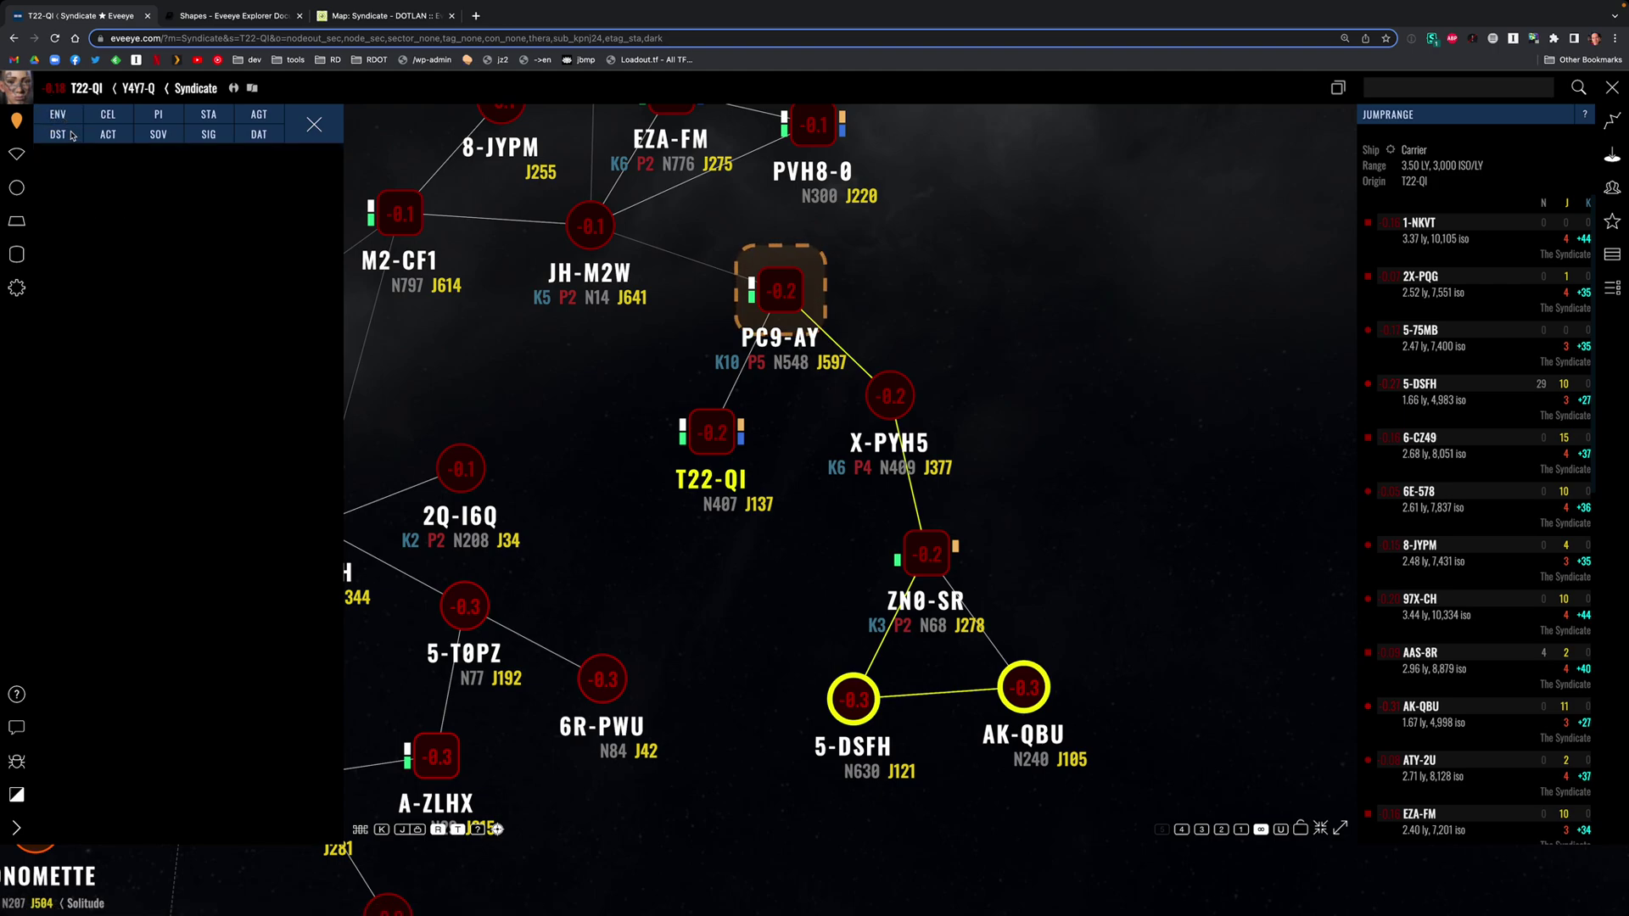
pyautogui.click(117, 123)
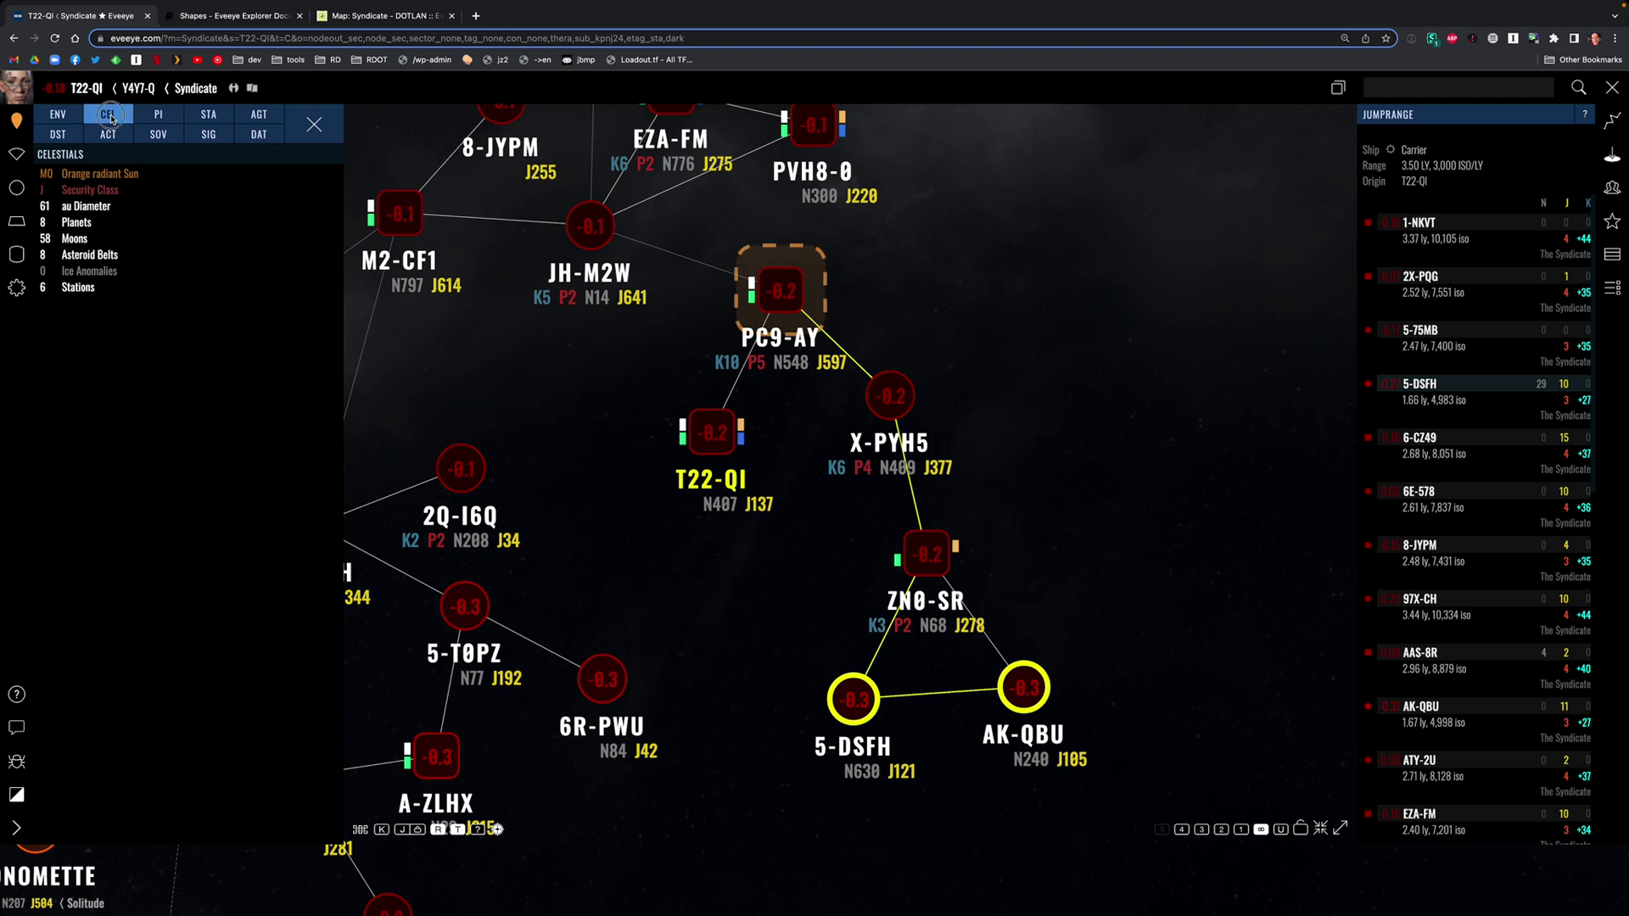
pyautogui.click(160, 118)
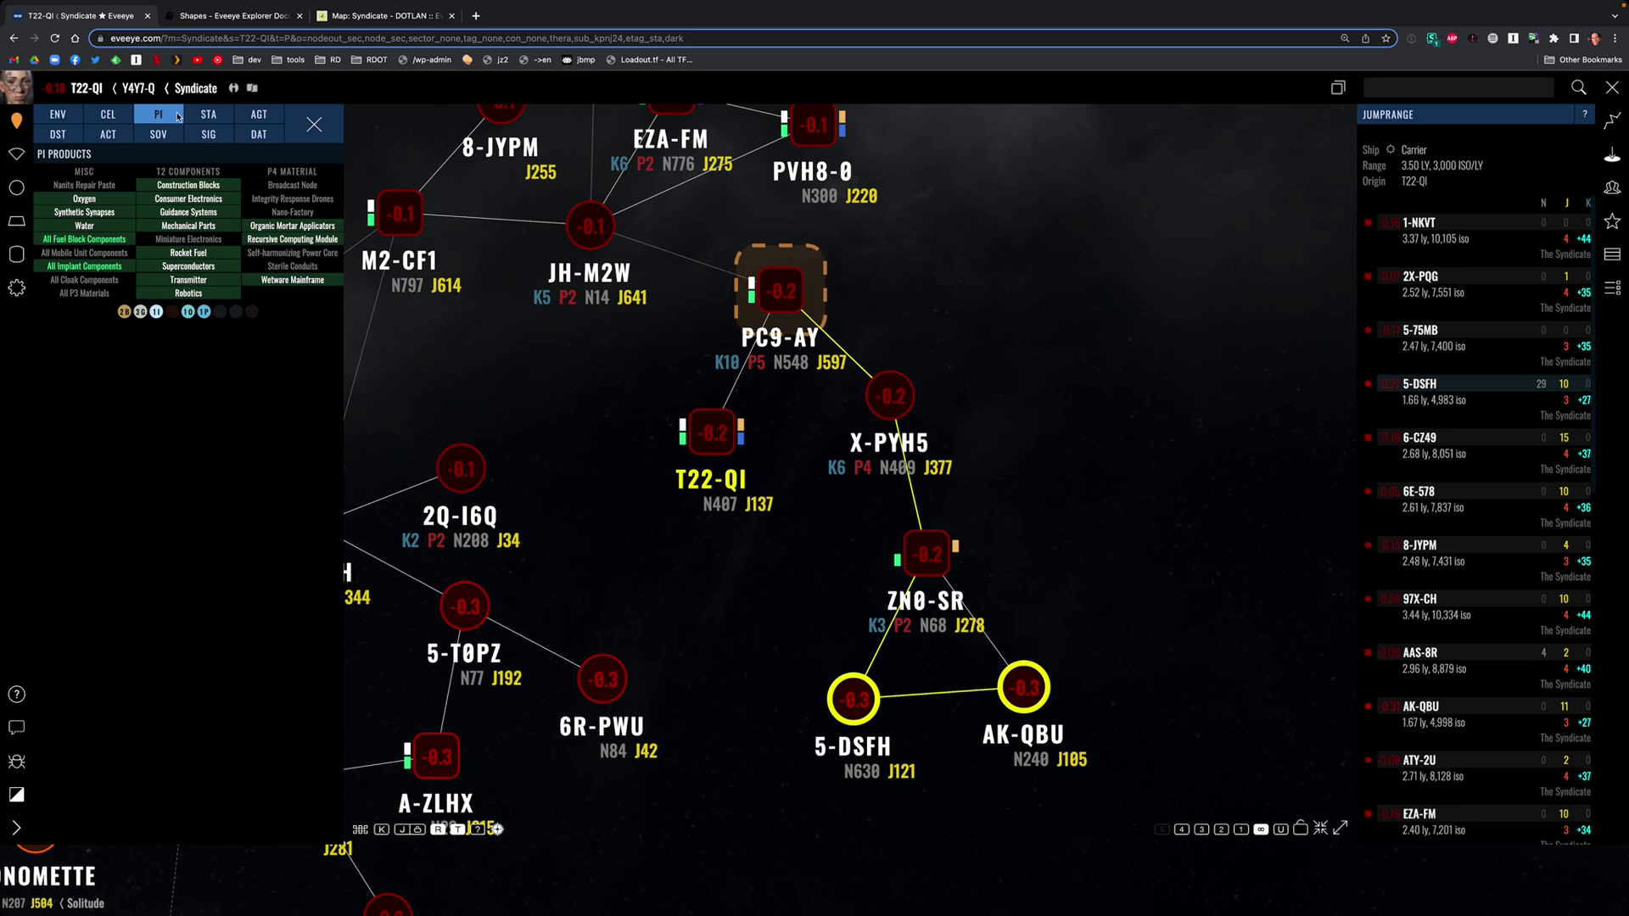
pyautogui.click(204, 119)
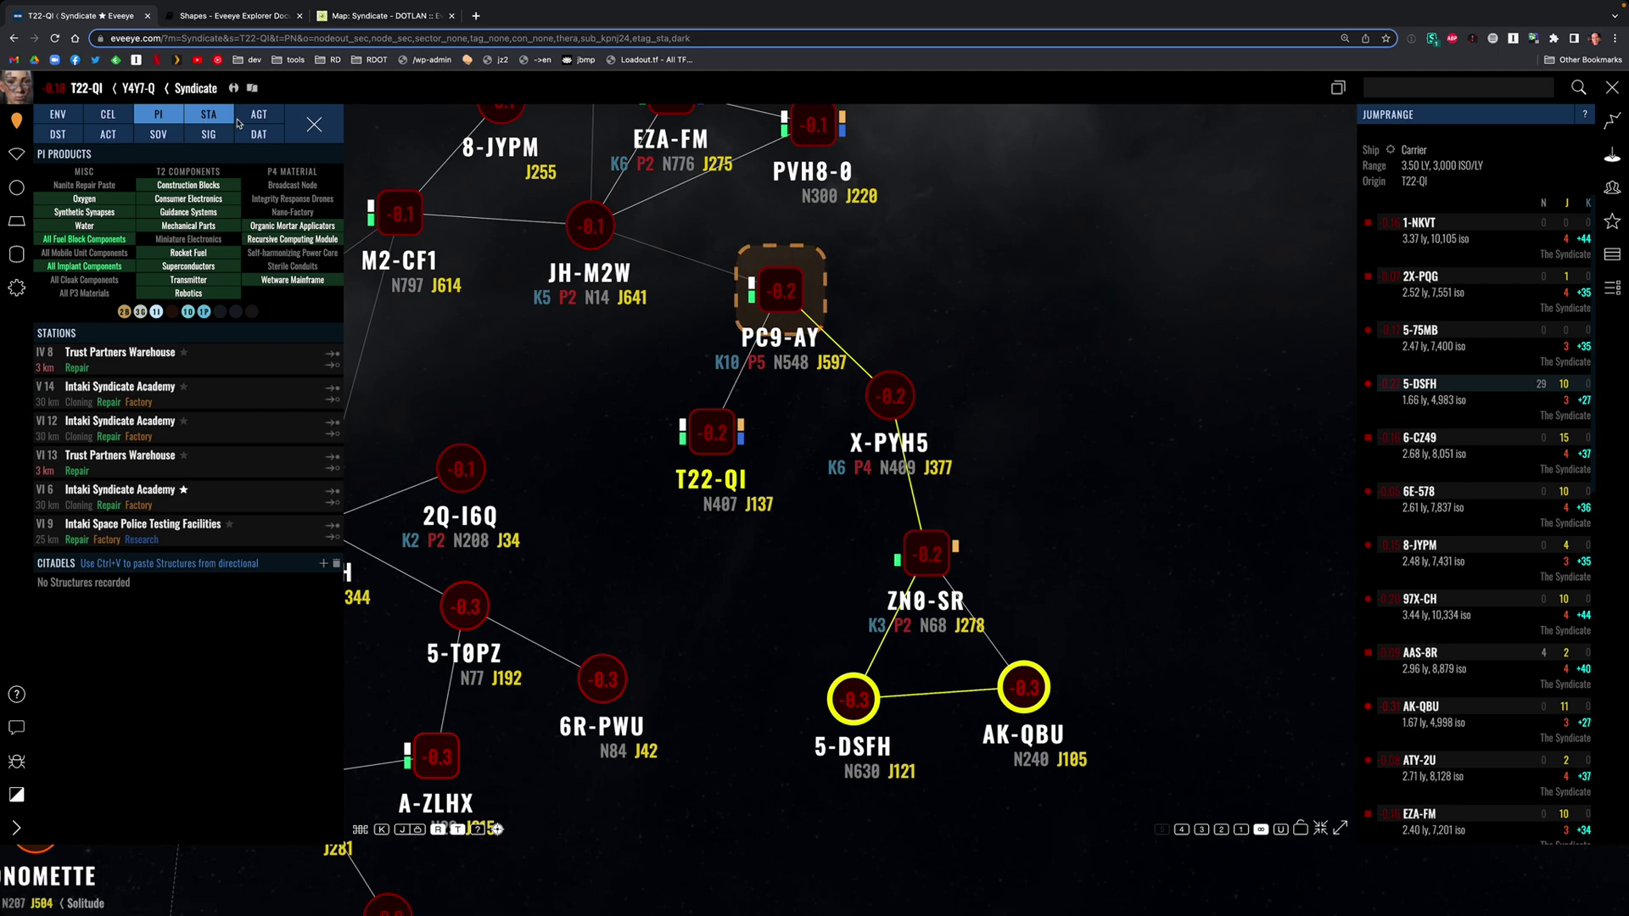
pyautogui.click(208, 119)
pyautogui.click(181, 123)
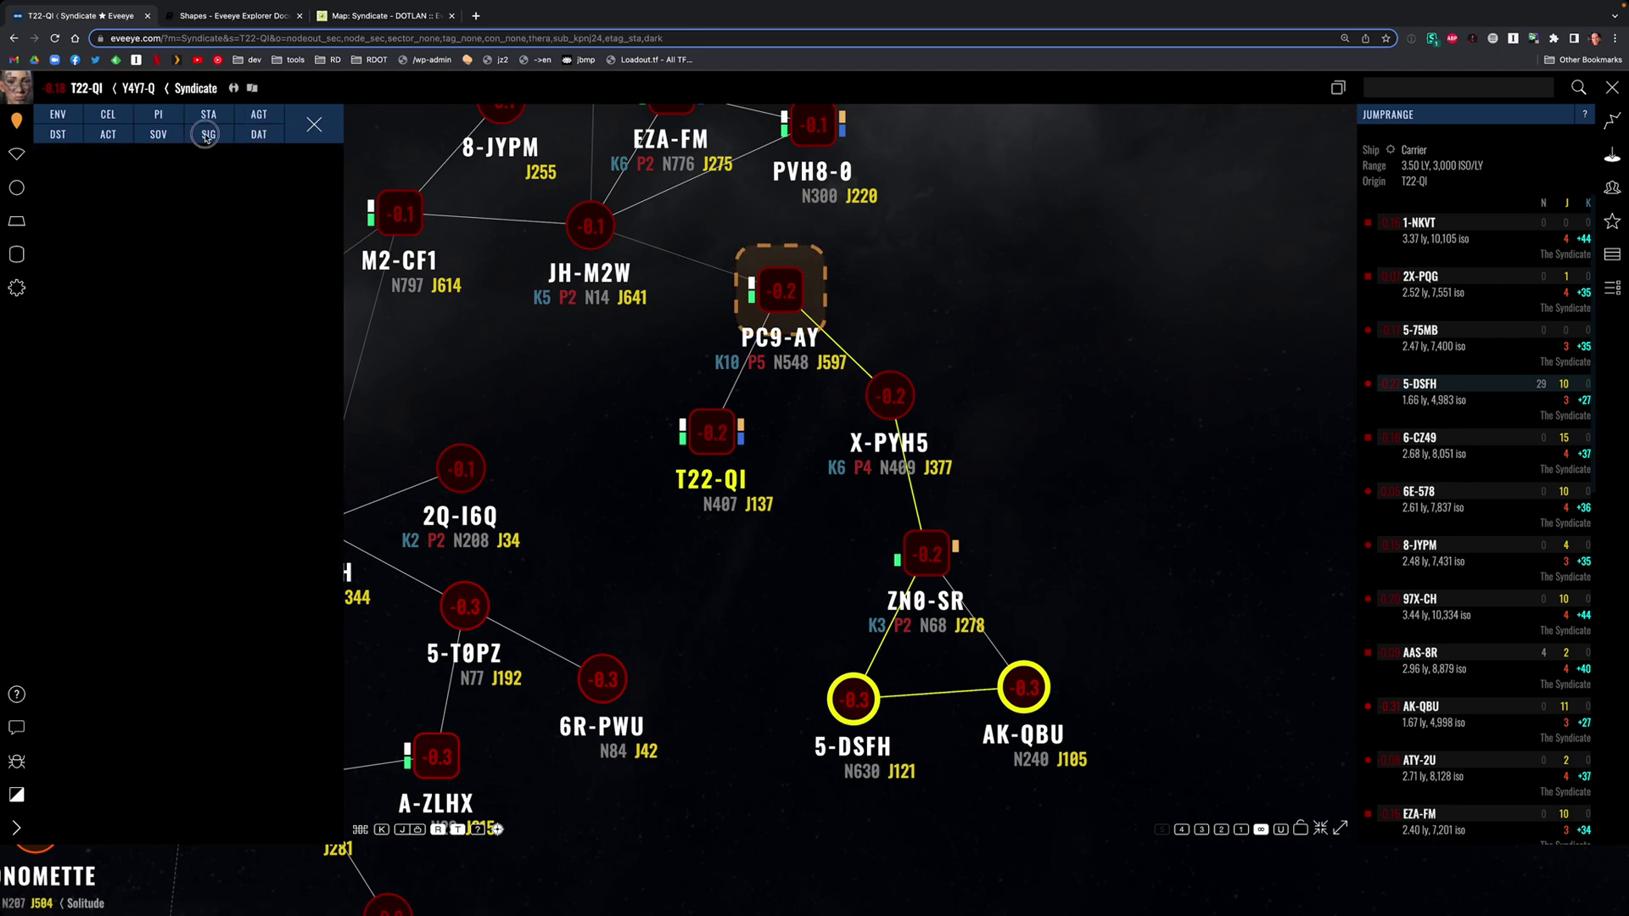
pyautogui.click(210, 129)
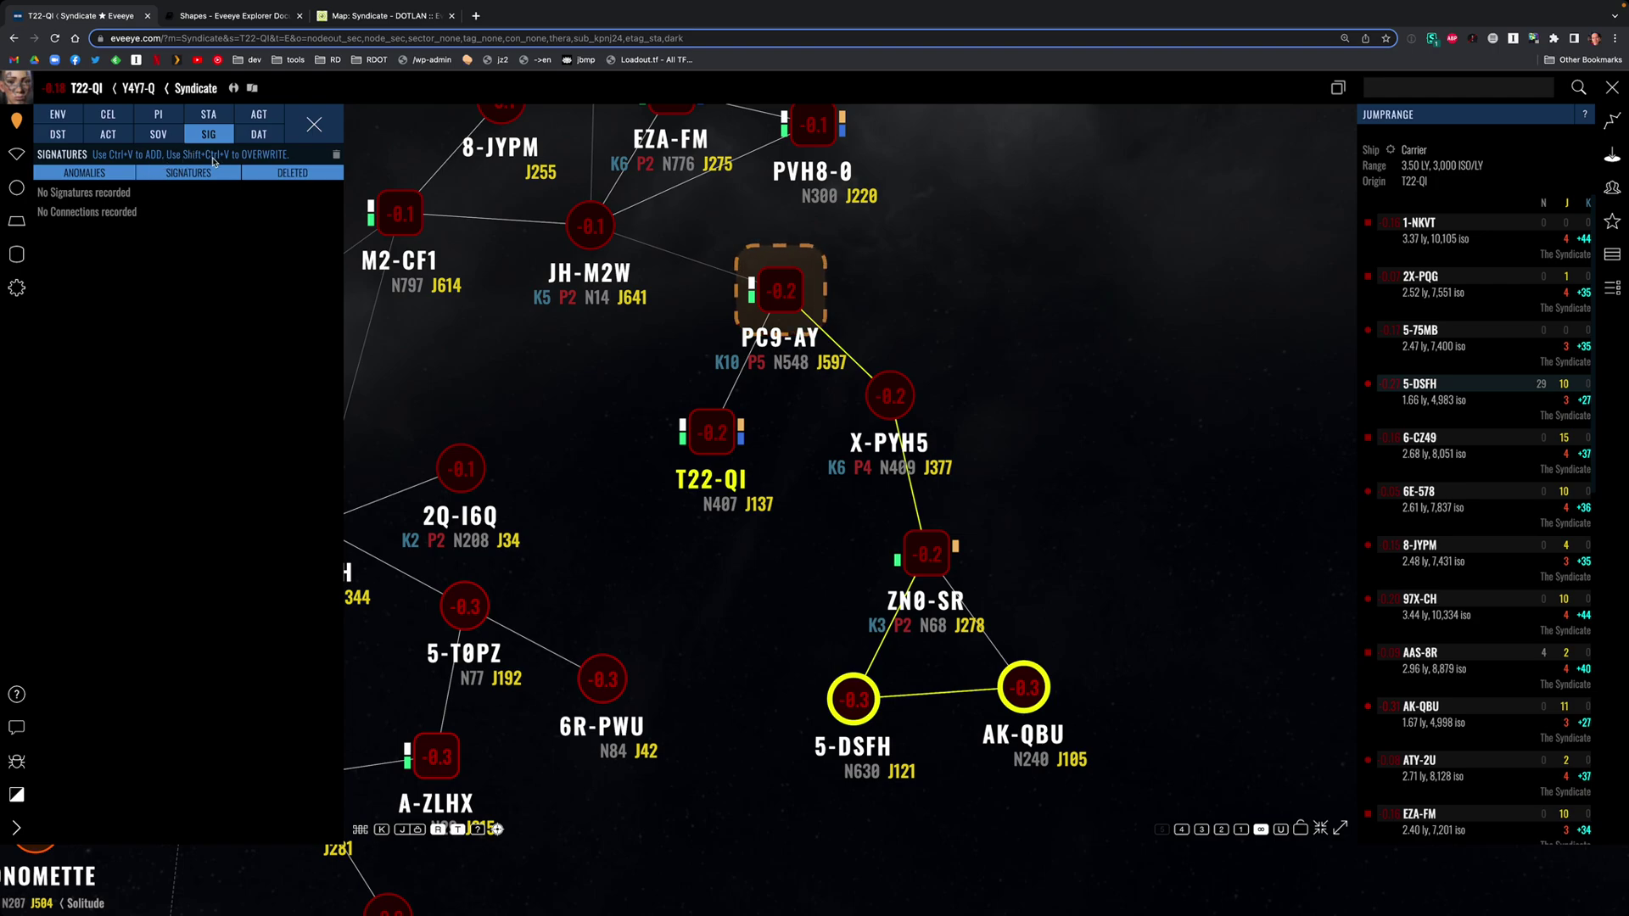
# - Show T22-QI's stations and agents, and append its V 14 and VI 12 Intaki Syndicate Academy stations as waypoints
pyautogui.click(208, 115)
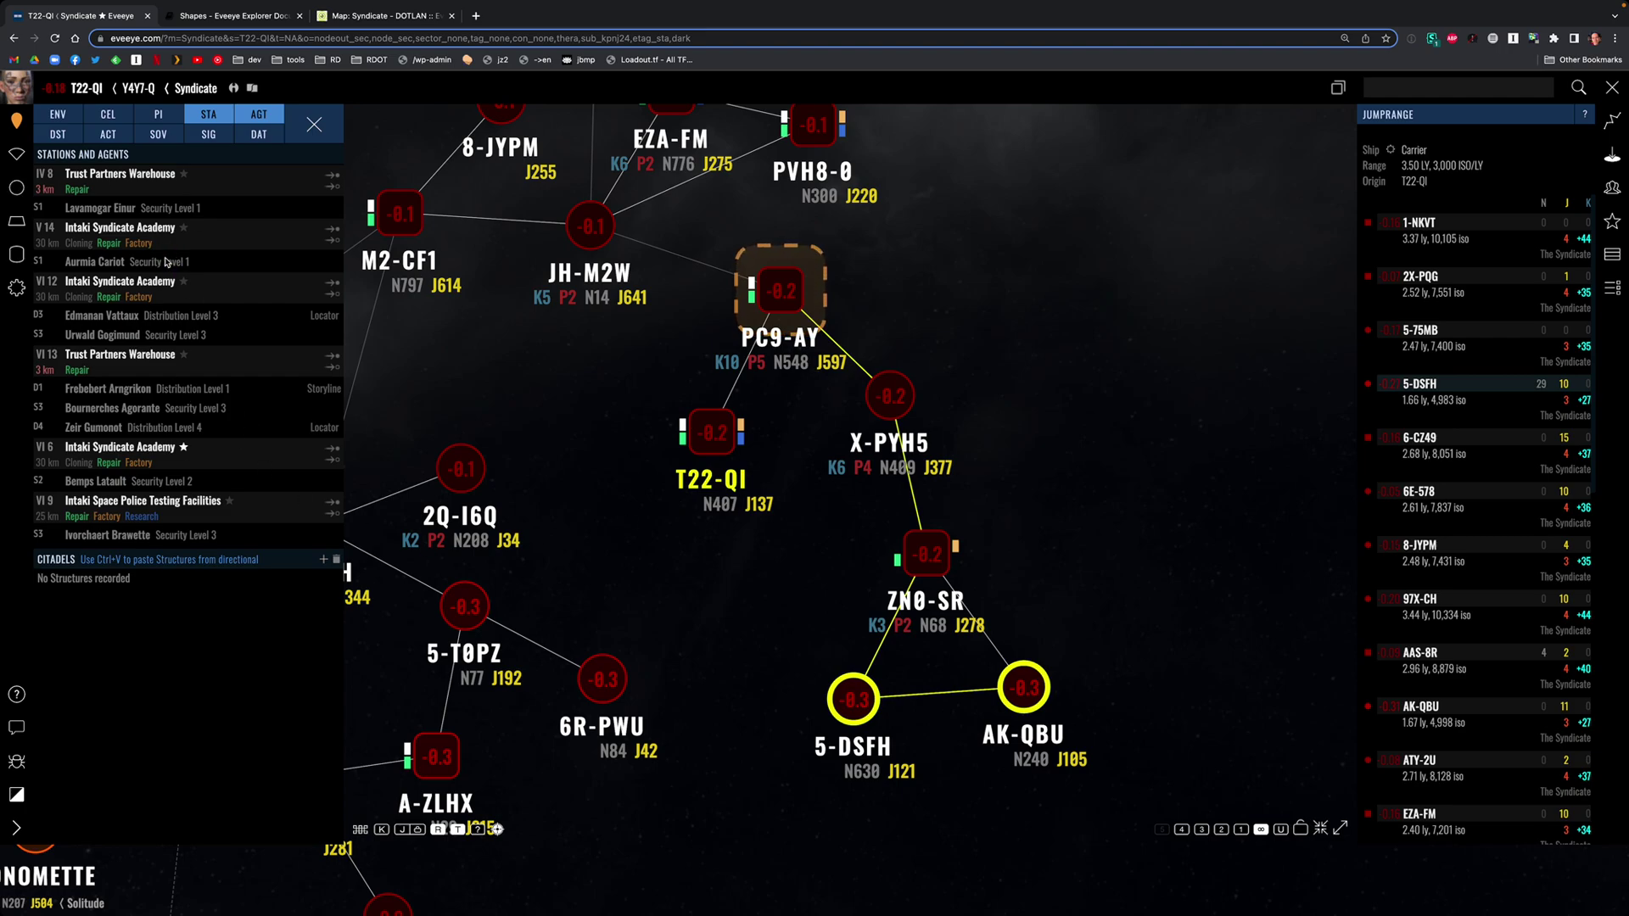
pyautogui.click(339, 244)
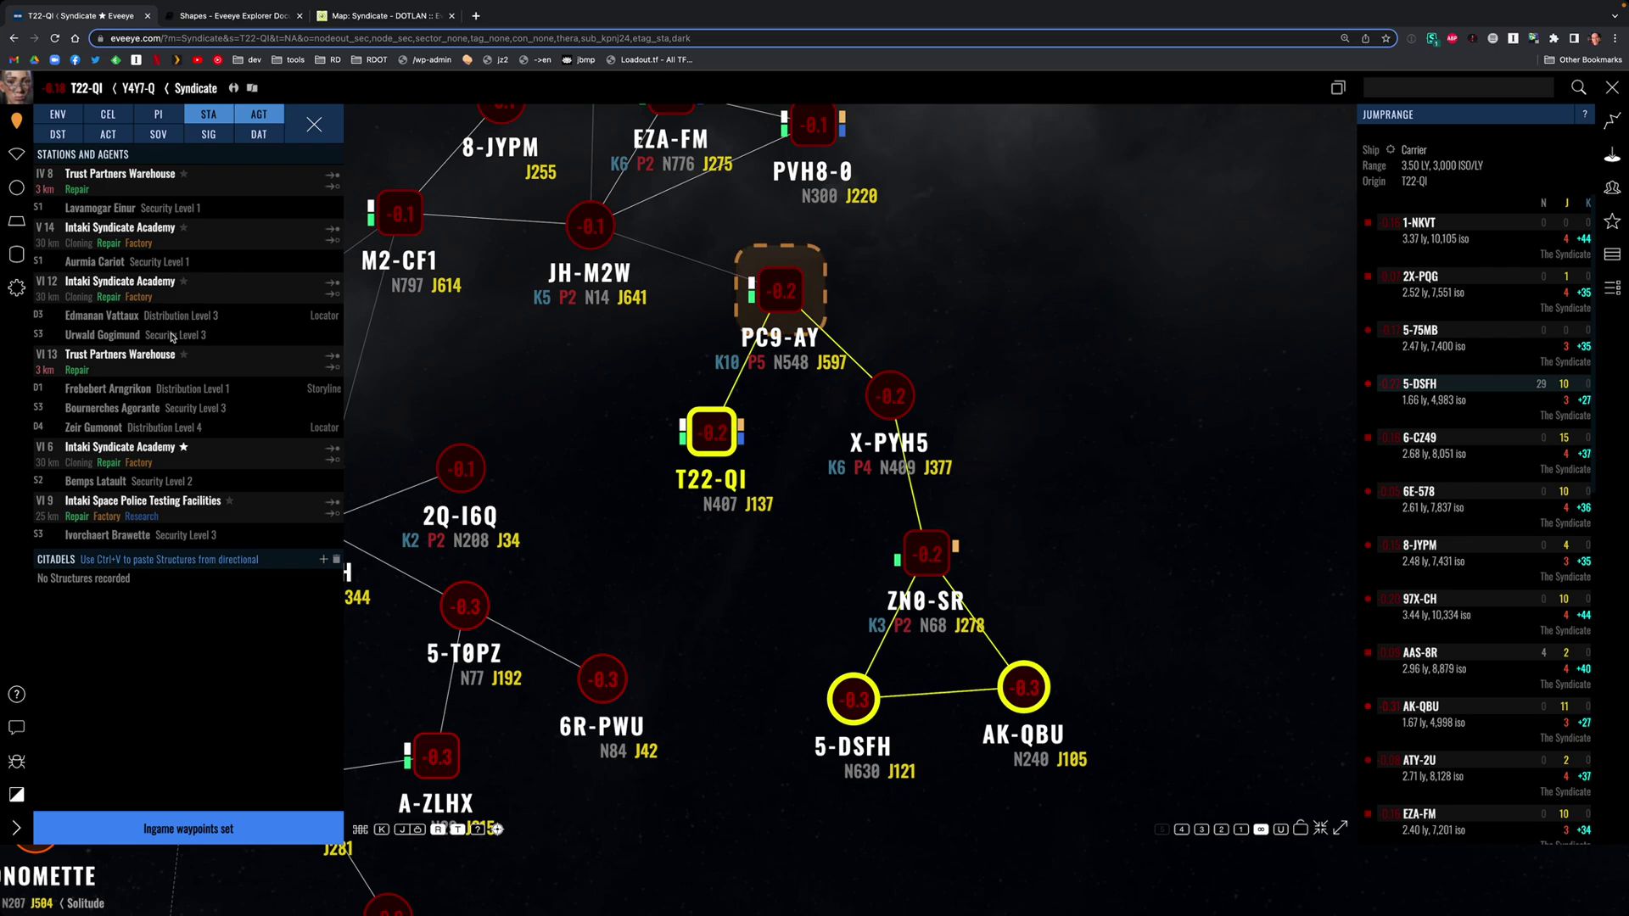
pyautogui.click(311, 338)
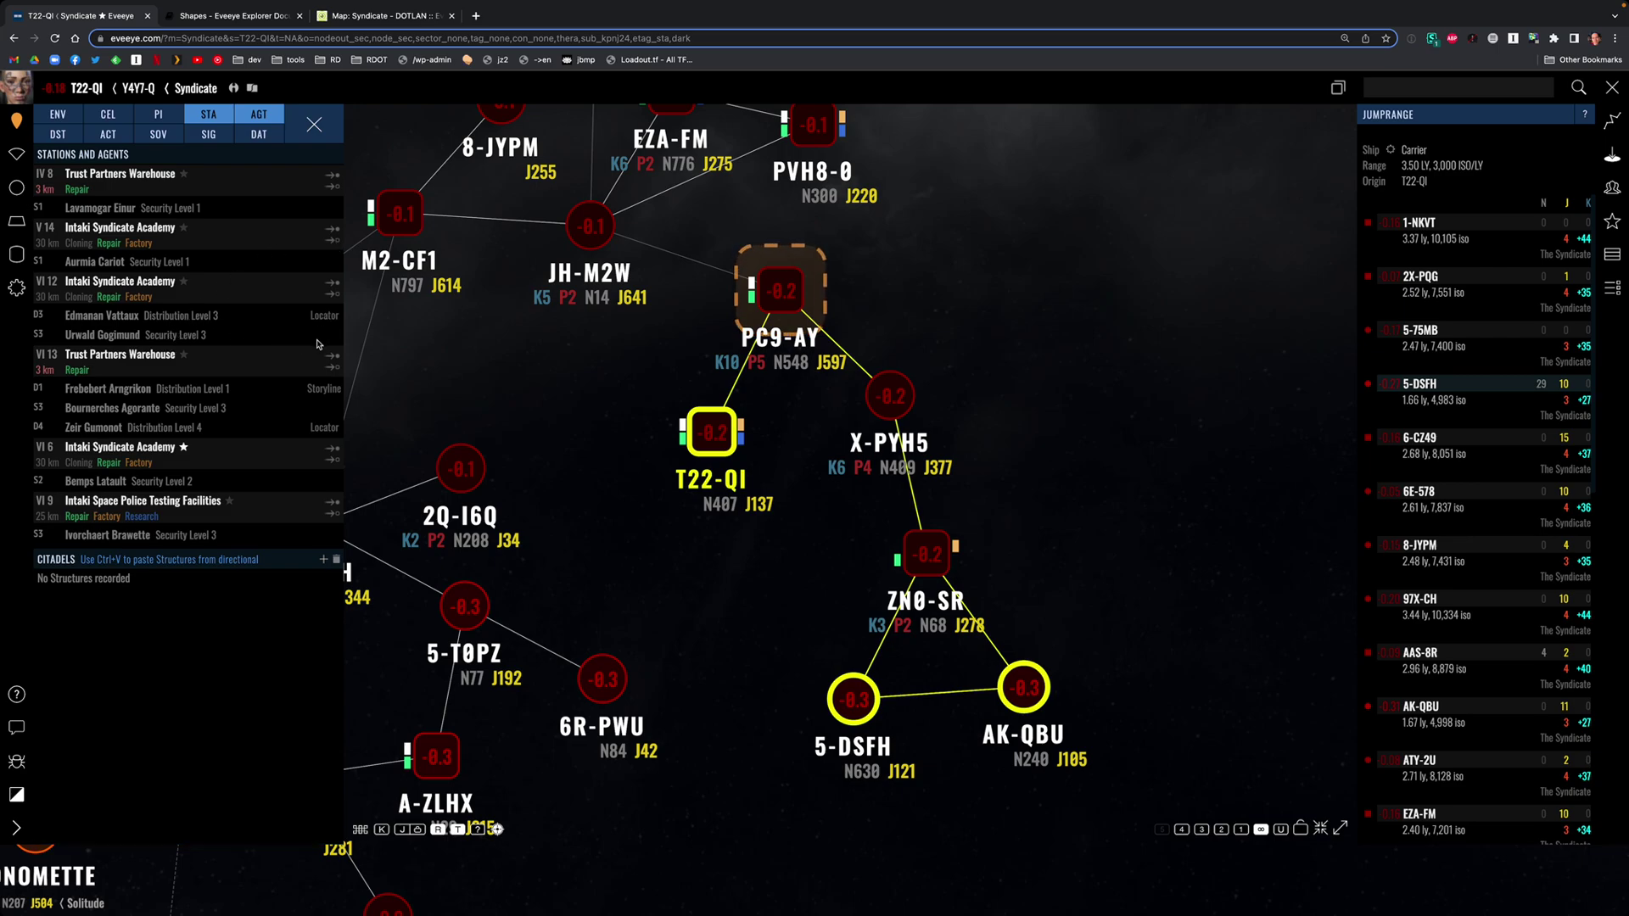
pyautogui.click(332, 297)
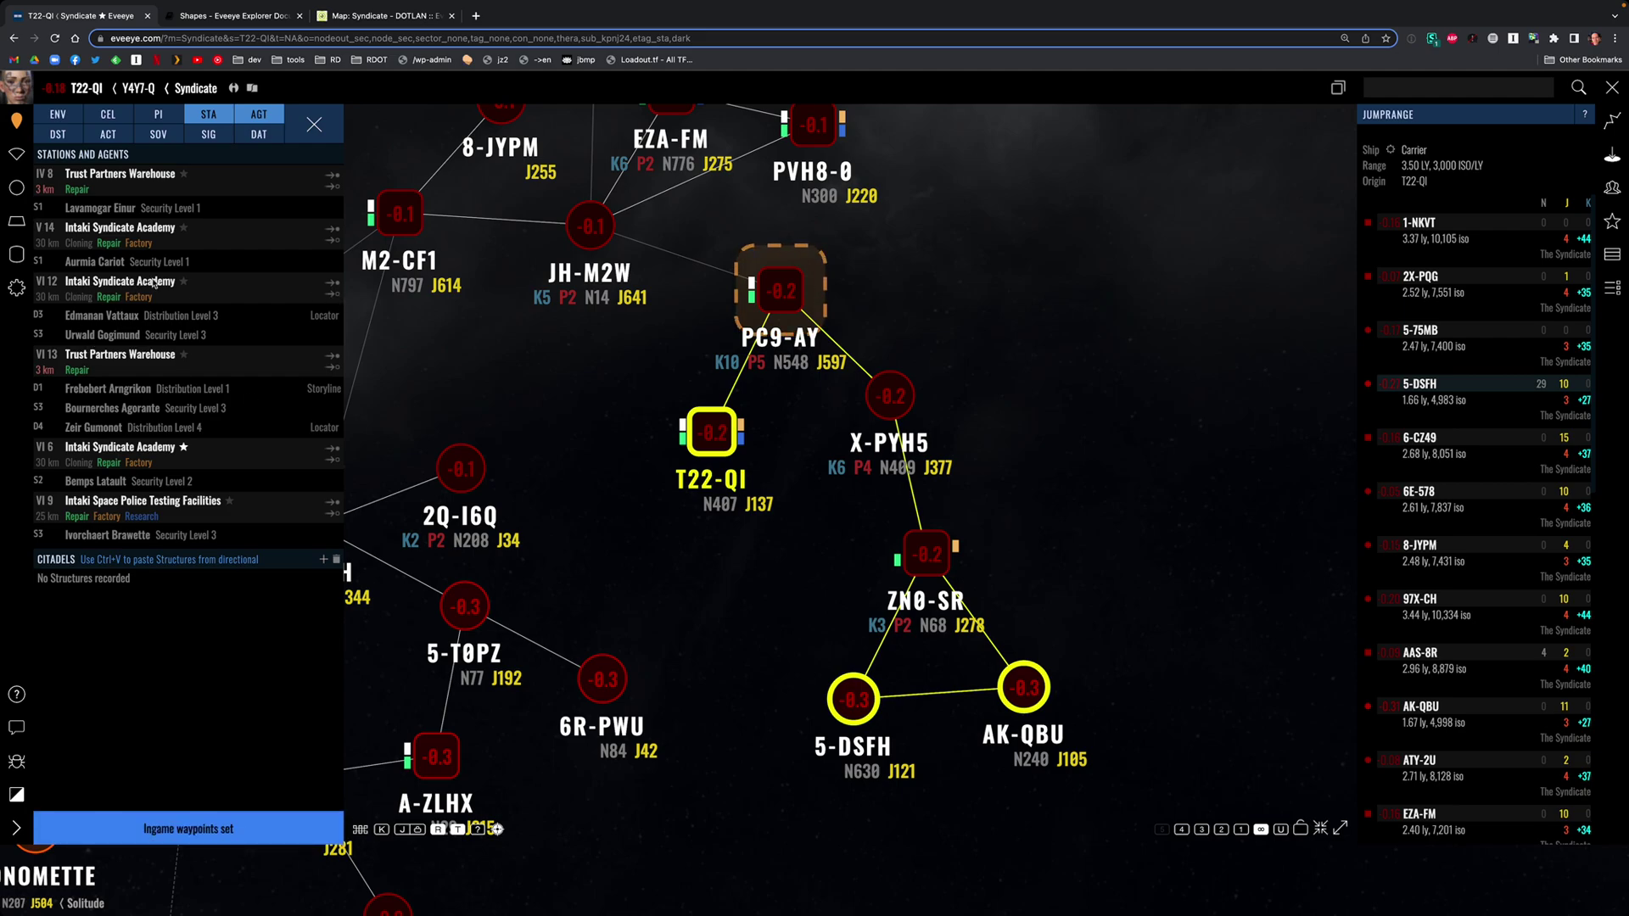
# - Show the distances section for T22-QI and hide its agents and stations sections
pyautogui.click(260, 120)
pyautogui.click(59, 138)
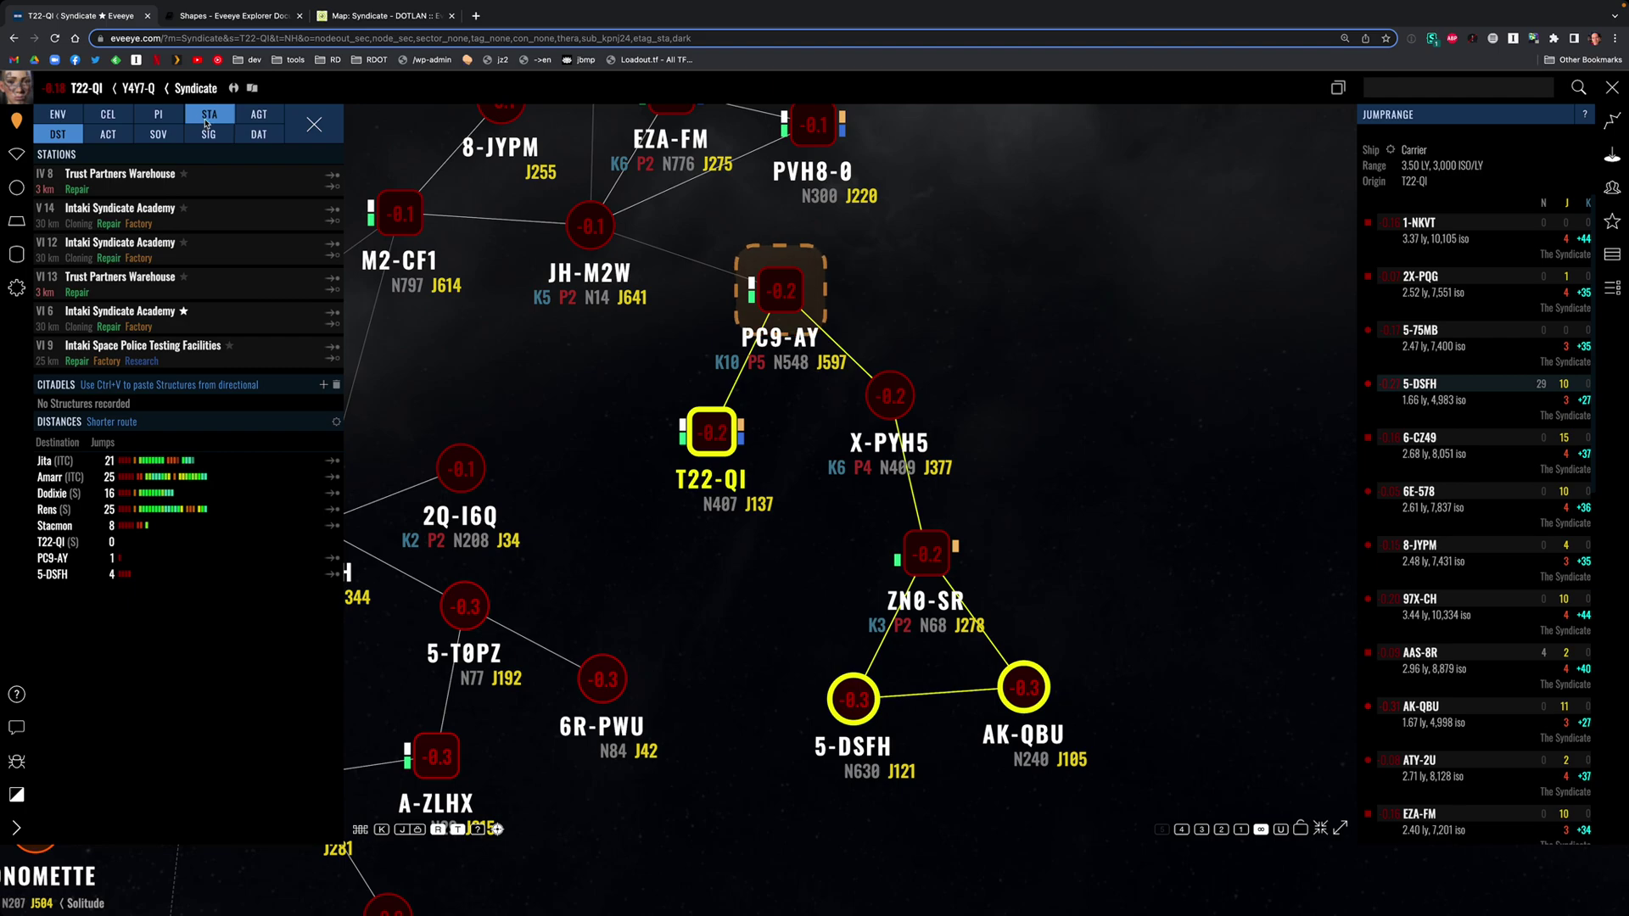
pyautogui.click(255, 117)
pyautogui.click(255, 117)
pyautogui.click(214, 117)
pyautogui.click(210, 117)
pyautogui.click(210, 117)
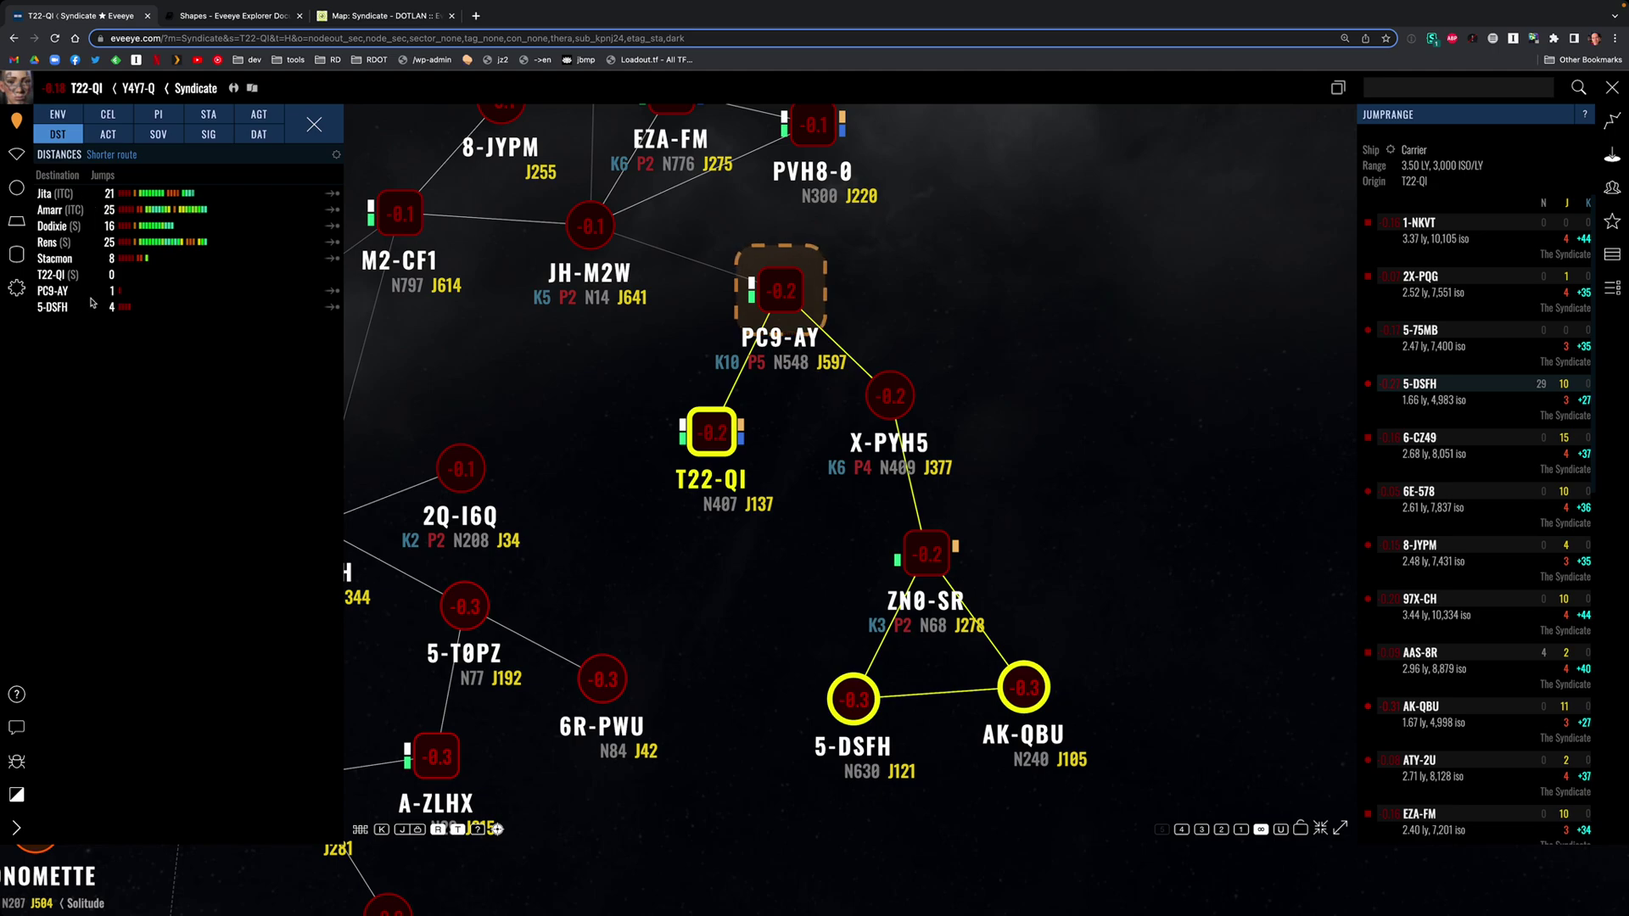
# - Open the bookmarks list and remove the Amarr bookmark
pyautogui.click(1614, 222)
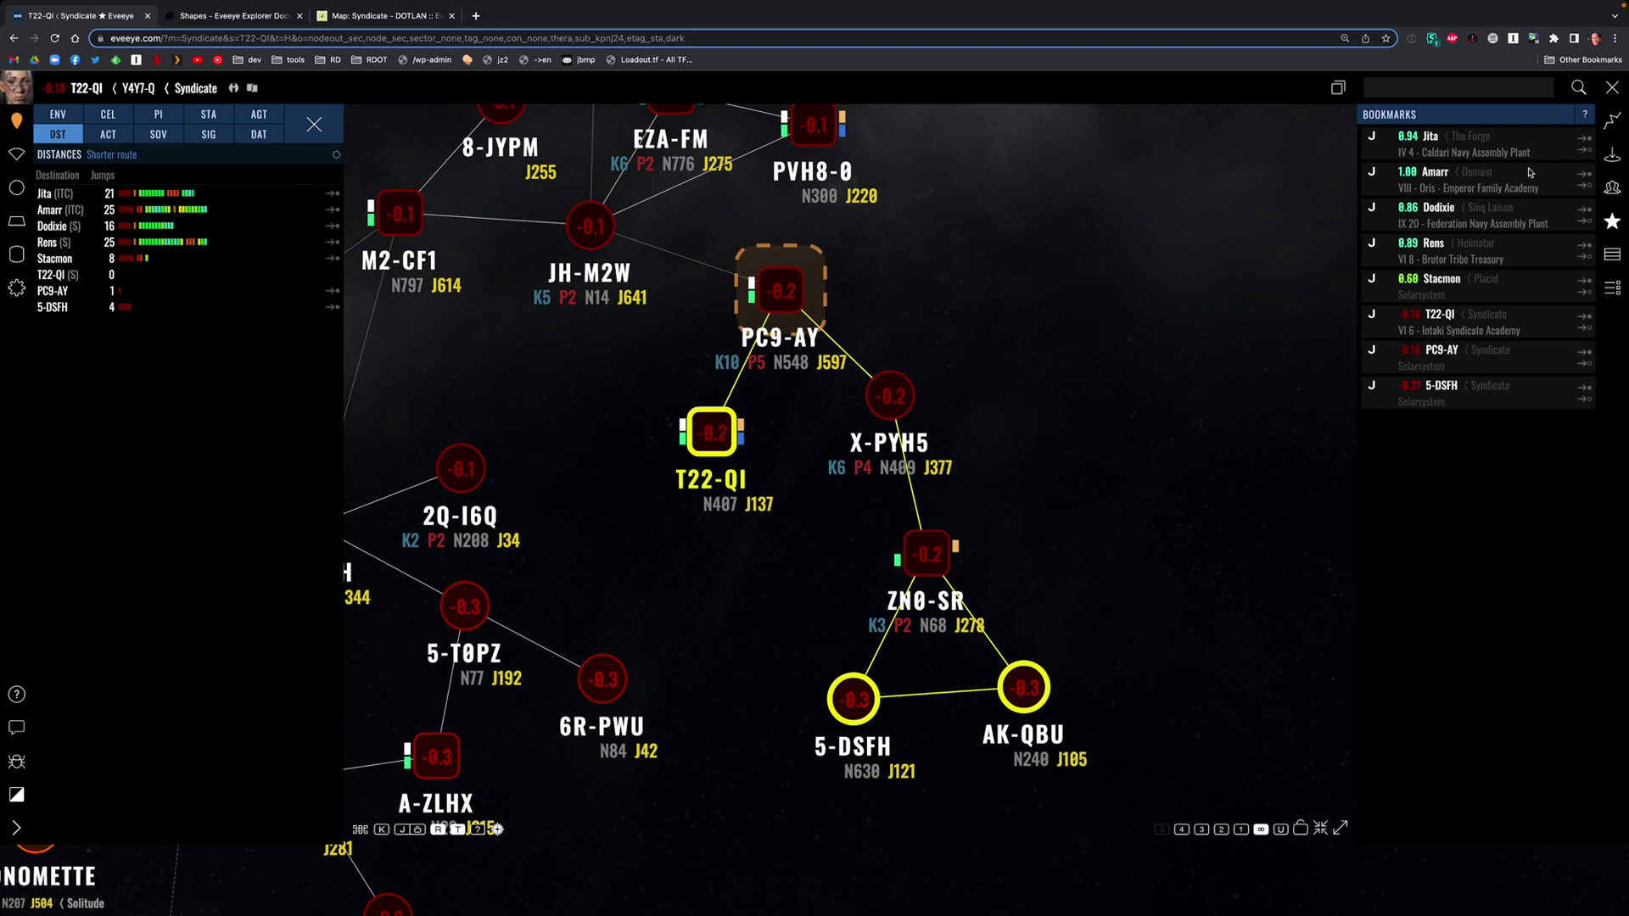
pyautogui.rightClick(1447, 182)
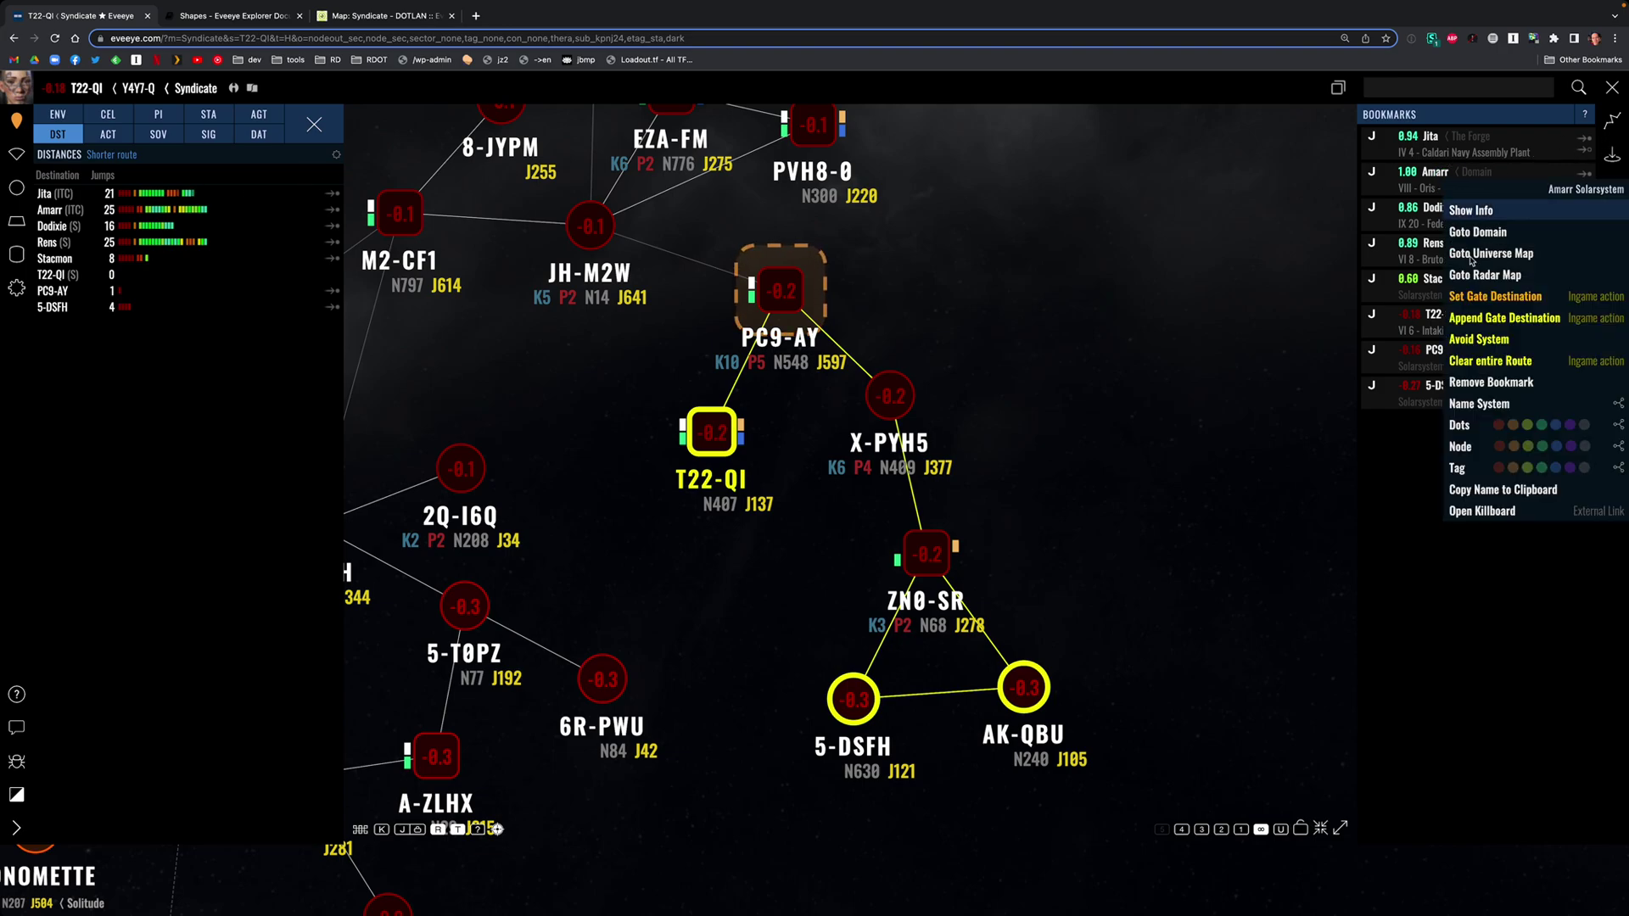
pyautogui.click(1473, 386)
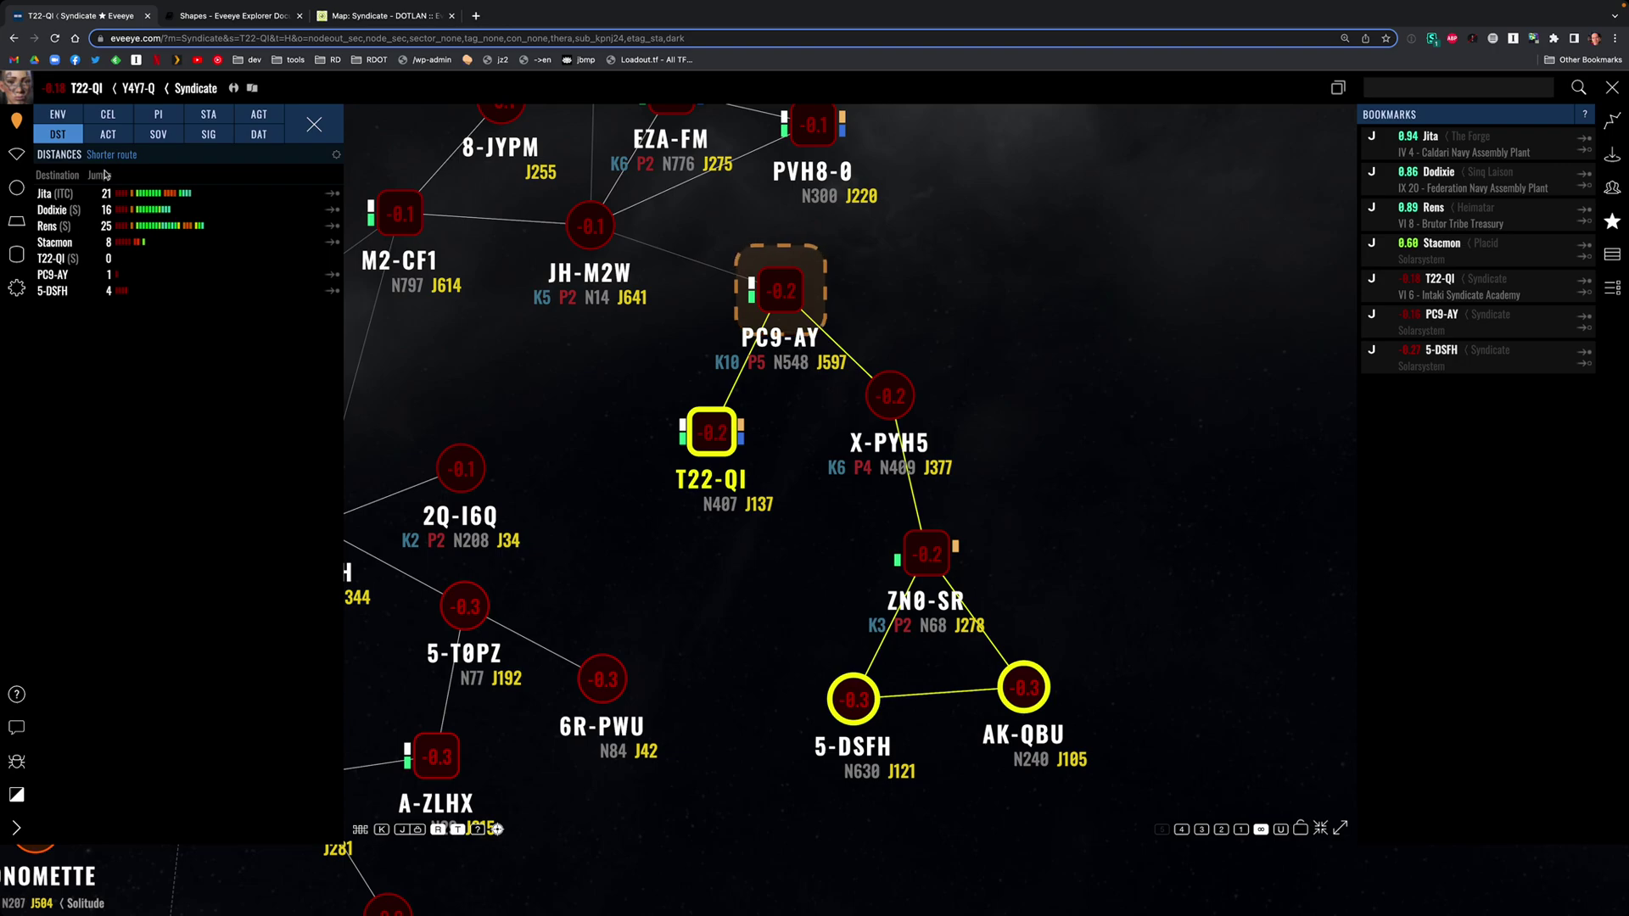
# - Replace the distances section with the activity section, and examine PC9-AY's hourly activity graph
pyautogui.click(110, 136)
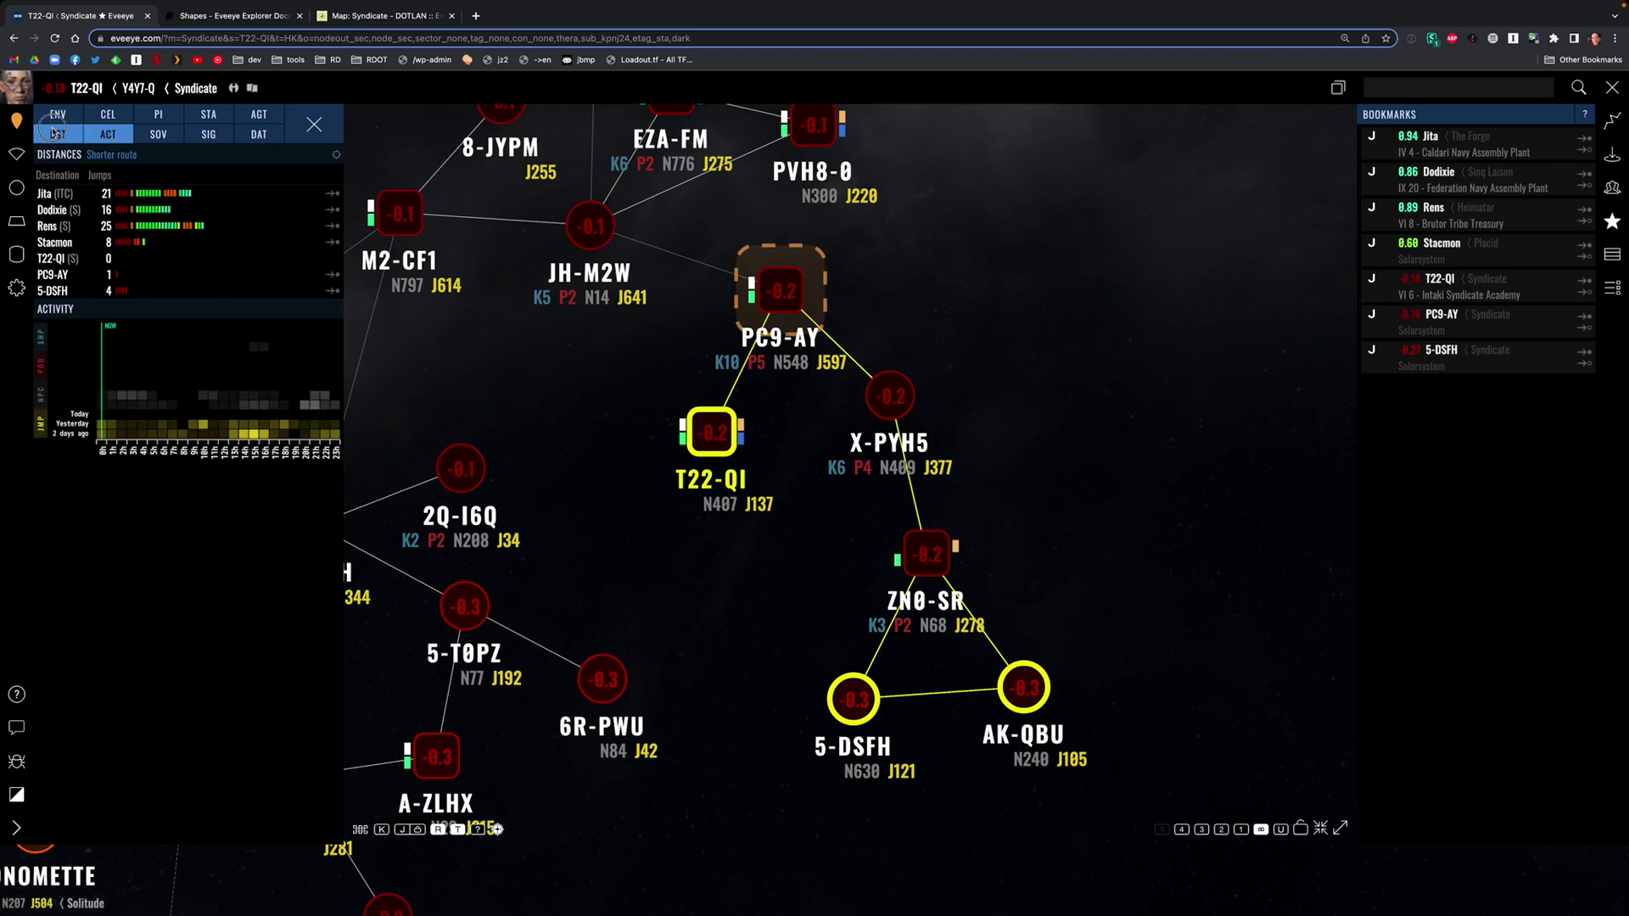
pyautogui.click(55, 134)
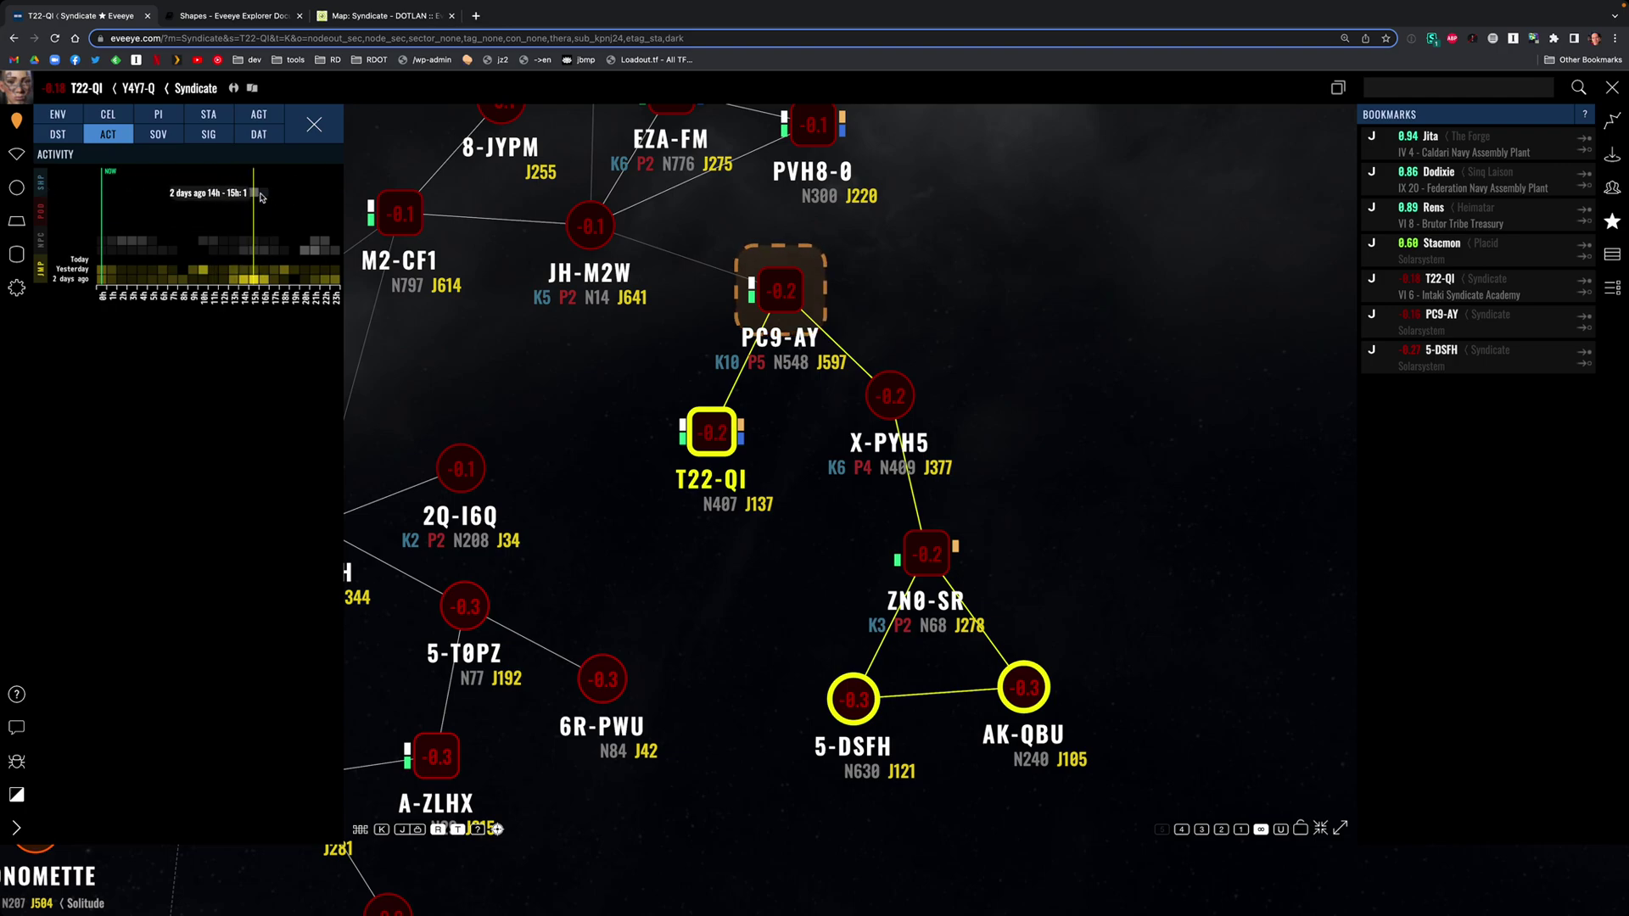
pyautogui.click(780, 289)
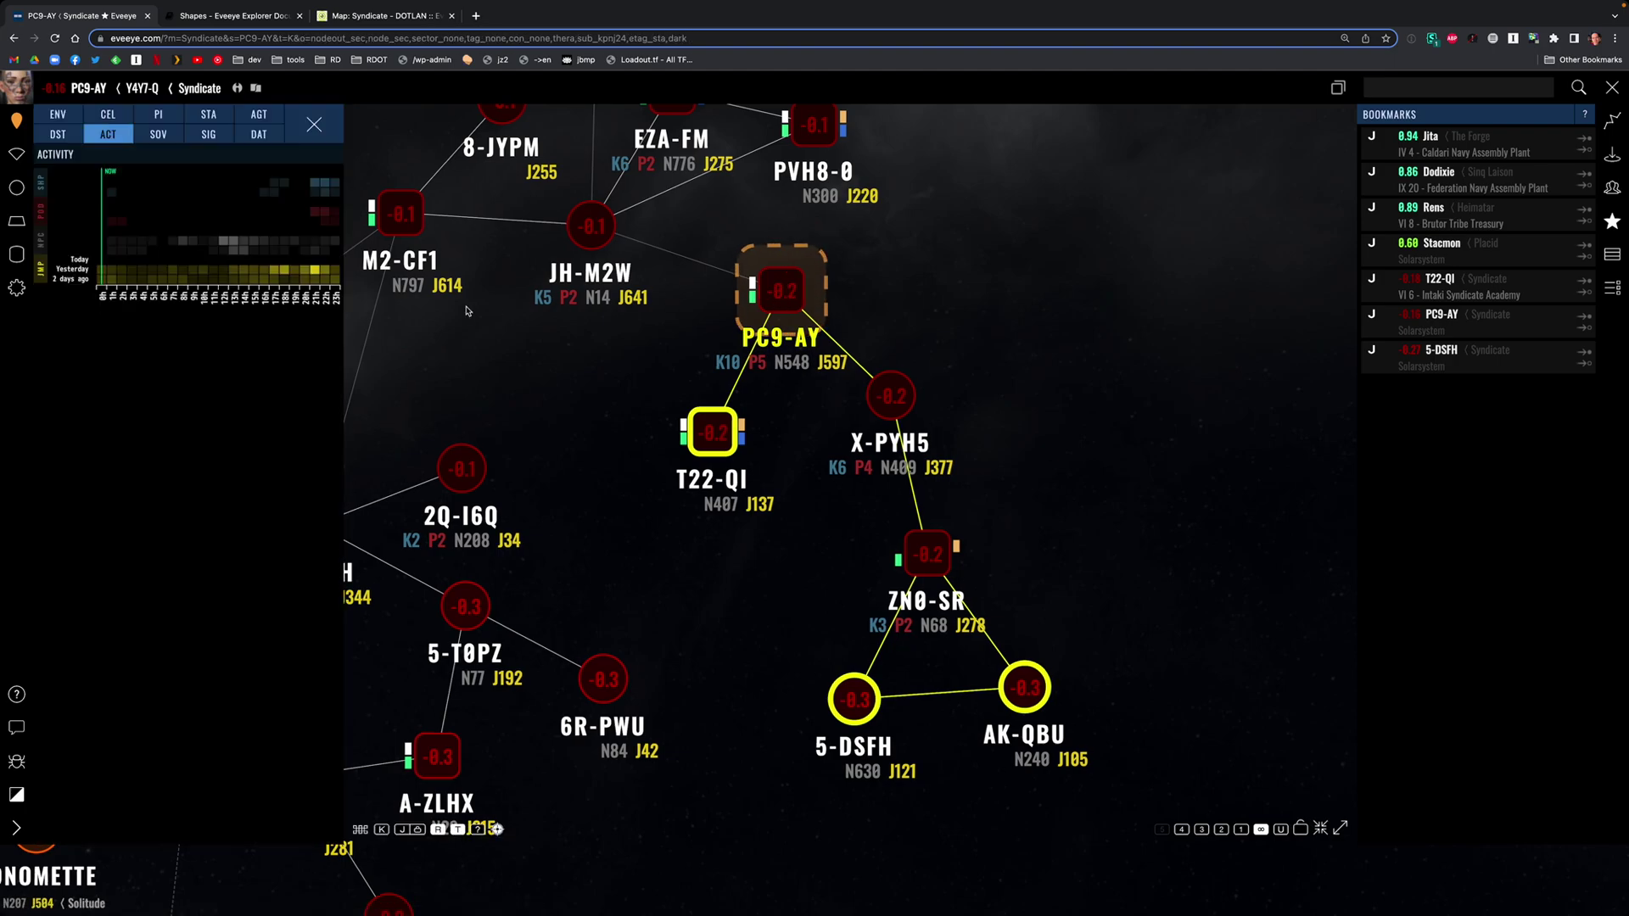
pyautogui.moveTo(305, 219)
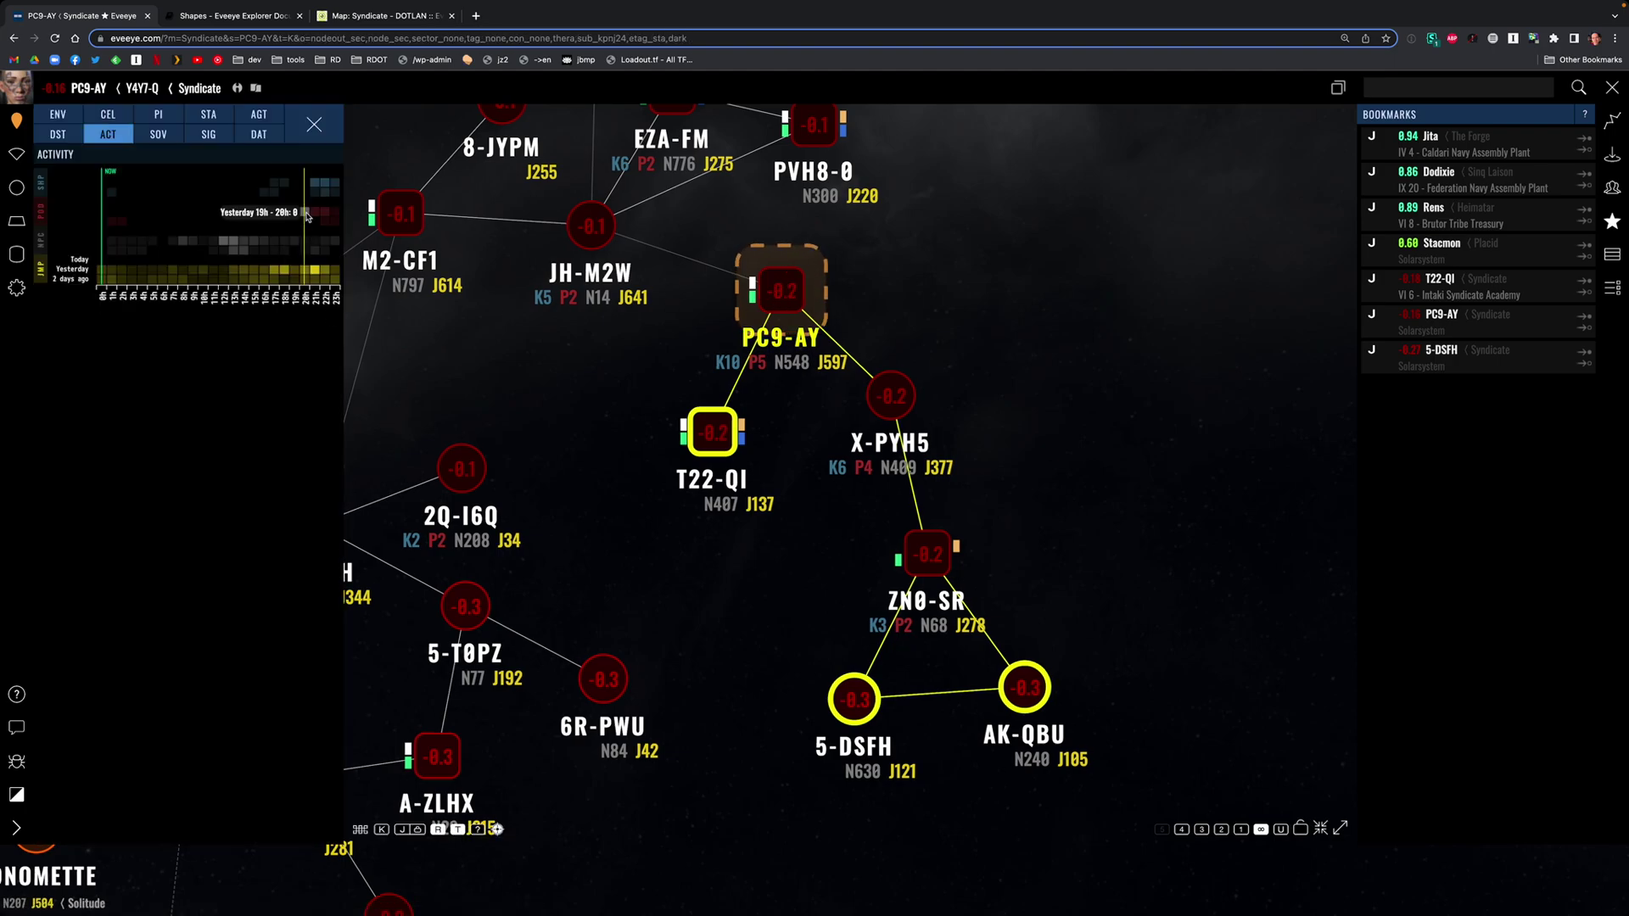
pyautogui.moveTo(123, 226)
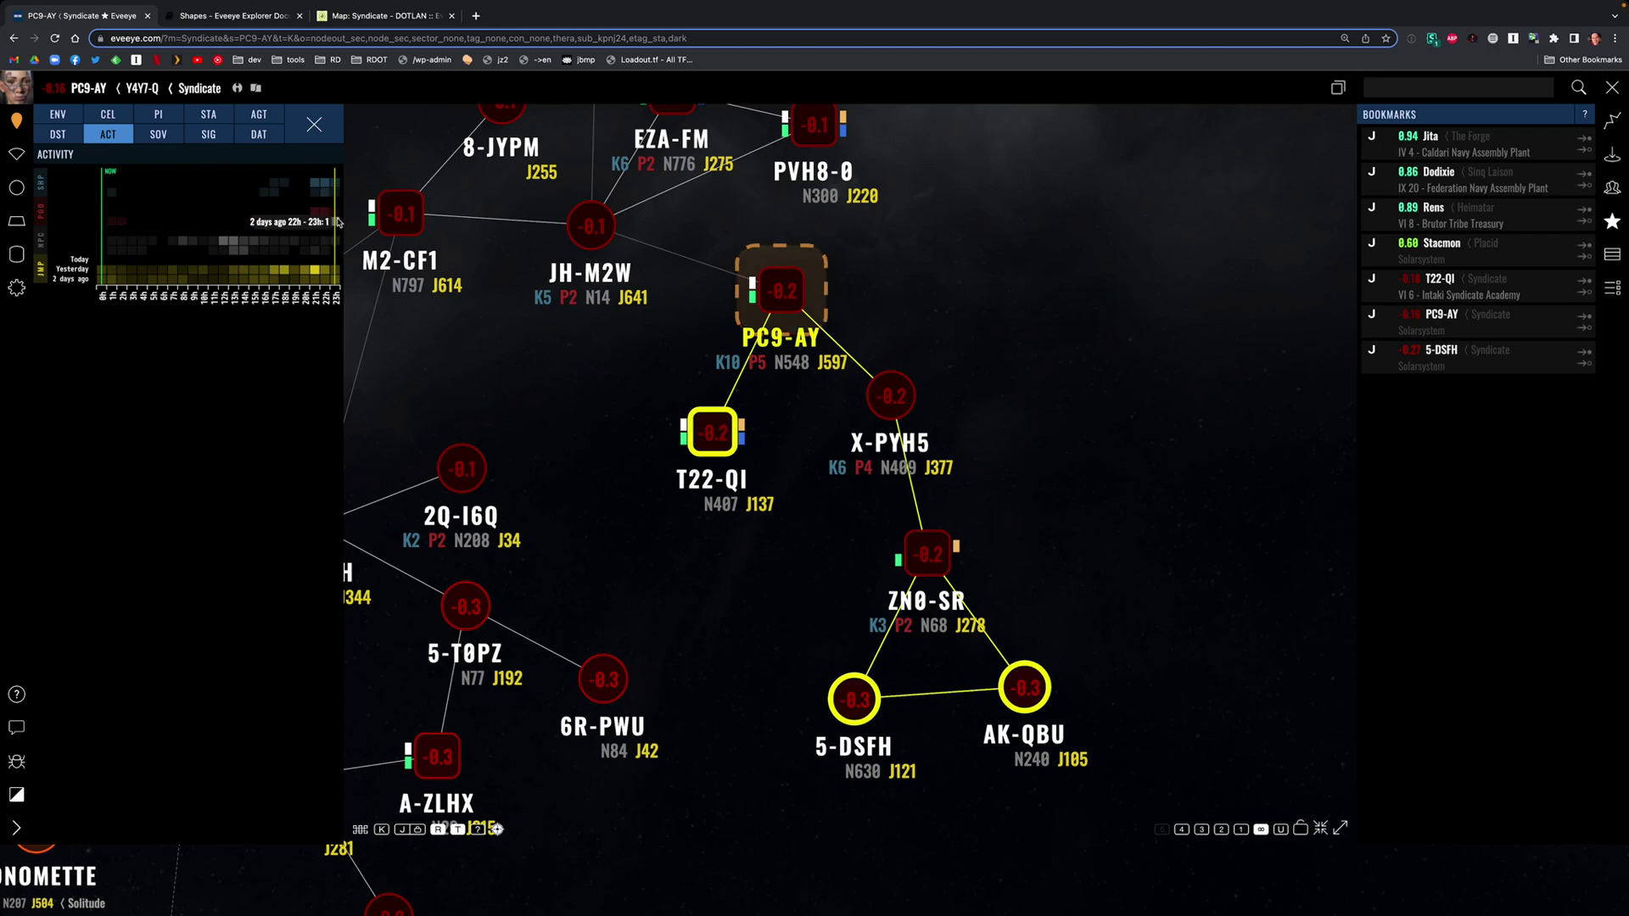
pyautogui.moveTo(180, 214)
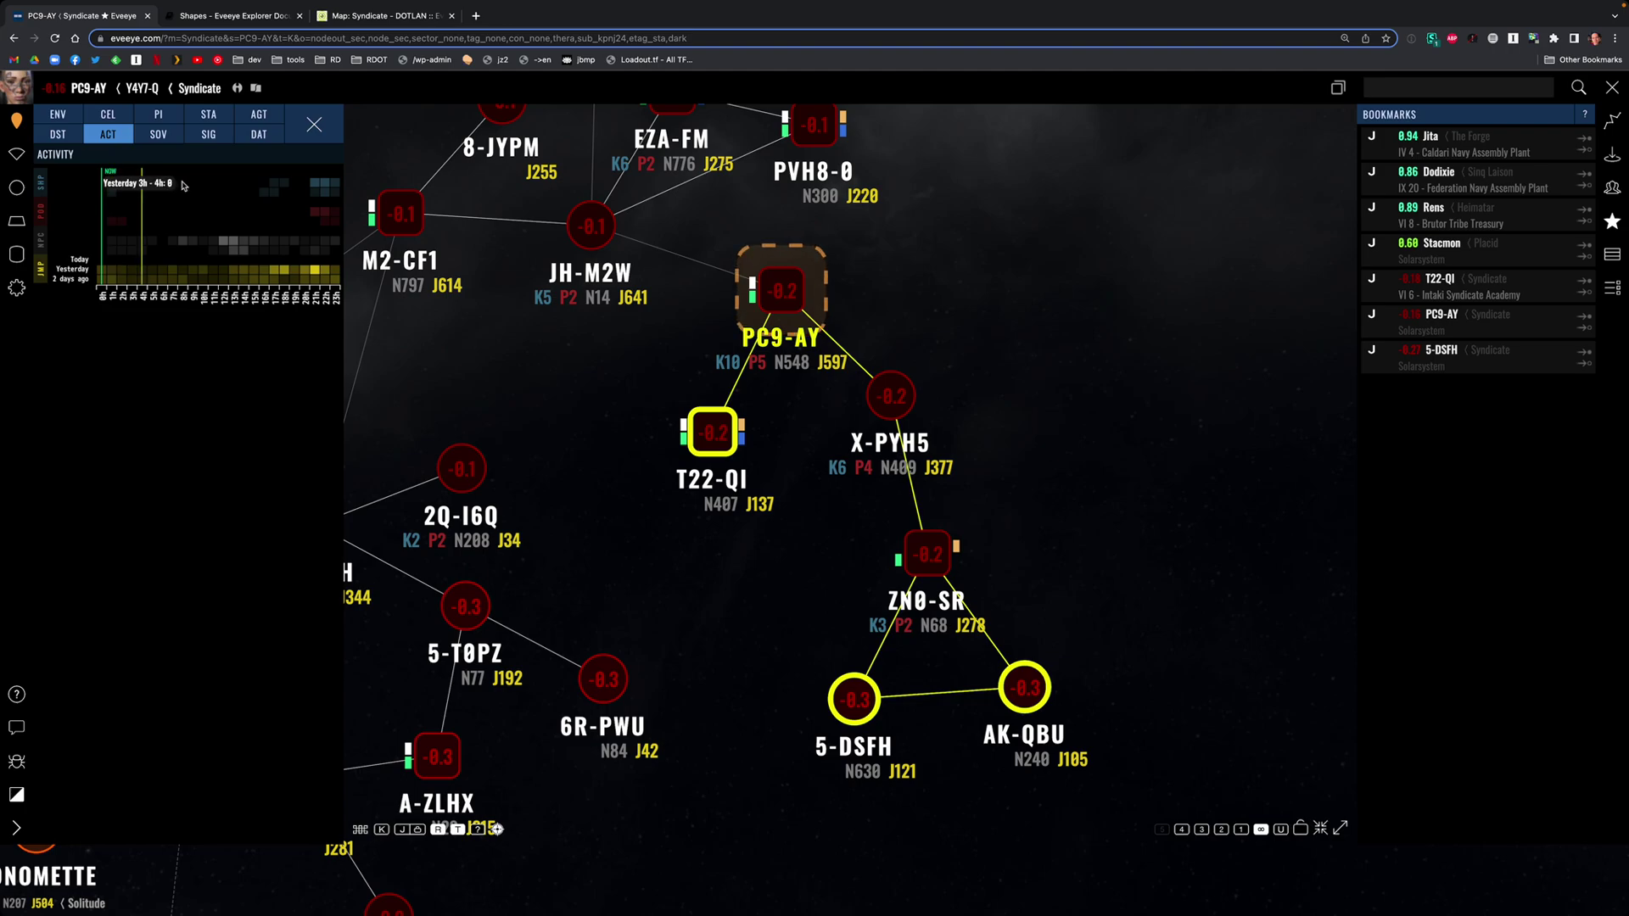
pyautogui.moveTo(336, 184)
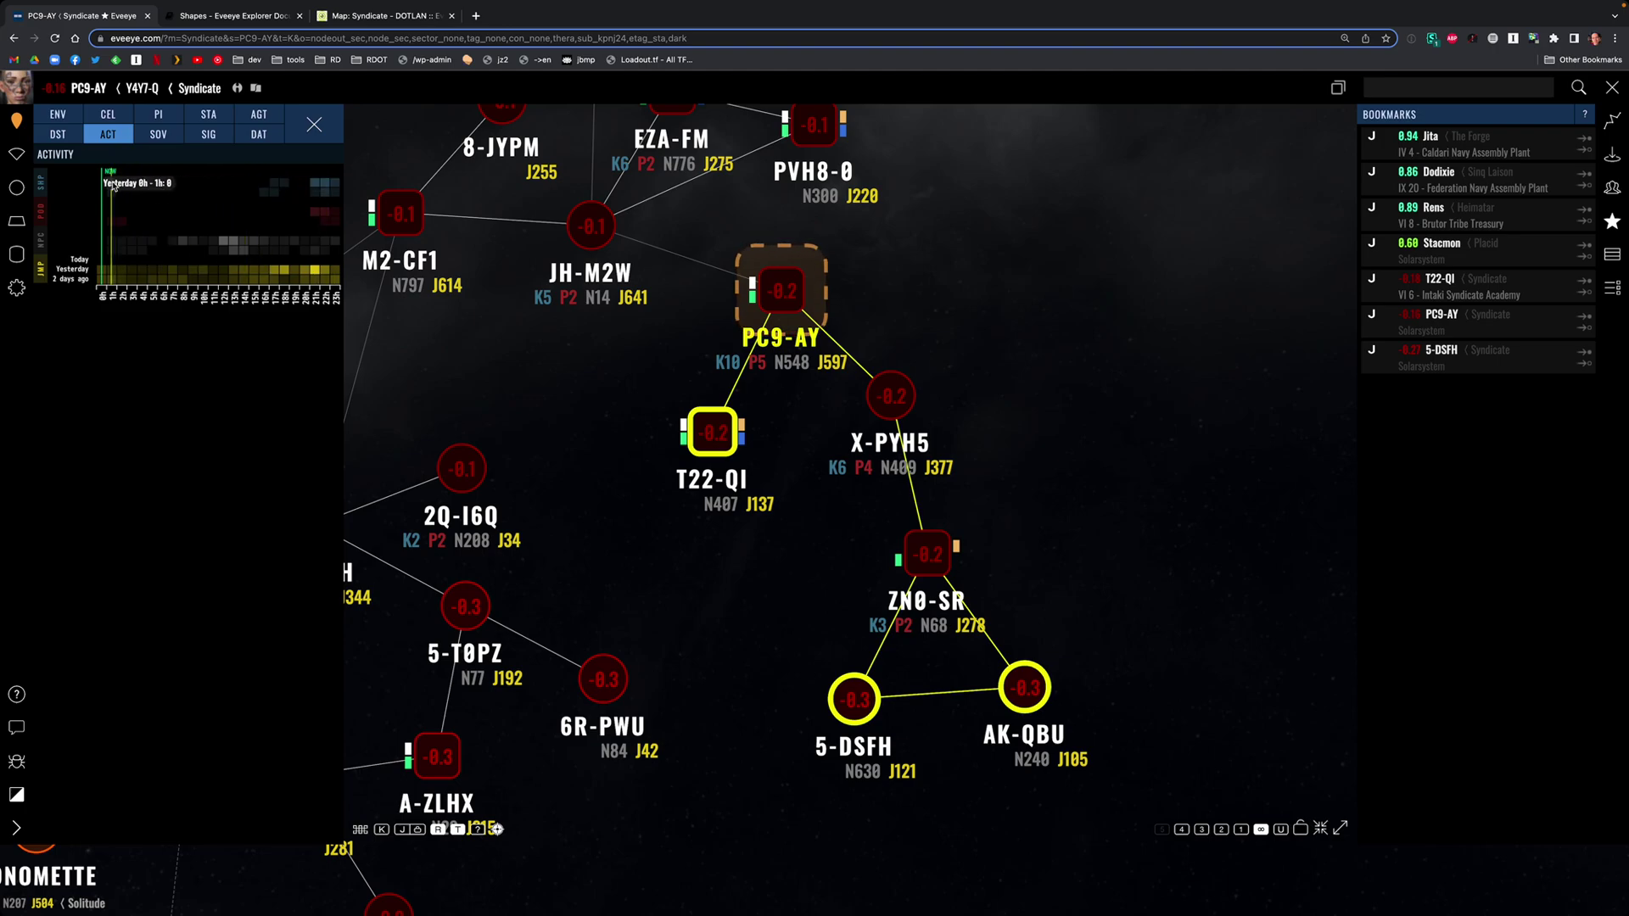
# - Show the sovereignty, signatures and custom data sections for PC9-AY
pyautogui.click(161, 135)
pyautogui.click(209, 134)
pyautogui.click(258, 135)
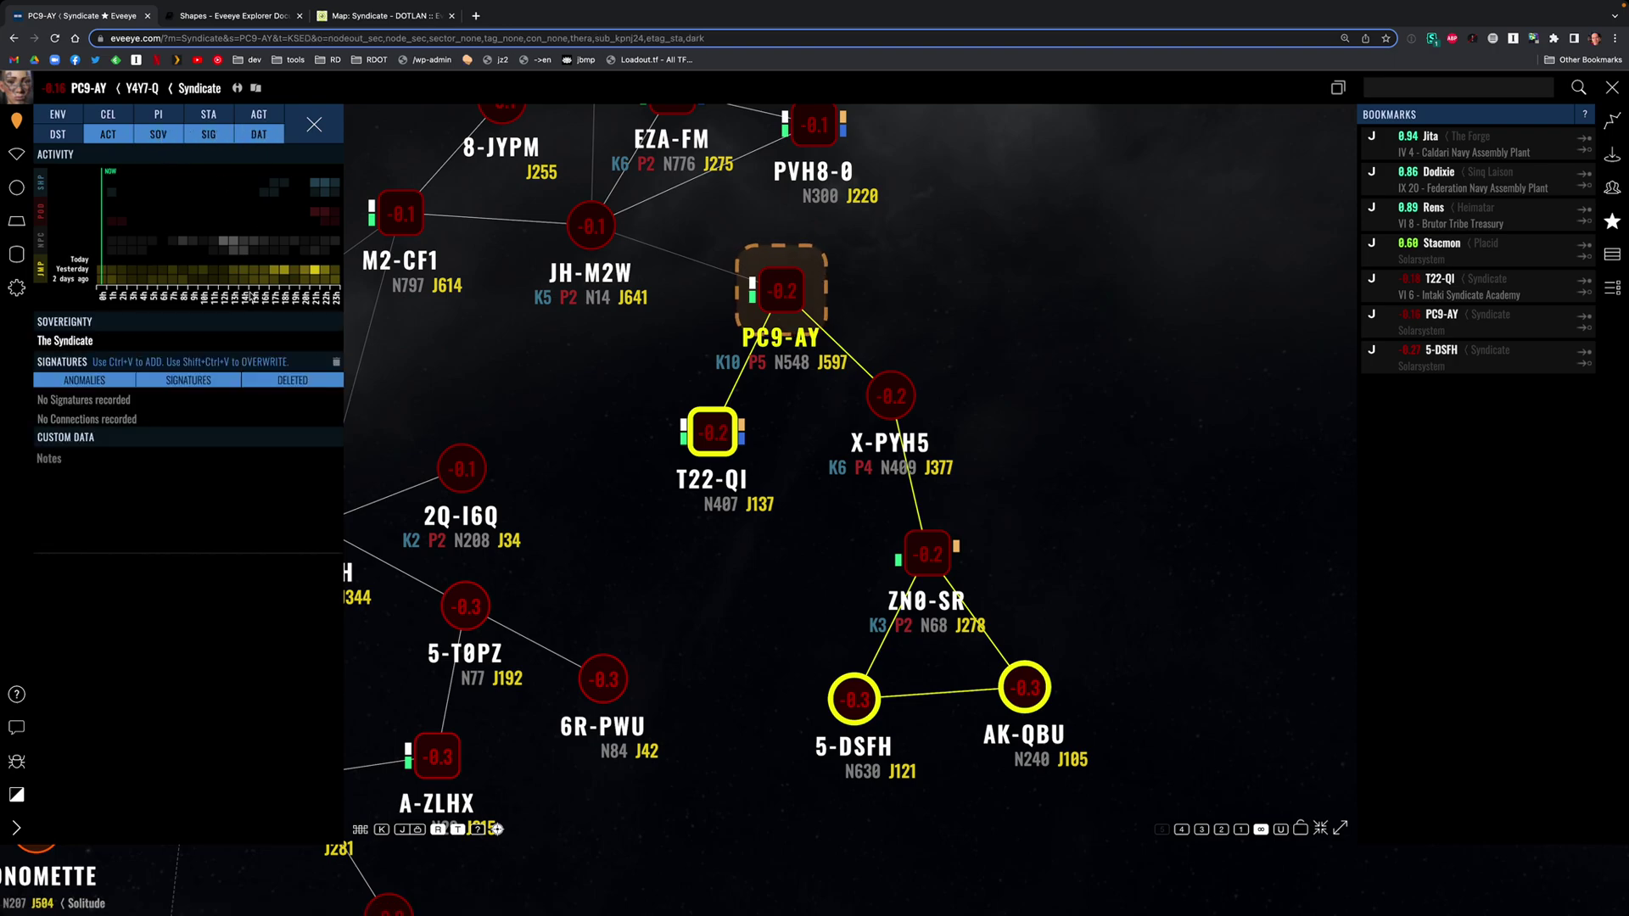
# - Close PC9-AY's system information and open T22-QI's from the map
pyautogui.click(315, 125)
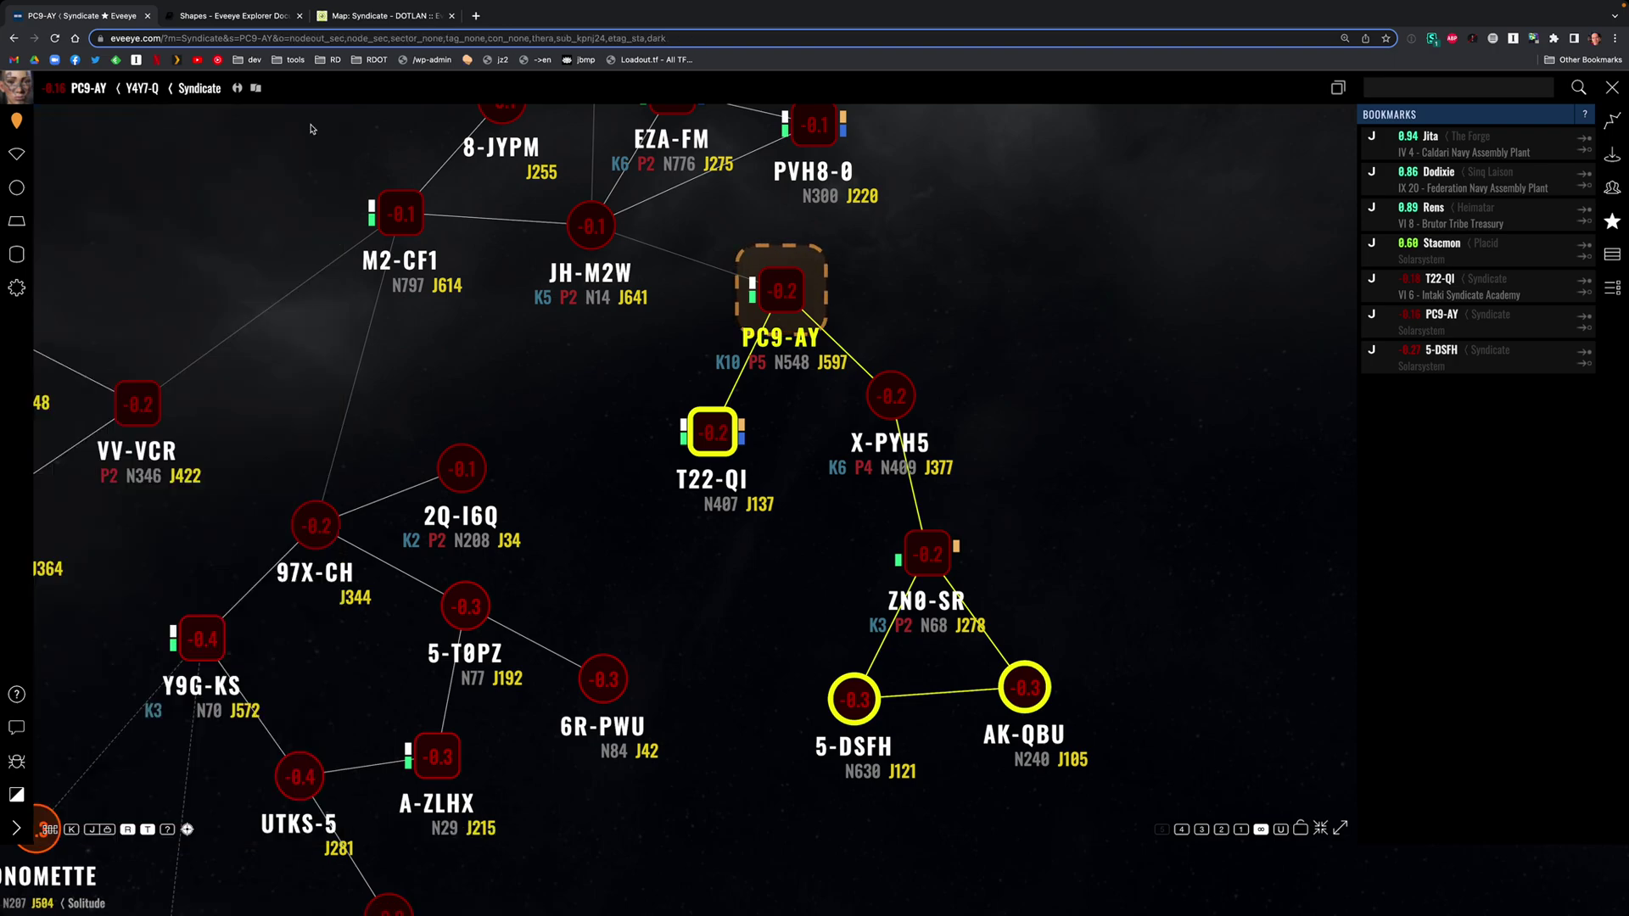
pyautogui.click(722, 441)
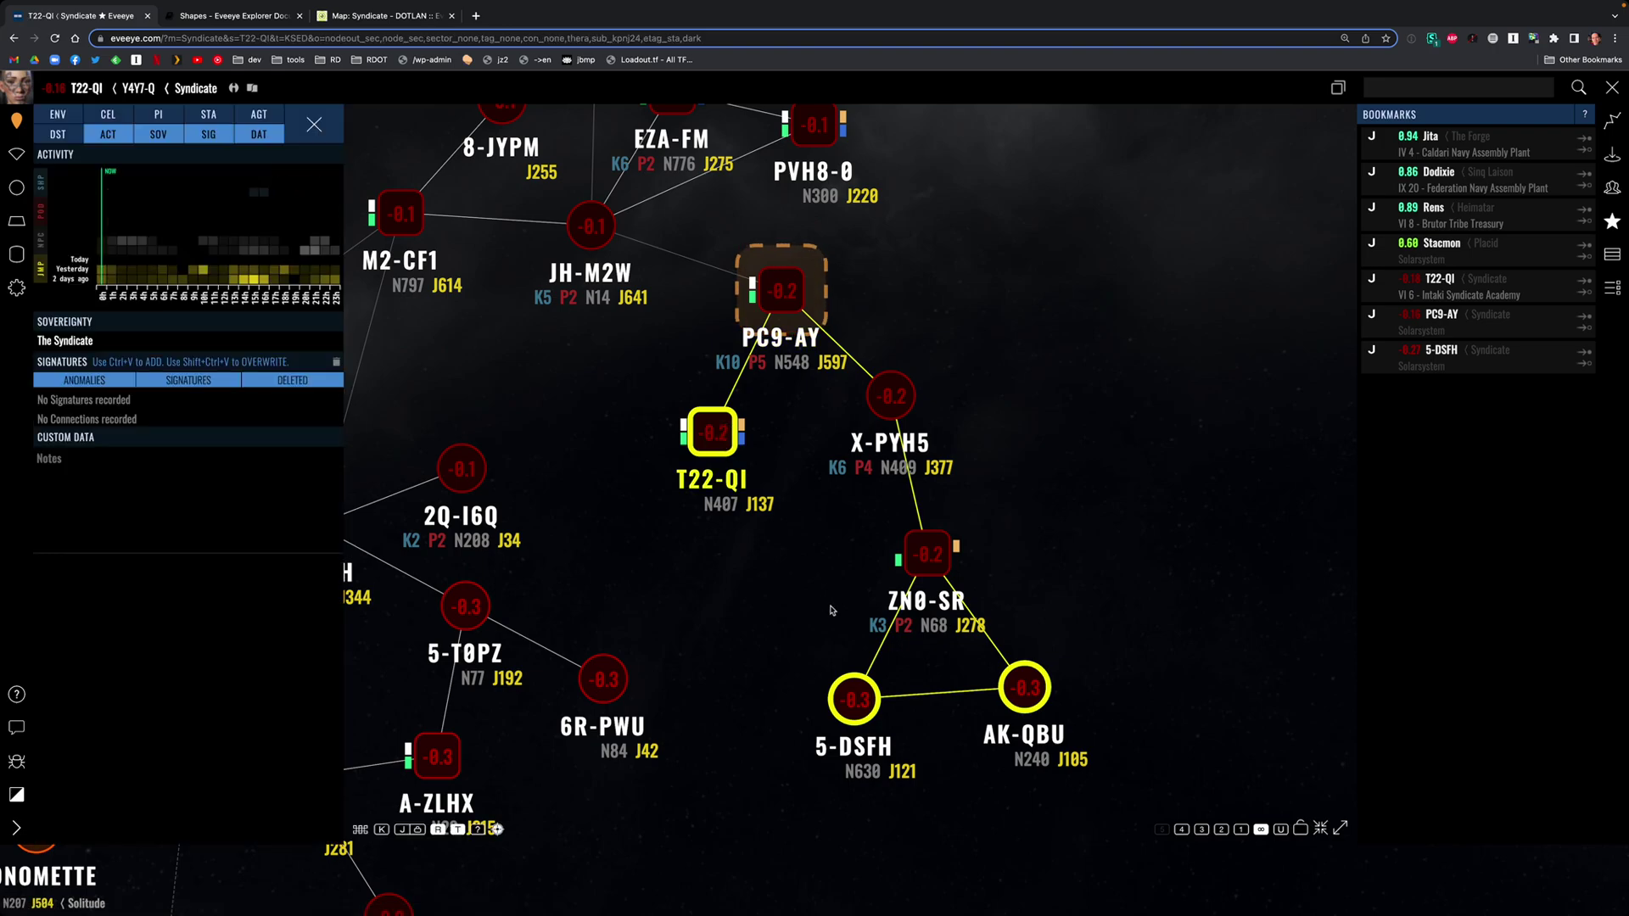
pyautogui.moveTo(840, 566); pyautogui.dragTo(929, 740)
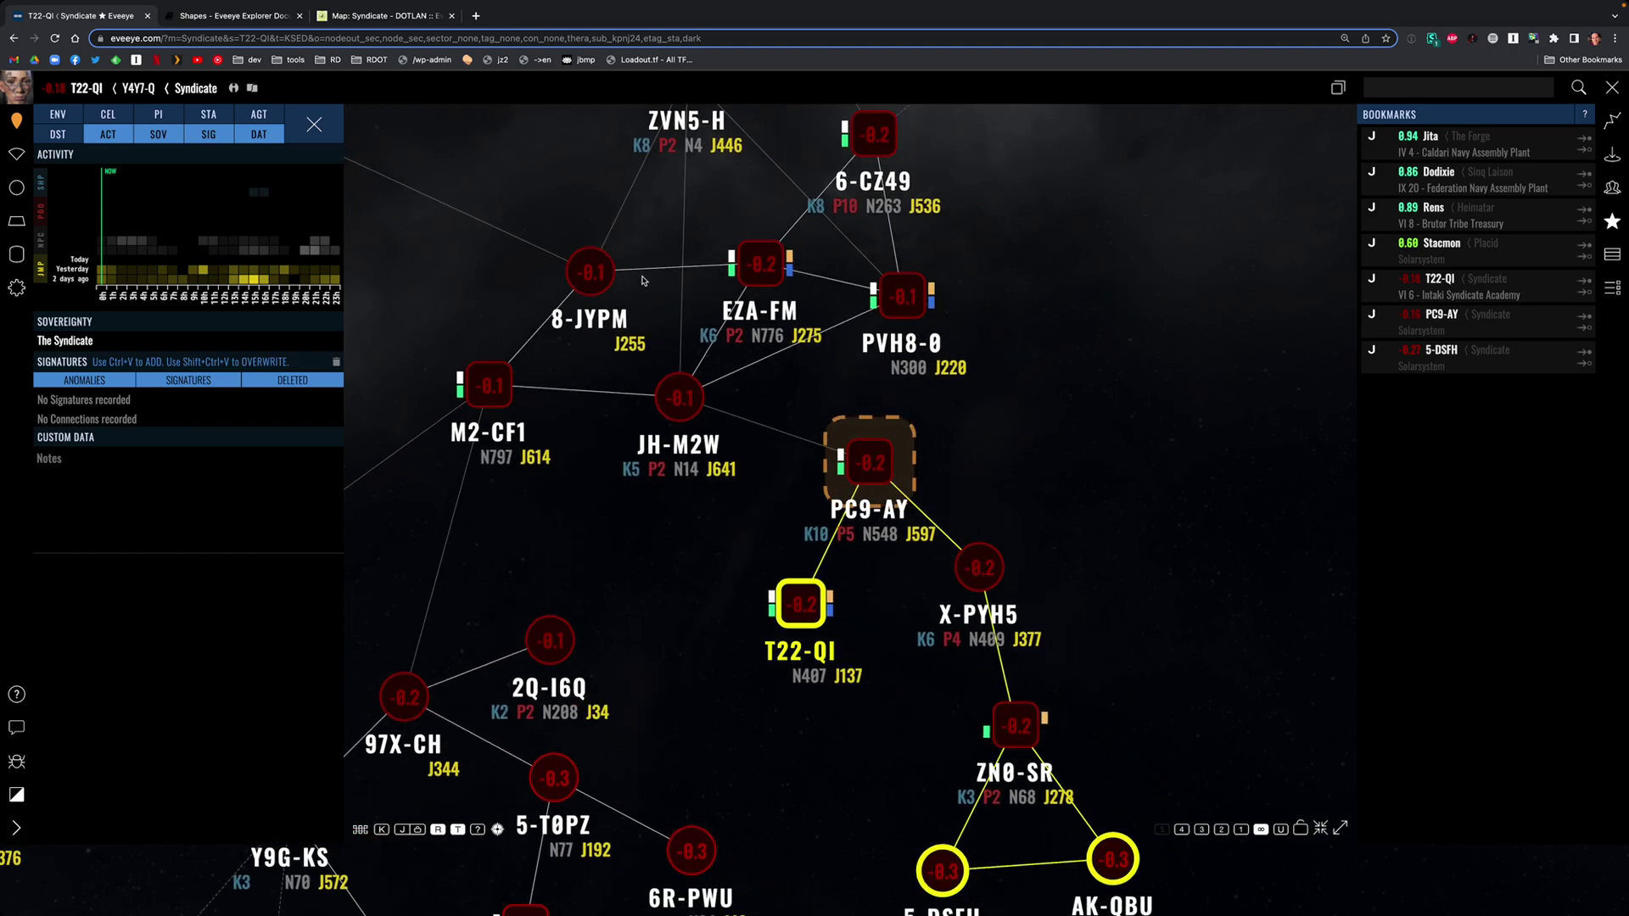
# - Switch to the EVE Online game and close its map window
pyautogui.press('super+Tab')
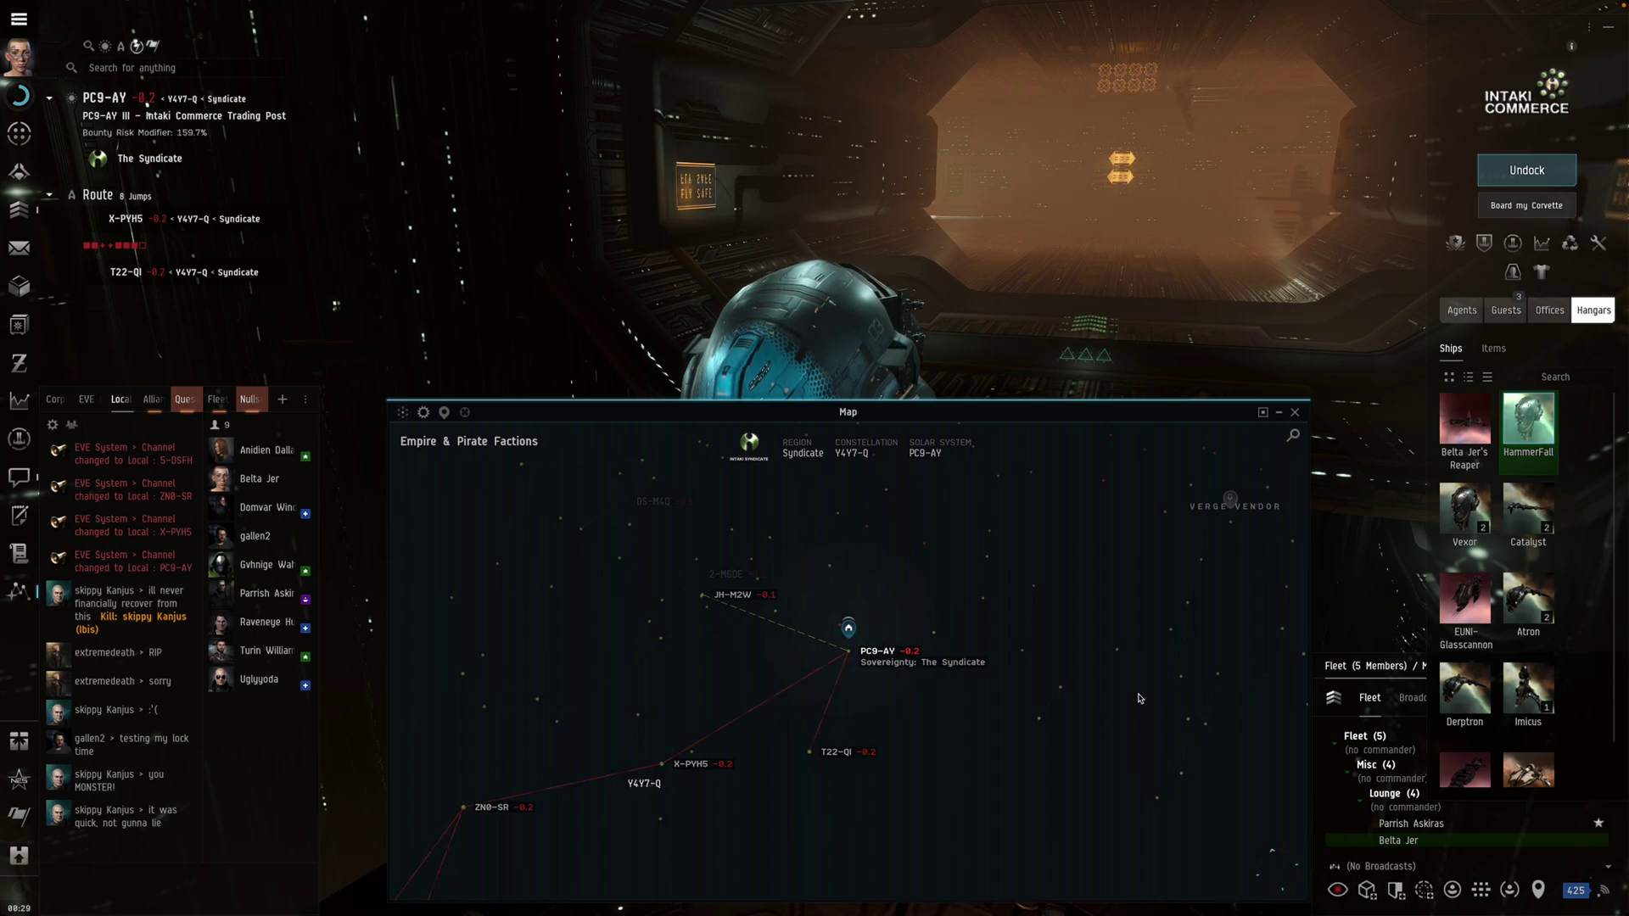
pyautogui.click(1296, 413)
pyautogui.moveTo(976, 645); pyautogui.dragTo(930, 635)
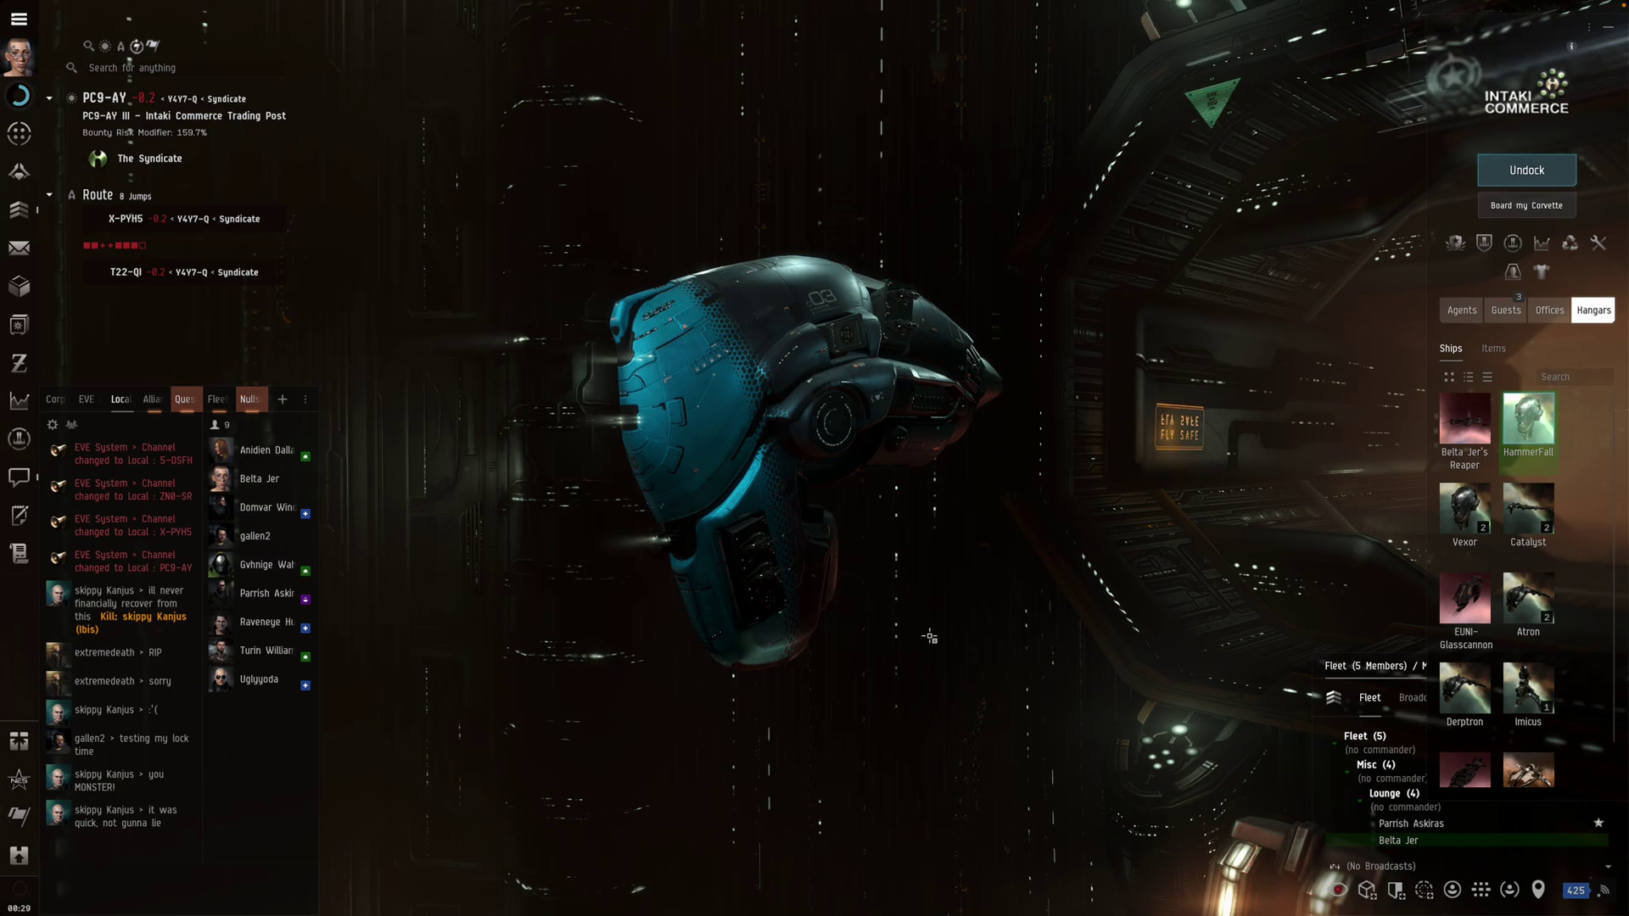
pyautogui.moveTo(930, 636); pyautogui.dragTo(1029, 636)
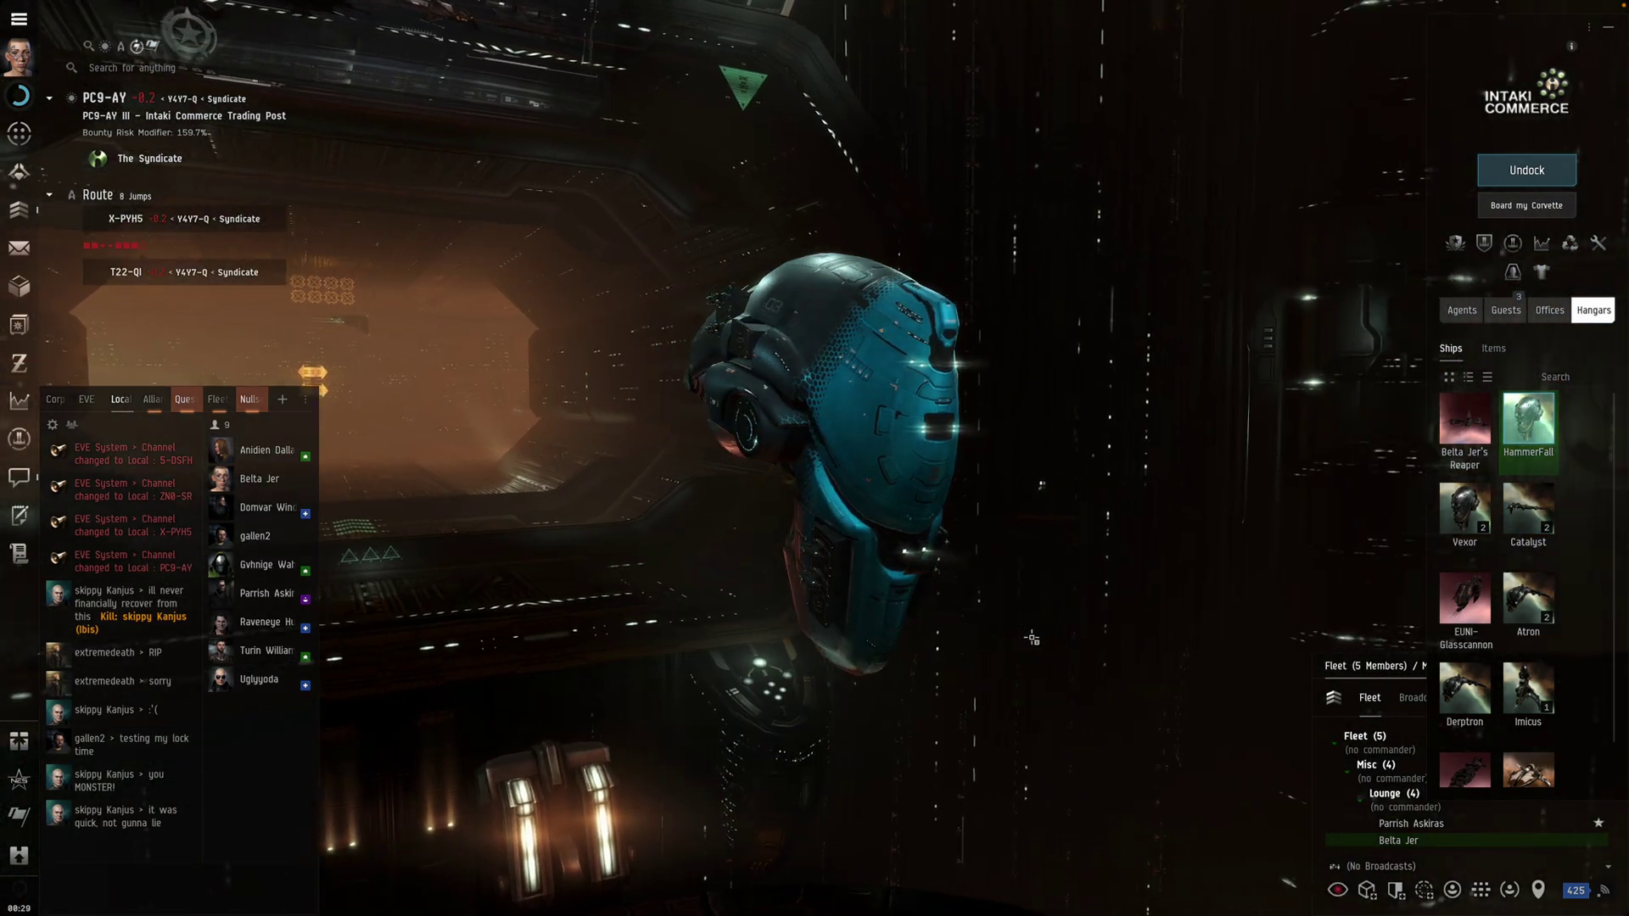